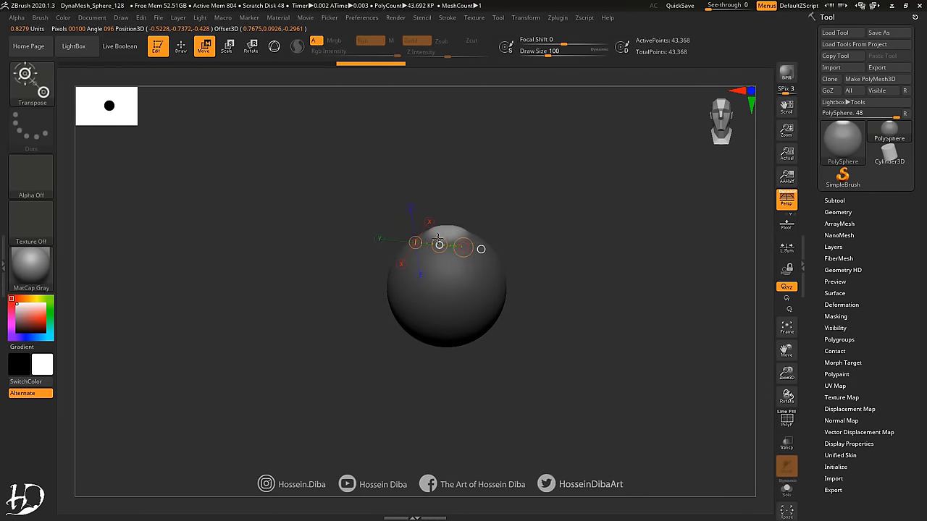
# Step: Use the Move brush to pull the sphere into a narrow neck above a stretched, wider torso
pyautogui.press('q')
pyautogui.moveTo(279, 253); pyautogui.dragTo(471, 215)
pyautogui.press('b')
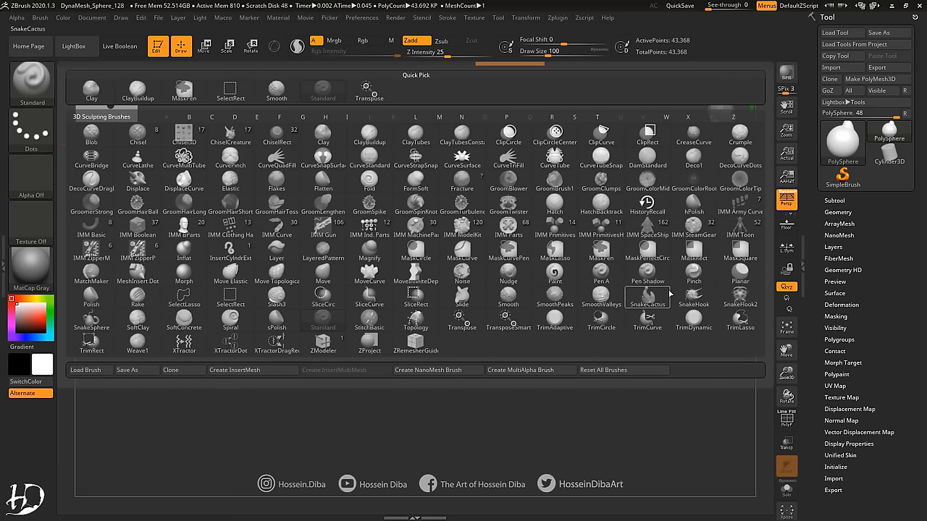
pyautogui.press('m')
pyautogui.press('v')
pyautogui.keyDown('shift'); pyautogui.moveTo(490, 311); pyautogui.dragTo(450, 293); pyautogui.keyUp('shift')
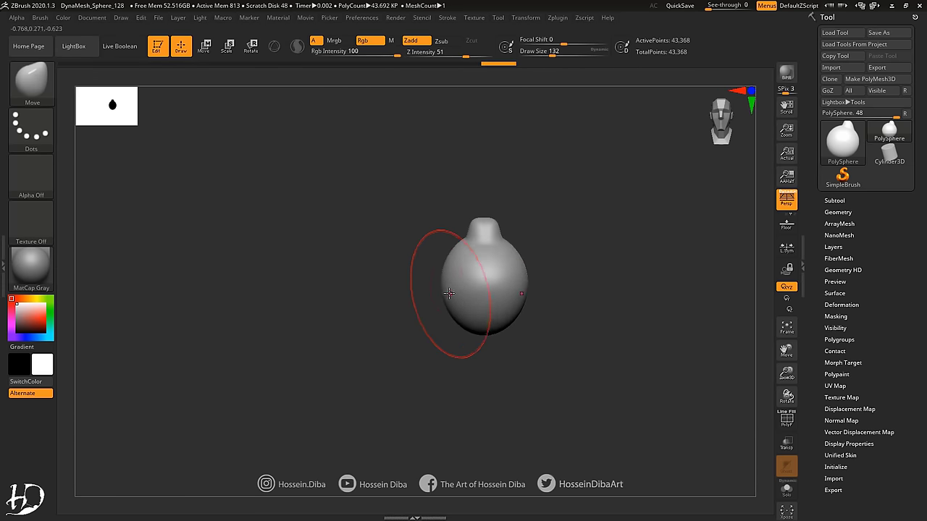
pyautogui.moveTo(713, 365); pyautogui.dragTo(423, 304)
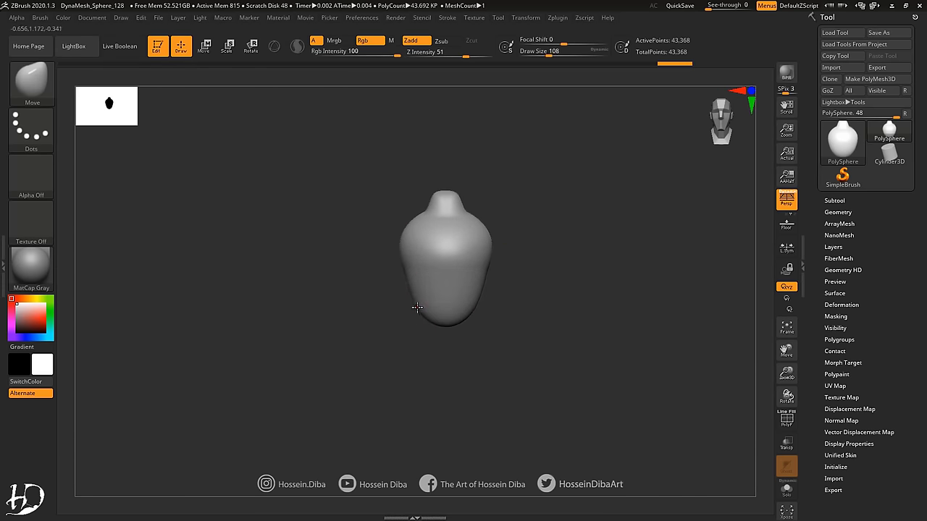
pyautogui.moveTo(552, 56); pyautogui.dragTo(541, 56)
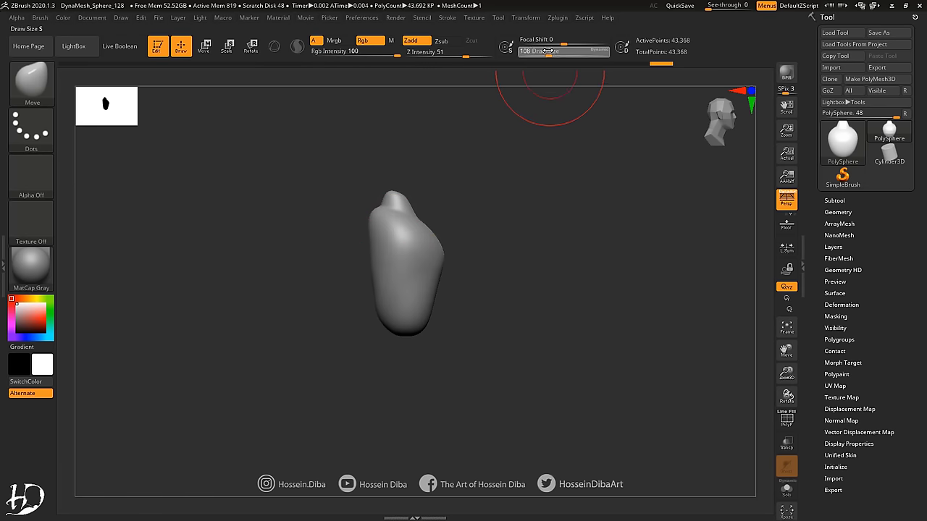
pyautogui.moveTo(534, 247)
pyautogui.keyDown('shift'); pyautogui.mouseDown()
pyautogui.moveTo(378, 223)
pyautogui.moveTo(405, 181)
pyautogui.mouseUp(); pyautogui.keyUp('shift')
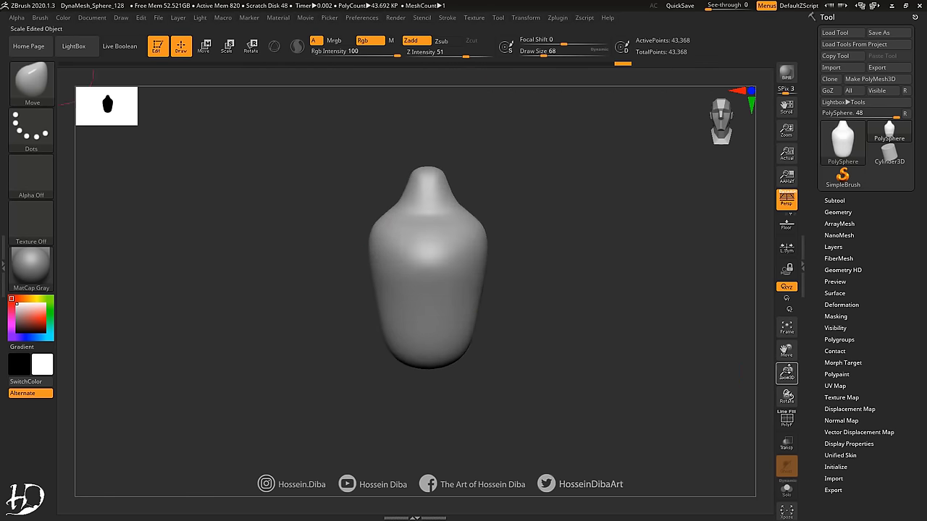
# Step: Build up clay on the head and shoulders with ClayBuildup
pyautogui.press('b')
pyautogui.press('c')
pyautogui.press('b')
pyautogui.moveTo(551, 290)
pyautogui.mouseDown()
pyautogui.moveTo(413, 201)
pyautogui.moveTo(435, 247)
pyautogui.mouseUp()
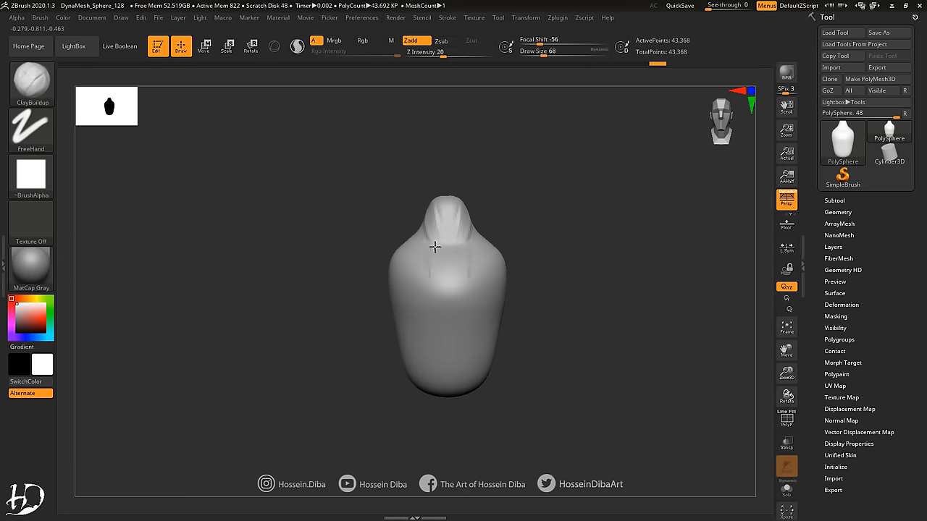
# Step: Carve muscle separation lines into the chest, checking the side profile
pyautogui.moveTo(384, 302)
pyautogui.mouseDown()
pyautogui.moveTo(410, 265)
pyautogui.moveTo(610, 335)
pyautogui.mouseUp()
pyautogui.moveTo(455, 257)
pyautogui.mouseDown()
pyautogui.moveTo(399, 237)
pyautogui.moveTo(383, 268)
pyautogui.mouseUp()
pyautogui.moveTo(786, 374); pyautogui.dragTo(787, 395)
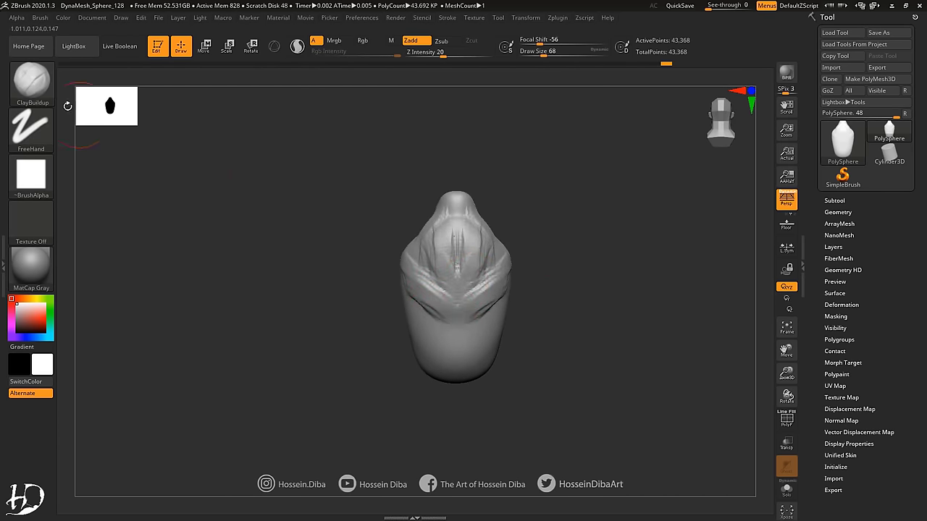
pyautogui.moveTo(786, 397)
pyautogui.keyDown('shift'); pyautogui.mouseDown()
pyautogui.moveTo(786, 374)
pyautogui.moveTo(449, 272)
pyautogui.mouseUp(); pyautogui.keyUp('shift')
pyautogui.keyDown('shift'); pyautogui.moveTo(532, 341); pyautogui.dragTo(429, 308); pyautogui.keyUp('shift')
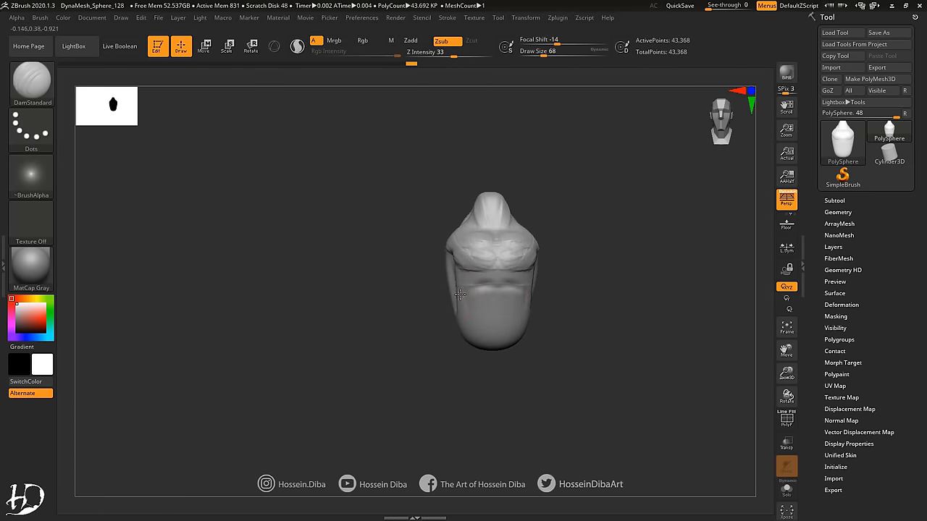
# Step: Raise forms along the side of the torso with the Standard brush
pyautogui.press('b')
pyautogui.press('s')
pyautogui.press('t')
pyautogui.keyDown('shift'); pyautogui.moveTo(316, 258); pyautogui.dragTo(447, 307); pyautogui.keyUp('shift')
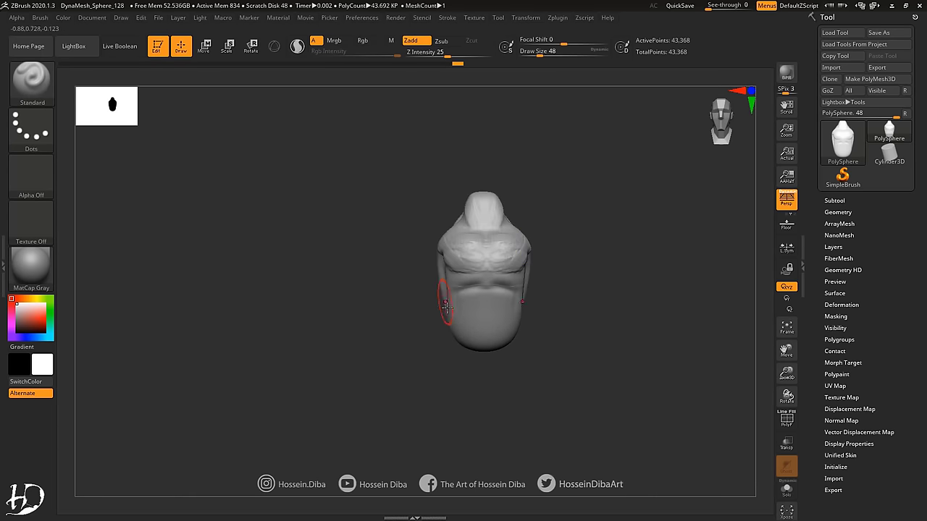
# Step: Pull the torso's bottom tip down with Move and mask part of the shoulders
pyautogui.press('b')
pyautogui.press('m')
pyautogui.press('v')
pyautogui.moveTo(477, 360)
pyautogui.mouseDown()
pyautogui.moveTo(478, 387)
pyautogui.moveTo(467, 316)
pyautogui.mouseUp()
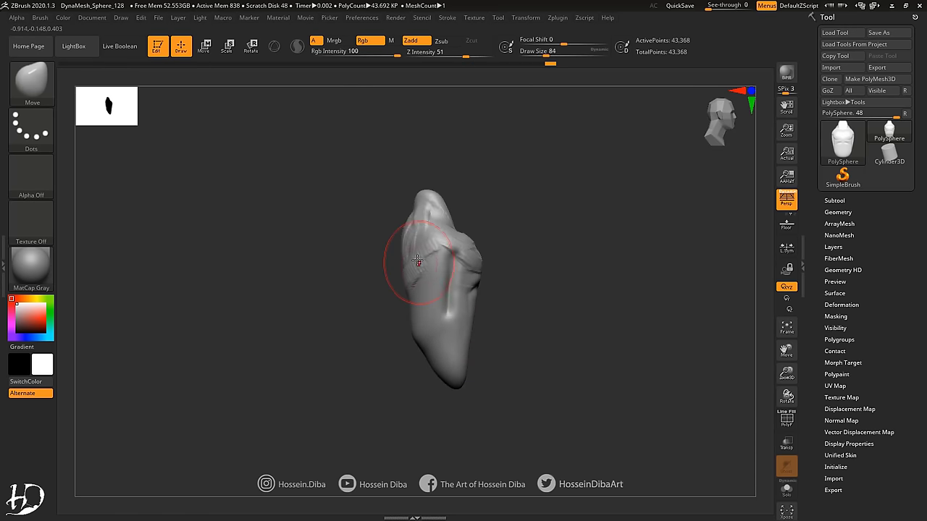
pyautogui.keyDown('shift'); pyautogui.moveTo(437, 201); pyautogui.dragTo(440, 203); pyautogui.keyUp('shift')
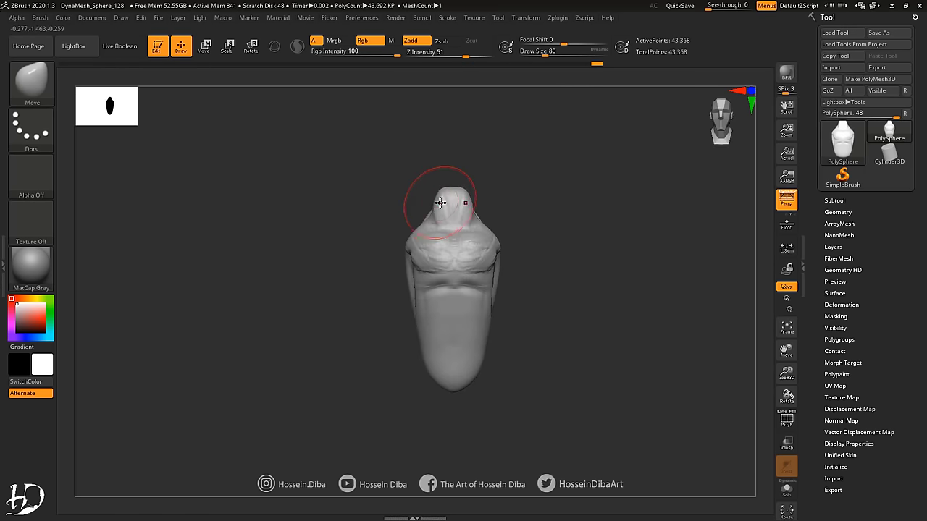
pyautogui.moveTo(369, 241)
pyautogui.mouseDown()
pyautogui.moveTo(475, 290)
pyautogui.moveTo(382, 253)
pyautogui.moveTo(400, 251)
pyautogui.moveTo(321, 280)
pyautogui.mouseUp()
# Step: Pull the shoulders out into arm stubs using Transpose and the Move brush
pyautogui.press('w')
pyautogui.moveTo(429, 235); pyautogui.dragTo(482, 241)
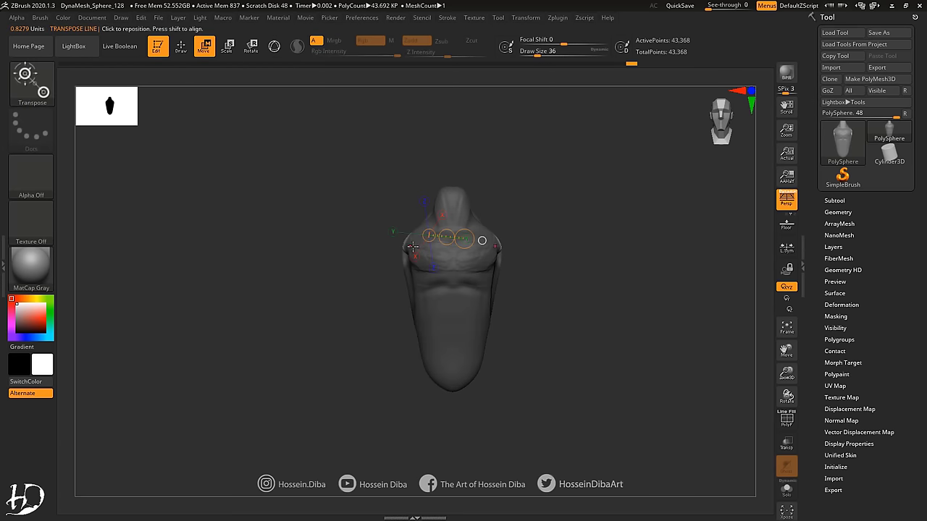
pyautogui.press('q')
pyautogui.press('b')
pyautogui.press('m')
pyautogui.press('v')
pyautogui.moveTo(396, 259)
pyautogui.mouseDown()
pyautogui.moveTo(331, 221)
pyautogui.moveTo(402, 217)
pyautogui.moveTo(347, 225)
pyautogui.moveTo(434, 232)
pyautogui.moveTo(405, 181)
pyautogui.mouseUp()
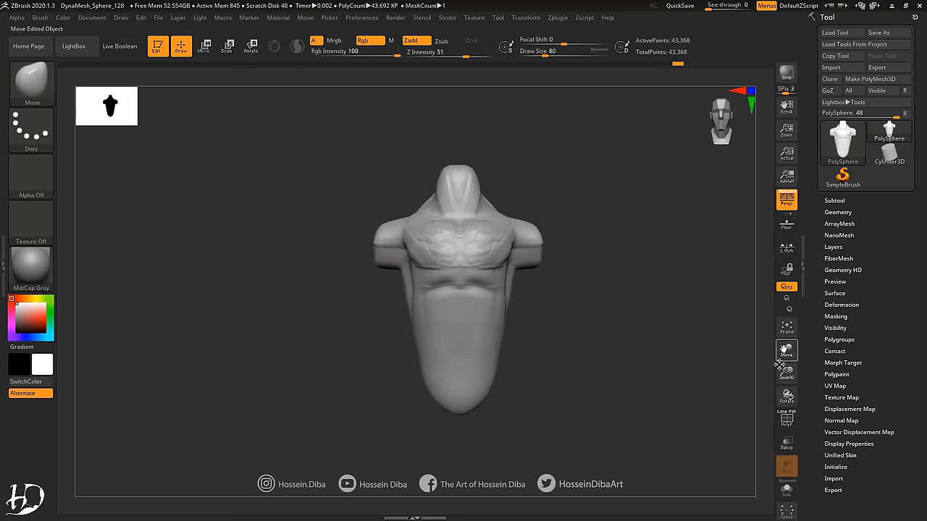
pyautogui.click(526, 51)
pyautogui.moveTo(463, 181)
pyautogui.mouseDown()
pyautogui.moveTo(403, 201)
pyautogui.moveTo(427, 210)
pyautogui.moveTo(435, 236)
pyautogui.mouseUp()
# Step: Pull the neck and head into shape with the Move brush
pyautogui.press('w')
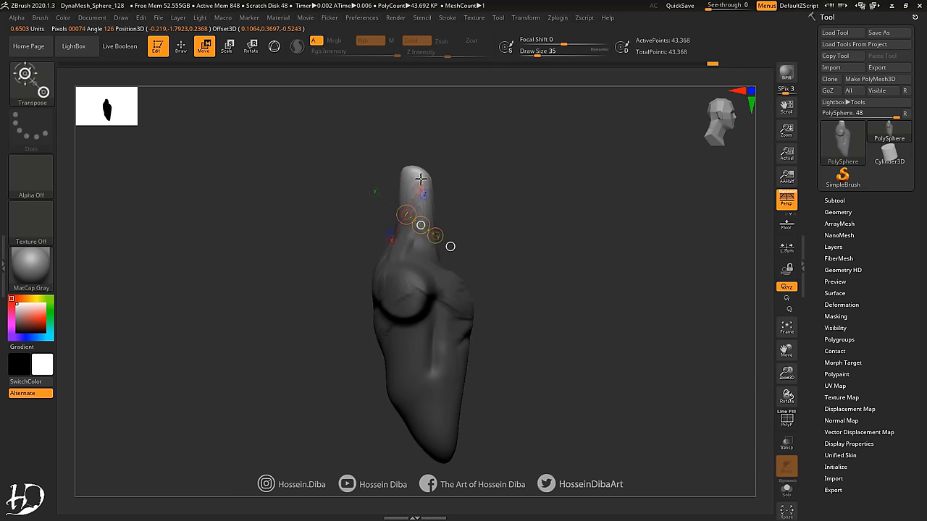
pyautogui.press('q')
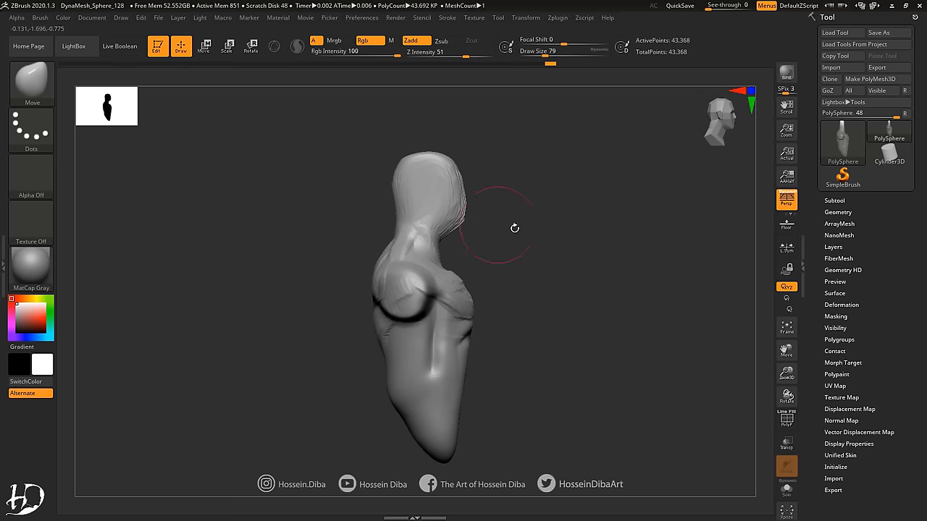
pyautogui.moveTo(514, 228)
pyautogui.mouseDown()
pyautogui.moveTo(464, 244)
pyautogui.moveTo(519, 304)
pyautogui.moveTo(396, 305)
pyautogui.mouseUp()
pyautogui.press(']')
pyautogui.press('[')
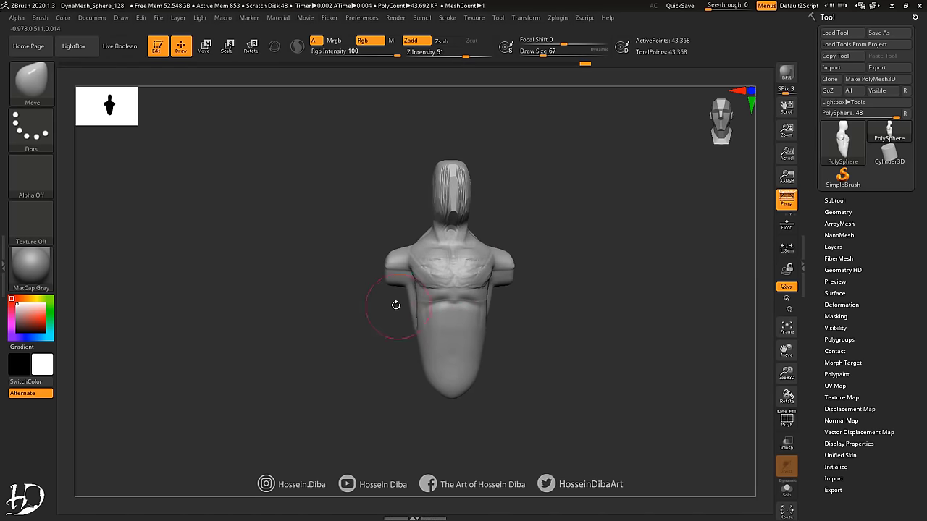
# Step: Smooth rough areas and DynaMesh the figure to about 107,000 points
pyautogui.moveTo(402, 247)
pyautogui.mouseDown()
pyautogui.moveTo(361, 276)
pyautogui.moveTo(413, 290)
pyautogui.moveTo(311, 265)
pyautogui.mouseUp()
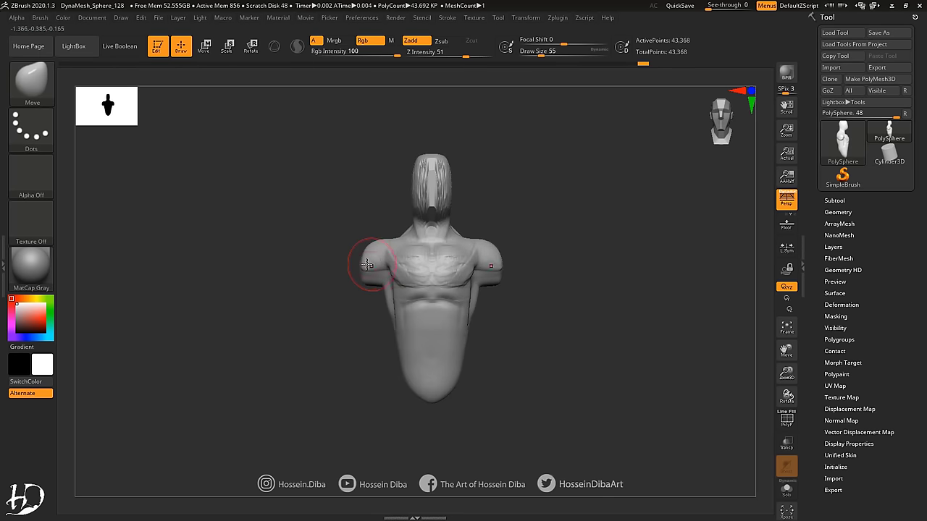
pyautogui.click(837, 212)
pyautogui.keyDown('ctrl'); pyautogui.moveTo(690, 374); pyautogui.dragTo(673, 366); pyautogui.keyUp('ctrl')
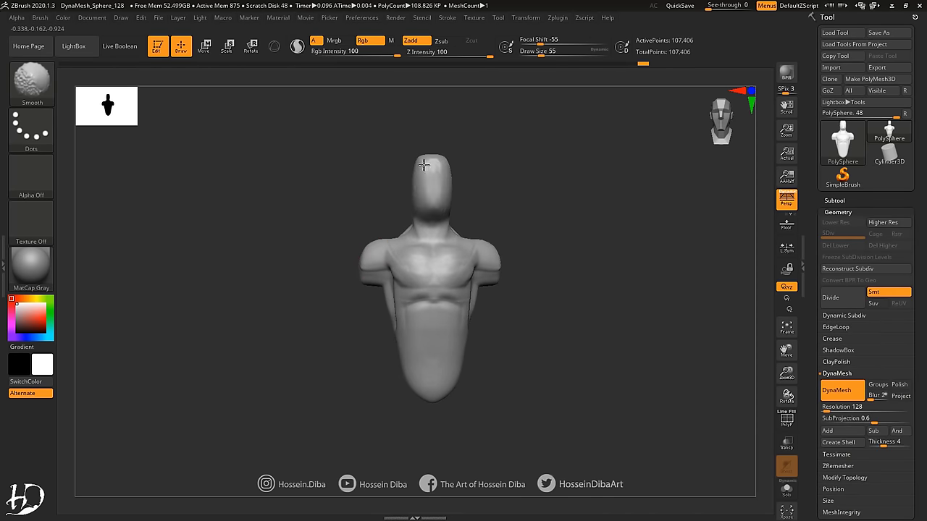
# Step: Set DynaMesh Resolution to 64 and pull the arm stubs and shoulders into shape
pyautogui.moveTo(522, 181); pyautogui.dragTo(579, 189)
pyautogui.moveTo(869, 406); pyautogui.dragTo(842, 406)
pyautogui.moveTo(580, 188)
pyautogui.mouseDown()
pyautogui.moveTo(522, 181)
pyautogui.moveTo(416, 248)
pyautogui.moveTo(406, 213)
pyautogui.moveTo(418, 251)
pyautogui.mouseUp()
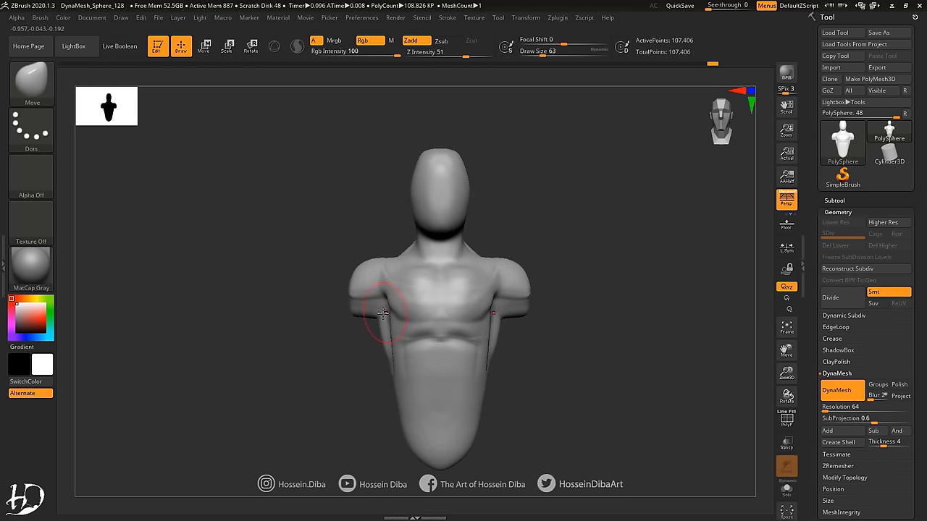
pyautogui.moveTo(384, 313); pyautogui.dragTo(368, 258)
# Step: Build up clay on the shoulders and chest with ClayBuildup
pyautogui.press('b')
pyautogui.press('c')
pyautogui.press('b')
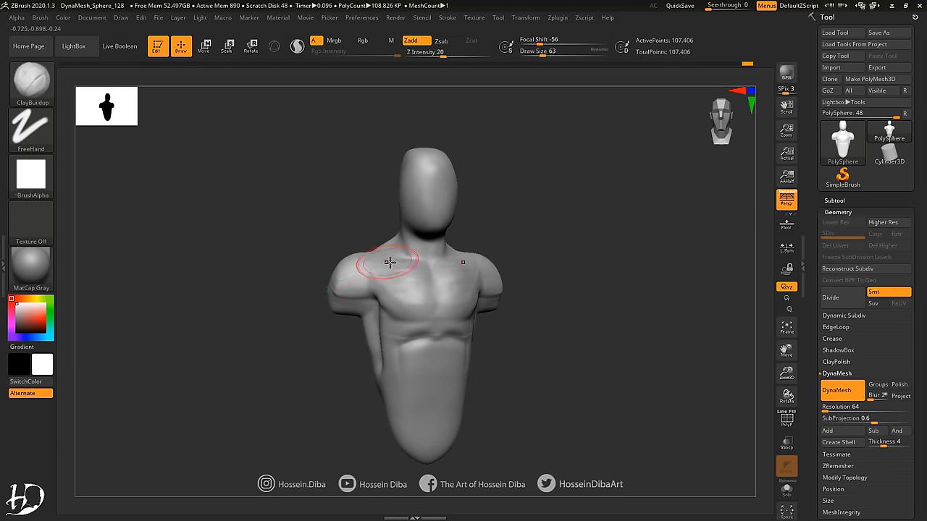
pyautogui.moveTo(322, 342)
pyautogui.mouseDown()
pyautogui.moveTo(415, 280)
pyautogui.moveTo(271, 304)
pyautogui.mouseUp()
pyautogui.press('b')
# Step: Carve pec and ab separations into the torso with DamStandard
pyautogui.press('d')
pyautogui.press('s')
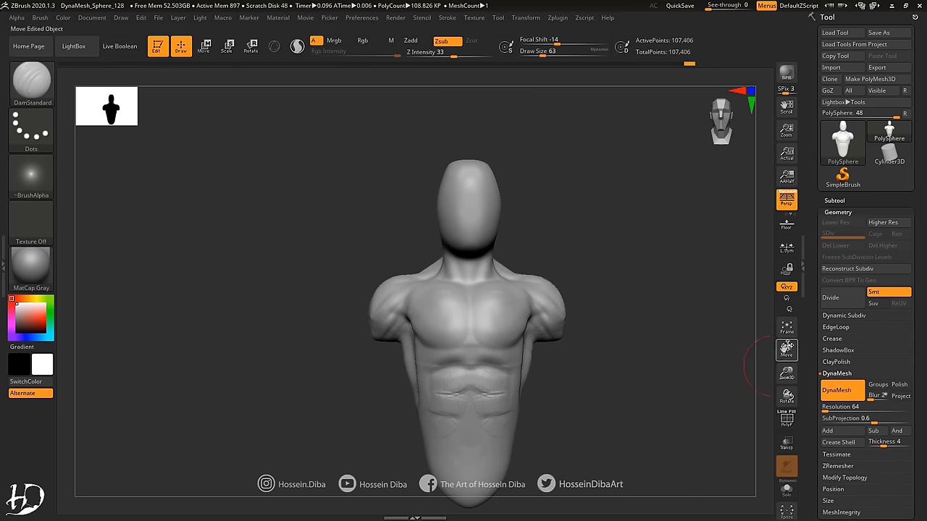
pyautogui.keyDown('alt'); pyautogui.moveTo(489, 332); pyautogui.dragTo(488, 248); pyautogui.keyUp('alt')
pyautogui.moveTo(299, 292)
pyautogui.mouseDown()
pyautogui.moveTo(338, 277)
pyautogui.moveTo(405, 203)
pyautogui.moveTo(368, 215)
pyautogui.mouseUp()
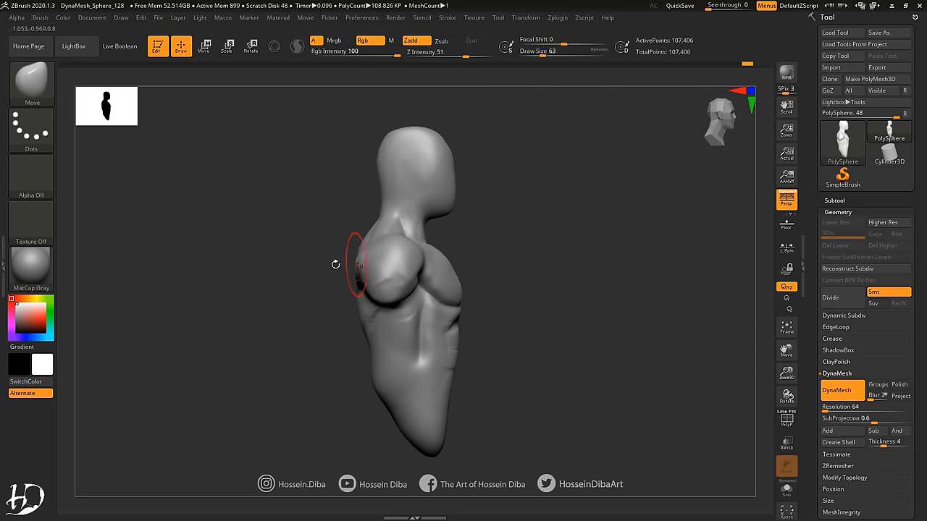
# Step: Turn to the back of the figure and select ClayBuildup for the back muscles
pyautogui.press('b')
pyautogui.moveTo(335, 264)
pyautogui.mouseDown()
pyautogui.moveTo(416, 253)
pyautogui.moveTo(451, 221)
pyautogui.moveTo(441, 217)
pyautogui.moveTo(451, 207)
pyautogui.mouseUp()
pyautogui.press('c')
pyautogui.press('b')
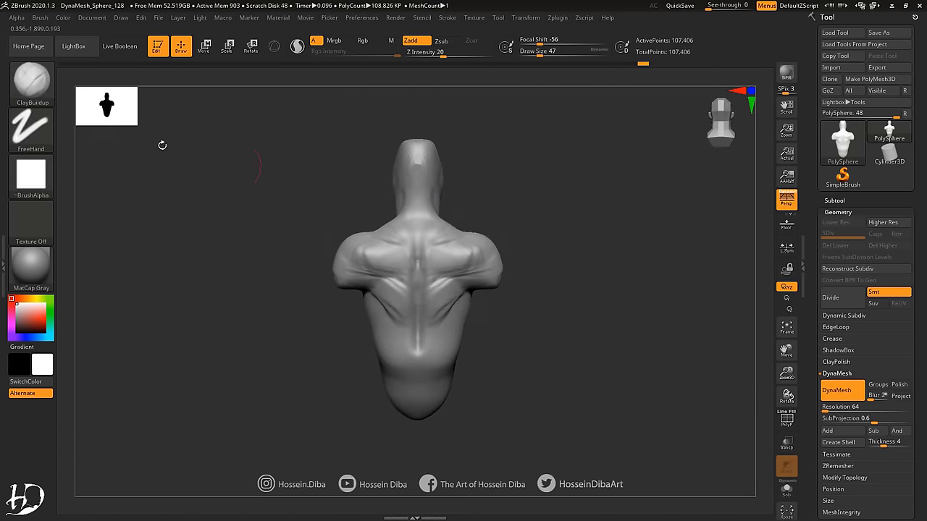
# Step: Pull the cowl ears up from the head with the Move brush
pyautogui.press('b')
pyautogui.press('m')
pyautogui.press('v')
pyautogui.press('b')
pyautogui.press('m')
pyautogui.press('v')
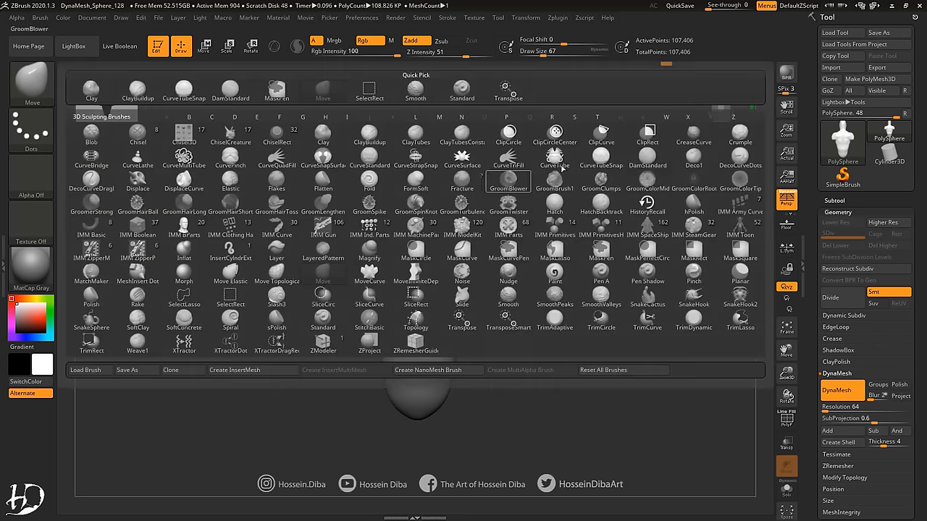
pyautogui.moveTo(480, 290)
pyautogui.mouseDown()
pyautogui.moveTo(413, 176)
pyautogui.moveTo(411, 200)
pyautogui.mouseUp()
pyautogui.moveTo(381, 285)
pyautogui.keyDown('ctrl'); pyautogui.mouseDown(button='right')
pyautogui.moveTo(406, 236)
pyautogui.moveTo(385, 248)
pyautogui.mouseUp(button='right'); pyautogui.keyUp('ctrl')
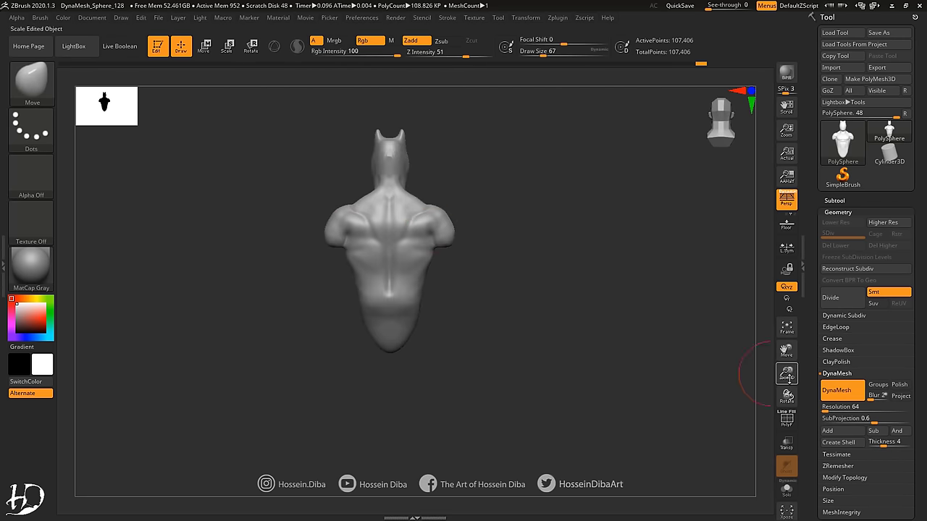
pyautogui.moveTo(786, 372); pyautogui.dragTo(786, 340)
# Step: Select the Standard brush and inspect the back from several angles
pyautogui.press('b')
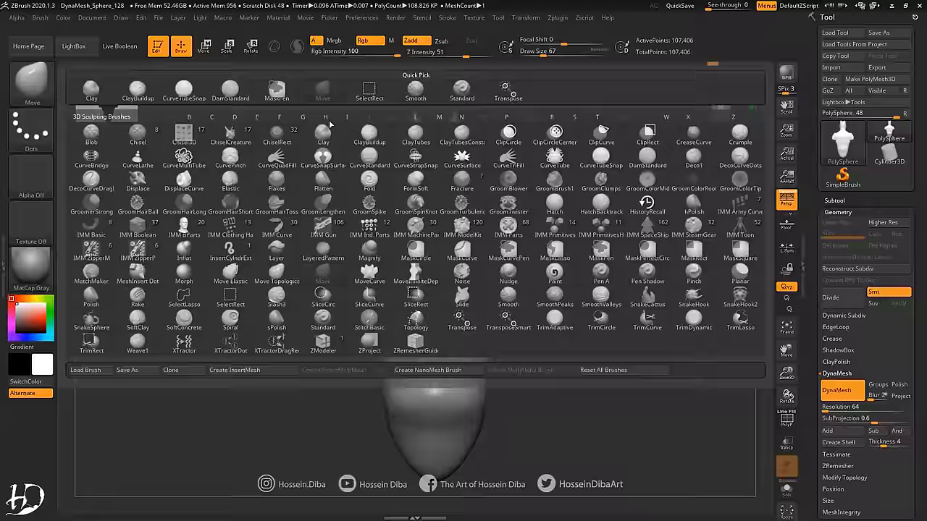
pyautogui.press('s')
pyautogui.press('t')
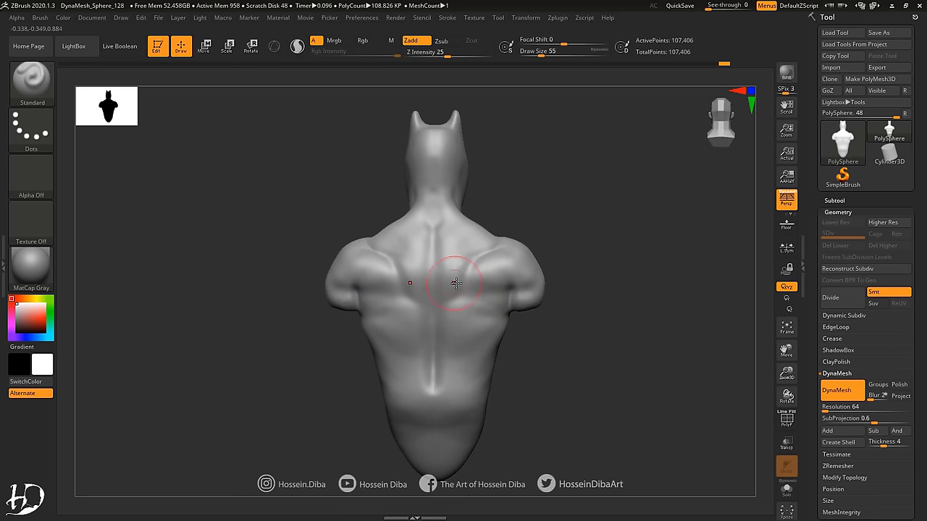
pyautogui.moveTo(456, 282); pyautogui.dragTo(614, 367, button='right')
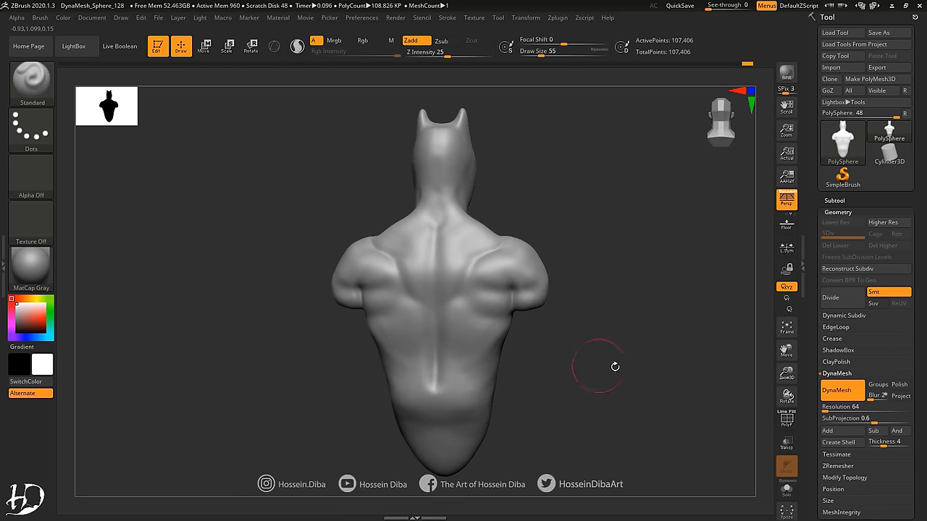
pyautogui.moveTo(615, 366); pyautogui.dragTo(439, 263)
pyautogui.moveTo(444, 278); pyautogui.dragTo(442, 261, button='right')
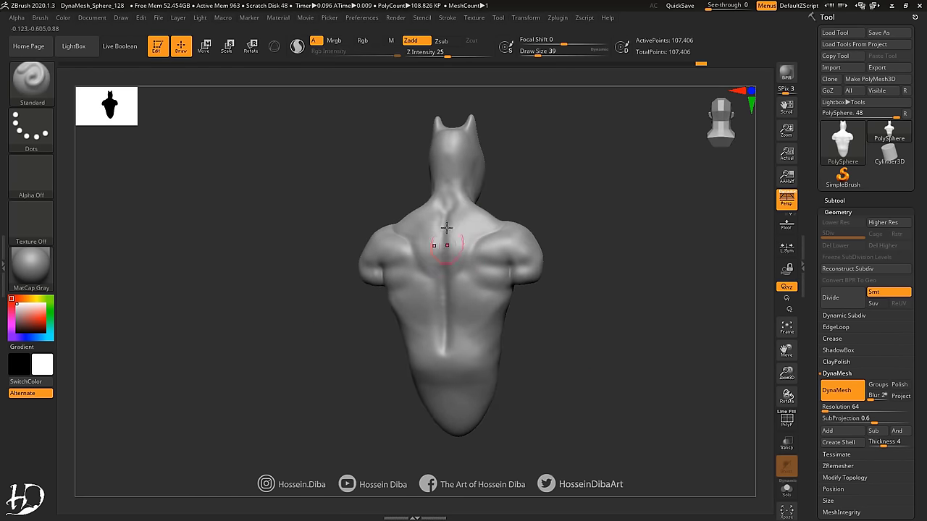
pyautogui.moveTo(446, 227)
pyautogui.mouseDown(button='right')
pyautogui.moveTo(438, 360)
pyautogui.moveTo(432, 286)
pyautogui.moveTo(311, 331)
pyautogui.moveTo(372, 311)
pyautogui.moveTo(277, 284)
pyautogui.mouseUp(button='right')
# Step: Switch to DamStandard and zoom in on the chest for sharper pec and ab lines
pyautogui.press('b')
pyautogui.press('d')
pyautogui.press('s')
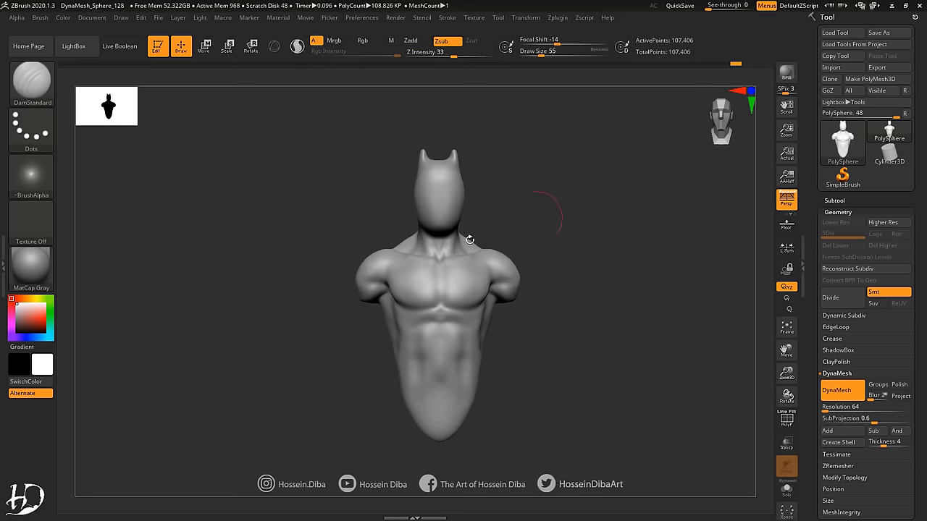
pyautogui.keyDown('ctrl'); pyautogui.moveTo(469, 239); pyautogui.dragTo(438, 303, button='right'); pyautogui.keyUp('ctrl')
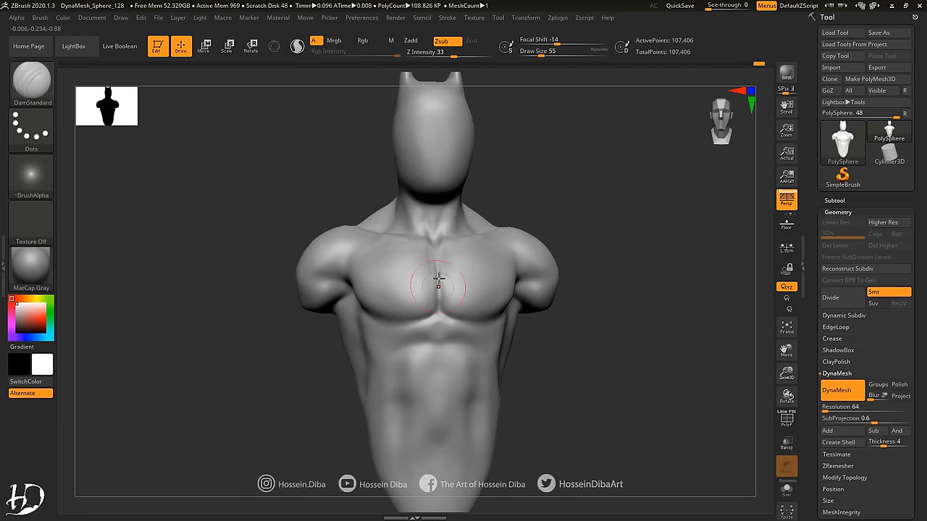
pyautogui.keyDown('ctrl'); pyautogui.moveTo(380, 236); pyautogui.dragTo(382, 252, button='right'); pyautogui.keyUp('ctrl')
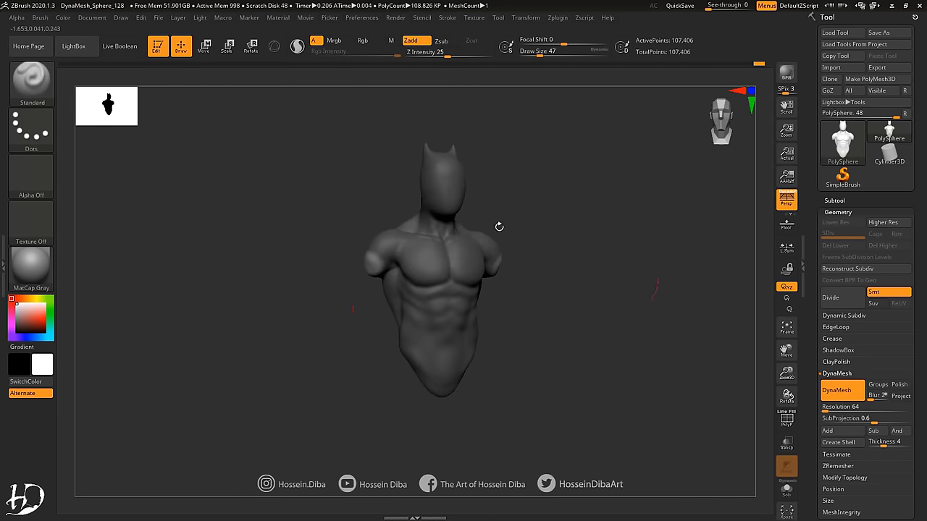
# Step: Select the Move brush and check the torso's side profile
pyautogui.press('w')
pyautogui.press('q')
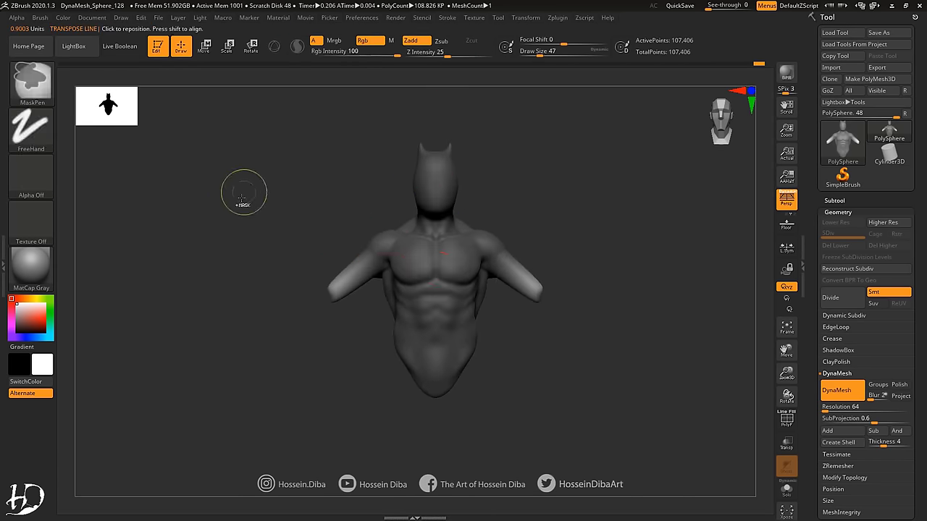
pyautogui.press('b')
pyautogui.press('m')
pyautogui.press('v')
pyautogui.moveTo(359, 286); pyautogui.dragTo(334, 252, button='right')
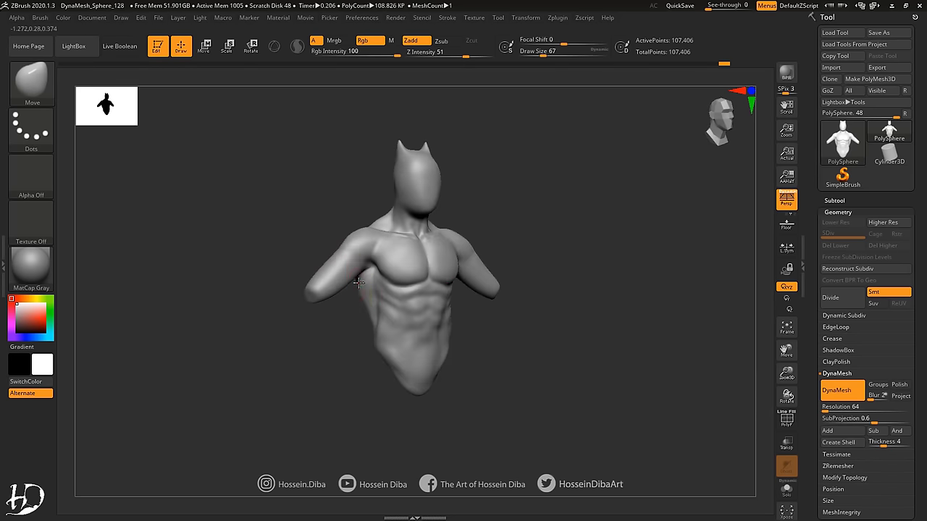
# Step: Carve a muscle groove into the torso with DamStandard
pyautogui.press('b')
pyautogui.press('d')
pyautogui.press('s')
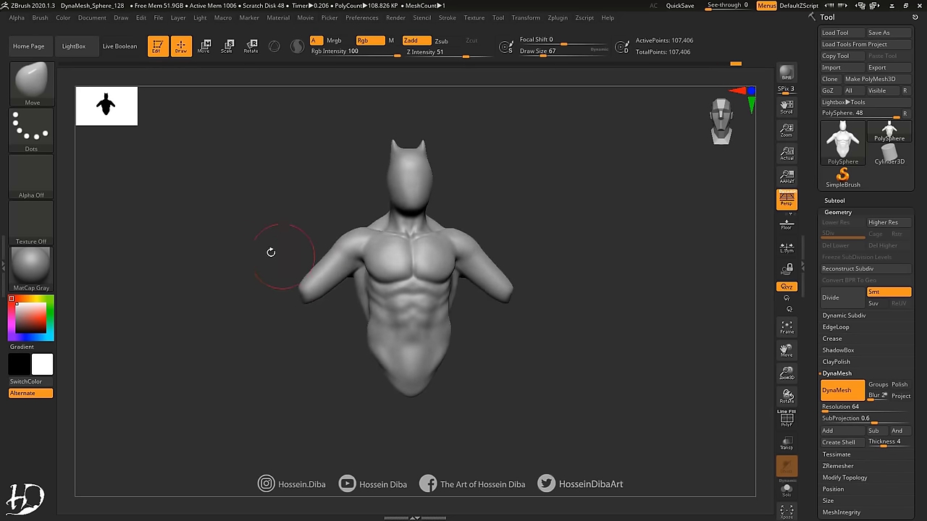
pyautogui.moveTo(269, 248)
pyautogui.mouseDown(button='right')
pyautogui.moveTo(320, 262)
pyautogui.moveTo(258, 222)
pyautogui.mouseUp(button='right')
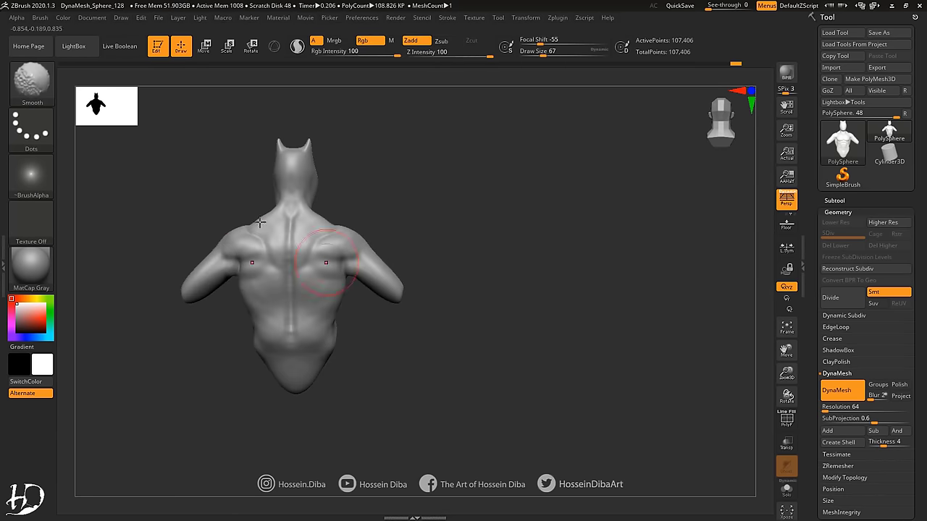
# Step: Reshape the arm stubs to angle slightly downward using Standard and Move, viewing back and side
pyautogui.press('b')
pyautogui.press('s')
pyautogui.press('t')
pyautogui.keyDown('alt'); pyautogui.moveTo(392, 319); pyautogui.dragTo(442, 323, button='right'); pyautogui.keyUp('alt')
pyautogui.press('b')
pyautogui.press('m')
pyautogui.press('v')
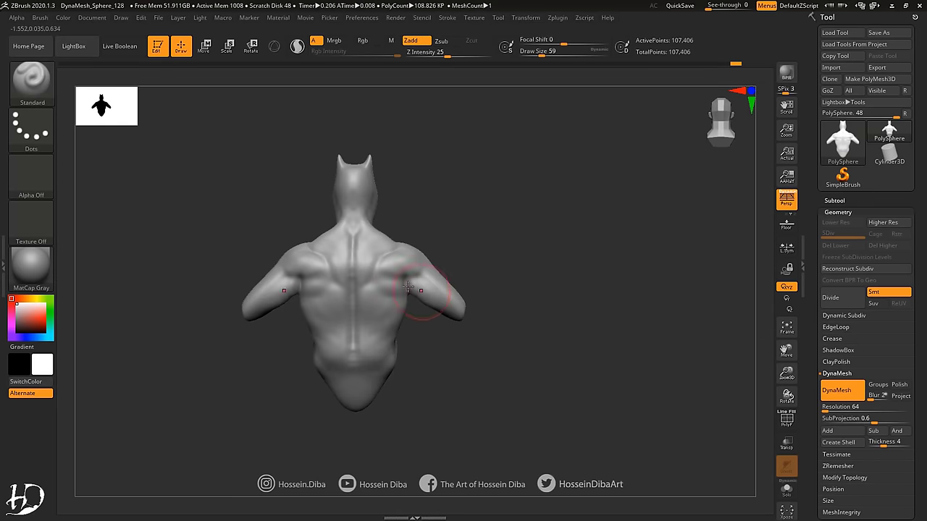
pyautogui.moveTo(729, 348)
pyautogui.keyDown('ctrl'); pyautogui.mouseDown(button='right')
pyautogui.moveTo(469, 279)
pyautogui.moveTo(627, 341)
pyautogui.moveTo(474, 287)
pyautogui.mouseUp(button='right'); pyautogui.keyUp('ctrl')
pyautogui.moveTo(343, 285)
pyautogui.mouseDown(button='right')
pyautogui.moveTo(396, 329)
pyautogui.moveTo(382, 331)
pyautogui.moveTo(475, 382)
pyautogui.mouseUp(button='right')
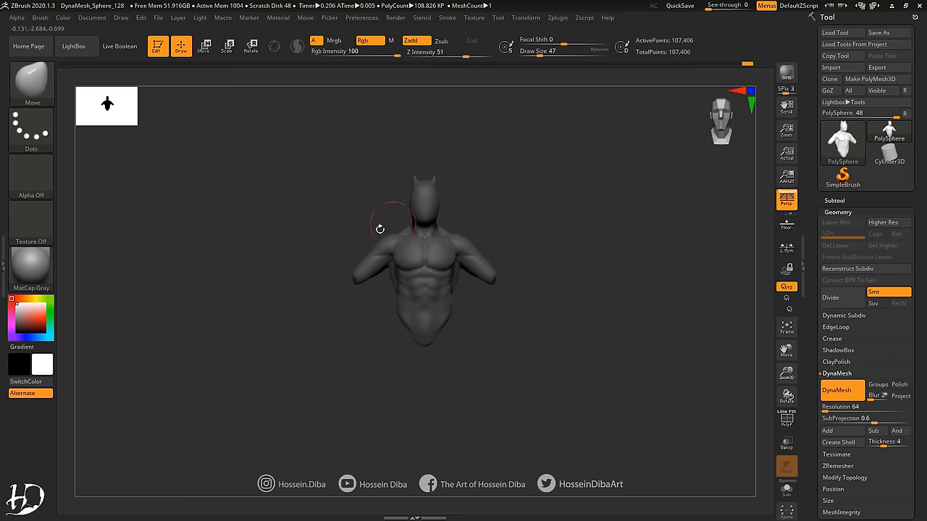
# Step: Centre the lower torso and carve groin lines with DamStandard
pyautogui.press('w')
pyautogui.press('q')
pyautogui.moveTo(300, 265)
pyautogui.keyDown('alt'); pyautogui.mouseDown(button='right')
pyautogui.moveTo(450, 368)
pyautogui.moveTo(389, 327)
pyautogui.moveTo(382, 300)
pyautogui.moveTo(441, 373)
pyautogui.mouseUp(button='right'); pyautogui.keyUp('alt')
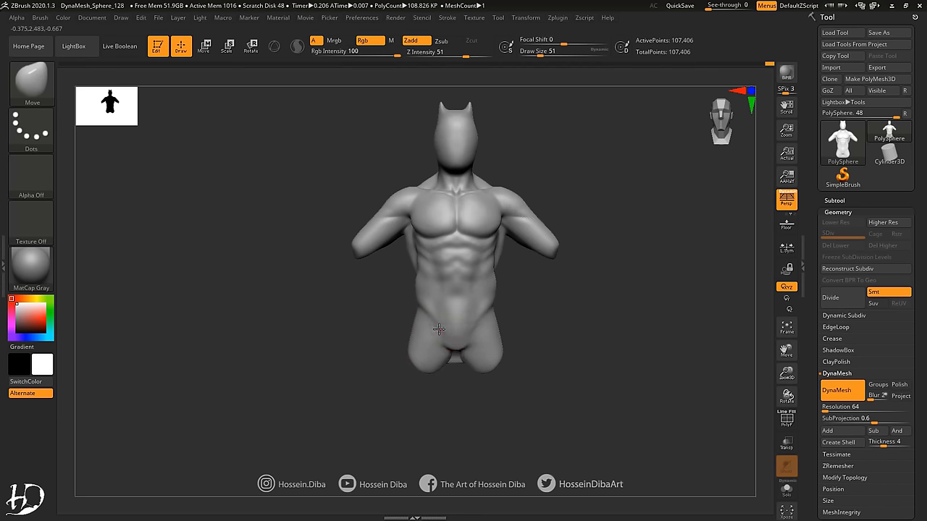
pyautogui.press('b')
pyautogui.press('d')
pyautogui.press('s')
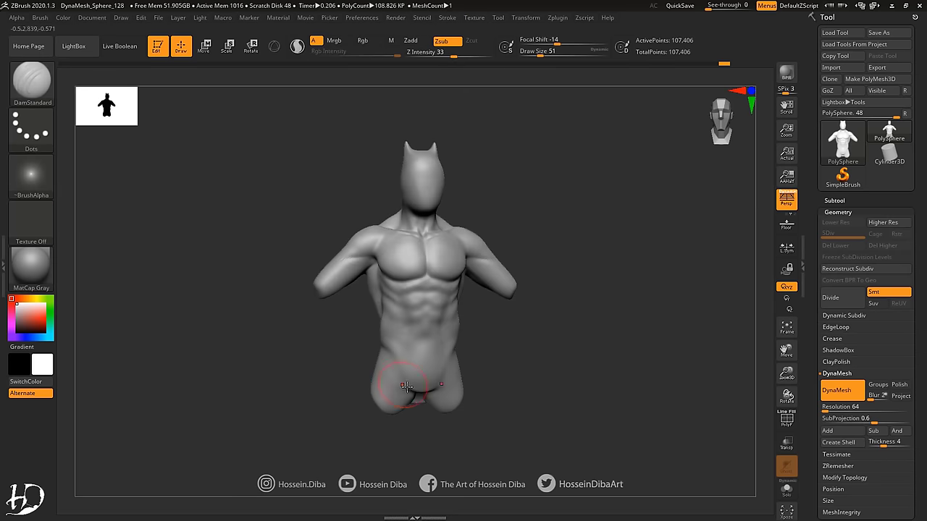
pyautogui.moveTo(424, 362); pyautogui.dragTo(407, 352, button='right')
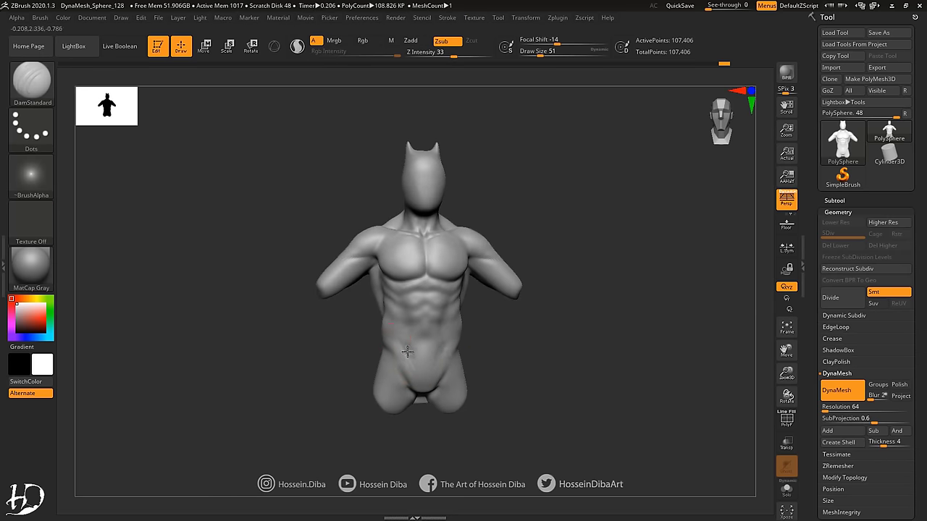
# Step: Extend the hips into thigh stubs with Move and build up the abdomen with Standard
pyautogui.press('b')
pyautogui.press('m')
pyautogui.press('v')
pyautogui.press('b')
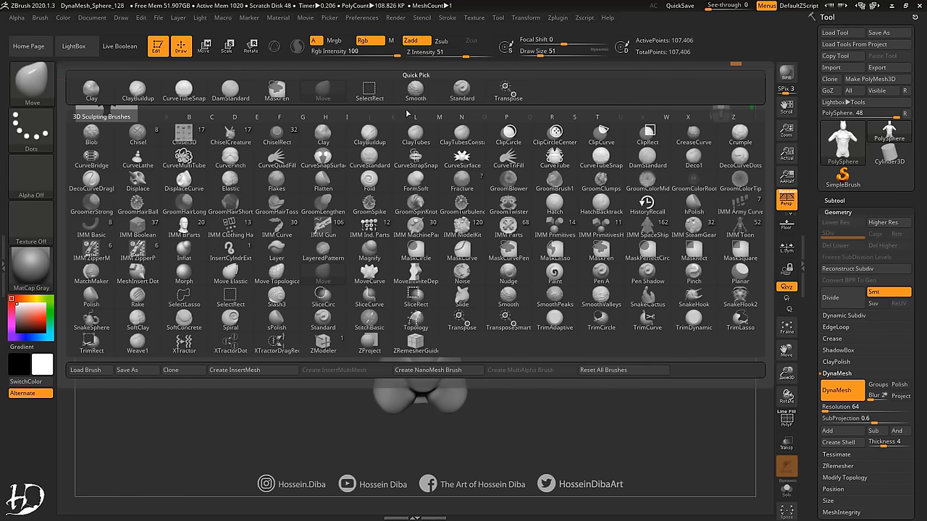
pyautogui.press('s')
pyautogui.press('t')
# Step: Smooth the lower abdomen, checking it from front and side views
pyautogui.press('shift')
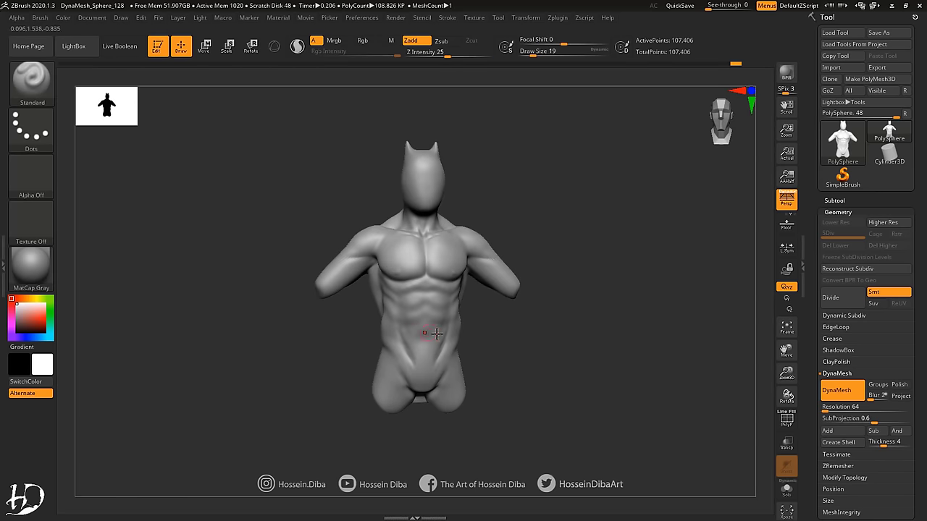
pyautogui.moveTo(436, 333); pyautogui.dragTo(421, 330, button='right')
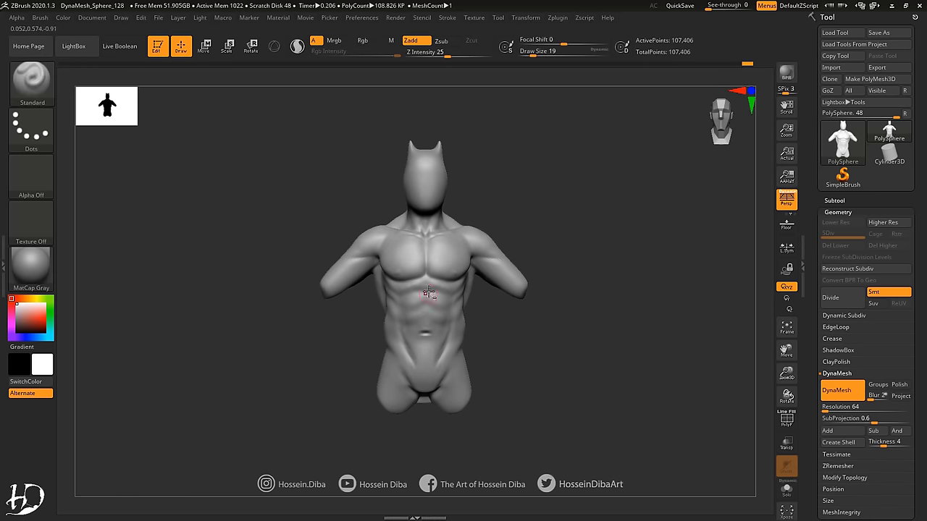
pyautogui.moveTo(427, 294); pyautogui.dragTo(403, 367, button='right')
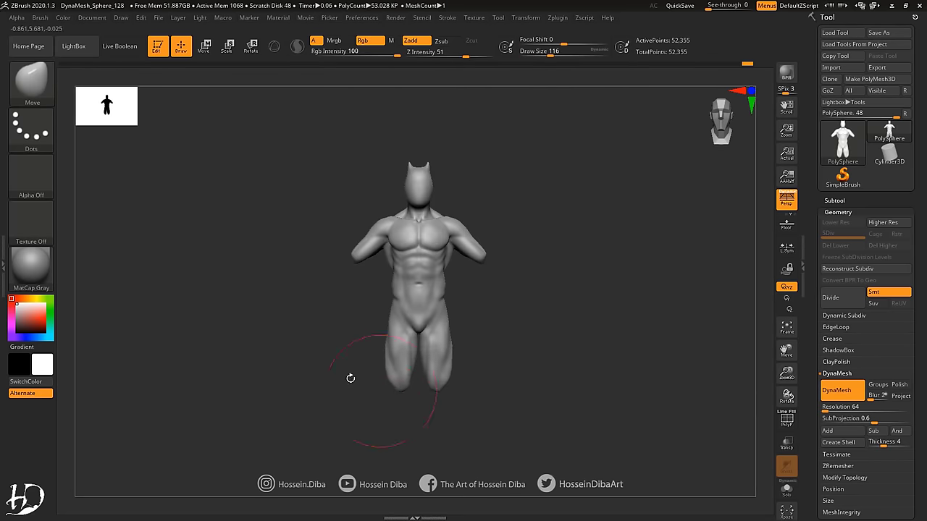
pyautogui.moveTo(351, 378)
pyautogui.mouseDown(button='right')
pyautogui.moveTo(381, 345)
pyautogui.moveTo(367, 396)
pyautogui.moveTo(376, 389)
pyautogui.moveTo(391, 340)
pyautogui.mouseUp(button='right')
# Step: Stretch the legs to full length with Transpose, then inflate and pull their volume with Inflat and Move
pyautogui.press('w')
pyautogui.moveTo(389, 324); pyautogui.dragTo(362, 367)
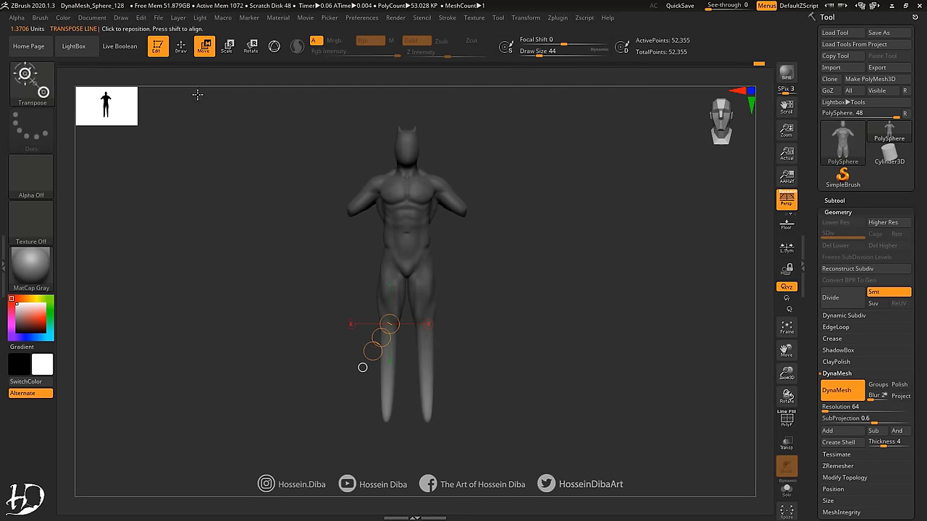
pyautogui.press('q')
pyautogui.press('b')
pyautogui.press('i')
pyautogui.press('n')
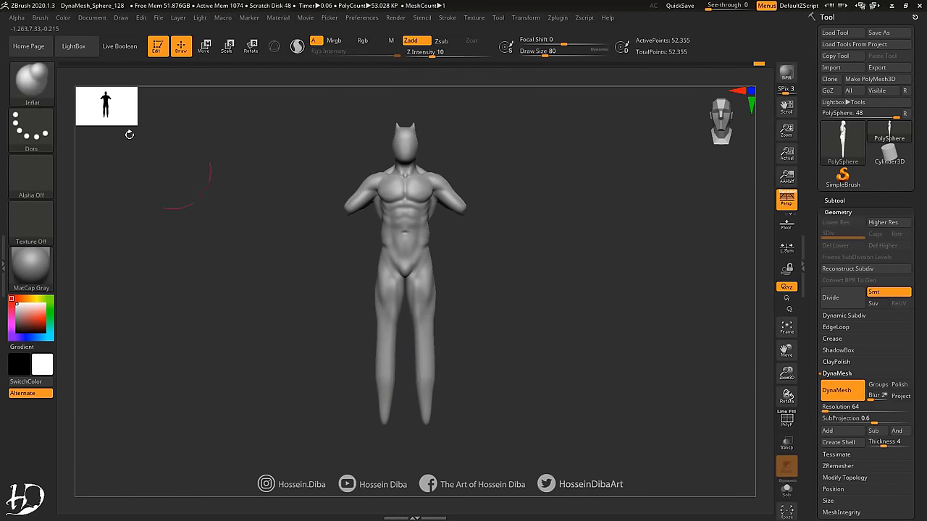
pyautogui.press('b')
pyautogui.press('m')
pyautogui.press('v')
pyautogui.press('f')
pyautogui.moveTo(335, 360); pyautogui.dragTo(393, 403)
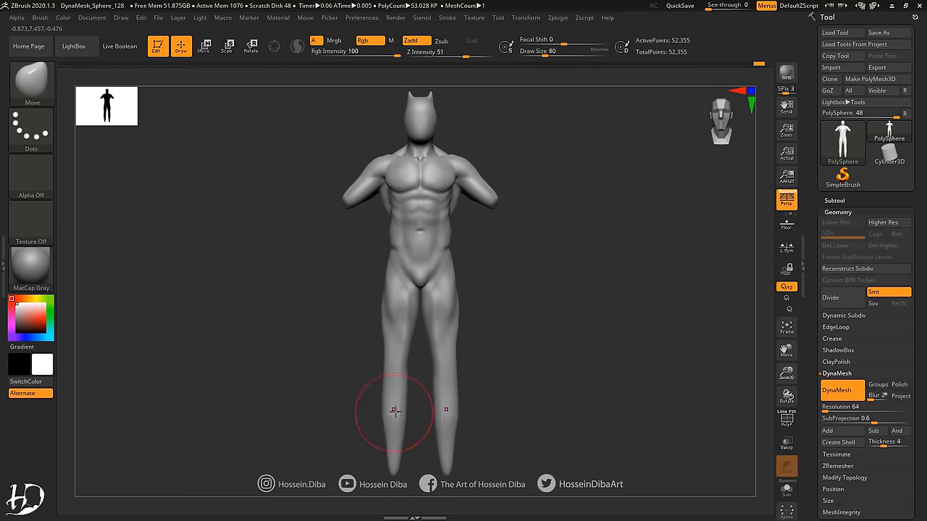
# Step: Sculpt the shape of the knees with the Standard brush
pyautogui.press('b')
pyautogui.press('s')
pyautogui.press('t')
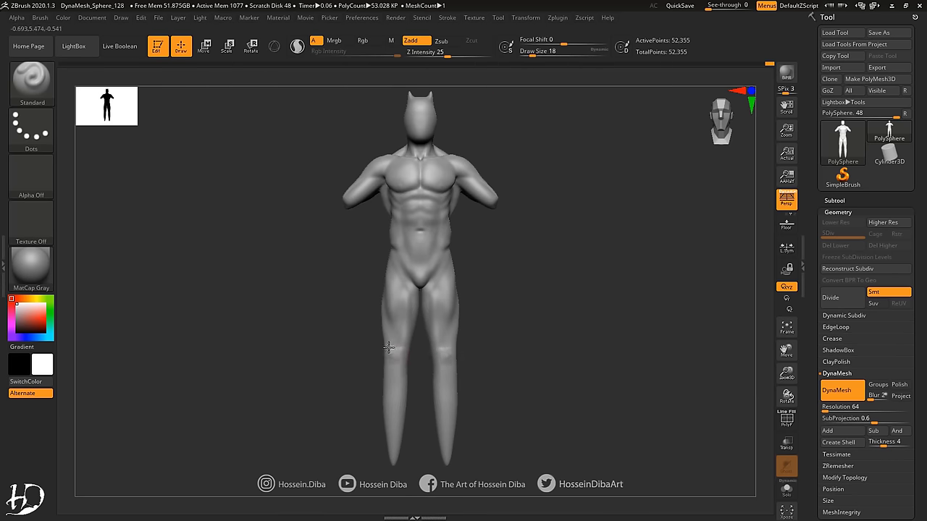
pyautogui.moveTo(393, 325)
pyautogui.mouseDown()
pyautogui.moveTo(352, 372)
pyautogui.moveTo(434, 382)
pyautogui.mouseUp()
pyautogui.press('b')
pyautogui.press('m')
pyautogui.press('v')
pyautogui.moveTo(362, 420); pyautogui.dragTo(393, 341)
# Step: Carve and build up calf detail on the back of the legs with DamStandard and Standard
pyautogui.press('b')
pyautogui.press('d')
pyautogui.press('s')
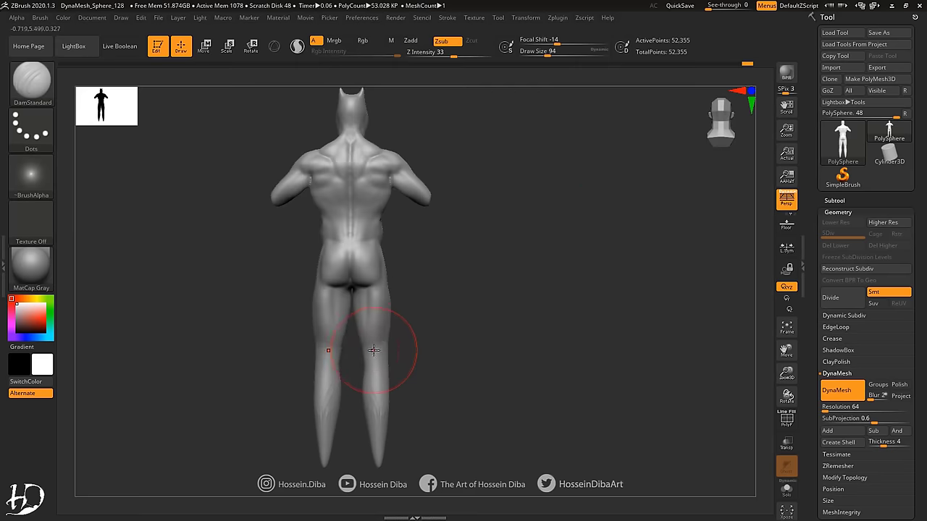
pyautogui.press('b')
pyautogui.press('s')
pyautogui.press('t')
pyautogui.keyDown('alt'); pyautogui.moveTo(337, 373); pyautogui.dragTo(446, 354); pyautogui.keyUp('alt')
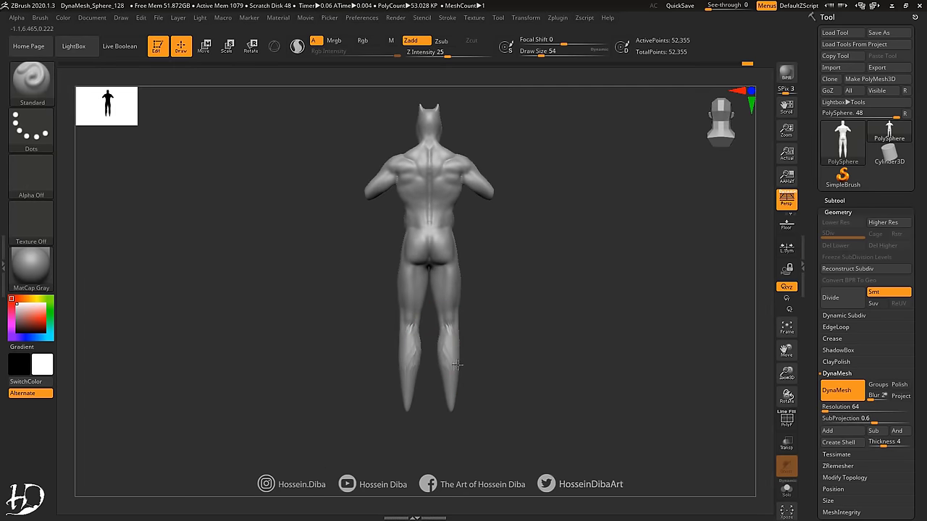
# Step: Shape the buttocks and calves with the Move brush, checking the legs from side and front
pyautogui.press('b')
pyautogui.press('m')
pyautogui.press('v')
pyautogui.moveTo(580, 326); pyautogui.dragTo(404, 373)
pyautogui.moveTo(787, 350); pyautogui.dragTo(759, 357)
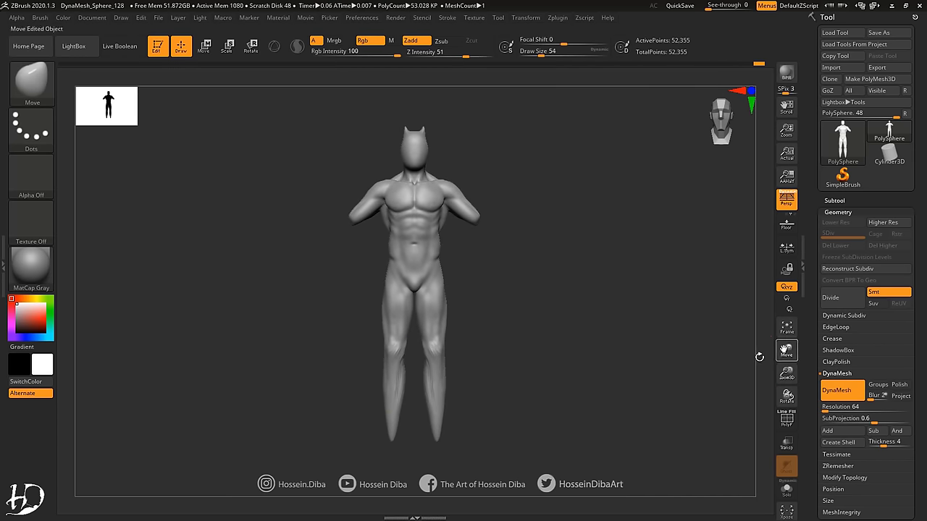
pyautogui.moveTo(186, 97); pyautogui.dragTo(239, 102)
pyautogui.moveTo(786, 373); pyautogui.dragTo(787, 286)
pyautogui.moveTo(412, 397)
pyautogui.mouseDown()
pyautogui.moveTo(357, 387)
pyautogui.moveTo(521, 379)
pyautogui.mouseUp()
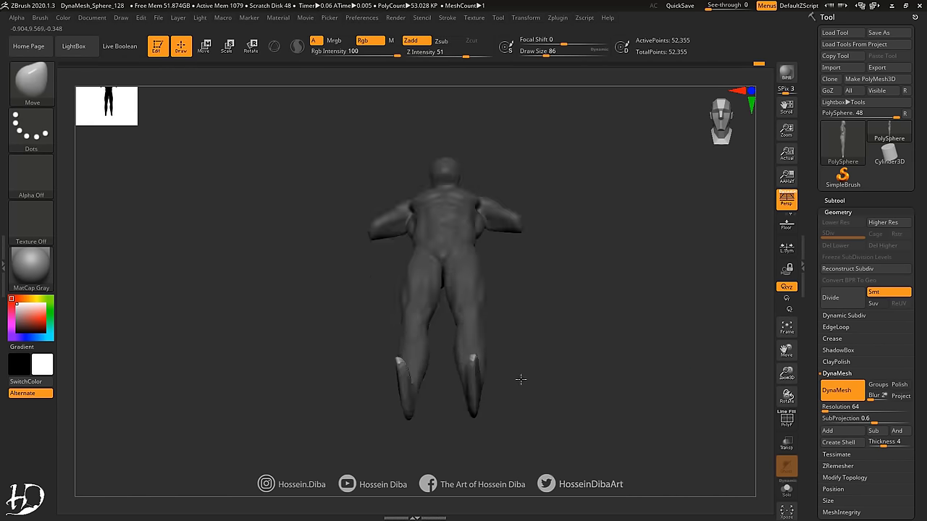
# Step: Bend the feet forward with Transpose Rotate at the ankles
pyautogui.press('r')
pyautogui.moveTo(397, 331)
pyautogui.mouseDown()
pyautogui.moveTo(657, 371)
pyautogui.moveTo(506, 371)
pyautogui.moveTo(603, 369)
pyautogui.mouseUp()
pyautogui.press('q')
pyautogui.press('f')
pyautogui.moveTo(539, 51); pyautogui.dragTo(548, 51)
pyautogui.moveTo(386, 423)
pyautogui.mouseDown()
pyautogui.moveTo(413, 434)
pyautogui.moveTo(441, 428)
pyautogui.moveTo(441, 414)
pyautogui.moveTo(514, 326)
pyautogui.mouseUp()
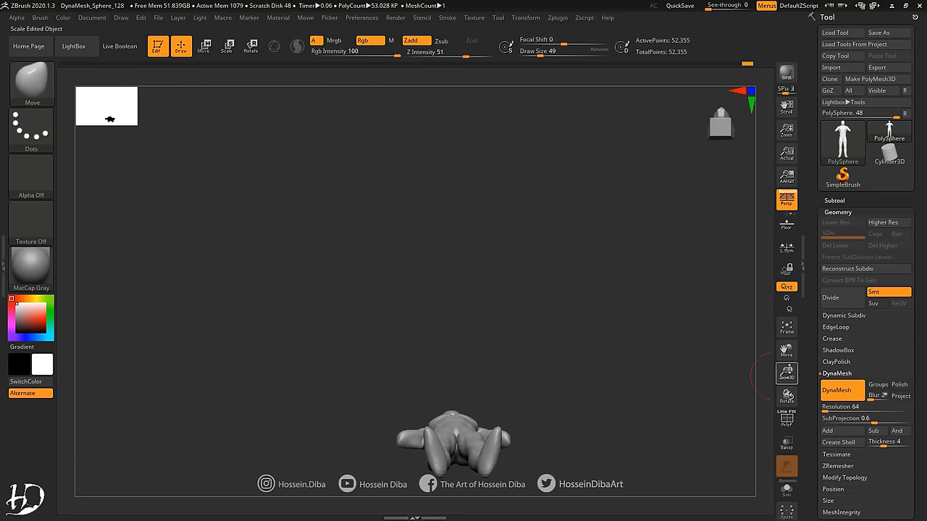
# Step: Flatten and lengthen the feet with the hPolish and Move brushes
pyautogui.press('b')
pyautogui.press('h')
pyautogui.press('p')
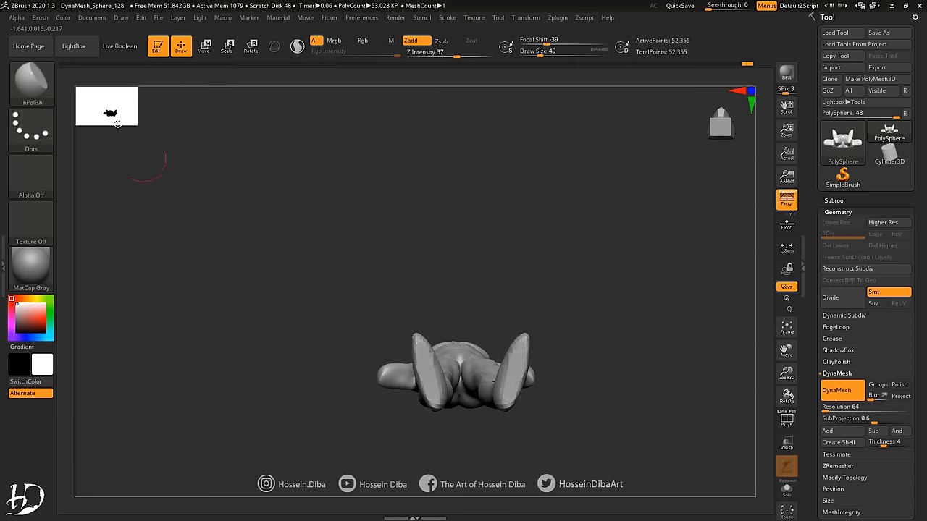
pyautogui.press('b')
pyautogui.press('m')
pyautogui.press('v')
pyautogui.moveTo(464, 239); pyautogui.dragTo(458, 309)
pyautogui.moveTo(388, 304); pyautogui.dragTo(409, 345)
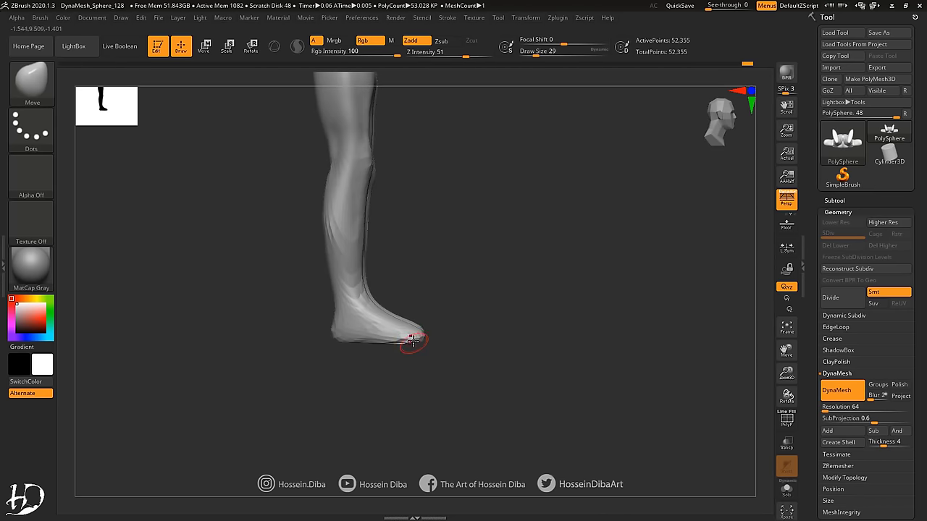
pyautogui.press('f')
# Step: Shrink the Draw Size and taper the toes, checking the legs front, side and back
pyautogui.press('[')
pyautogui.moveTo(535, 99)
pyautogui.mouseDown()
pyautogui.moveTo(445, 324)
pyautogui.moveTo(372, 352)
pyautogui.mouseUp()
pyautogui.press('[')
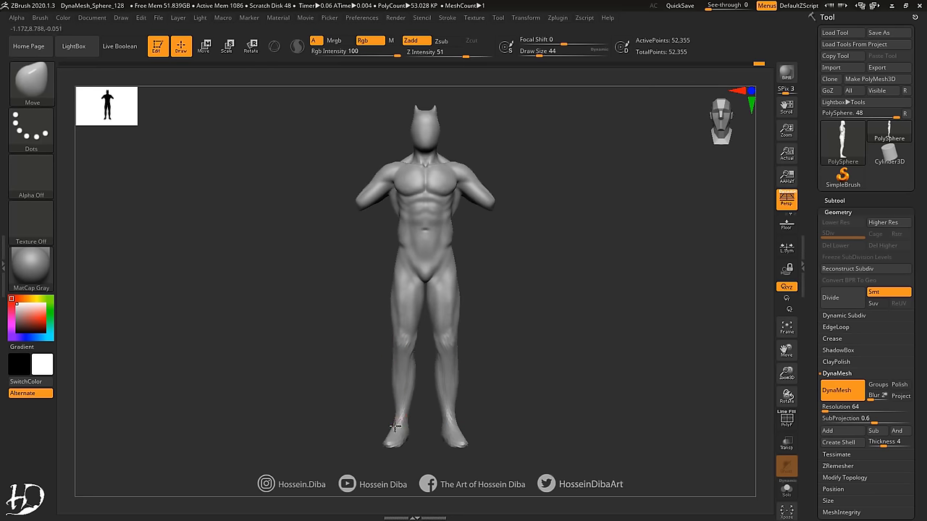
pyautogui.moveTo(648, 299); pyautogui.dragTo(327, 219)
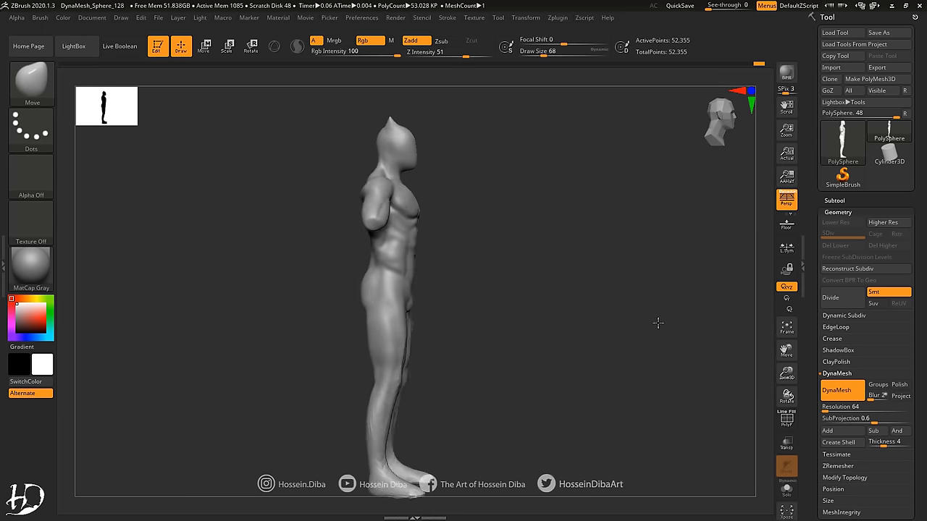
pyautogui.moveTo(658, 323); pyautogui.dragTo(484, 270)
pyautogui.press('[')
pyautogui.moveTo(395, 473)
pyautogui.mouseDown()
pyautogui.moveTo(352, 486)
pyautogui.moveTo(449, 386)
pyautogui.moveTo(384, 327)
pyautogui.moveTo(310, 310)
pyautogui.moveTo(259, 331)
pyautogui.moveTo(266, 255)
pyautogui.moveTo(310, 223)
pyautogui.moveTo(319, 246)
pyautogui.moveTo(304, 270)
pyautogui.mouseUp()
pyautogui.press('[')
pyautogui.press('[')
# Step: Rotate the arms downward from the shoulders with Transpose
pyautogui.press('w')
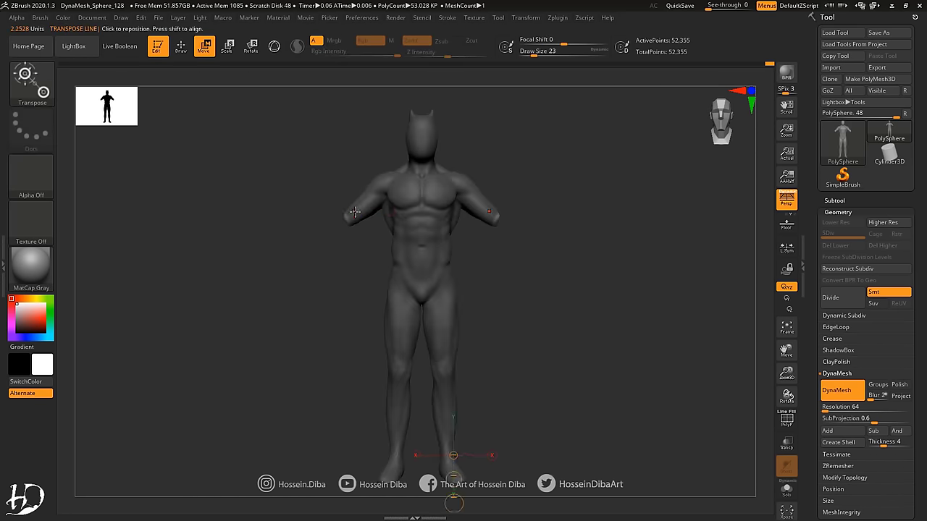
pyautogui.moveTo(340, 217)
pyautogui.mouseDown()
pyautogui.moveTo(318, 267)
pyautogui.moveTo(286, 261)
pyautogui.mouseUp()
pyautogui.press('q')
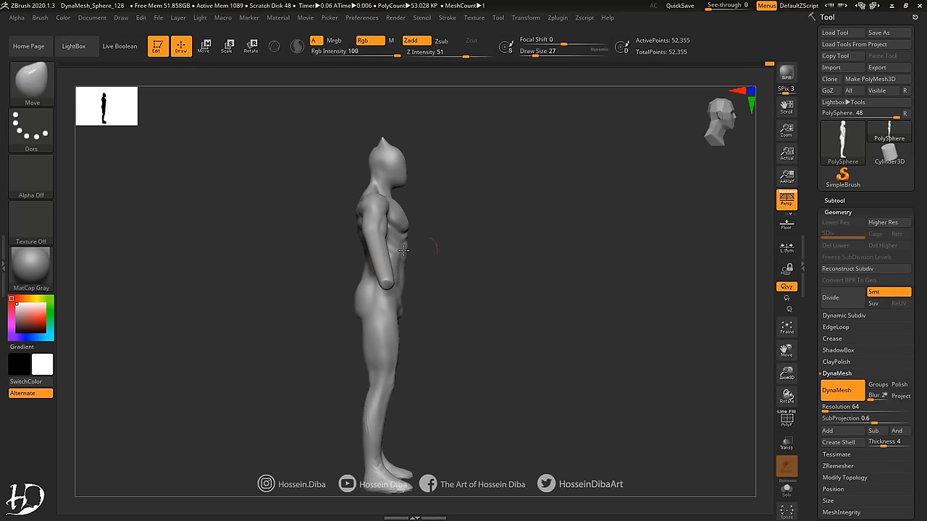
pyautogui.moveTo(313, 182)
pyautogui.keyDown('shift'); pyautogui.mouseDown()
pyautogui.moveTo(290, 257)
pyautogui.moveTo(381, 223)
pyautogui.mouseUp(); pyautogui.keyUp('shift')
# Step: Touch up the arms with DamStandard, Standard and Move, checking back and front
pyautogui.press('b')
pyautogui.press('d')
pyautogui.press('s')
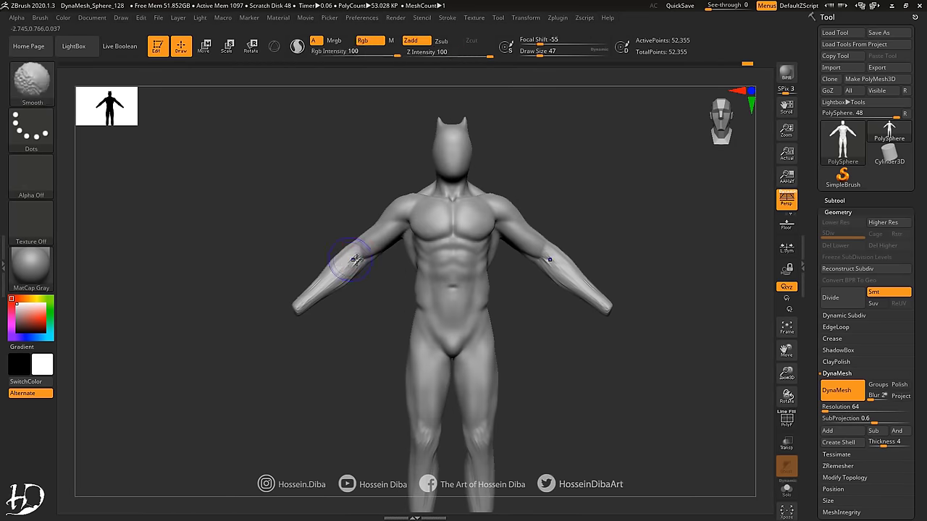
pyautogui.press('b')
pyautogui.press('s')
pyautogui.press('t')
pyautogui.moveTo(218, 261); pyautogui.dragTo(408, 254)
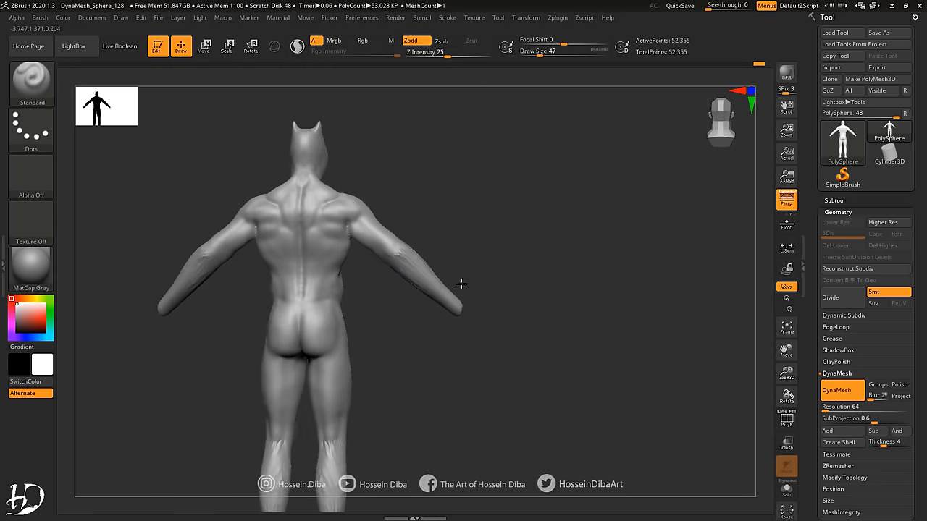
pyautogui.press('b')
pyautogui.press('m')
pyautogui.press('v')
pyautogui.moveTo(459, 283)
pyautogui.mouseDown()
pyautogui.moveTo(393, 259)
pyautogui.moveTo(757, 373)
pyautogui.mouseUp()
# Step: Mask the left arm and lower it at the shoulder with Transpose Rotate
pyautogui.press('f')
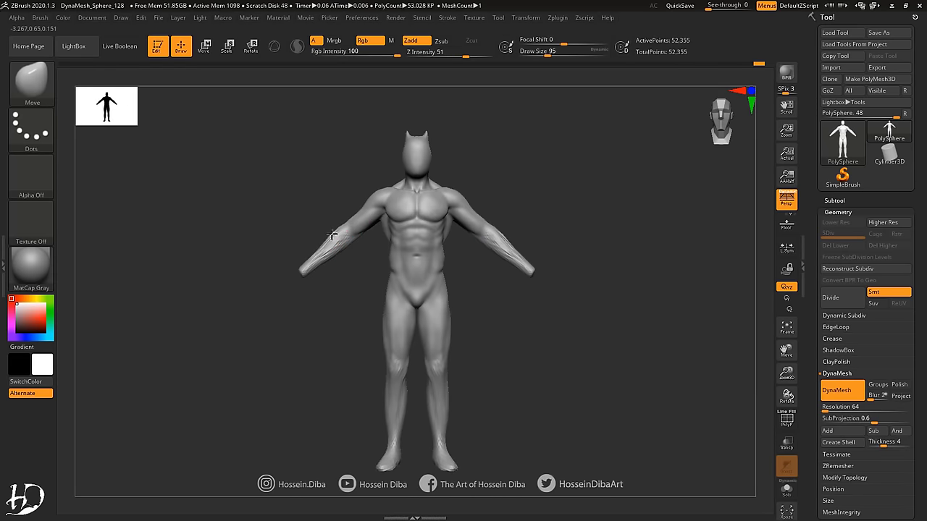
pyautogui.press('r')
pyautogui.moveTo(384, 202); pyautogui.dragTo(307, 265)
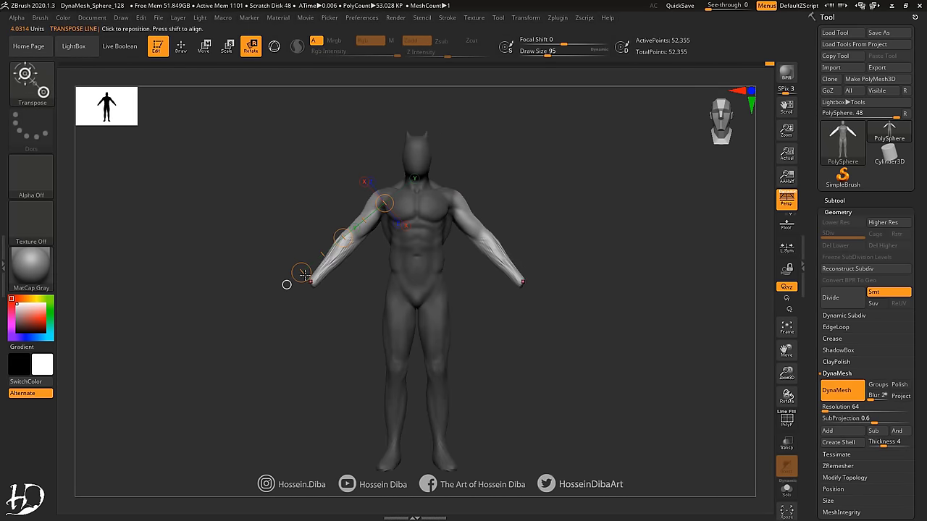
pyautogui.press('q')
pyautogui.keyDown('ctrl'); pyautogui.click(287, 284); pyautogui.keyUp('ctrl')
pyautogui.moveTo(275, 210)
pyautogui.mouseDown()
pyautogui.moveTo(496, 259)
pyautogui.moveTo(258, 253)
pyautogui.moveTo(73, 90)
pyautogui.mouseUp()
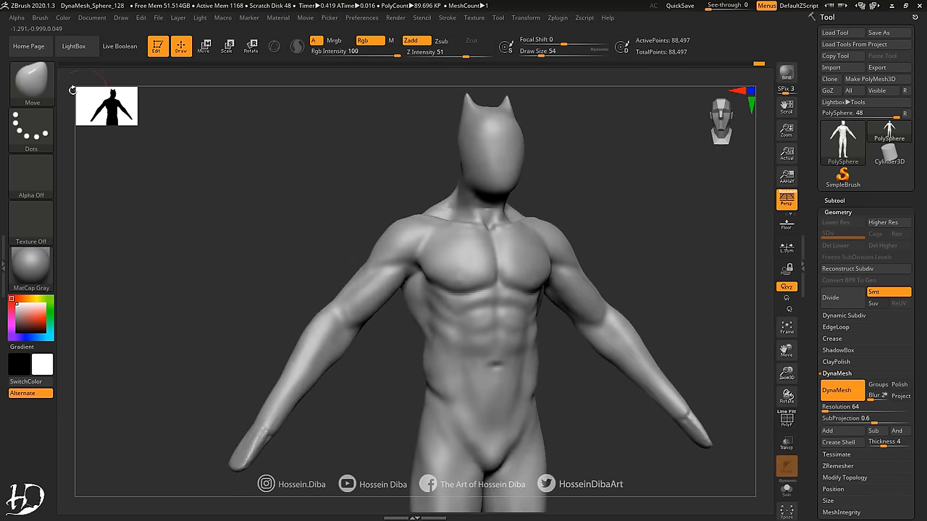
# Step: Build up the chest and torso muscles with the Standard brush from several angles
pyautogui.press('b')
pyautogui.press('s')
pyautogui.press('t')
pyautogui.moveTo(559, 276)
pyautogui.mouseDown()
pyautogui.moveTo(338, 263)
pyautogui.moveTo(406, 273)
pyautogui.mouseUp()
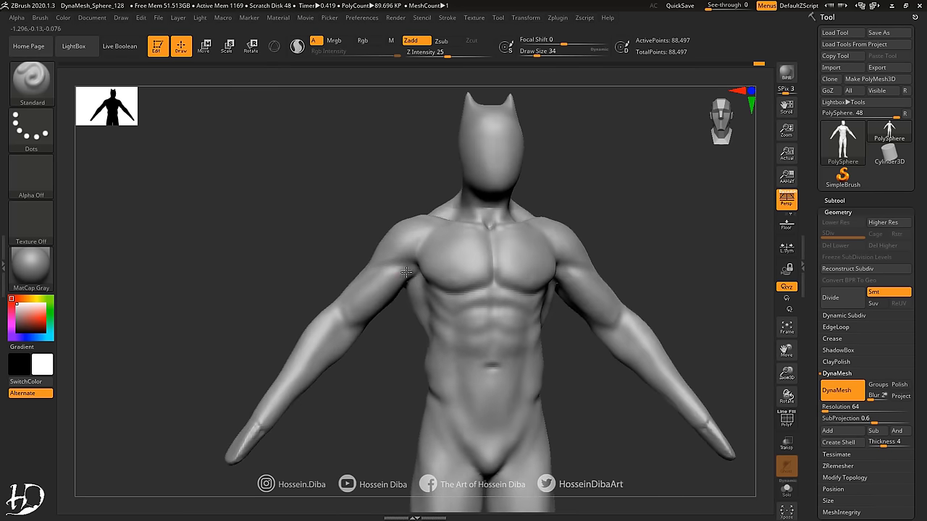
pyautogui.moveTo(407, 272); pyautogui.dragTo(391, 288, button='right')
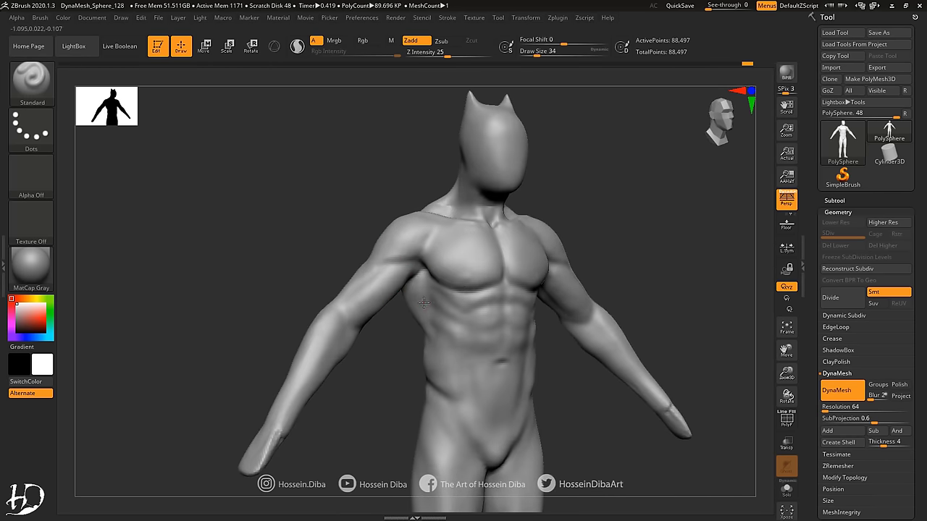
pyautogui.press('f')
pyautogui.moveTo(327, 252)
pyautogui.mouseDown(button='right')
pyautogui.moveTo(298, 275)
pyautogui.moveTo(248, 238)
pyautogui.moveTo(341, 216)
pyautogui.moveTo(254, 265)
pyautogui.mouseUp(button='right')
pyautogui.moveTo(700, 369)
pyautogui.keyDown('ctrl'); pyautogui.mouseDown(button='right')
pyautogui.moveTo(371, 295)
pyautogui.moveTo(362, 265)
pyautogui.moveTo(338, 292)
pyautogui.moveTo(356, 269)
pyautogui.moveTo(347, 306)
pyautogui.moveTo(446, 311)
pyautogui.moveTo(410, 335)
pyautogui.mouseUp(button='right'); pyautogui.keyUp('ctrl')
# Step: Pull the arm shapes with Move and smooth the shoulders and forearms with Smooth
pyautogui.press('b')
pyautogui.press('m')
pyautogui.press('v')
pyautogui.press('b')
pyautogui.press('s')
pyautogui.press('m')
pyautogui.moveTo(413, 215)
pyautogui.mouseDown(button='right')
pyautogui.moveTo(468, 300)
pyautogui.moveTo(448, 306)
pyautogui.mouseUp(button='right')
pyautogui.moveTo(775, 376)
pyautogui.keyDown('shift'); pyautogui.mouseDown(button='right')
pyautogui.moveTo(405, 271)
pyautogui.moveTo(420, 265)
pyautogui.moveTo(313, 278)
pyautogui.moveTo(366, 317)
pyautogui.mouseUp(button='right'); pyautogui.keyUp('shift')
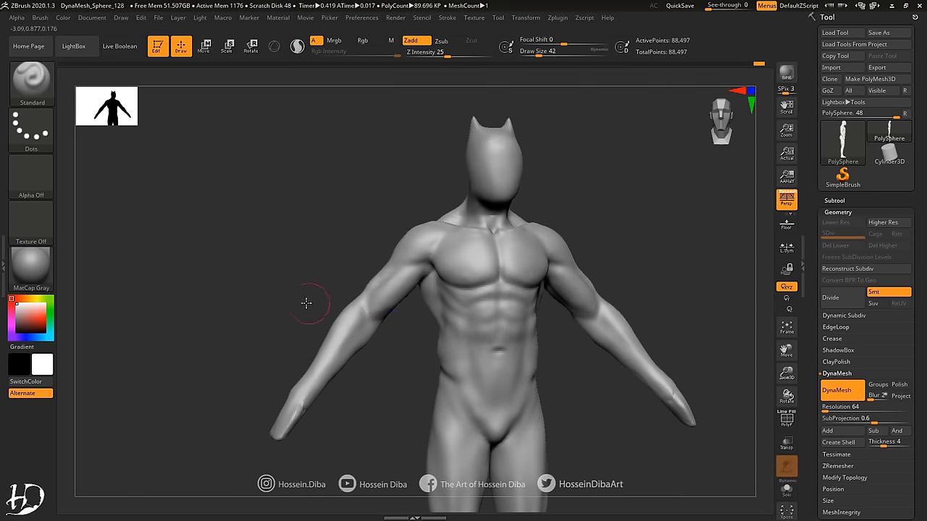
pyautogui.moveTo(306, 302)
pyautogui.mouseDown(button='right')
pyautogui.moveTo(331, 341)
pyautogui.moveTo(349, 308)
pyautogui.moveTo(625, 360)
pyautogui.moveTo(425, 201)
pyautogui.moveTo(289, 217)
pyautogui.mouseUp(button='right')
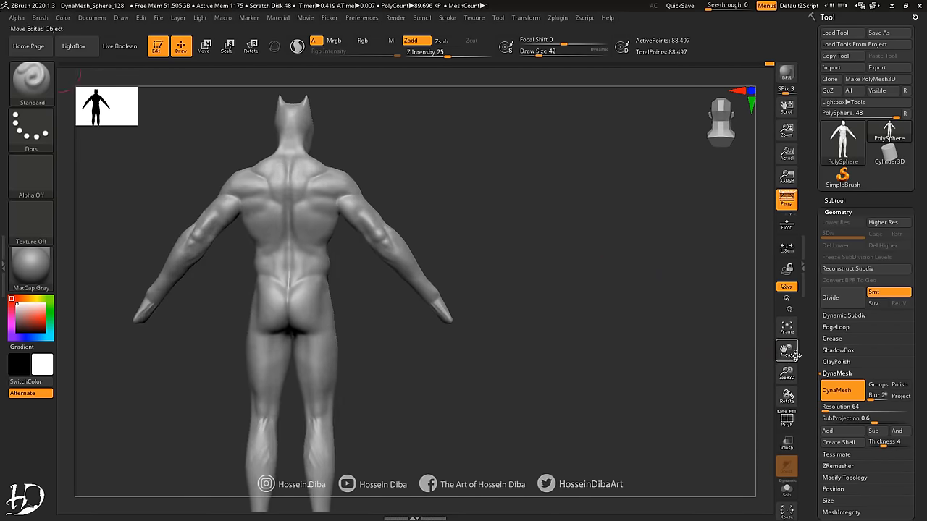
# Step: Smooth the backs of the arms and neck in a zoomed back view
pyautogui.moveTo(789, 353); pyautogui.dragTo(502, 258)
pyautogui.keyDown('ctrl'); pyautogui.moveTo(644, 309); pyautogui.dragTo(496, 269, button='right'); pyautogui.keyUp('ctrl')
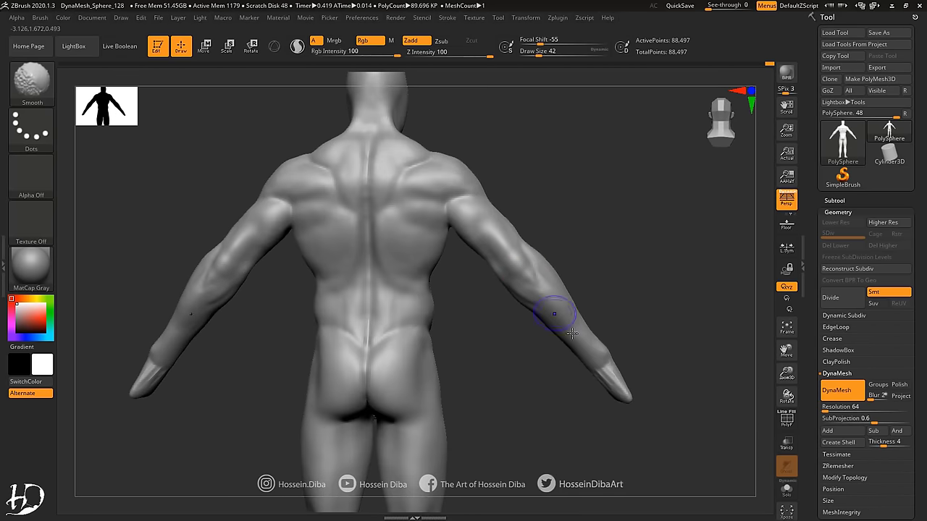
pyautogui.moveTo(548, 310)
pyautogui.keyDown('ctrl'); pyautogui.mouseDown(button='right')
pyautogui.moveTo(533, 310)
pyautogui.moveTo(547, 217)
pyautogui.moveTo(584, 201)
pyautogui.moveTo(567, 247)
pyautogui.mouseUp(button='right'); pyautogui.keyUp('ctrl')
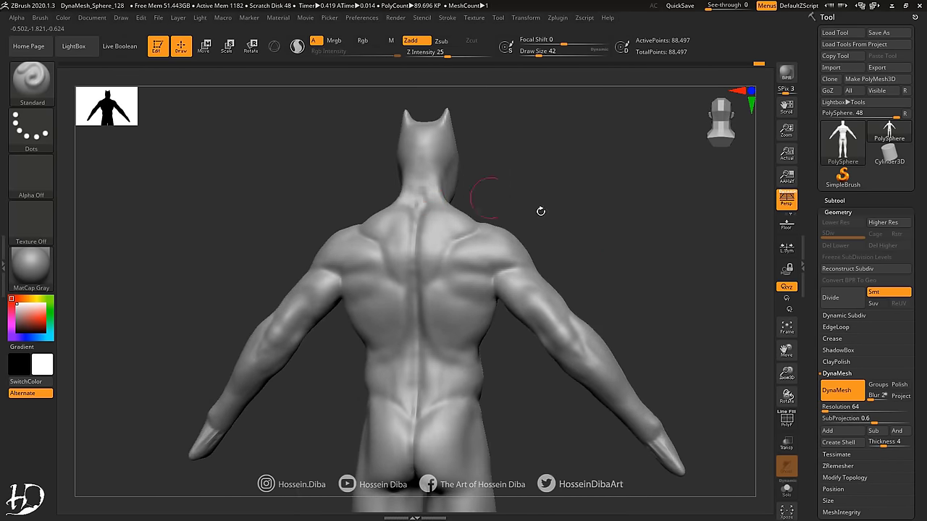
pyautogui.moveTo(540, 211)
pyautogui.mouseDown(button='right')
pyautogui.moveTo(431, 248)
pyautogui.moveTo(439, 203)
pyautogui.moveTo(383, 206)
pyautogui.mouseUp(button='right')
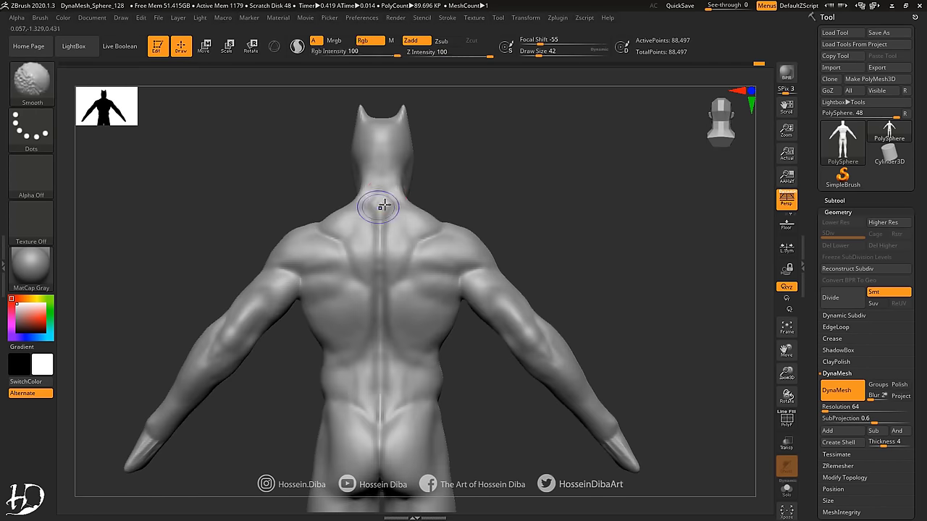
pyautogui.moveTo(678, 325); pyautogui.dragTo(621, 275, button='right')
pyautogui.moveTo(356, 258)
pyautogui.mouseDown(button='right')
pyautogui.moveTo(430, 248)
pyautogui.moveTo(310, 215)
pyautogui.mouseUp(button='right')
# Step: Reshape the shoulder blades with the Move brush
pyautogui.click(27, 85)
pyautogui.click(433, 229)
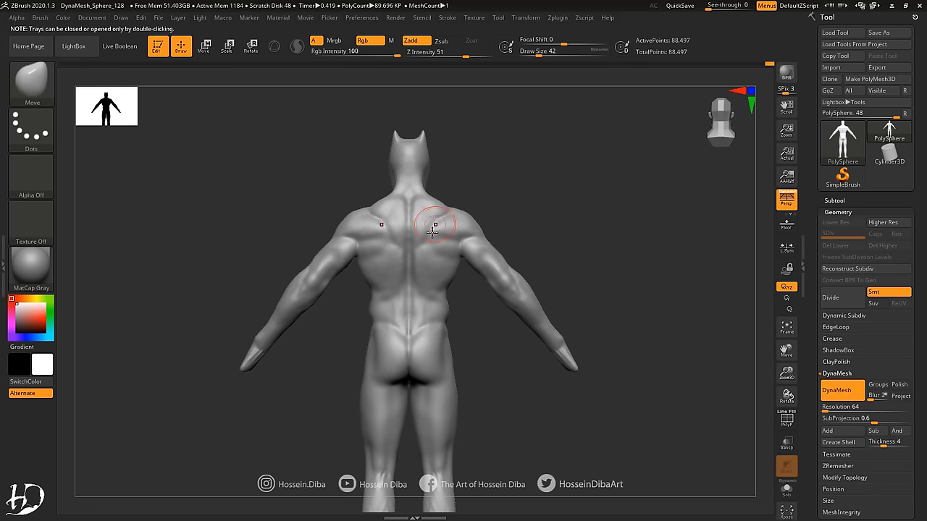
pyautogui.moveTo(363, 348)
pyautogui.mouseDown(button='right')
pyautogui.moveTo(411, 300)
pyautogui.moveTo(384, 304)
pyautogui.moveTo(403, 273)
pyautogui.mouseUp(button='right')
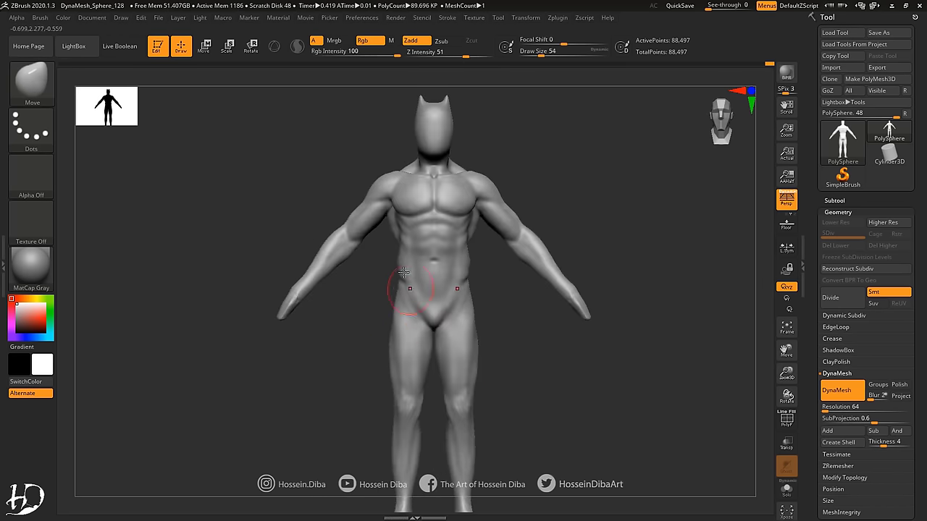
# Step: Frame the figure in side profile and pick the Standard brush (B, S, T)
pyautogui.keyDown('alt'); pyautogui.moveTo(764, 374); pyautogui.dragTo(729, 339, button='right'); pyautogui.keyUp('alt')
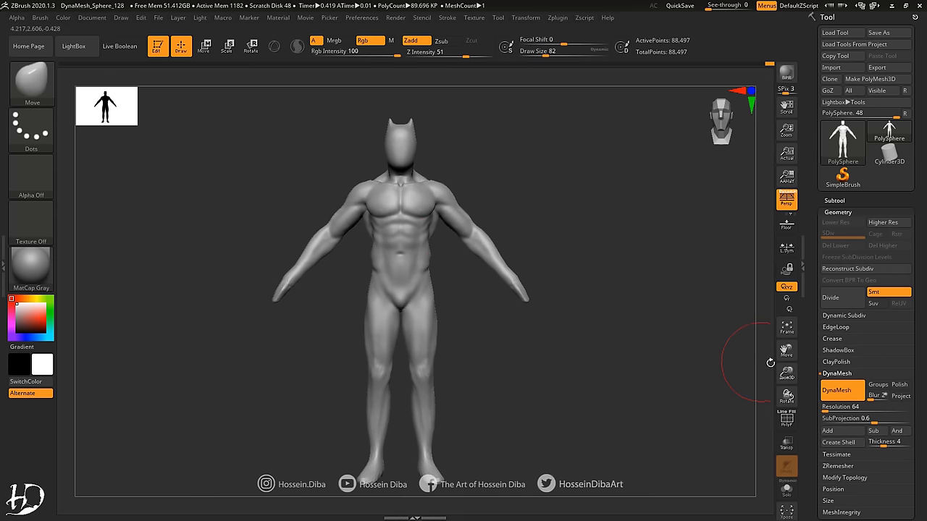
pyautogui.keyDown('alt'); pyautogui.moveTo(770, 362); pyautogui.dragTo(785, 373, button='right'); pyautogui.keyUp('alt')
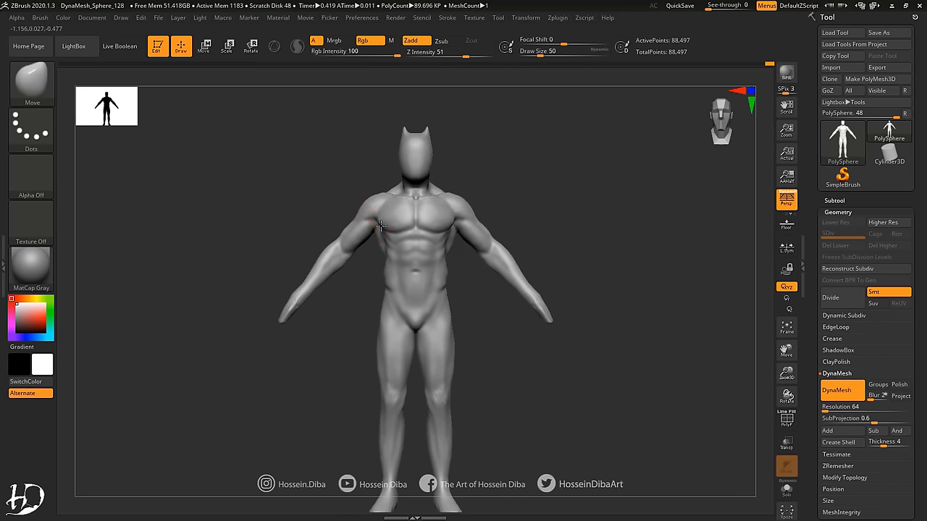
pyautogui.moveTo(381, 227)
pyautogui.mouseDown(button='right')
pyautogui.moveTo(312, 209)
pyautogui.moveTo(268, 238)
pyautogui.moveTo(327, 263)
pyautogui.moveTo(399, 269)
pyautogui.moveTo(673, 349)
pyautogui.moveTo(327, 246)
pyautogui.moveTo(361, 222)
pyautogui.mouseUp(button='right')
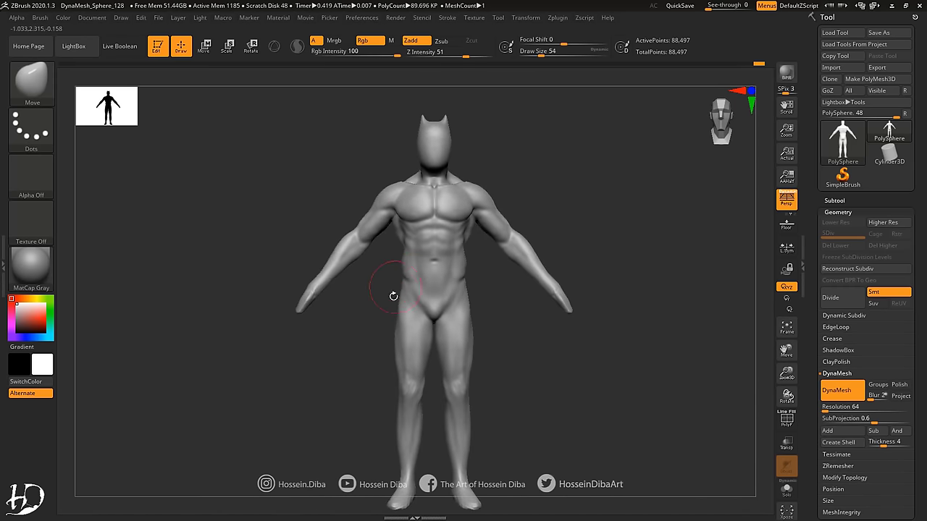
pyautogui.keyDown('alt'); pyautogui.moveTo(393, 294); pyautogui.dragTo(405, 341, button='right'); pyautogui.keyUp('alt')
pyautogui.press('b')
pyautogui.press('s')
pyautogui.press('t')
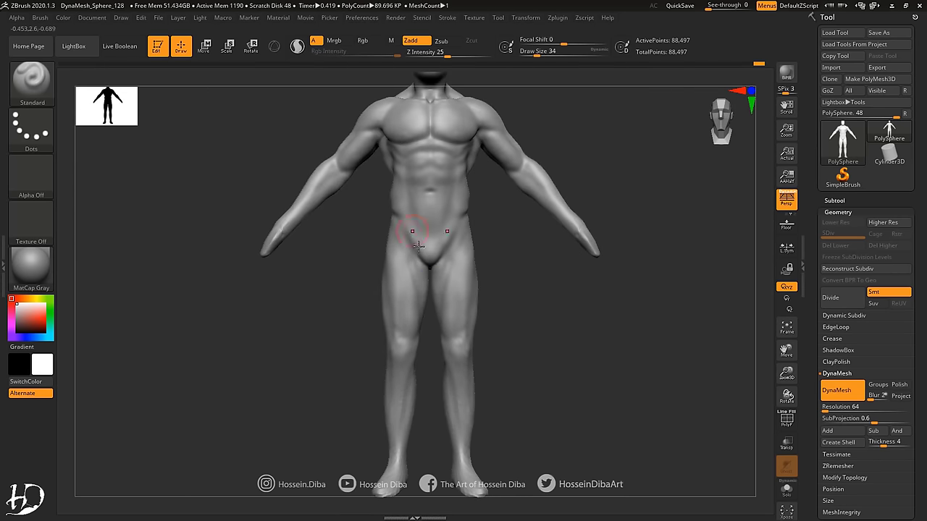
# Step: Return to a front view of the torso and legs and switch to the Move brush
pyautogui.moveTo(405, 260); pyautogui.dragTo(410, 313, button='right')
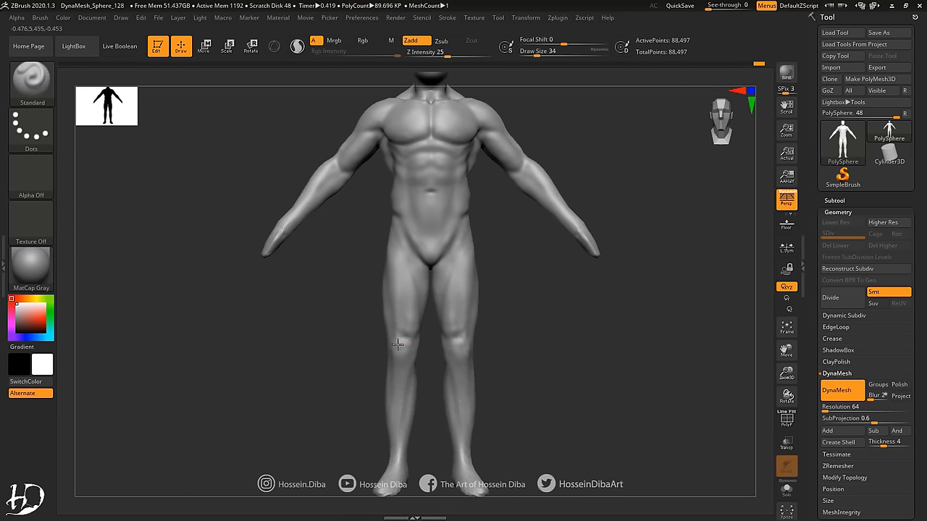
pyautogui.moveTo(398, 346); pyautogui.dragTo(371, 392, button='right')
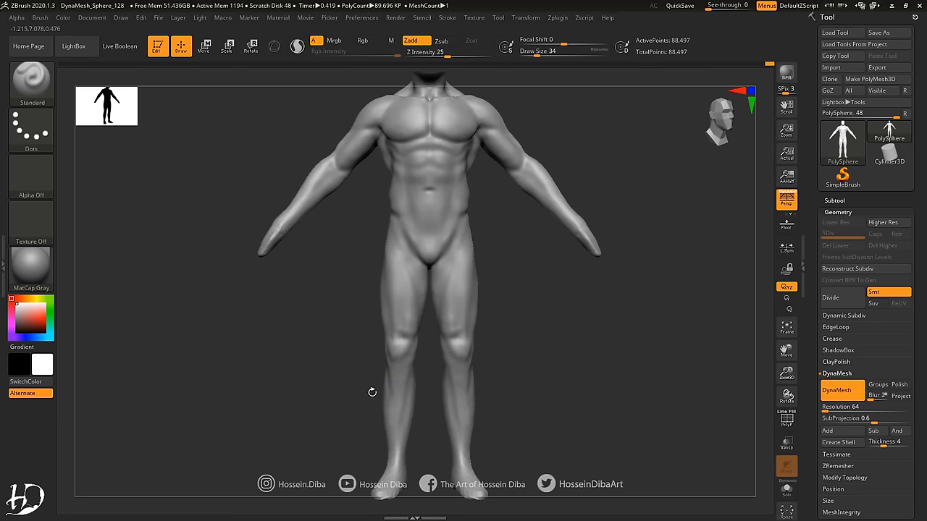
pyautogui.moveTo(372, 392)
pyautogui.keyDown('alt'); pyautogui.mouseDown(button='right')
pyautogui.moveTo(396, 314)
pyautogui.moveTo(370, 391)
pyautogui.moveTo(368, 306)
pyautogui.moveTo(372, 327)
pyautogui.moveTo(405, 334)
pyautogui.mouseUp(button='right'); pyautogui.keyUp('alt')
pyautogui.keyDown('ctrl'); pyautogui.moveTo(649, 362); pyautogui.dragTo(709, 314, button='right'); pyautogui.keyUp('ctrl')
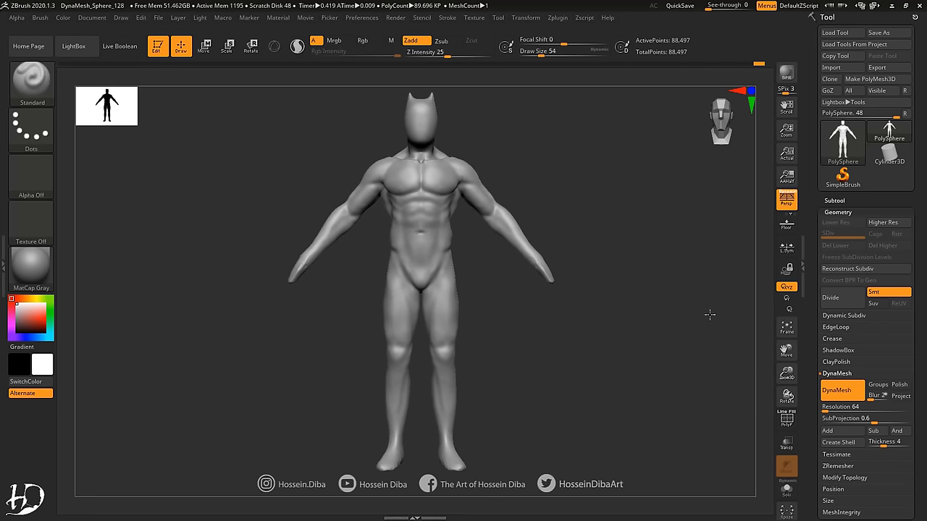
pyautogui.moveTo(786, 352); pyautogui.dragTo(671, 338)
pyautogui.press('b')
pyautogui.press('m')
pyautogui.press('v')
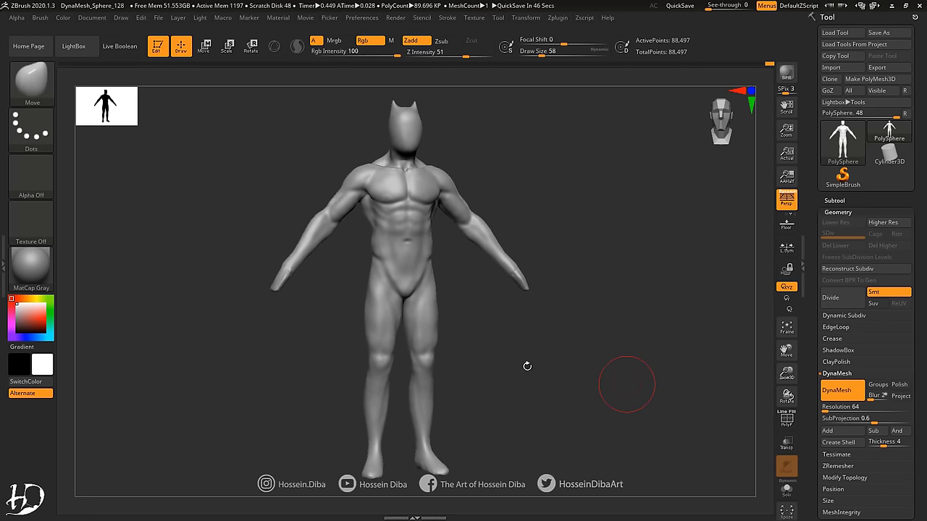
pyautogui.keyDown('ctrl'); pyautogui.moveTo(666, 356); pyautogui.dragTo(802, 357, button='right'); pyautogui.keyUp('ctrl')
pyautogui.moveTo(801, 356)
pyautogui.mouseDown()
pyautogui.moveTo(801, 340)
pyautogui.moveTo(786, 432)
pyautogui.mouseUp()
# Step: Cycle through the Inflat and Move brushes, ending on DamStandard for crease cutting
pyautogui.press('b')
pyautogui.press('i')
pyautogui.press('n')
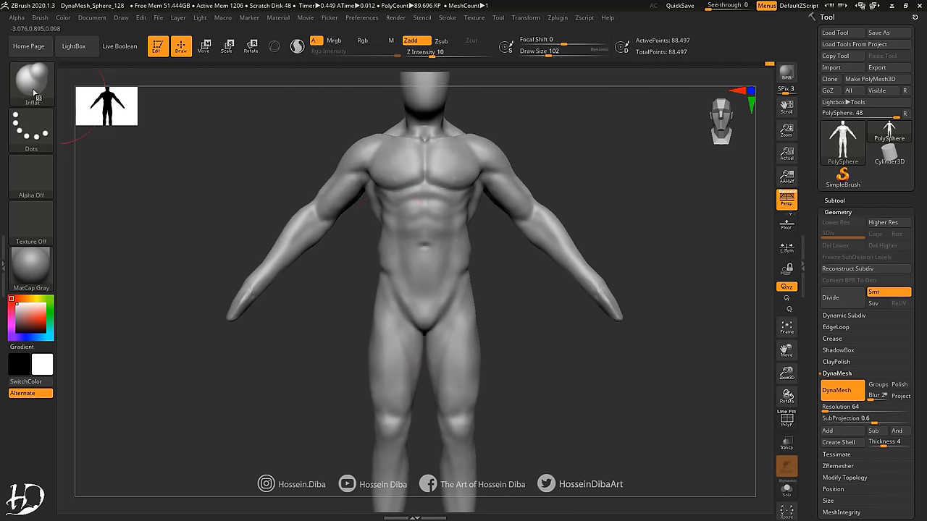
pyautogui.press('b')
pyautogui.press('m')
pyautogui.press('v')
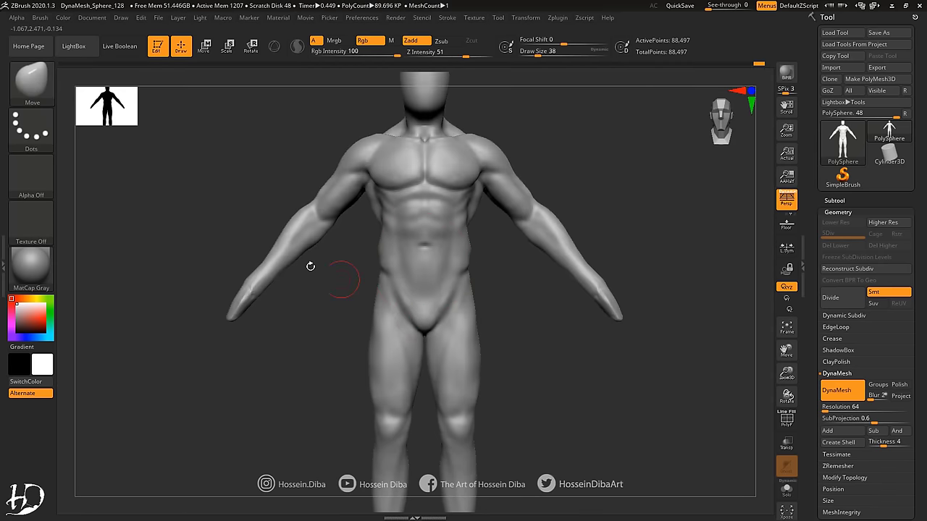
pyautogui.press('b')
pyautogui.press('d')
pyautogui.press('s')
# Step: Refine the front thigh muscles, checking the legs from front and side views
pyautogui.moveTo(310, 266); pyautogui.dragTo(399, 306)
pyautogui.keyDown('shift'); pyautogui.moveTo(390, 281); pyautogui.dragTo(385, 310, button='right'); pyautogui.keyUp('shift')
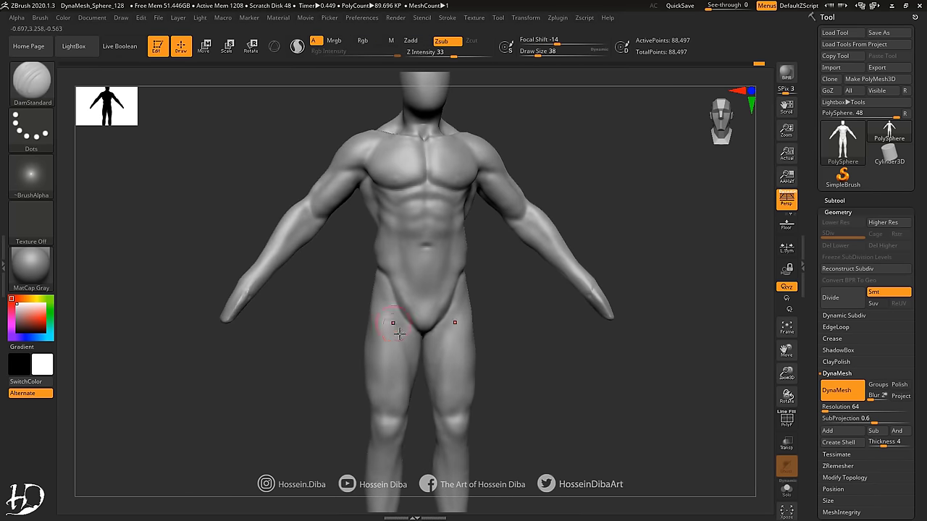
pyautogui.keyDown('alt'); pyautogui.moveTo(399, 341); pyautogui.dragTo(427, 258, button='right'); pyautogui.keyUp('alt')
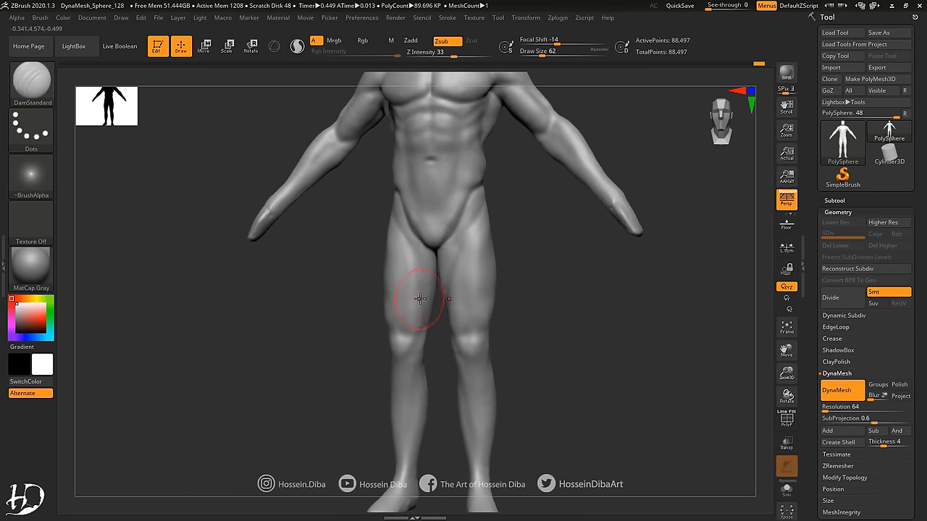
pyautogui.moveTo(429, 313); pyautogui.dragTo(428, 321, button='right')
pyautogui.keyDown('shift'); pyautogui.moveTo(333, 331); pyautogui.dragTo(424, 331, button='right'); pyautogui.keyUp('shift')
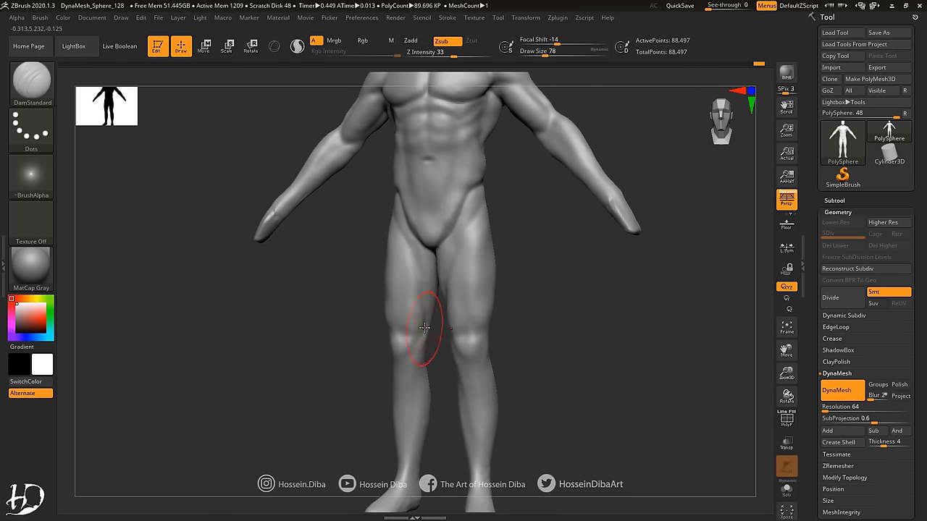
pyautogui.moveTo(328, 323)
pyautogui.mouseDown(button='right')
pyautogui.moveTo(411, 312)
pyautogui.moveTo(341, 280)
pyautogui.moveTo(337, 310)
pyautogui.mouseUp(button='right')
# Step: Sculpt the kneecaps and calves from a tilted three-quarter view of the legs
pyautogui.moveTo(354, 342)
pyautogui.mouseDown(button='right')
pyautogui.moveTo(364, 352)
pyautogui.moveTo(424, 352)
pyautogui.moveTo(409, 350)
pyautogui.moveTo(420, 379)
pyautogui.moveTo(713, 383)
pyautogui.moveTo(786, 374)
pyautogui.mouseUp(button='right')
pyautogui.moveTo(786, 374); pyautogui.dragTo(419, 327)
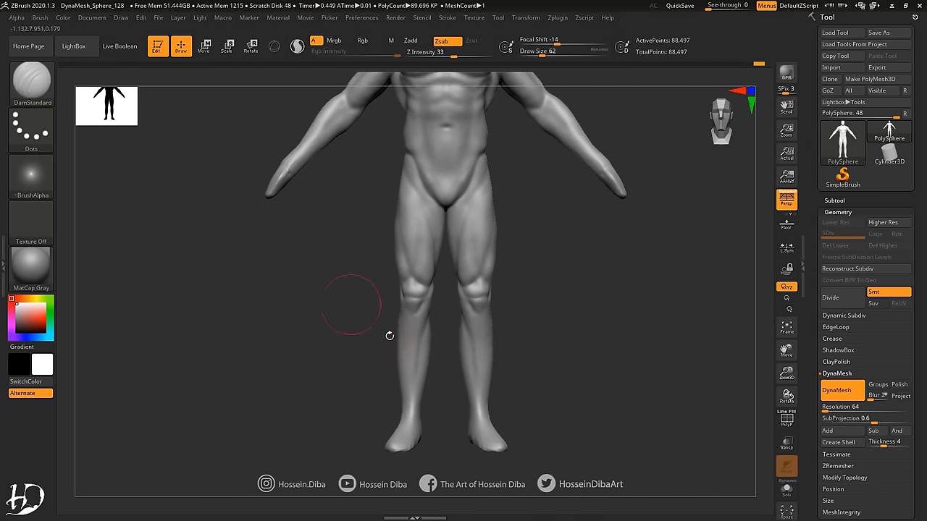
pyautogui.moveTo(389, 335)
pyautogui.mouseDown(button='right')
pyautogui.moveTo(394, 309)
pyautogui.moveTo(352, 320)
pyautogui.mouseUp(button='right')
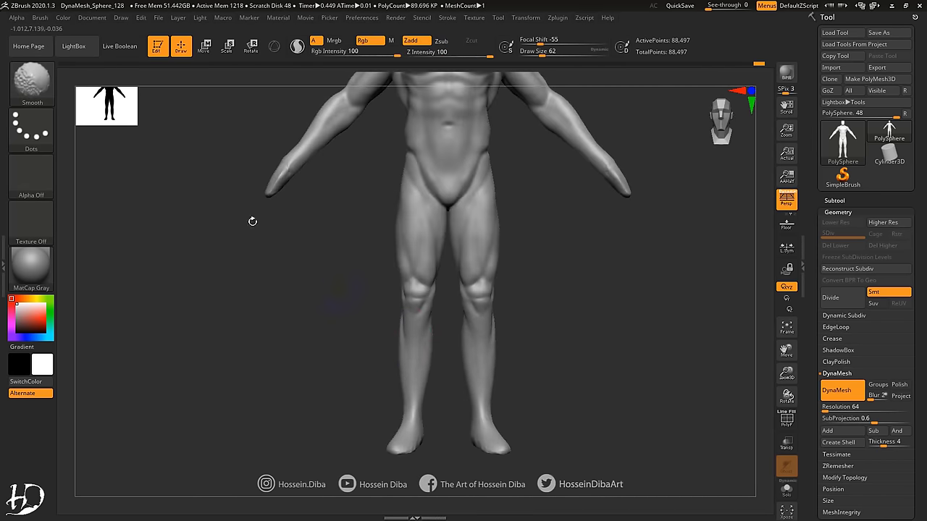
pyautogui.moveTo(386, 291); pyautogui.dragTo(417, 268, button='right')
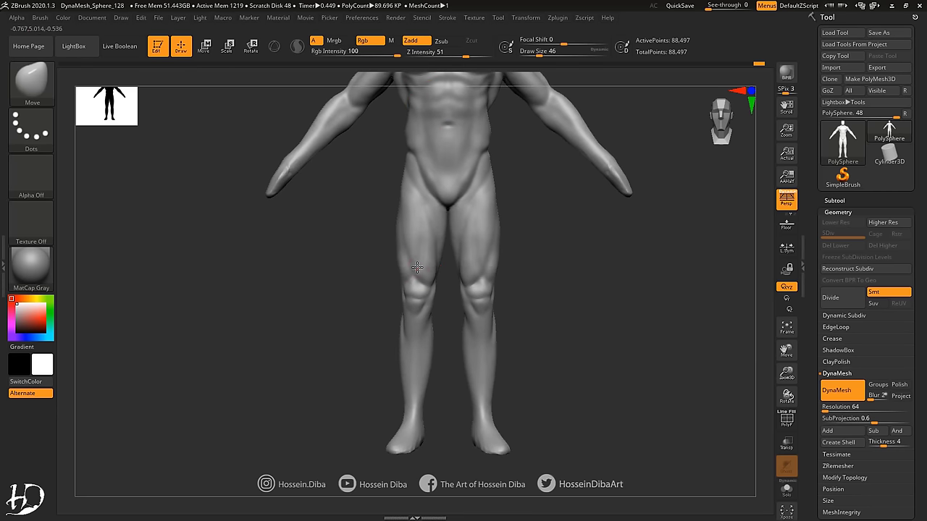
pyautogui.moveTo(383, 210)
pyautogui.mouseDown(button='right')
pyautogui.moveTo(386, 193)
pyautogui.moveTo(407, 263)
pyautogui.mouseUp(button='right')
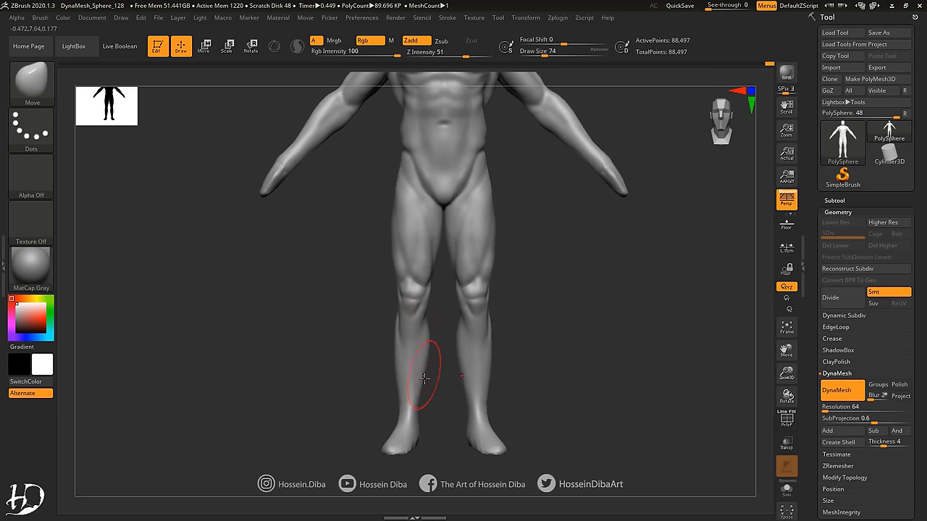
# Step: Select the Standard brush and frame the whole figure from a lower angle
pyautogui.press('b')
pyautogui.press('s')
pyautogui.press('t')
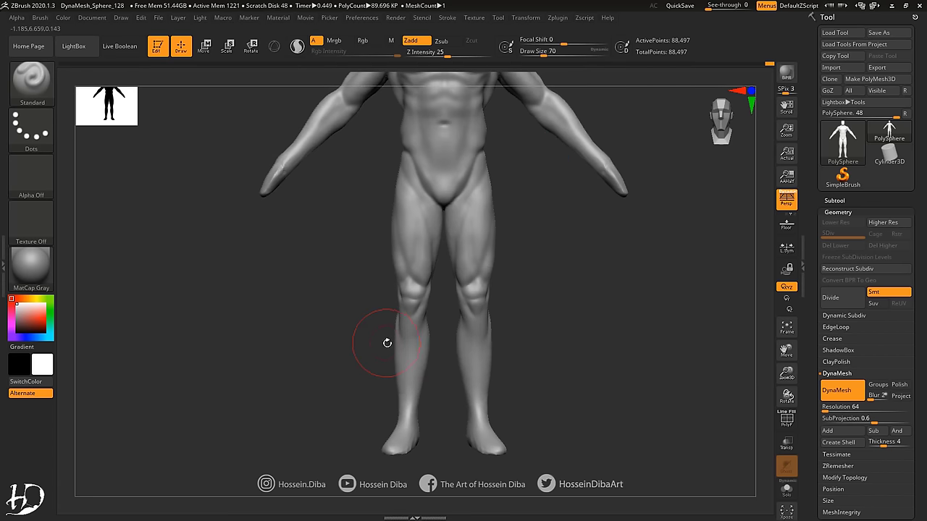
pyautogui.keyDown('ctrl'); pyautogui.moveTo(386, 343); pyautogui.dragTo(386, 311, button='right'); pyautogui.keyUp('ctrl')
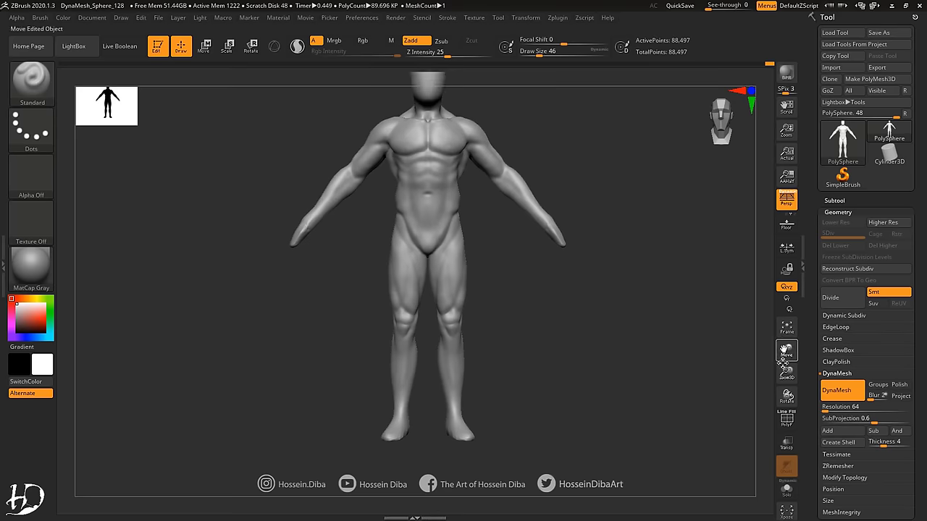
pyautogui.moveTo(434, 289)
pyautogui.mouseDown(button='right')
pyautogui.moveTo(397, 299)
pyautogui.moveTo(352, 331)
pyautogui.moveTo(286, 260)
pyautogui.mouseUp(button='right')
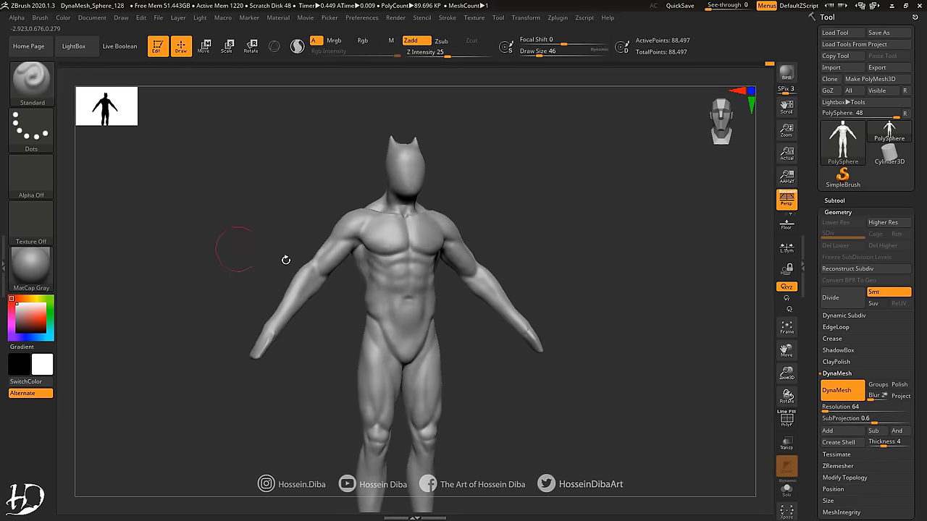
# Step: With the Move brush, broaden the right shoulder and deltoid and reshape the waist
pyautogui.press('b')
pyautogui.press('m')
pyautogui.press('v')
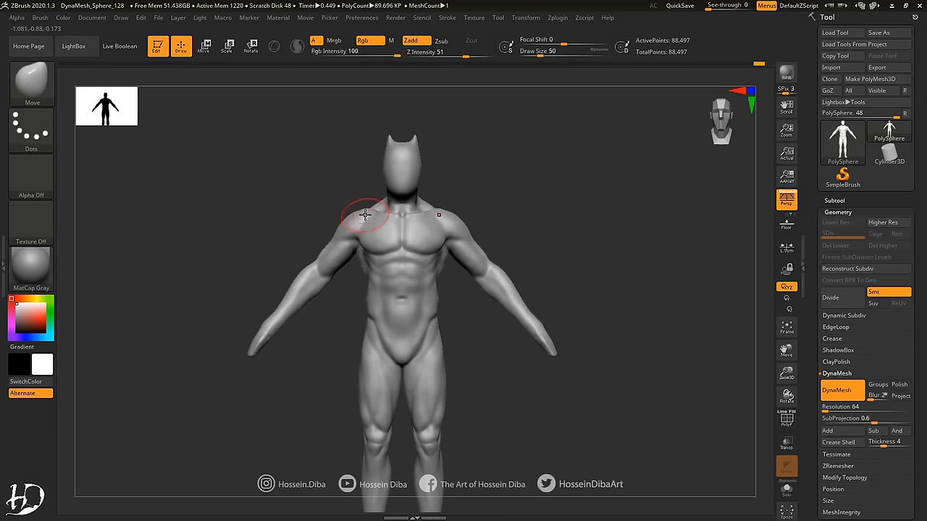
pyautogui.moveTo(394, 255)
pyautogui.mouseDown(button='right')
pyautogui.moveTo(340, 264)
pyautogui.moveTo(350, 241)
pyautogui.moveTo(327, 253)
pyautogui.mouseUp(button='right')
pyautogui.moveTo(348, 221); pyautogui.dragTo(357, 227, button='right')
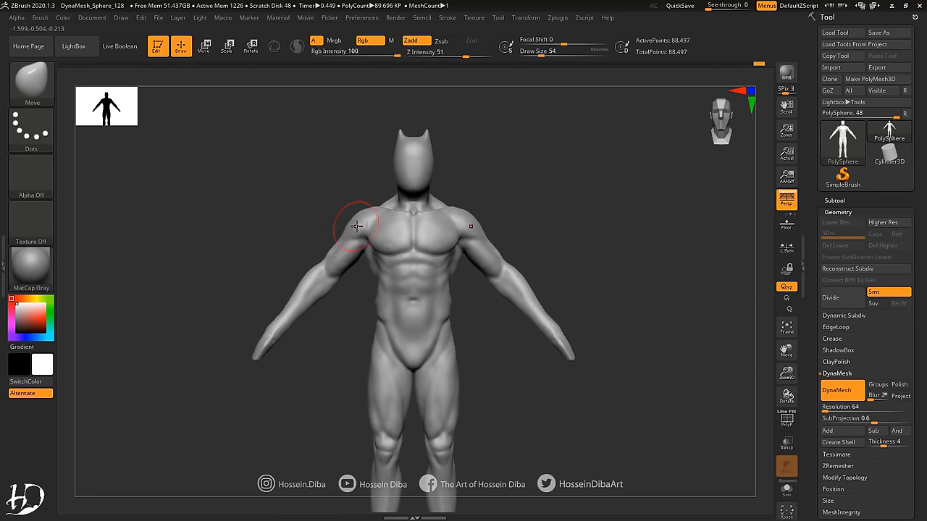
pyautogui.keyDown('alt'); pyautogui.moveTo(318, 302); pyautogui.dragTo(412, 312, button='right'); pyautogui.keyUp('alt')
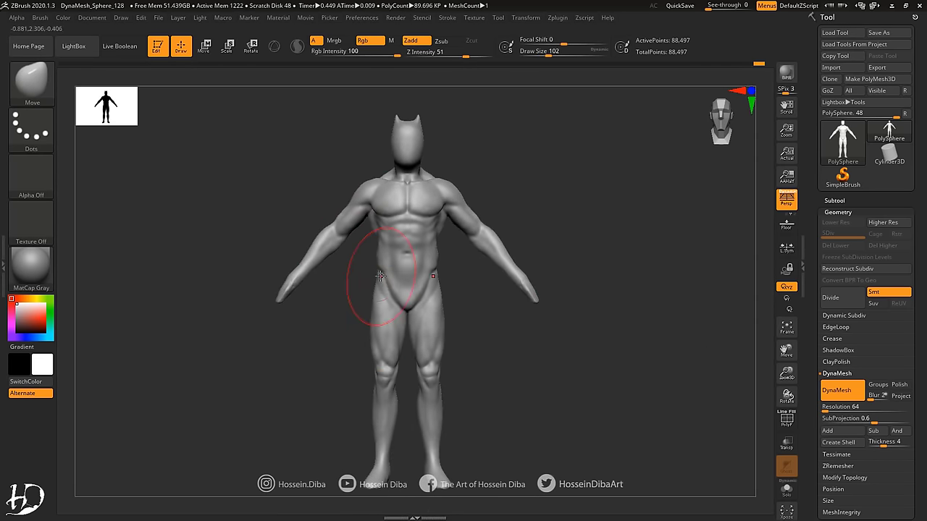
pyautogui.moveTo(381, 272)
pyautogui.mouseDown(button='right')
pyautogui.moveTo(373, 295)
pyautogui.moveTo(393, 299)
pyautogui.mouseUp(button='right')
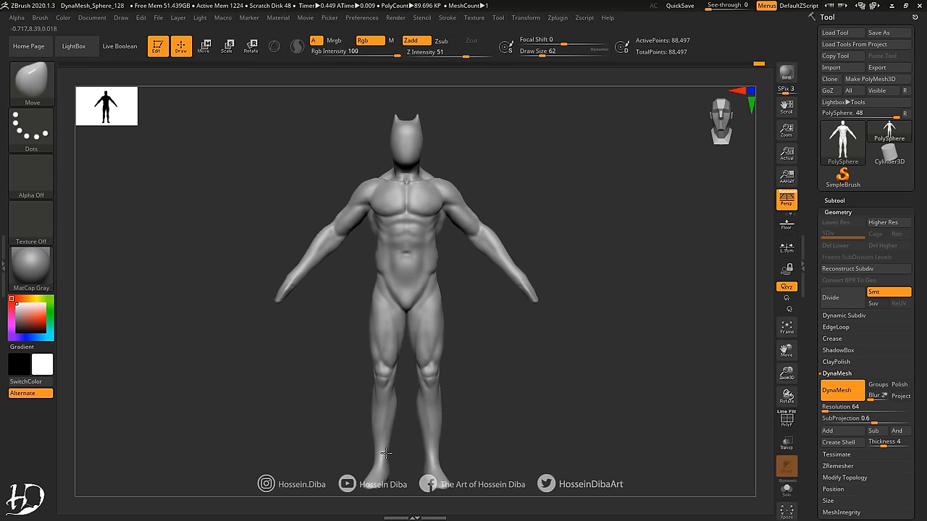
# Step: Orbit around the figure to check the heroic proportions from side and three-quarter views
pyautogui.moveTo(386, 453)
pyautogui.keyDown('shift'); pyautogui.mouseDown(button='right')
pyautogui.moveTo(393, 405)
pyautogui.moveTo(493, 379)
pyautogui.mouseUp(button='right'); pyautogui.keyUp('shift')
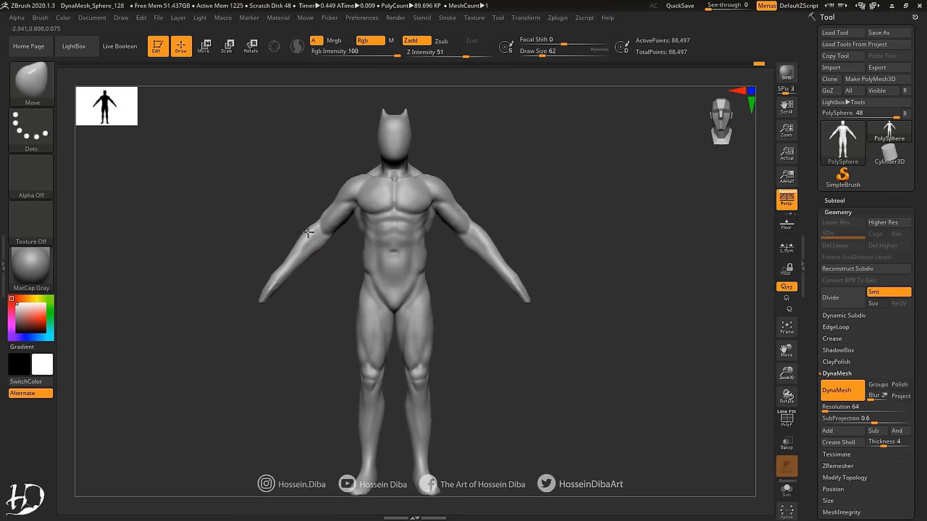
pyautogui.moveTo(724, 366)
pyautogui.mouseDown(button='right')
pyautogui.moveTo(366, 265)
pyautogui.moveTo(346, 230)
pyautogui.moveTo(321, 246)
pyautogui.moveTo(261, 232)
pyautogui.moveTo(316, 296)
pyautogui.moveTo(306, 265)
pyautogui.mouseUp(button='right')
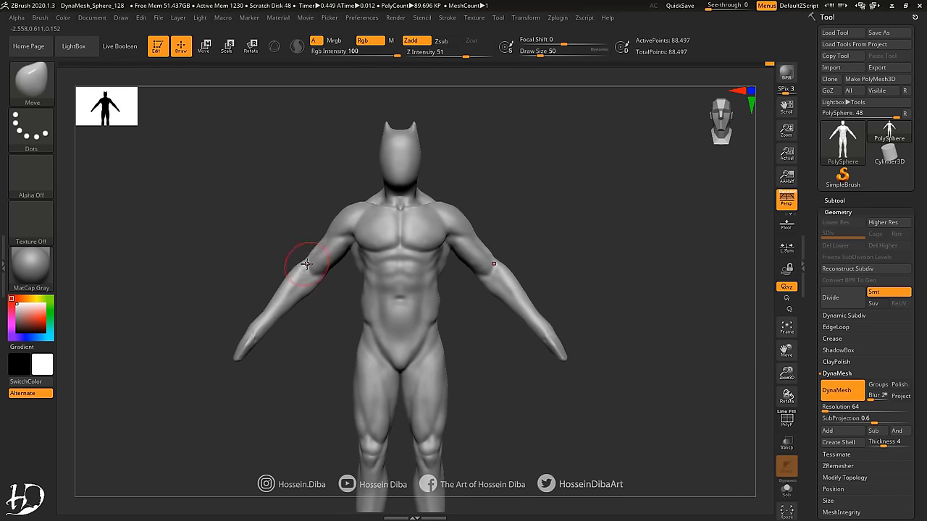
pyautogui.moveTo(305, 318)
pyautogui.mouseDown(button='right')
pyautogui.moveTo(260, 304)
pyautogui.moveTo(310, 253)
pyautogui.moveTo(210, 233)
pyautogui.moveTo(306, 230)
pyautogui.moveTo(778, 378)
pyautogui.mouseUp(button='right')
pyautogui.moveTo(778, 379); pyautogui.dragTo(229, 256)
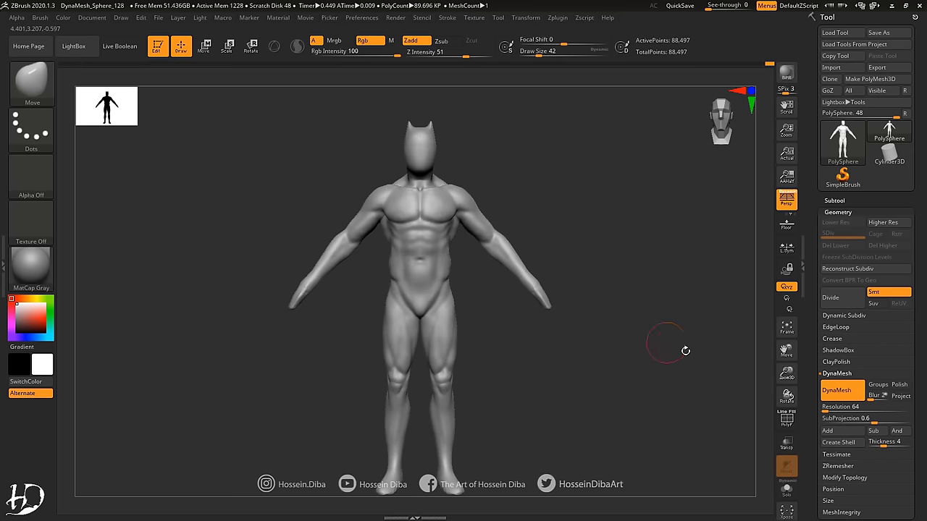
pyautogui.keyDown('ctrl'); pyautogui.moveTo(609, 331); pyautogui.dragTo(661, 359, button='right'); pyautogui.keyUp('ctrl')
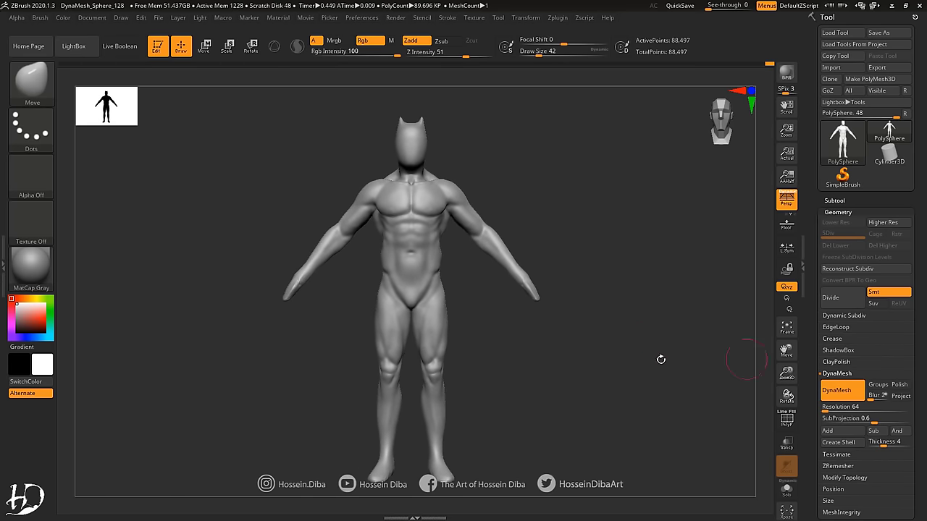
pyautogui.moveTo(391, 459)
pyautogui.mouseDown(button='right')
pyautogui.moveTo(488, 453)
pyautogui.moveTo(608, 338)
pyautogui.mouseUp(button='right')
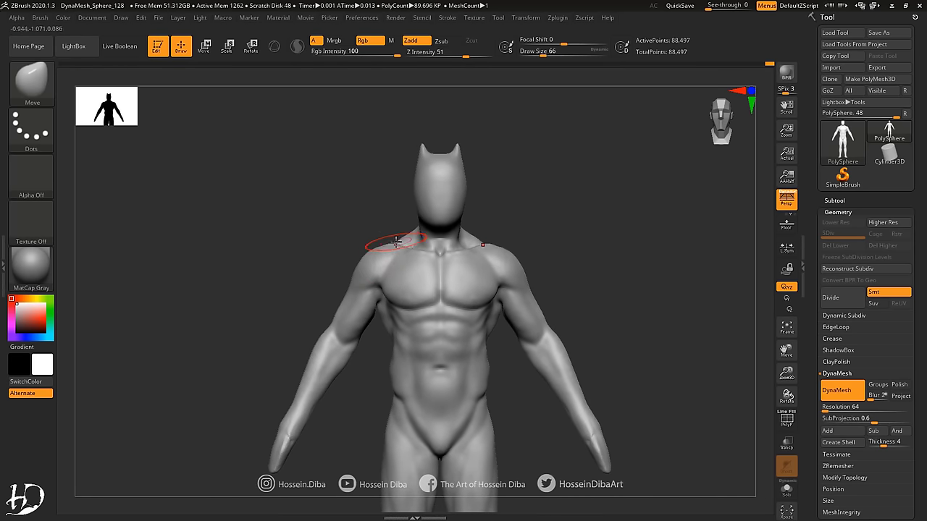
# Step: Adjust the neck-to-shoulder slope and build up the collarbone line below the neck
pyautogui.moveTo(396, 241)
pyautogui.mouseDown(button='right')
pyautogui.moveTo(358, 227)
pyautogui.moveTo(314, 238)
pyautogui.moveTo(358, 224)
pyautogui.moveTo(362, 253)
pyautogui.moveTo(255, 231)
pyautogui.moveTo(353, 240)
pyautogui.moveTo(342, 294)
pyautogui.mouseUp(button='right')
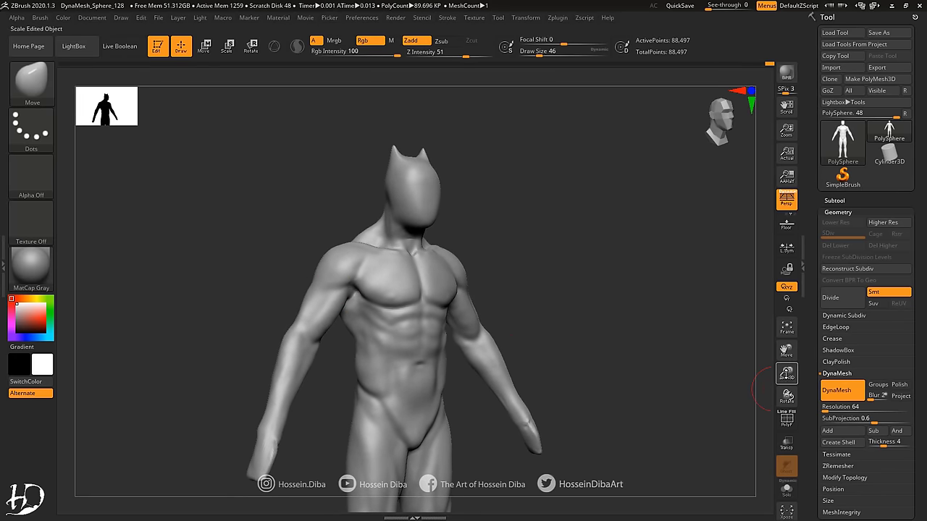
pyautogui.moveTo(786, 373); pyautogui.dragTo(786, 340)
pyautogui.moveTo(307, 259)
pyautogui.mouseDown(button='right')
pyautogui.moveTo(236, 254)
pyautogui.moveTo(351, 305)
pyautogui.moveTo(362, 286)
pyautogui.mouseUp(button='right')
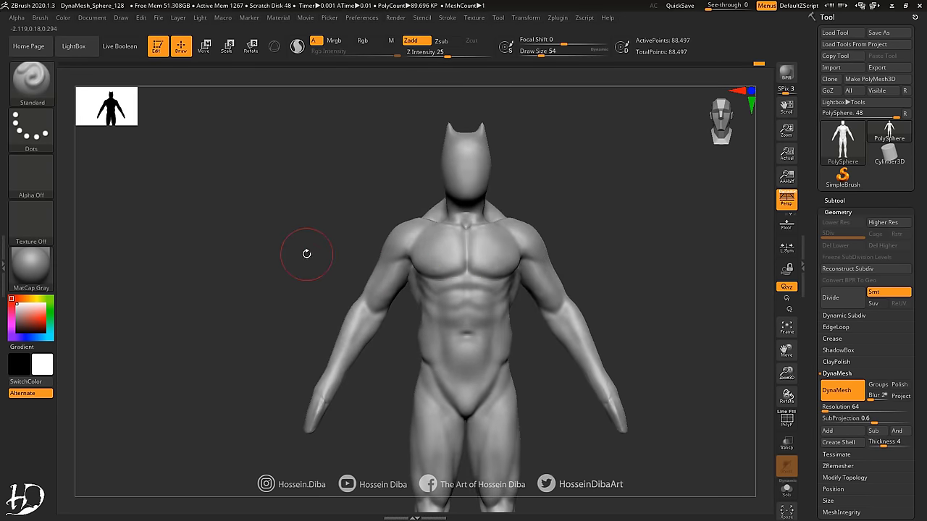
pyautogui.moveTo(307, 253); pyautogui.dragTo(413, 290)
pyautogui.moveTo(259, 259); pyautogui.dragTo(470, 248)
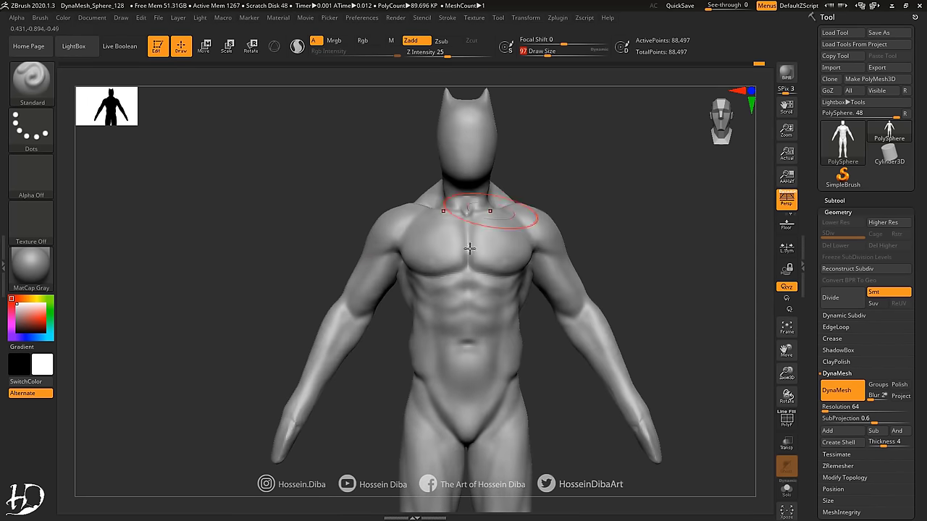
# Step: Refine the upper chest with the Move brush, checking front and three-quarter views
pyautogui.press('b')
pyautogui.press('m')
pyautogui.press('v')
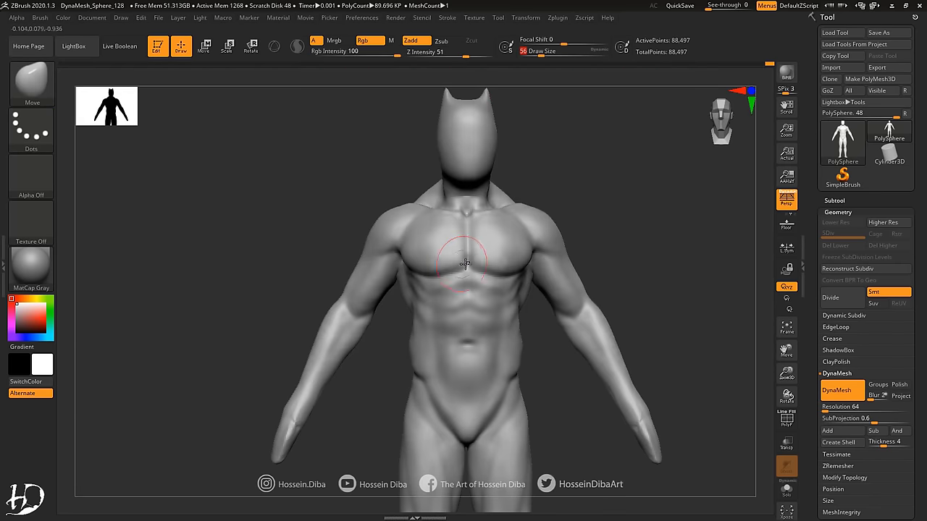
pyautogui.moveTo(457, 257); pyautogui.dragTo(471, 251, button='right')
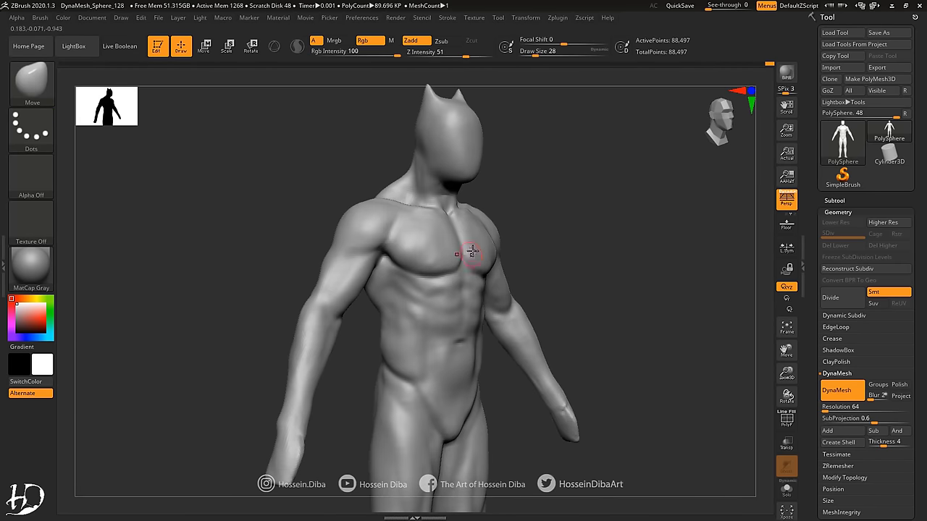
pyautogui.moveTo(673, 341)
pyautogui.keyDown('shift'); pyautogui.mouseDown(button='right')
pyautogui.moveTo(344, 215)
pyautogui.moveTo(272, 247)
pyautogui.mouseUp(button='right'); pyautogui.keyUp('shift')
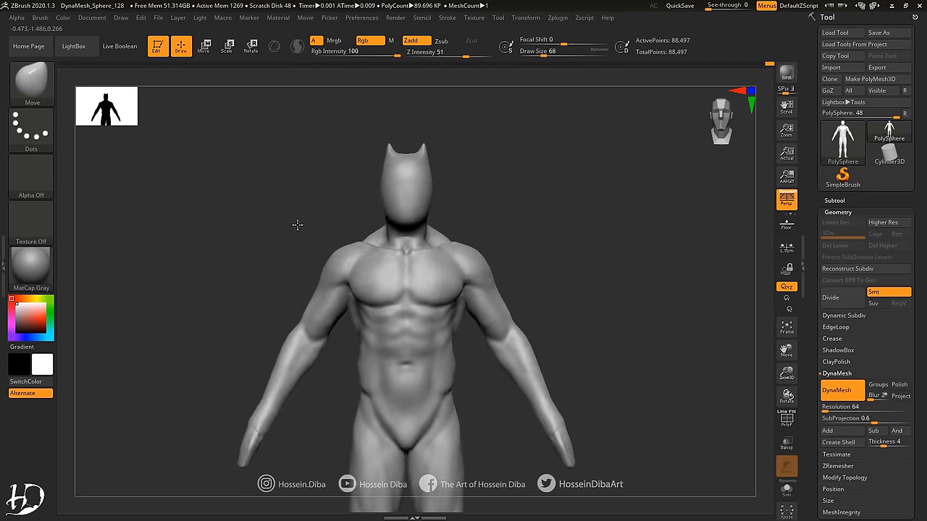
pyautogui.keyDown('ctrl'); pyautogui.moveTo(313, 303); pyautogui.dragTo(683, 298, button='right'); pyautogui.keyUp('ctrl')
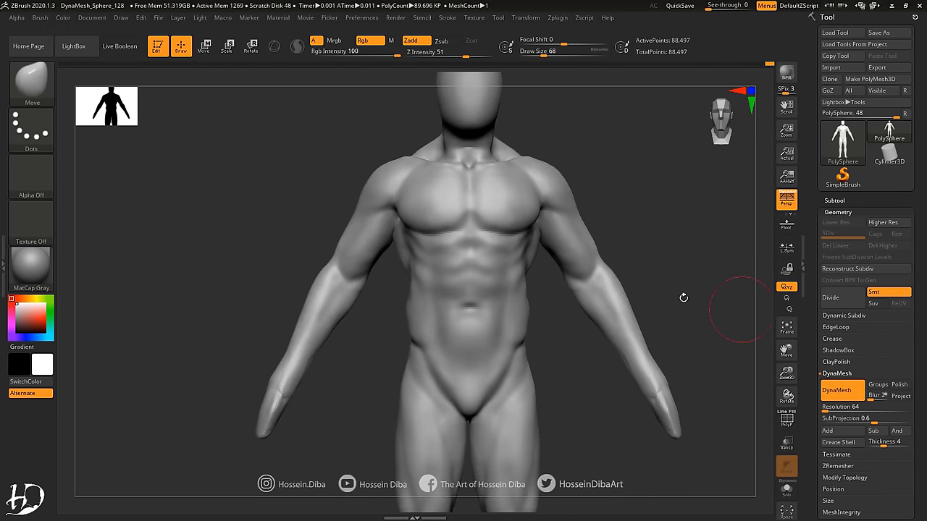
pyautogui.moveTo(390, 225)
pyautogui.mouseDown(button='right')
pyautogui.moveTo(275, 205)
pyautogui.moveTo(404, 216)
pyautogui.moveTo(253, 232)
pyautogui.moveTo(433, 273)
pyautogui.mouseUp(button='right')
# Step: Sculpt abdominal definition with a slightly smaller Standard brush
pyautogui.press('b')
pyautogui.press('s')
pyautogui.press('t')
pyautogui.moveTo(570, 281)
pyautogui.mouseDown(button='right')
pyautogui.moveTo(435, 340)
pyautogui.moveTo(431, 323)
pyautogui.mouseUp(button='right')
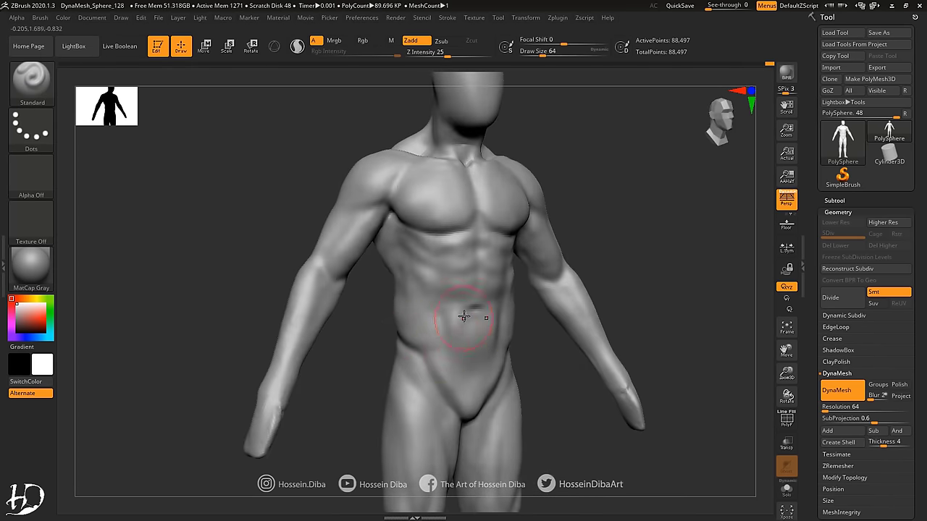
pyautogui.press('[')
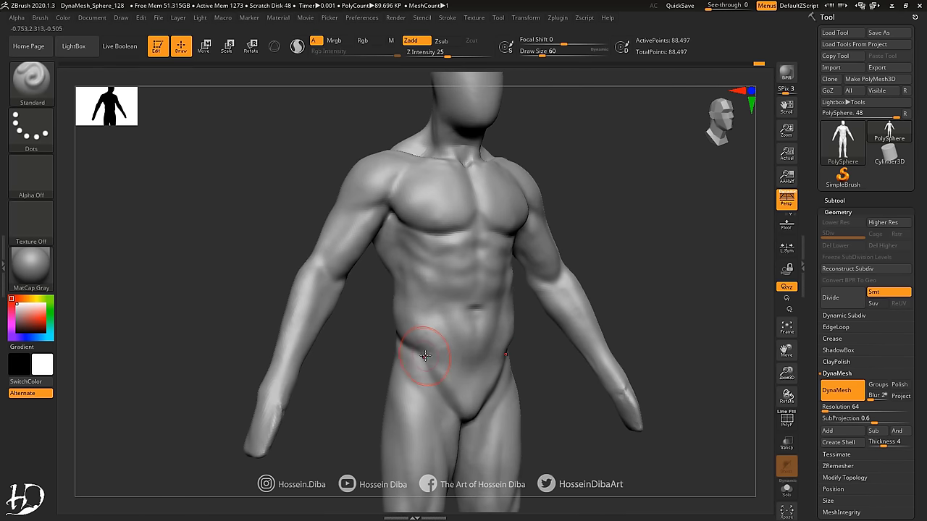
pyautogui.moveTo(383, 308); pyautogui.dragTo(395, 284)
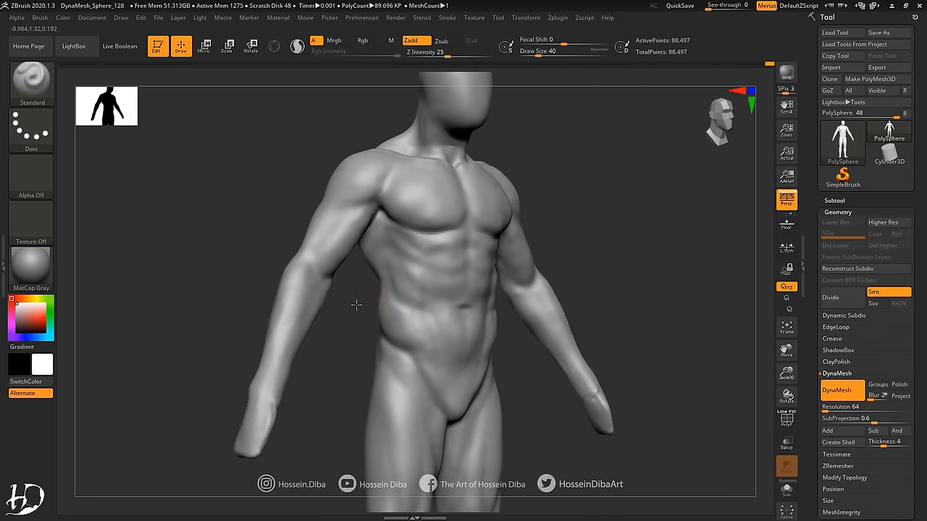
# Step: Undo two recent edits, then redo to restore the cowl ears
pyautogui.press('b')
pyautogui.click(323, 273)
pyautogui.hotkey('ctrl', 'z')
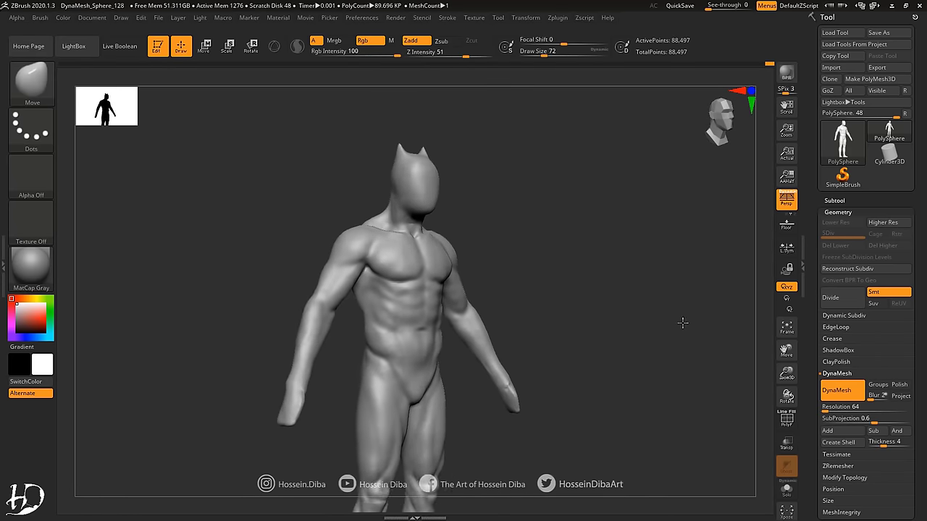
pyautogui.hotkey('ctrl', 'z')
pyautogui.press('b')
pyautogui.press('s')
pyautogui.press('t')
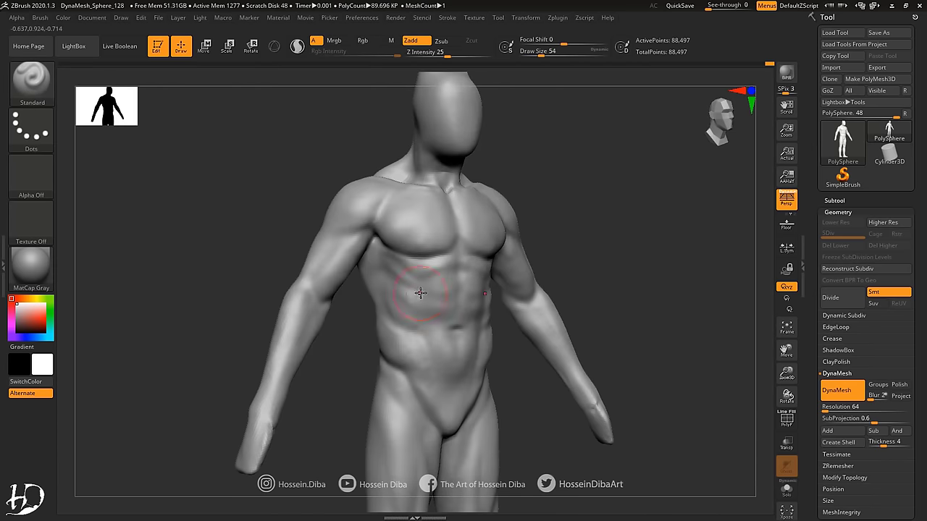
pyautogui.moveTo(430, 305)
pyautogui.mouseDown(button='right')
pyautogui.moveTo(569, 307)
pyautogui.moveTo(227, 231)
pyautogui.moveTo(402, 306)
pyautogui.mouseUp(button='right')
pyautogui.hotkey('ctrl', 'shift', 'z')
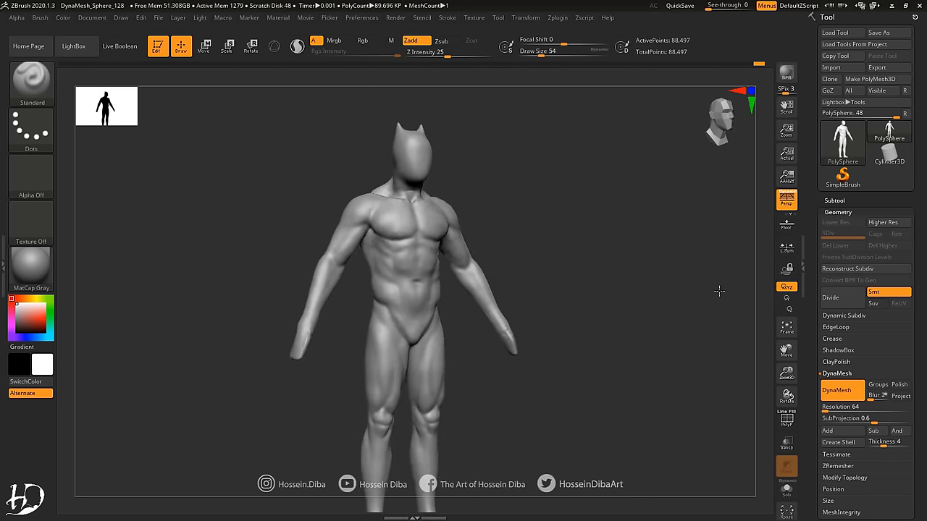
# Step: Paint a mask over both arms and invert it so only the arms stay free
pyautogui.press('b')
pyautogui.press('m')
pyautogui.press('v')
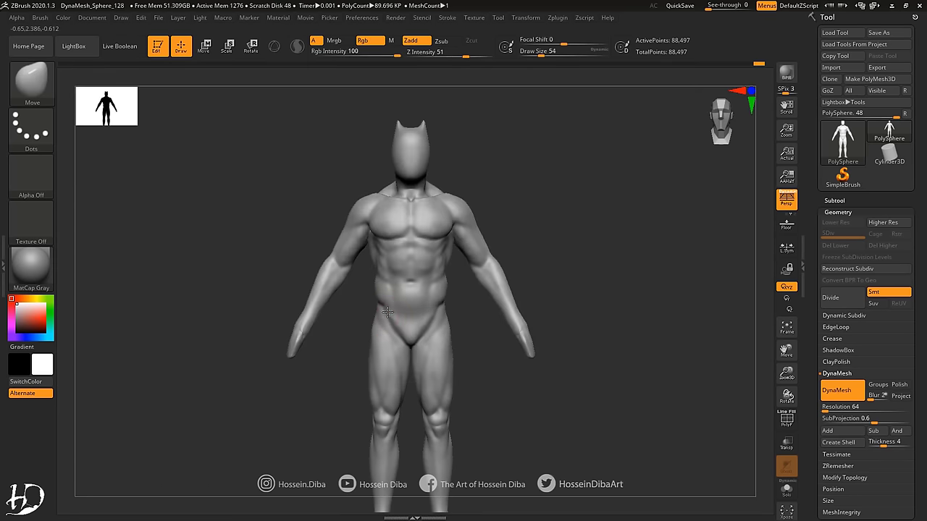
pyautogui.moveTo(379, 287); pyautogui.dragTo(342, 241, button='right')
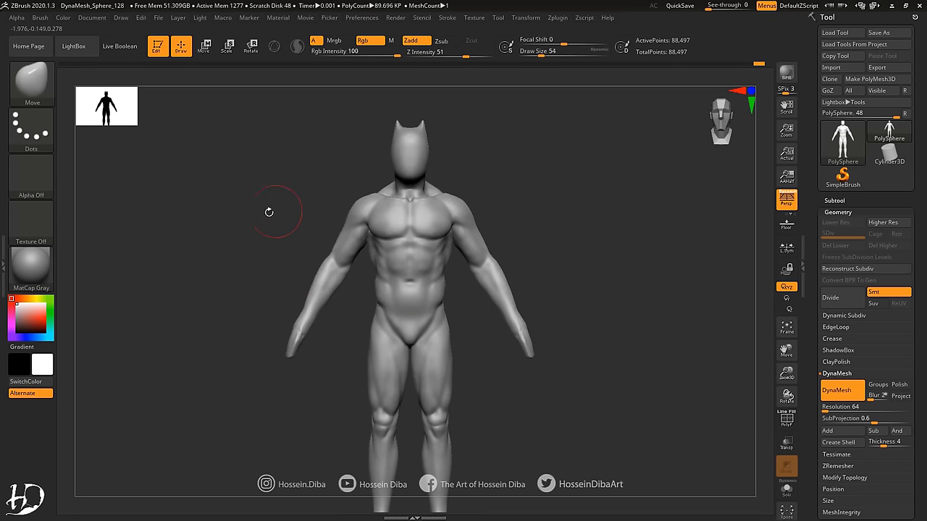
pyautogui.moveTo(339, 220)
pyautogui.mouseDown()
pyautogui.moveTo(341, 207)
pyautogui.moveTo(355, 250)
pyautogui.mouseUp()
pyautogui.hotkey('ctrl', 'i')
# Step: Clear the body mask and frame the shoulders and arms from the front
pyautogui.press('r')
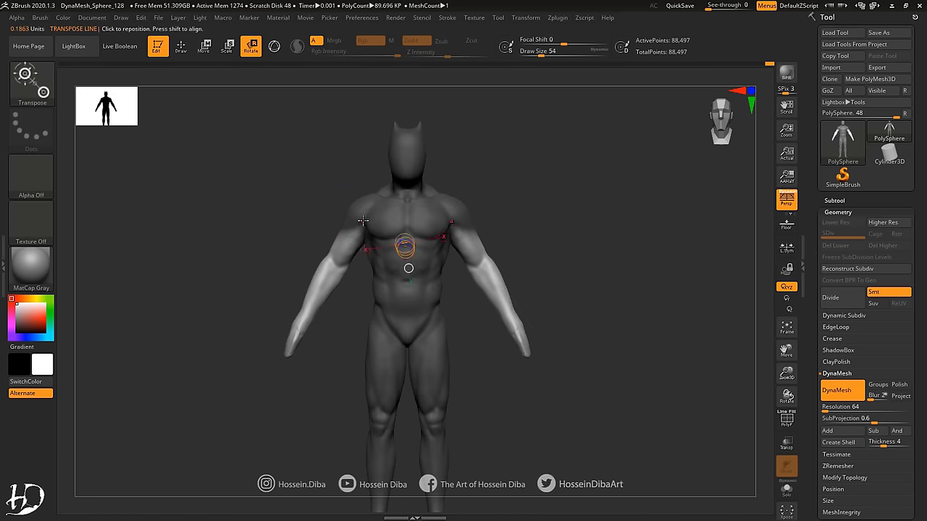
pyautogui.press('q')
pyautogui.keyDown('ctrl'); pyautogui.moveTo(244, 230); pyautogui.dragTo(250, 239); pyautogui.keyUp('ctrl')
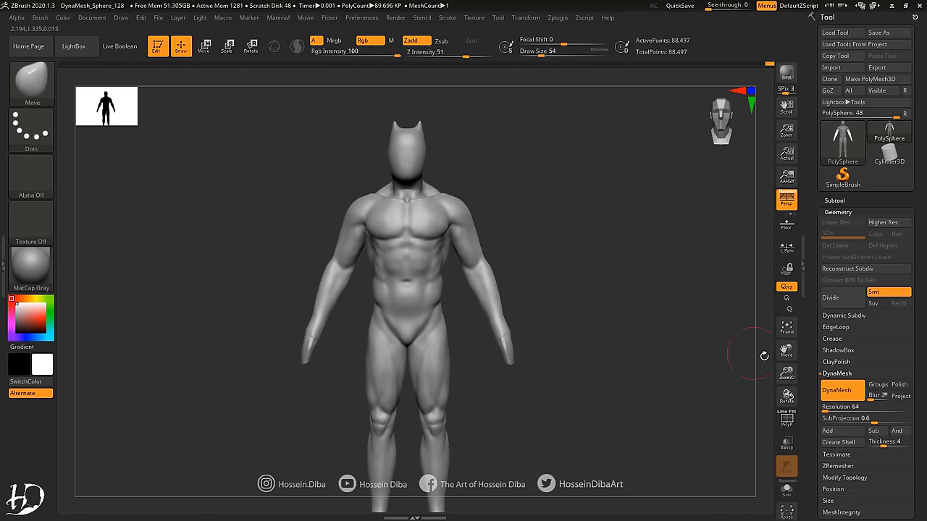
pyautogui.moveTo(725, 358); pyautogui.dragTo(342, 239)
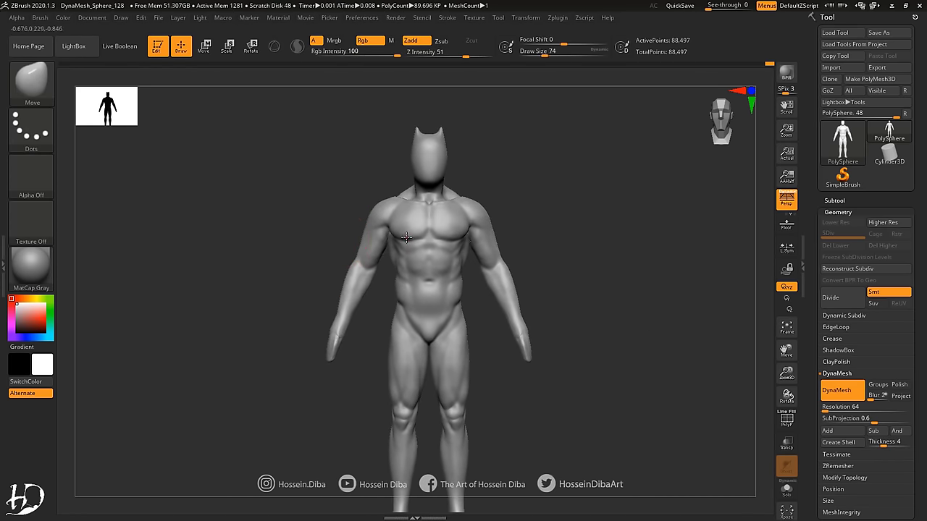
pyautogui.moveTo(390, 234); pyautogui.dragTo(370, 239, button='right')
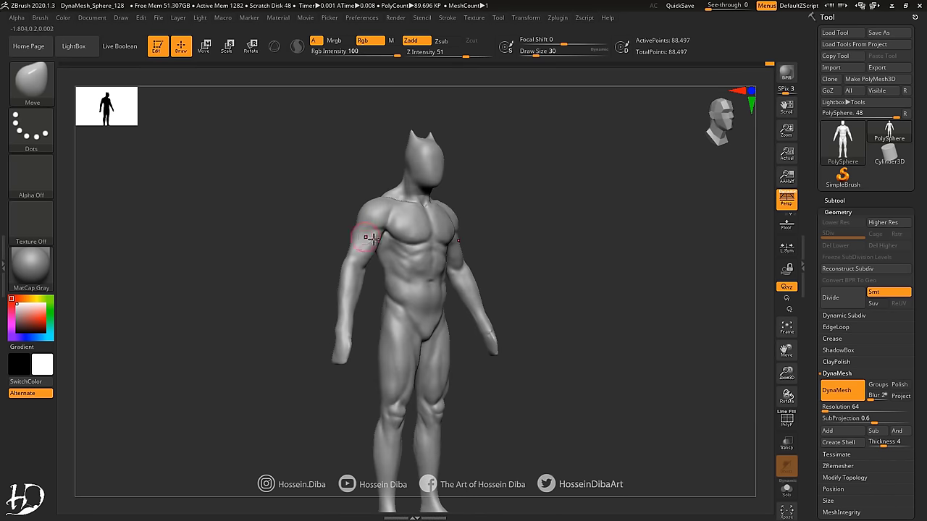
pyautogui.keyDown('shift'); pyautogui.moveTo(318, 227); pyautogui.dragTo(357, 241); pyautogui.keyUp('shift')
pyautogui.moveTo(369, 218); pyautogui.dragTo(354, 239, button='right')
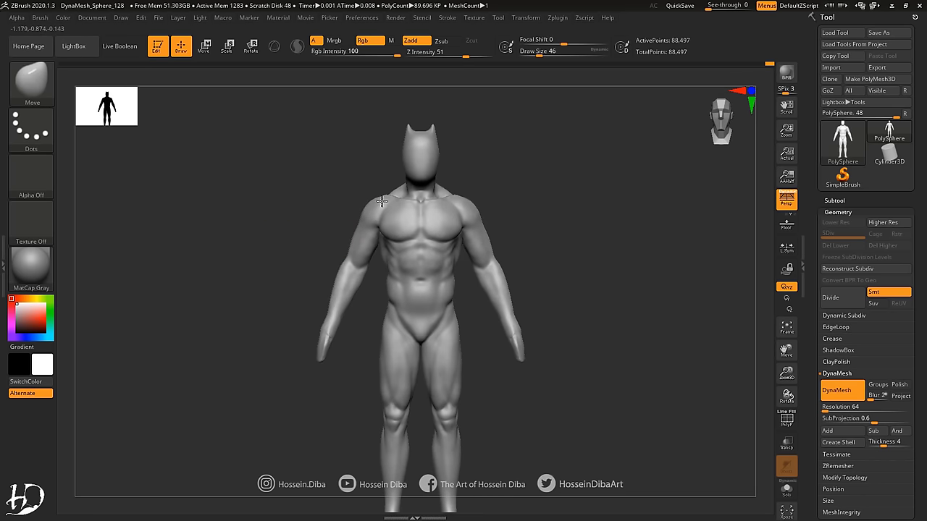
pyautogui.moveTo(381, 201)
pyautogui.mouseDown(button='right')
pyautogui.moveTo(320, 238)
pyautogui.moveTo(338, 278)
pyautogui.mouseUp(button='right')
# Step: Pull both arms down toward the sides, then mask the lower legs and clear the mask
pyautogui.moveTo(357, 273)
pyautogui.mouseDown()
pyautogui.moveTo(339, 325)
pyautogui.moveTo(384, 327)
pyautogui.moveTo(413, 497)
pyautogui.mouseUp()
pyautogui.press('f')
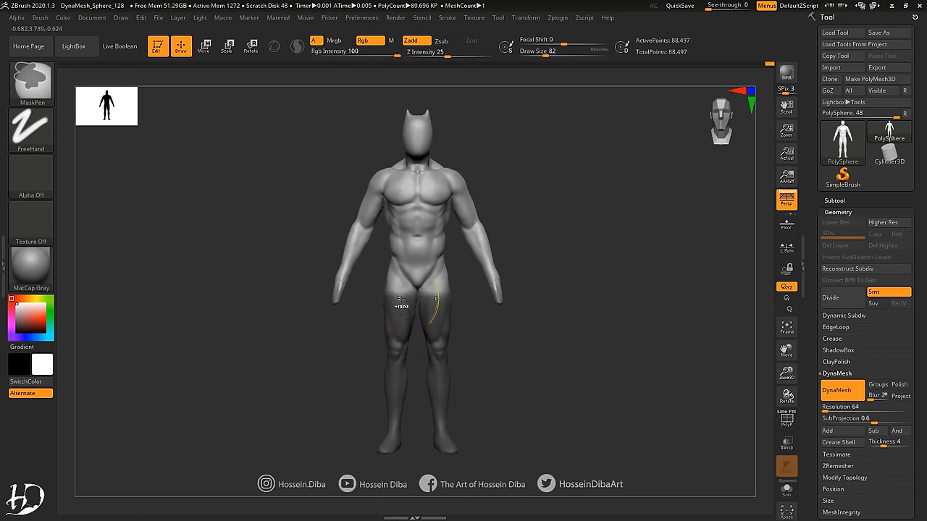
pyautogui.keyDown('ctrl'); pyautogui.click(534, 405); pyautogui.keyUp('ctrl')
pyautogui.press('r')
pyautogui.moveTo(379, 190); pyautogui.dragTo(323, 291)
pyautogui.moveTo(391, 445); pyautogui.dragTo(387, 441)
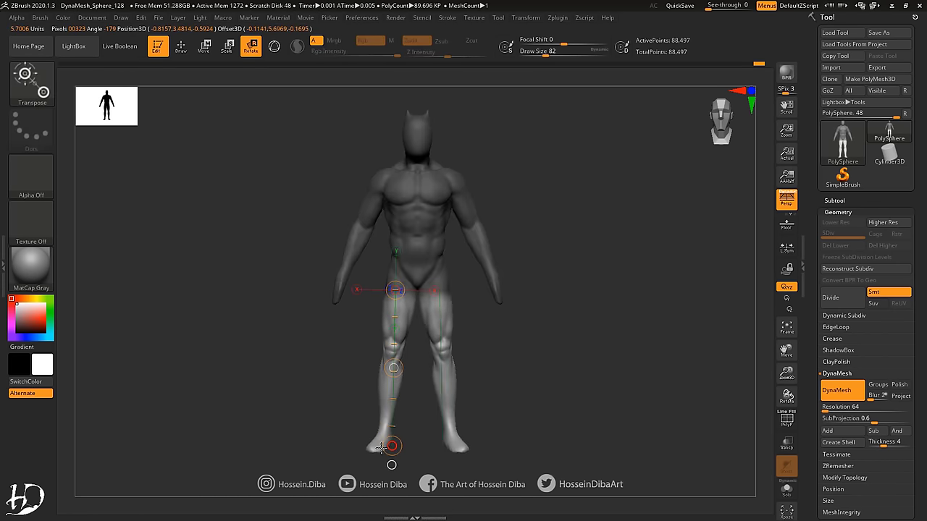
pyautogui.press('q')
pyautogui.keyDown('ctrl'); pyautogui.click(213, 270); pyautogui.keyUp('ctrl')
pyautogui.moveTo(213, 271); pyautogui.dragTo(260, 275)
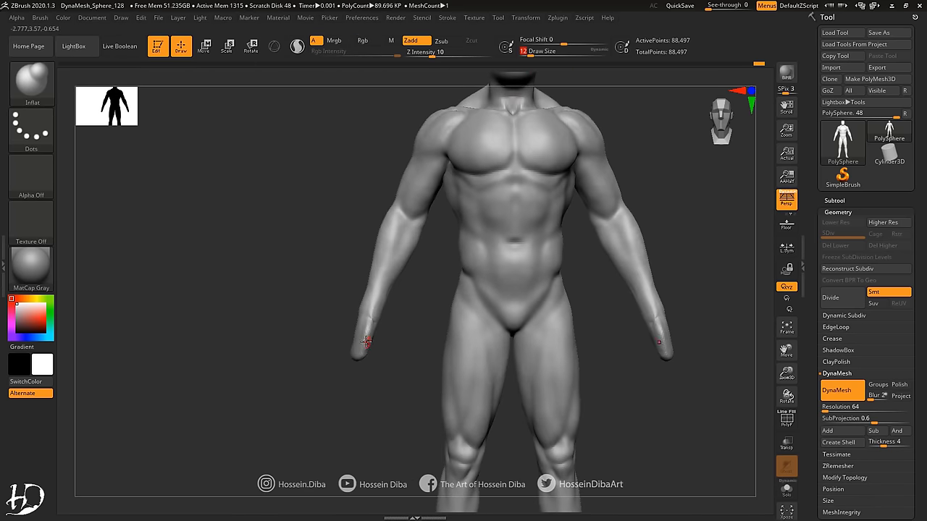
# Step: Enlarge the brush and switch to Move, viewing the hand ends from the front
pyautogui.moveTo(319, 181); pyautogui.dragTo(259, 135)
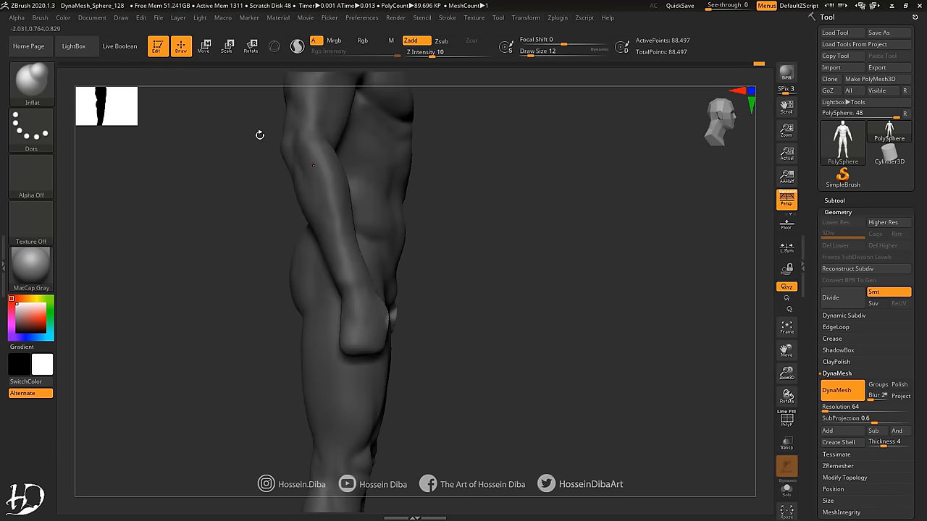
pyautogui.press('w')
pyautogui.press('q')
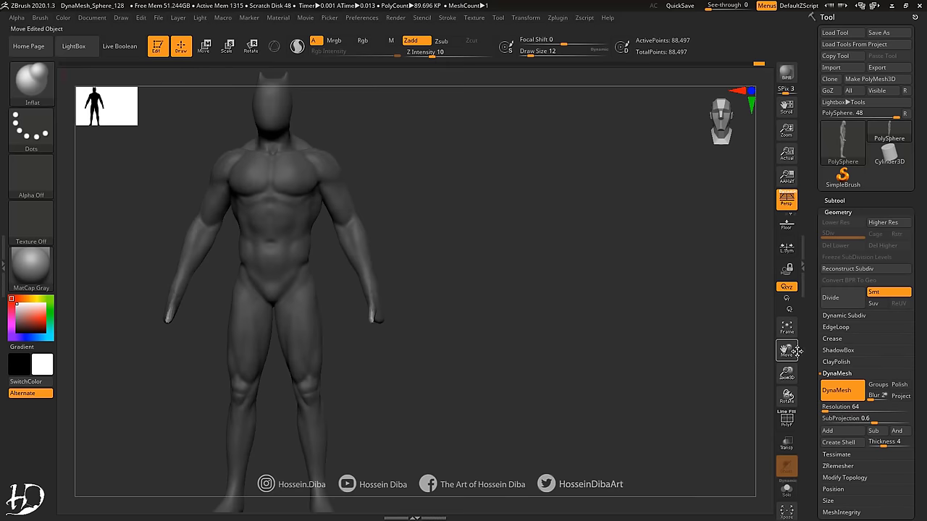
pyautogui.moveTo(471, 234); pyautogui.dragTo(787, 394)
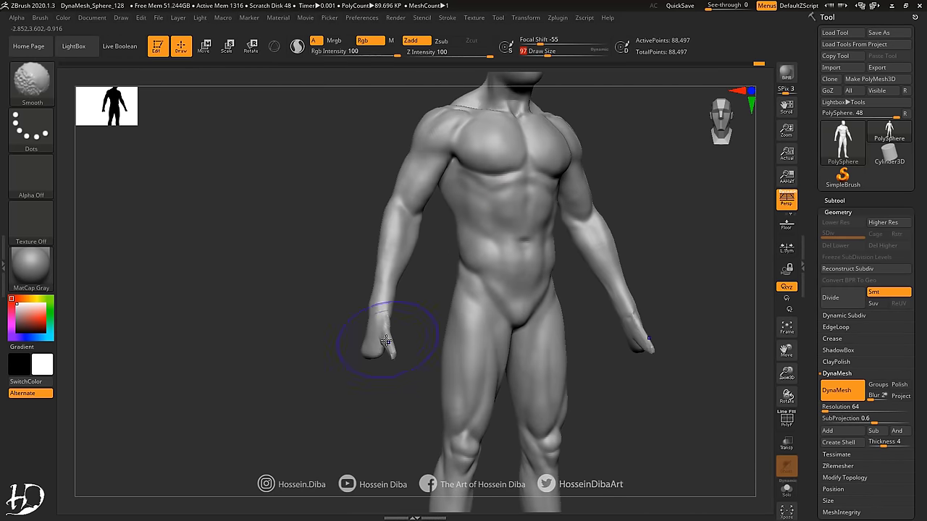
pyautogui.moveTo(393, 331); pyautogui.dragTo(306, 336)
pyautogui.press('b')
pyautogui.press('m')
pyautogui.press('v')
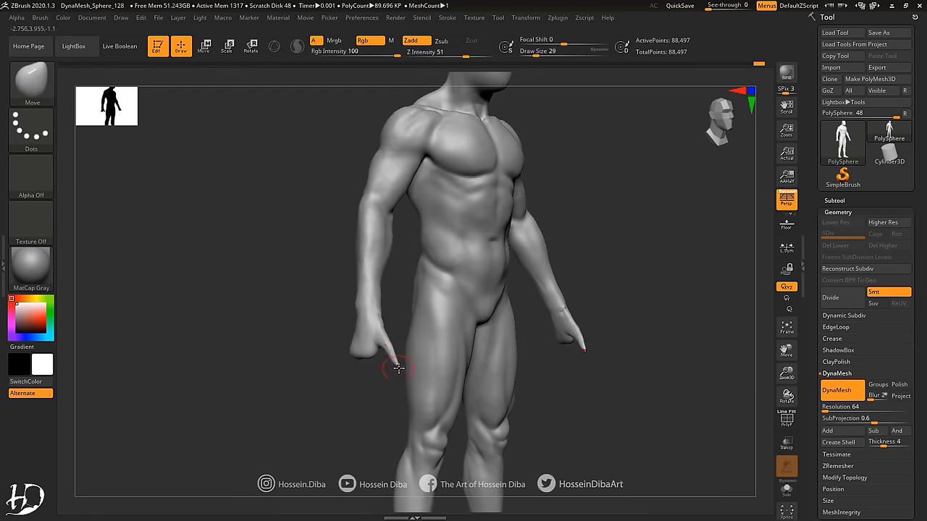
pyautogui.moveTo(398, 369)
pyautogui.mouseDown()
pyautogui.moveTo(331, 379)
pyautogui.moveTo(393, 351)
pyautogui.moveTo(326, 354)
pyautogui.moveTo(403, 362)
pyautogui.moveTo(373, 352)
pyautogui.mouseUp()
# Step: Bulk up the hands with Inflat, then pull out a thumb below each palm with Move
pyautogui.press('b')
pyautogui.press('i')
pyautogui.press('n')
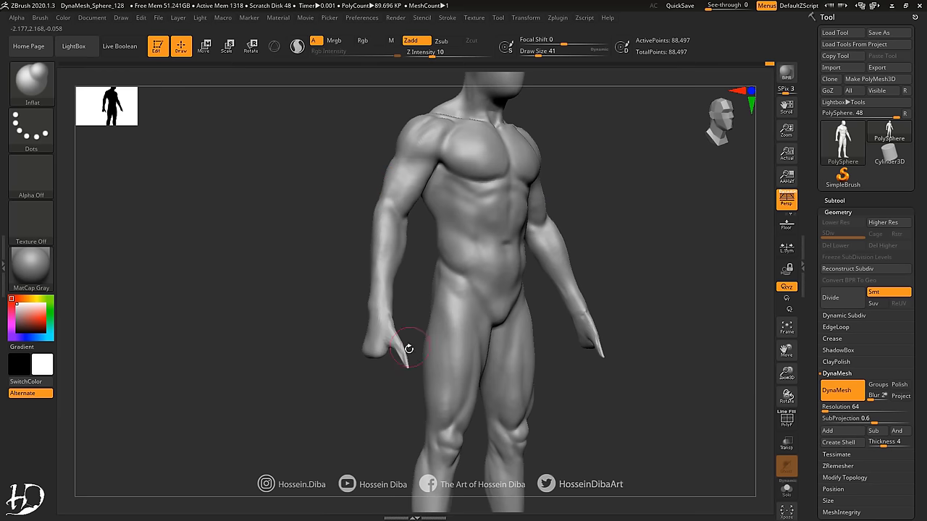
pyautogui.moveTo(347, 391); pyautogui.dragTo(671, 317)
pyautogui.moveTo(787, 372)
pyautogui.mouseDown()
pyautogui.moveTo(779, 359)
pyautogui.moveTo(435, 321)
pyautogui.mouseUp()
pyautogui.moveTo(550, 304); pyautogui.dragTo(642, 368)
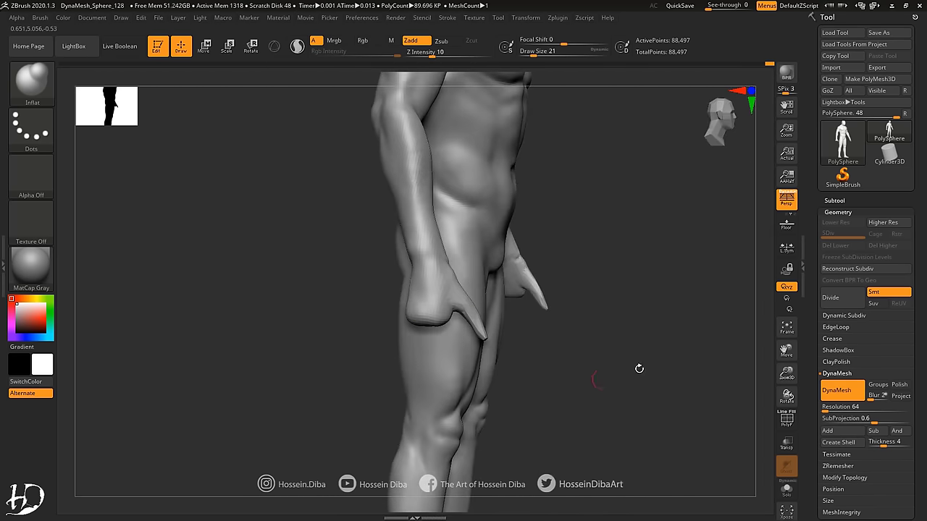
pyautogui.press('b')
pyautogui.press('m')
pyautogui.press('v')
pyautogui.moveTo(447, 311); pyautogui.dragTo(453, 305)
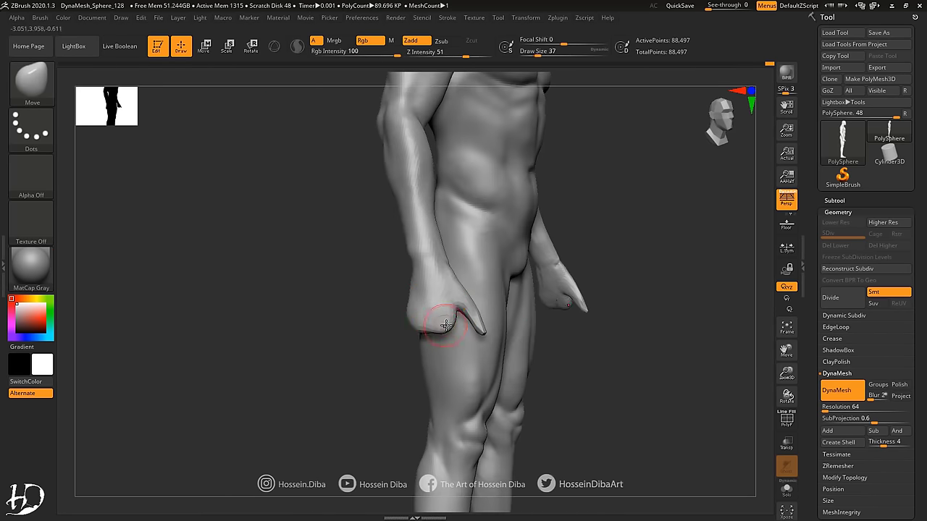
pyautogui.moveTo(446, 325)
pyautogui.mouseDown(button='right')
pyautogui.moveTo(414, 335)
pyautogui.moveTo(442, 297)
pyautogui.moveTo(401, 280)
pyautogui.mouseUp(button='right')
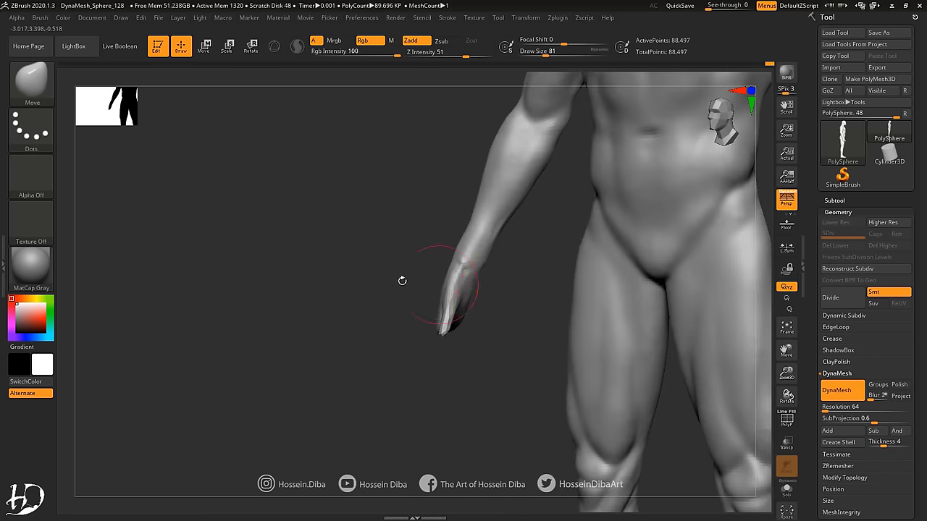
# Step: Add detail to the mitten-like hands with the Standard brush from three-quarter views
pyautogui.press('b')
pyautogui.press('s')
pyautogui.press('t')
pyautogui.moveTo(346, 266)
pyautogui.mouseDown(button='right')
pyautogui.moveTo(478, 306)
pyautogui.moveTo(445, 289)
pyautogui.mouseUp(button='right')
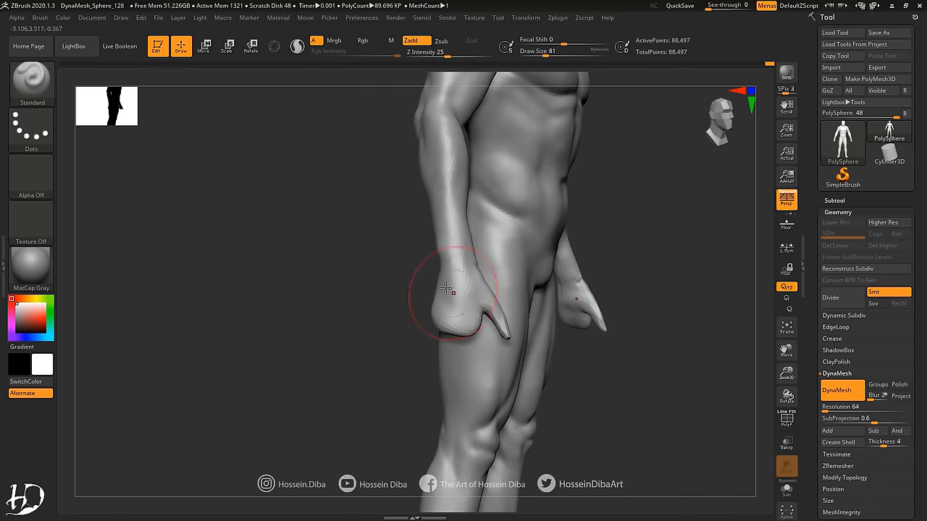
pyautogui.moveTo(441, 246); pyautogui.dragTo(472, 276, button='right')
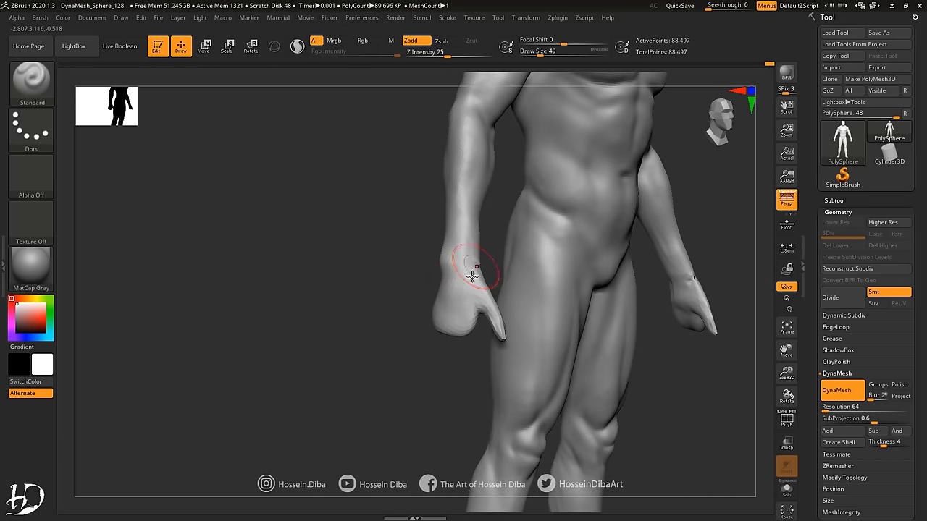
pyautogui.moveTo(384, 325); pyautogui.dragTo(407, 340, button='right')
pyautogui.moveTo(404, 270)
pyautogui.mouseDown(button='right')
pyautogui.moveTo(424, 339)
pyautogui.moveTo(362, 321)
pyautogui.mouseUp(button='right')
# Step: Move the unmasked part of the hand downward with Transpose Move
pyautogui.press('w')
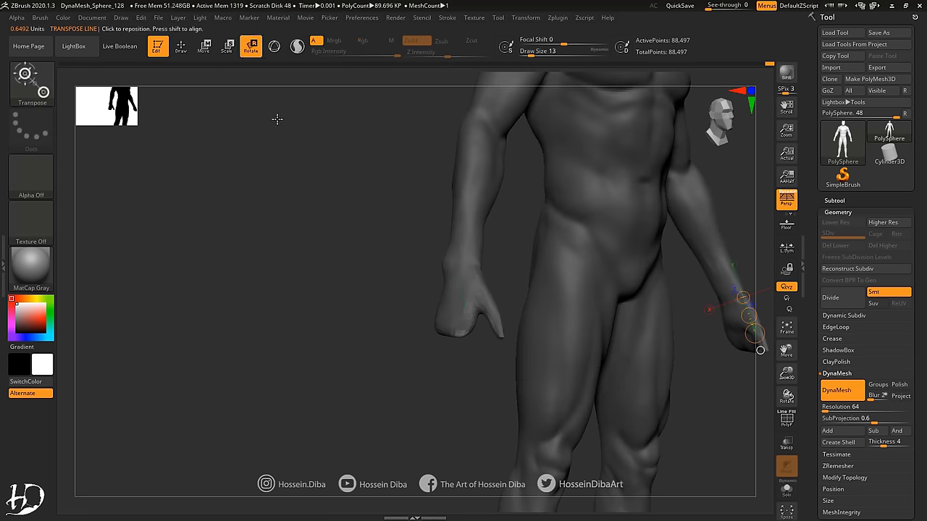
pyautogui.moveTo(275, 118)
pyautogui.mouseDown(button='right')
pyautogui.moveTo(316, 278)
pyautogui.moveTo(470, 335)
pyautogui.mouseUp(button='right')
pyautogui.moveTo(446, 300); pyautogui.dragTo(452, 394)
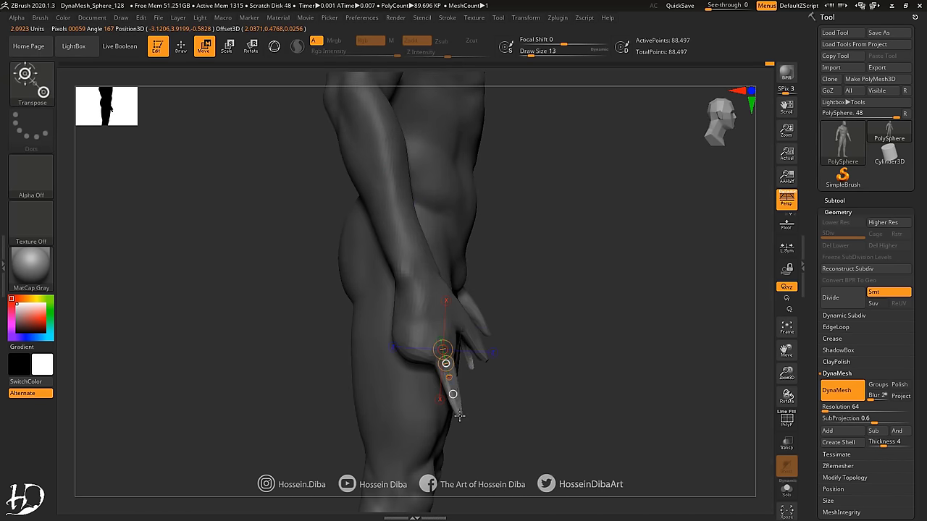
pyautogui.moveTo(459, 415)
pyautogui.mouseDown(button='right')
pyautogui.moveTo(493, 420)
pyautogui.moveTo(200, 92)
pyautogui.moveTo(611, 404)
pyautogui.moveTo(391, 270)
pyautogui.mouseUp(button='right')
pyautogui.press('q')
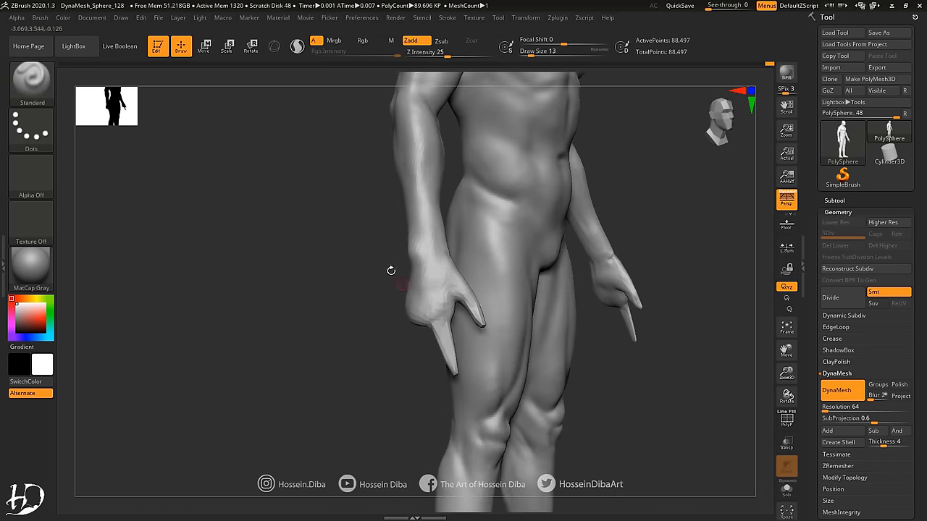
# Step: Shape the hand with the Move brush, then switch to the Inflat brush
pyautogui.press('b')
pyautogui.press('m')
pyautogui.press('v')
pyautogui.moveTo(424, 331); pyautogui.dragTo(406, 333, button='right')
pyautogui.press('b')
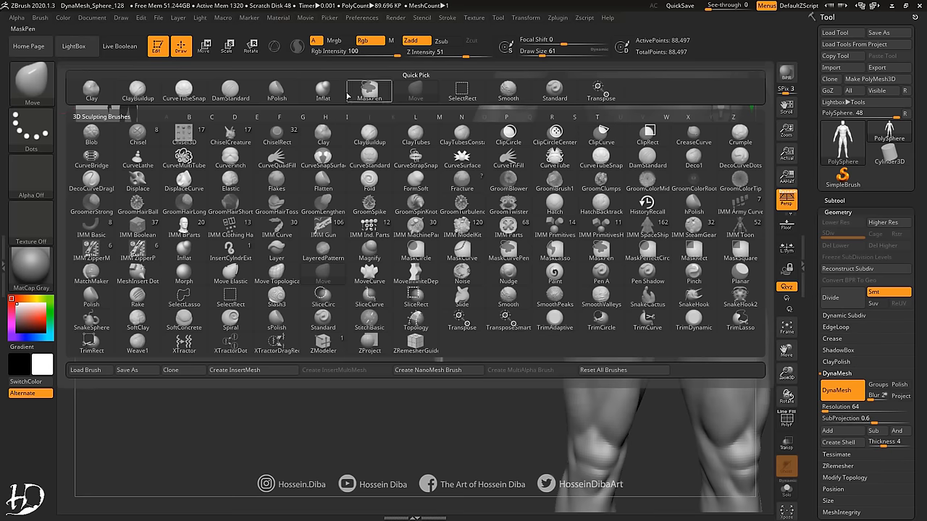
pyautogui.press('i')
pyautogui.press('n')
pyautogui.moveTo(438, 362); pyautogui.dragTo(524, 353, button='right')
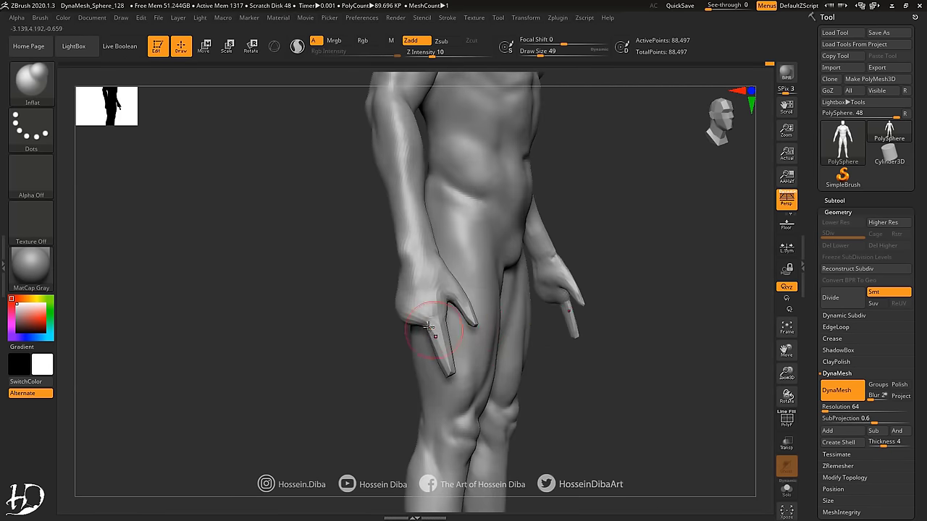
# Step: Mask the body except the hand, rotate the hand into position, then clear the mask
pyautogui.press('b')
pyautogui.press('m')
pyautogui.press('v')
pyautogui.moveTo(438, 316); pyautogui.dragTo(321, 185, button='right')
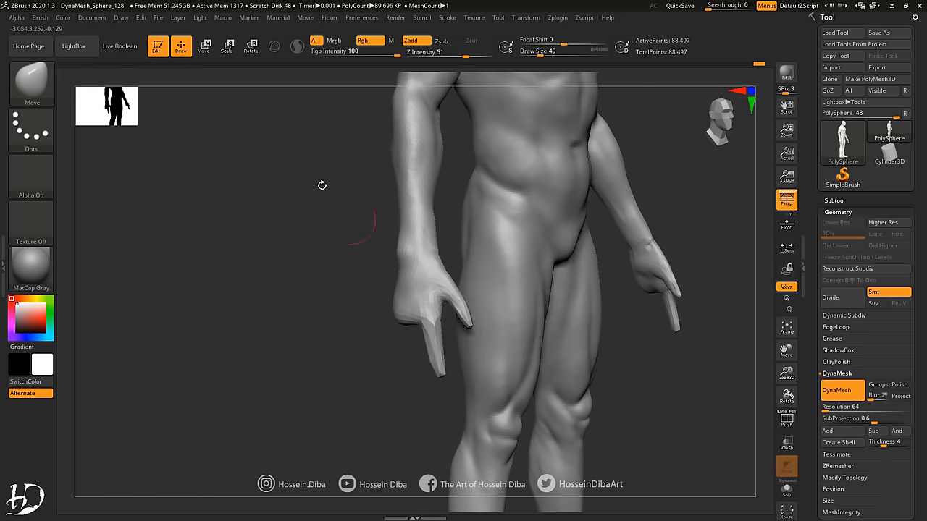
pyautogui.press('r')
pyautogui.keyDown('ctrl'); pyautogui.click(452, 291); pyautogui.keyUp('ctrl')
pyautogui.moveTo(387, 268)
pyautogui.mouseDown(button='right')
pyautogui.moveTo(435, 269)
pyautogui.moveTo(474, 313)
pyautogui.mouseUp(button='right')
pyautogui.press('q')
pyautogui.keyDown('ctrl'); pyautogui.moveTo(478, 336); pyautogui.dragTo(387, 273); pyautogui.keyUp('ctrl')
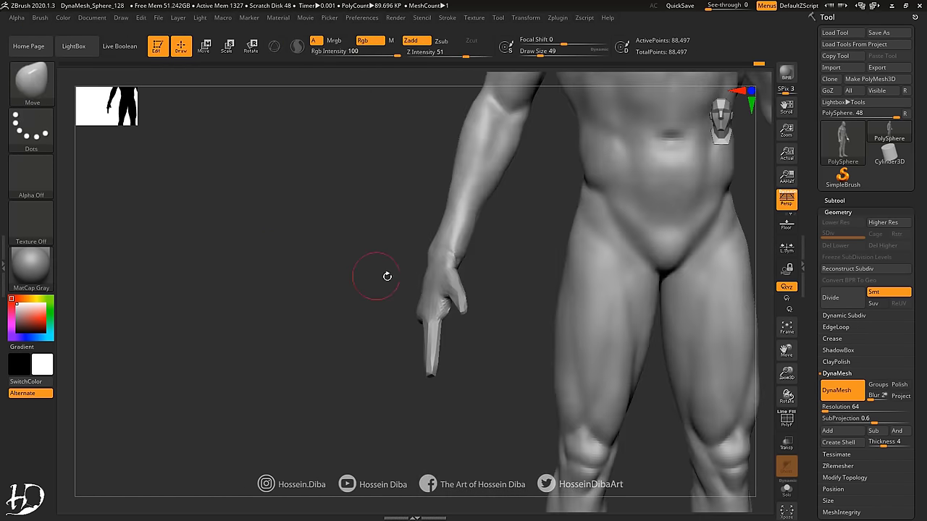
pyautogui.moveTo(386, 273)
pyautogui.keyDown('shift'); pyautogui.mouseDown(button='right')
pyautogui.moveTo(667, 334)
pyautogui.moveTo(401, 309)
pyautogui.moveTo(399, 356)
pyautogui.mouseUp(button='right'); pyautogui.keyUp('shift')
# Step: Isolate the first fingers one at a time and pull each into place
pyautogui.press('f')
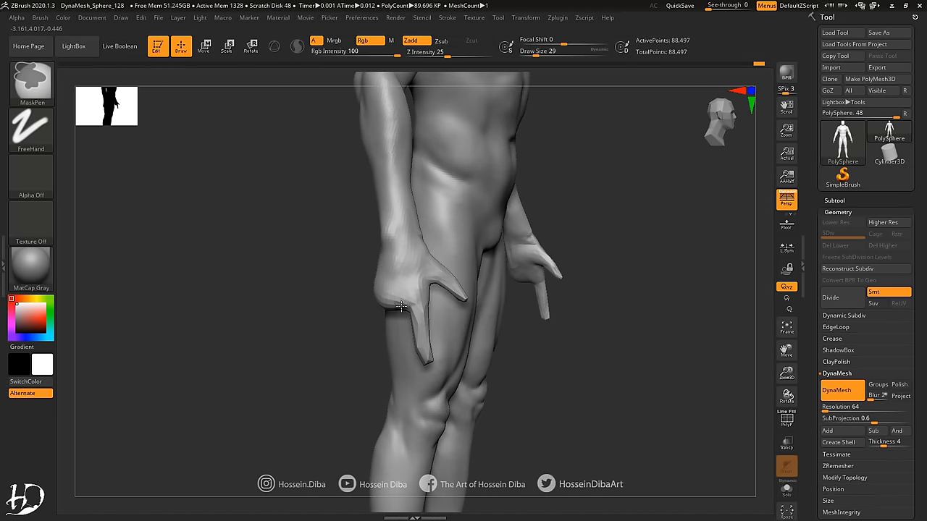
pyautogui.hotkey('ctrl', 'i')
pyautogui.press('w')
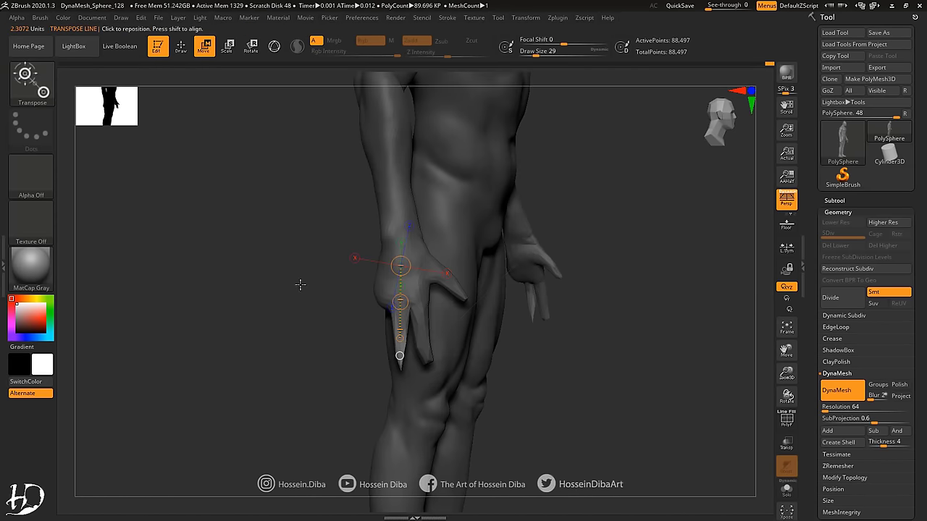
pyautogui.moveTo(300, 285)
pyautogui.mouseDown(button='right')
pyautogui.moveTo(218, 78)
pyautogui.moveTo(326, 290)
pyautogui.moveTo(444, 289)
pyautogui.moveTo(275, 91)
pyautogui.mouseUp(button='right')
pyautogui.press('q')
pyautogui.keyDown('ctrl'); pyautogui.click(217, 78); pyautogui.keyUp('ctrl')
pyautogui.keyDown('ctrl'); pyautogui.click(275, 91); pyautogui.keyUp('ctrl')
pyautogui.press('w')
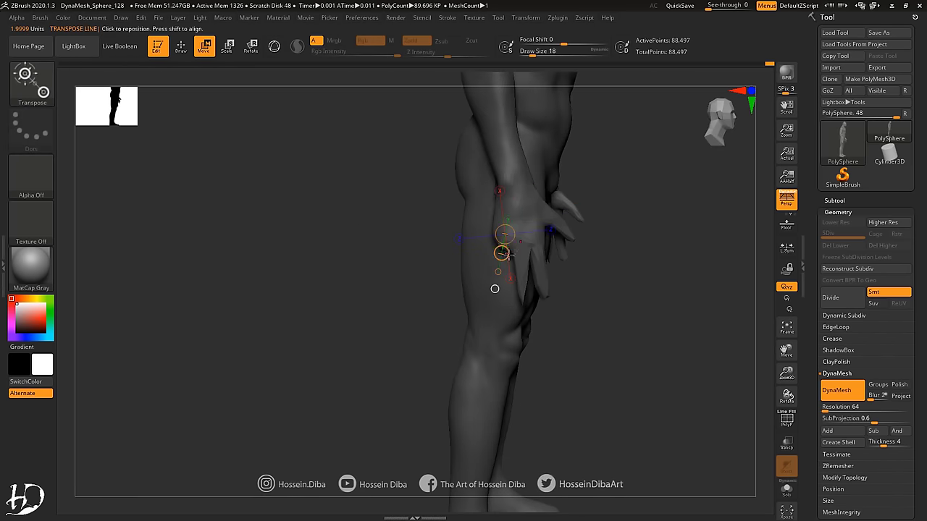
pyautogui.click(181, 46)
pyautogui.keyDown('ctrl'); pyautogui.click(598, 333); pyautogui.keyUp('ctrl')
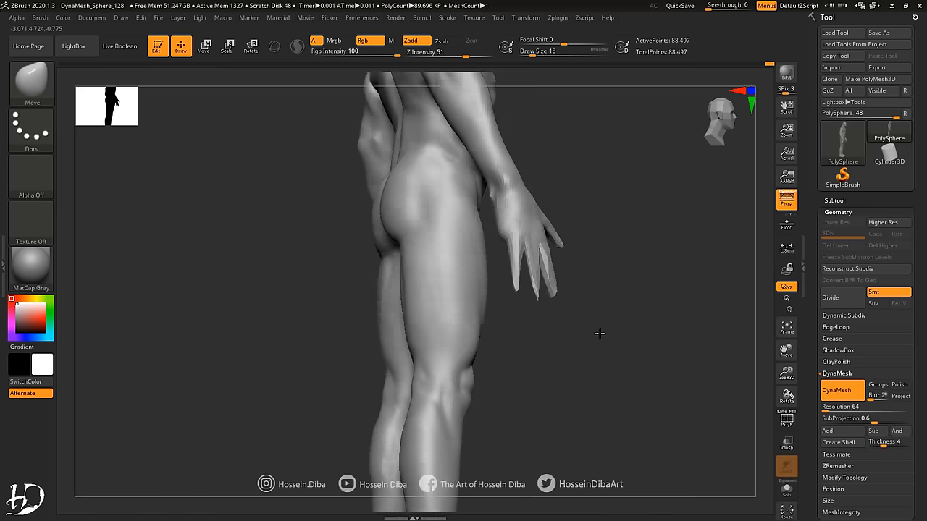
# Step: Pull a finger out from the other hand, clear the mask, and check the side angle
pyautogui.moveTo(598, 333); pyautogui.dragTo(495, 205, button='right')
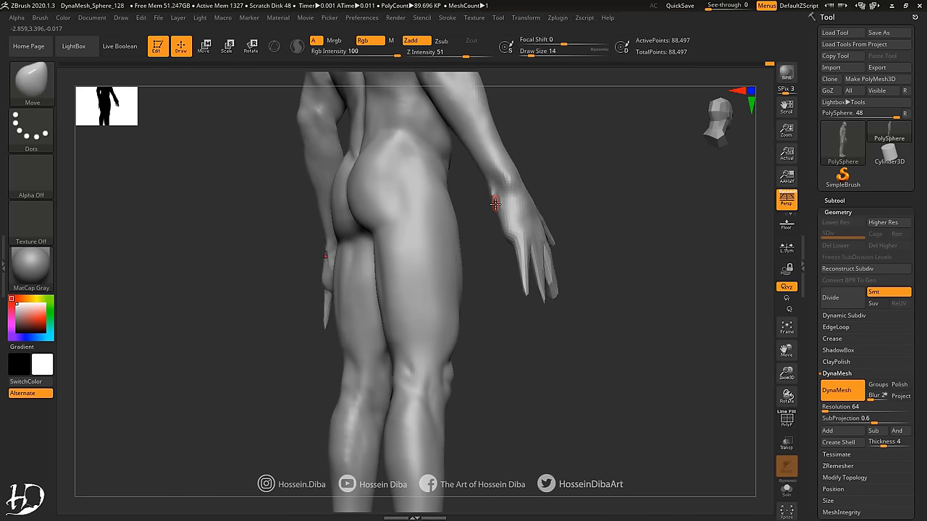
pyautogui.press('w')
pyautogui.keyDown('ctrl'); pyautogui.click(534, 305); pyautogui.keyUp('ctrl')
pyautogui.moveTo(408, 263); pyautogui.dragTo(534, 200)
pyautogui.moveTo(533, 200); pyautogui.dragTo(471, 304, button='right')
pyautogui.moveTo(506, 283); pyautogui.dragTo(508, 208)
pyautogui.press('q')
pyautogui.keyDown('ctrl'); pyautogui.click(304, 209); pyautogui.keyUp('ctrl')
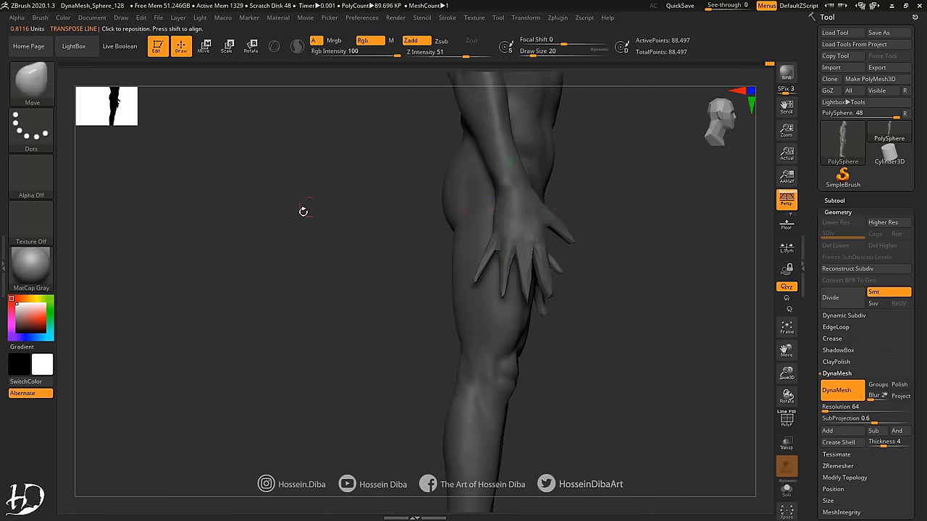
pyautogui.moveTo(304, 210); pyautogui.dragTo(355, 244, button='right')
pyautogui.moveTo(509, 281)
pyautogui.mouseDown(button='right')
pyautogui.moveTo(489, 252)
pyautogui.moveTo(470, 276)
pyautogui.moveTo(618, 306)
pyautogui.mouseUp(button='right')
# Step: Mask and invert to free both hands, then enlarge them with Transpose Scale
pyautogui.press('f')
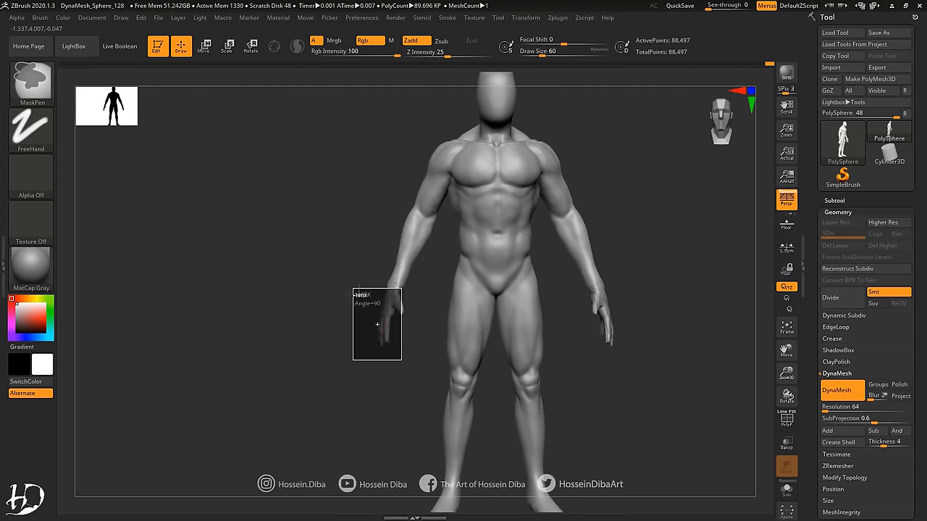
pyautogui.keyDown('ctrl'); pyautogui.moveTo(387, 333); pyautogui.dragTo(399, 290); pyautogui.keyUp('ctrl')
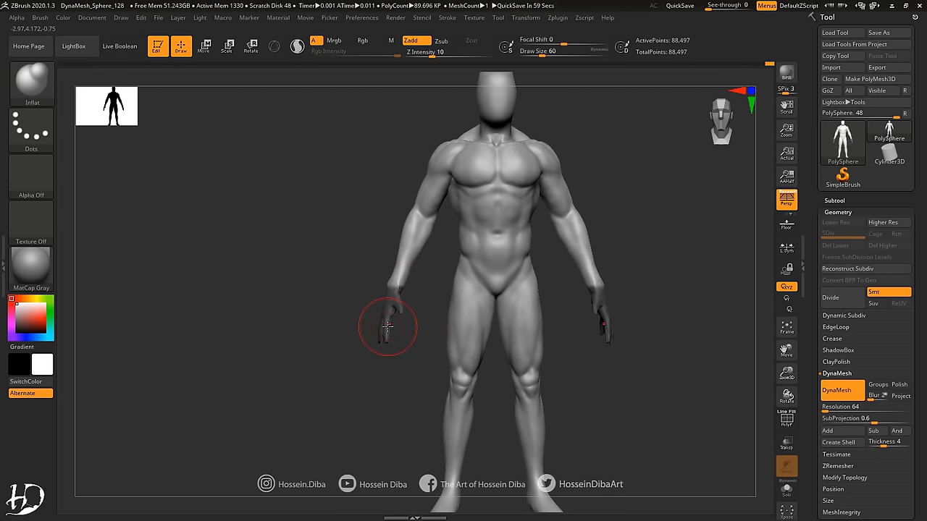
pyautogui.keyDown('ctrl'); pyautogui.click(351, 203); pyautogui.keyUp('ctrl')
pyautogui.press('e')
pyautogui.moveTo(351, 203); pyautogui.dragTo(410, 210)
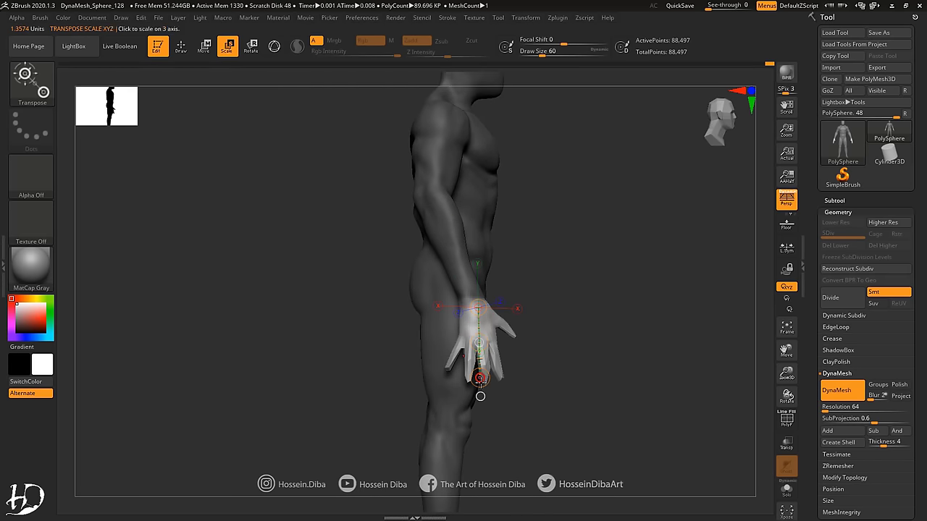
pyautogui.moveTo(480, 396); pyautogui.dragTo(463, 374)
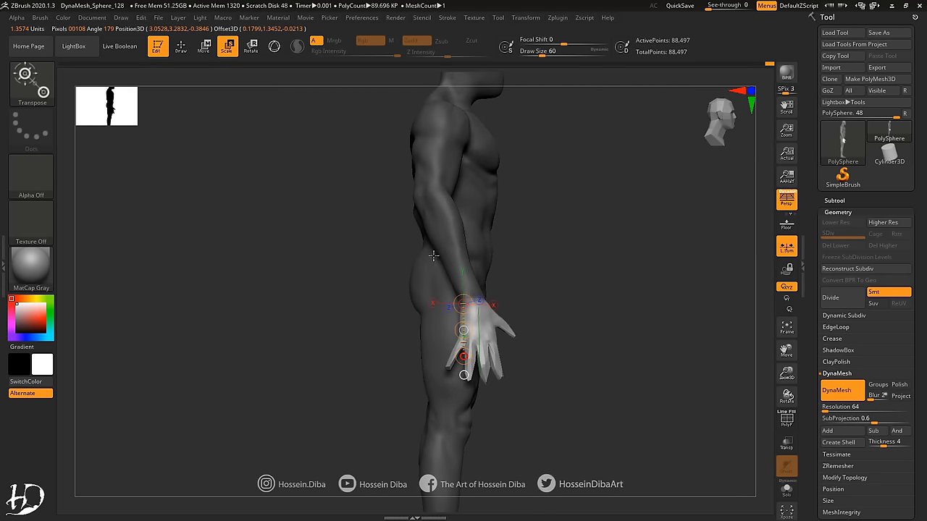
pyautogui.moveTo(433, 255); pyautogui.dragTo(469, 395)
# Step: Move the hands along the arms from the front view, then check from the side and back
pyautogui.keyDown('shift'); pyautogui.moveTo(406, 304); pyautogui.dragTo(290, 222); pyautogui.keyUp('shift')
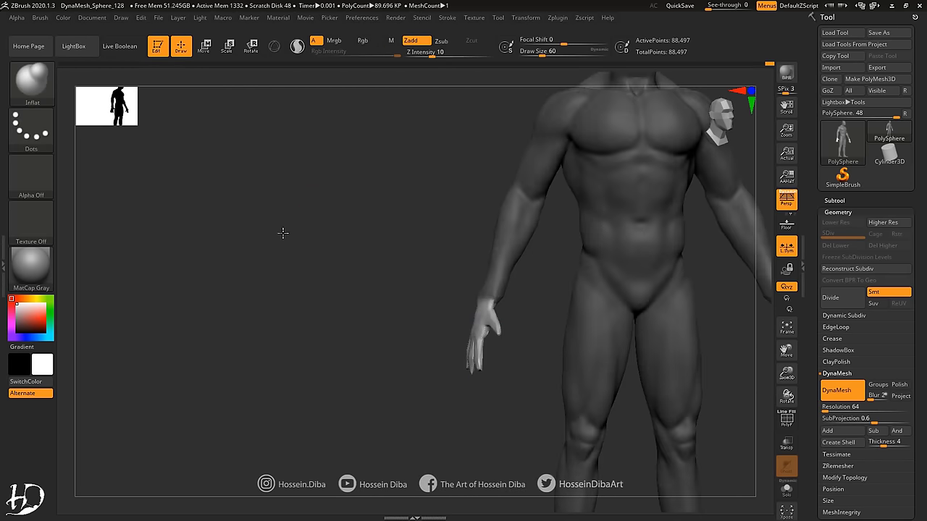
pyautogui.press('w')
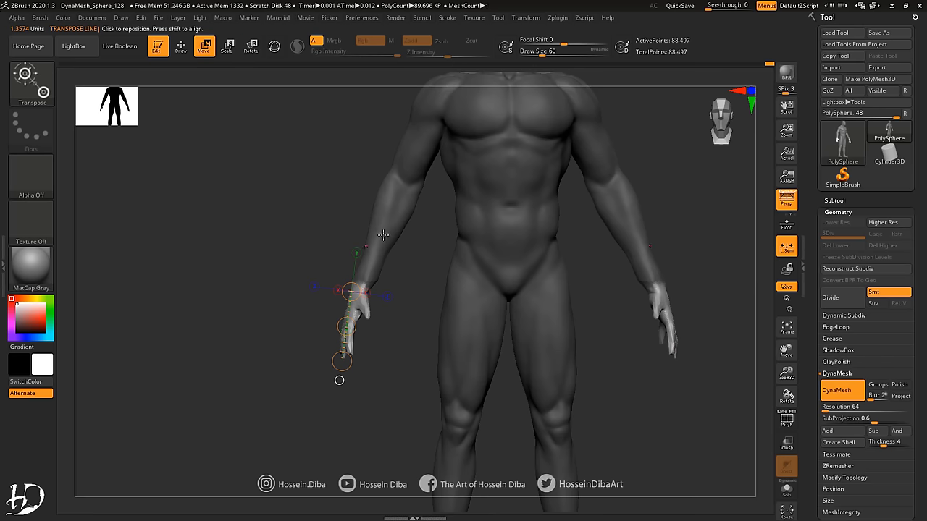
pyautogui.press('q')
pyautogui.moveTo(340, 293)
pyautogui.keyDown('ctrl'); pyautogui.mouseDown()
pyautogui.moveTo(353, 287)
pyautogui.moveTo(341, 372)
pyautogui.mouseUp(); pyautogui.keyUp('ctrl')
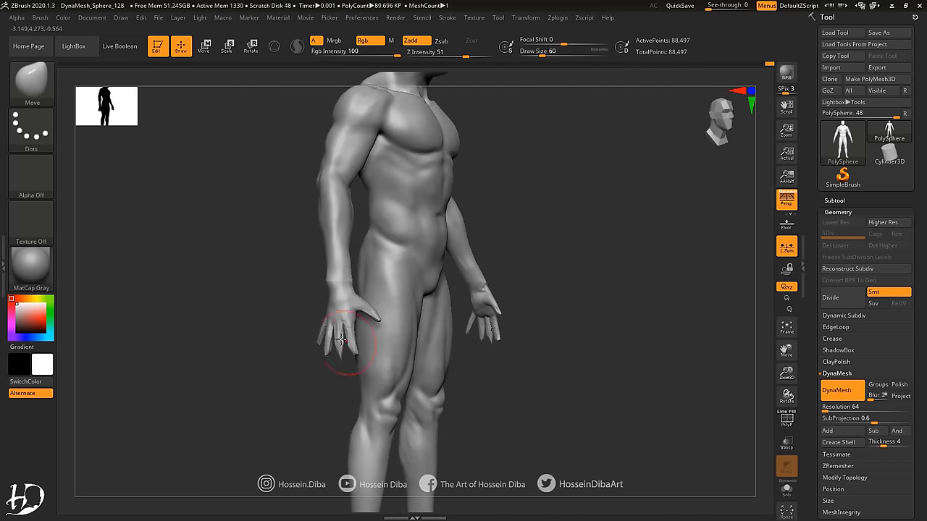
pyautogui.keyDown('shift'); pyautogui.moveTo(331, 325); pyautogui.dragTo(332, 288); pyautogui.keyUp('shift')
pyautogui.moveTo(332, 288)
pyautogui.keyDown('shift'); pyautogui.mouseDown(button='right')
pyautogui.moveTo(344, 287)
pyautogui.moveTo(309, 271)
pyautogui.mouseUp(button='right'); pyautogui.keyUp('shift')
pyautogui.press('f')
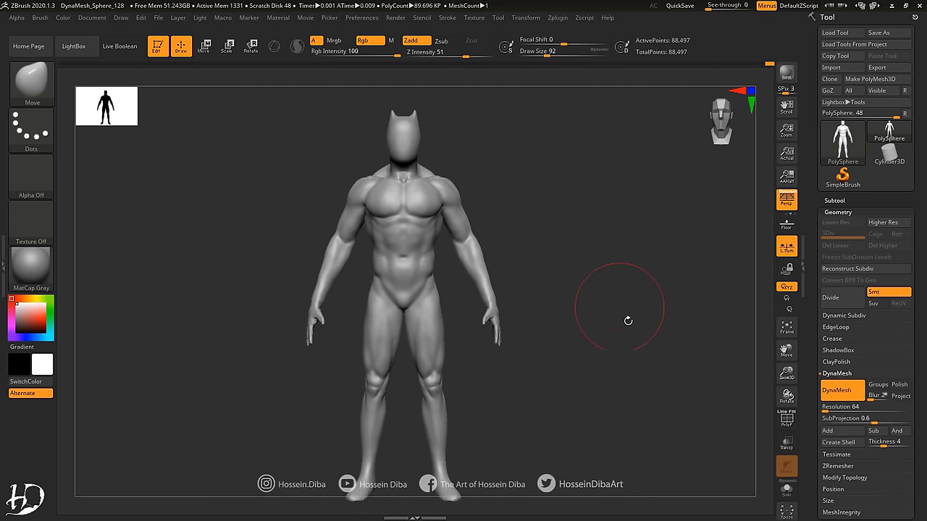
# Step: Free both forearms with an inverted mask, move them into a new position, and clear the mask
pyautogui.moveTo(338, 367)
pyautogui.keyDown('ctrl'); pyautogui.mouseDown()
pyautogui.moveTo(346, 289)
pyautogui.moveTo(318, 354)
pyautogui.mouseUp(); pyautogui.keyUp('ctrl')
pyautogui.keyDown('ctrl'); pyautogui.click(635, 505); pyautogui.keyUp('ctrl')
pyautogui.press('w')
pyautogui.moveTo(330, 313); pyautogui.dragTo(311, 289, button='right')
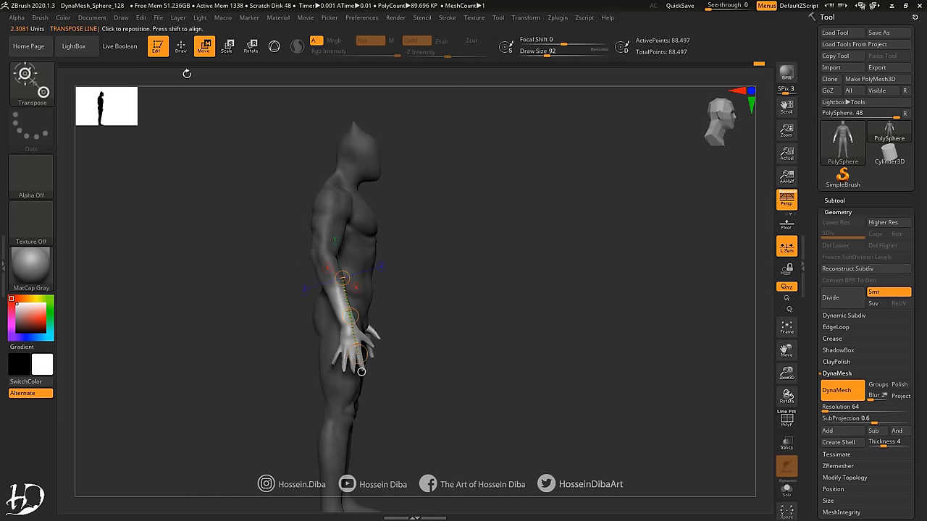
pyautogui.press('q')
pyautogui.keyDown('ctrl'); pyautogui.click(307, 294); pyautogui.keyUp('ctrl')
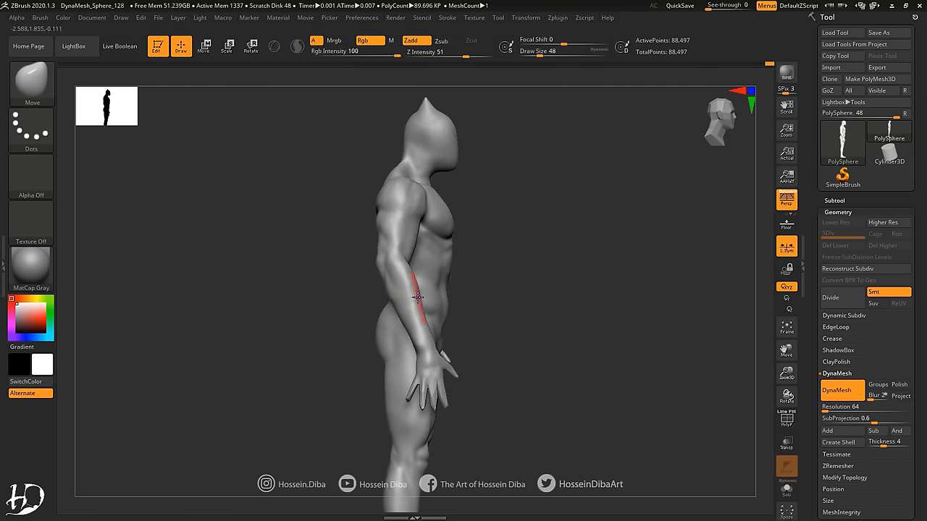
# Step: Select the Standard brush and orbit around the figure to check the arms
pyautogui.press('b')
pyautogui.press('s')
pyautogui.press('t')
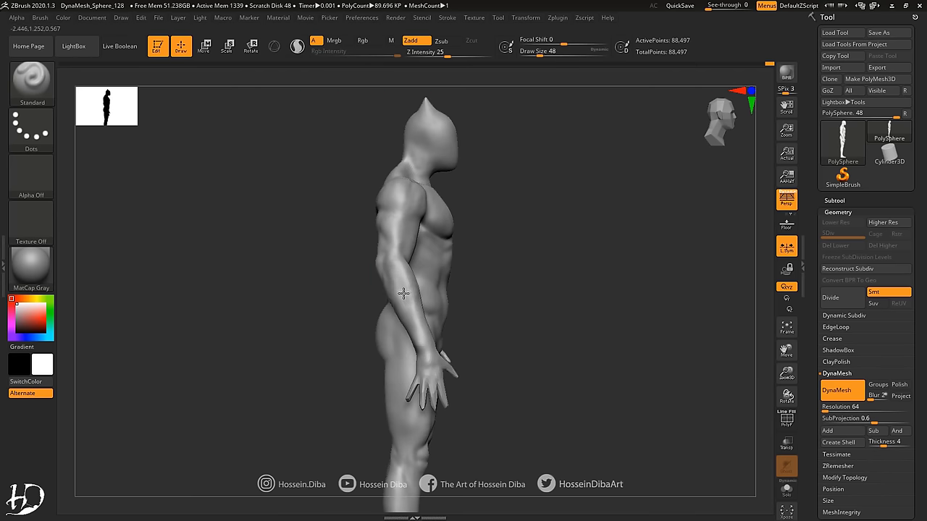
pyautogui.moveTo(397, 296)
pyautogui.mouseDown(button='right')
pyautogui.moveTo(362, 296)
pyautogui.moveTo(409, 292)
pyautogui.moveTo(370, 354)
pyautogui.moveTo(404, 350)
pyautogui.mouseUp(button='right')
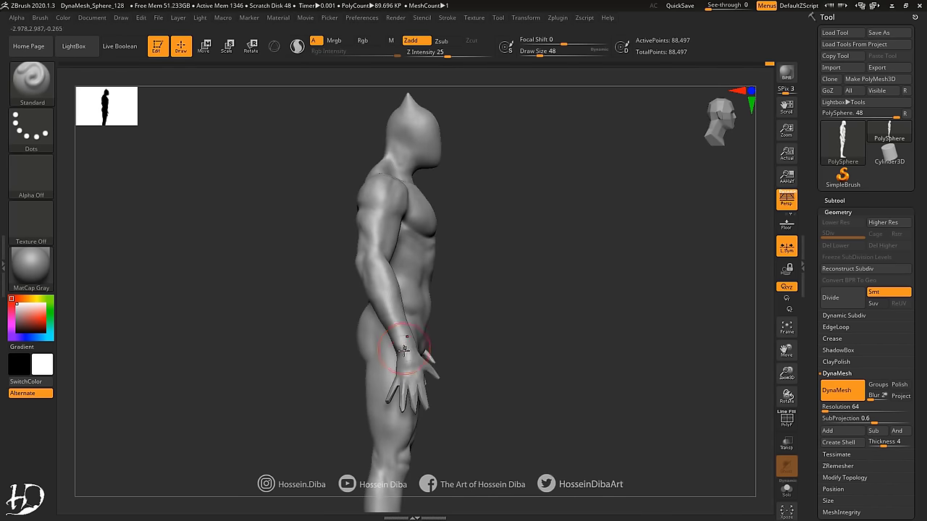
pyautogui.moveTo(581, 378); pyautogui.dragTo(768, 335, button='right')
# Step: Switch to the Move brush and bring the head and chest into close view
pyautogui.press('b')
pyautogui.press('m')
pyautogui.press('v')
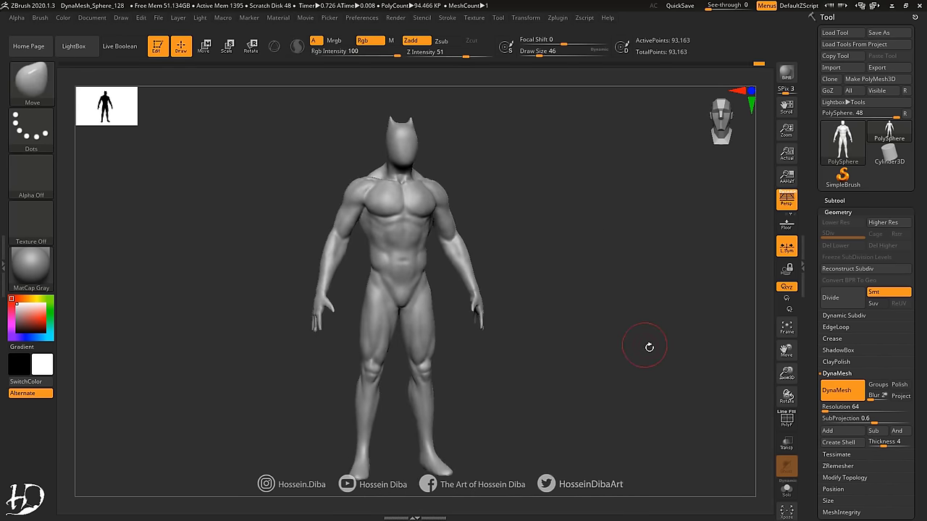
pyautogui.moveTo(647, 343)
pyautogui.mouseDown(button='right')
pyautogui.moveTo(598, 332)
pyautogui.moveTo(414, 253)
pyautogui.moveTo(308, 244)
pyautogui.mouseUp(button='right')
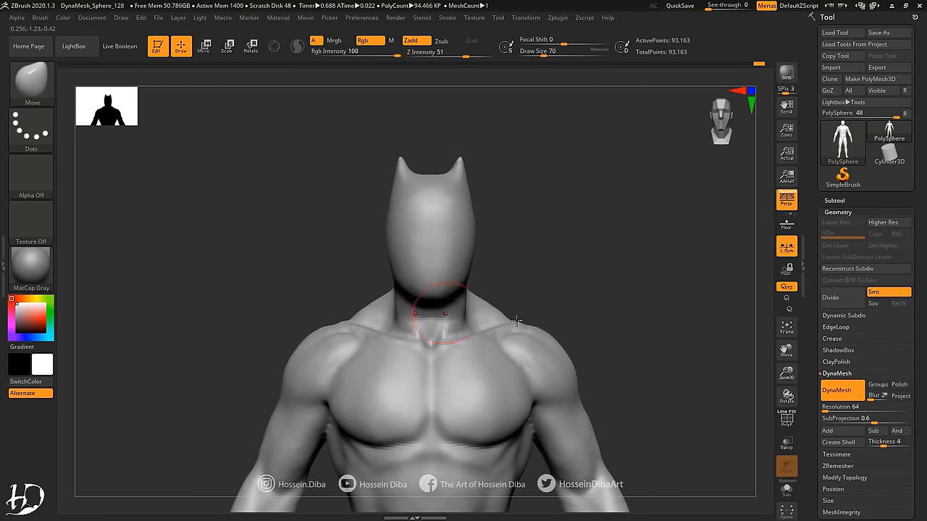
pyautogui.moveTo(517, 321); pyautogui.dragTo(410, 239, button='right')
pyautogui.moveTo(380, 311); pyautogui.dragTo(176, 145, button='right')
# Step: Raise a brow ridge with a small Standard brush and smooth the eye area
pyautogui.press('b')
pyautogui.press('s')
pyautogui.press('t')
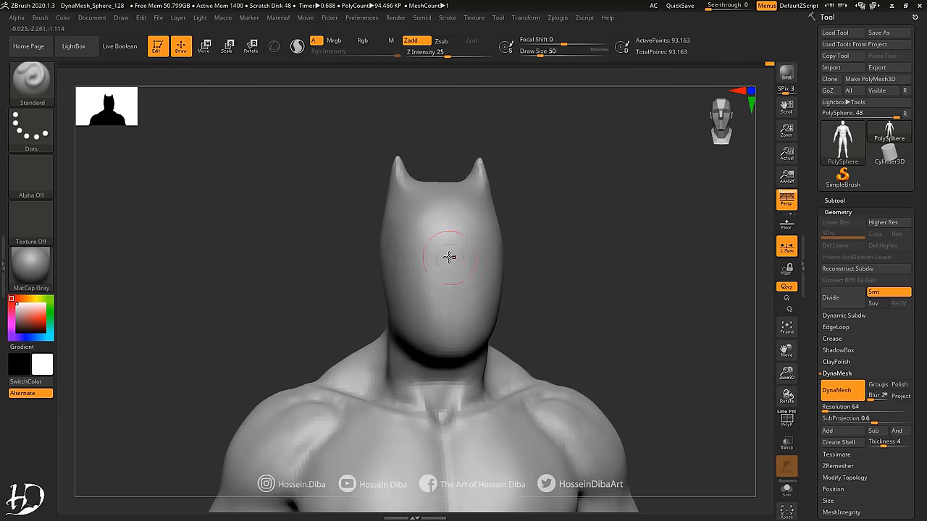
pyautogui.moveTo(449, 257); pyautogui.dragTo(422, 248, button='right')
pyautogui.keyDown('shift'); pyautogui.moveTo(448, 225); pyautogui.dragTo(401, 270); pyautogui.keyUp('shift')
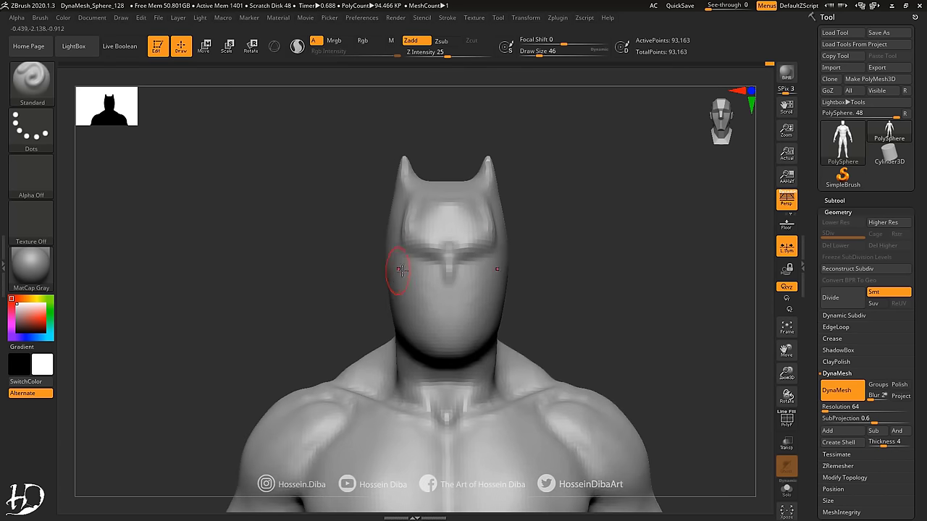
pyautogui.moveTo(401, 302); pyautogui.dragTo(444, 283, button='right')
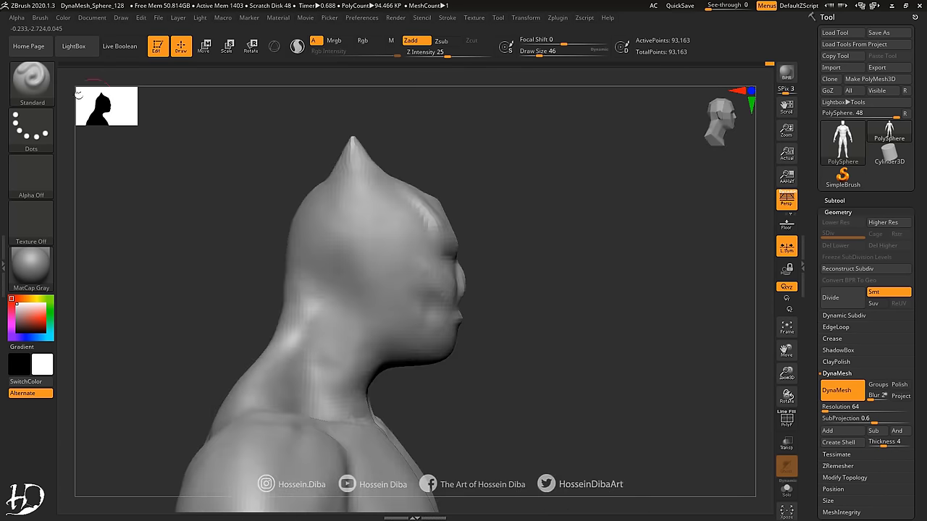
# Step: Pull the nose out of the face profile with a larger Move brush
pyautogui.press('b')
pyautogui.press('m')
pyautogui.press('v')
pyautogui.moveTo(426, 218); pyautogui.dragTo(436, 271, button='right')
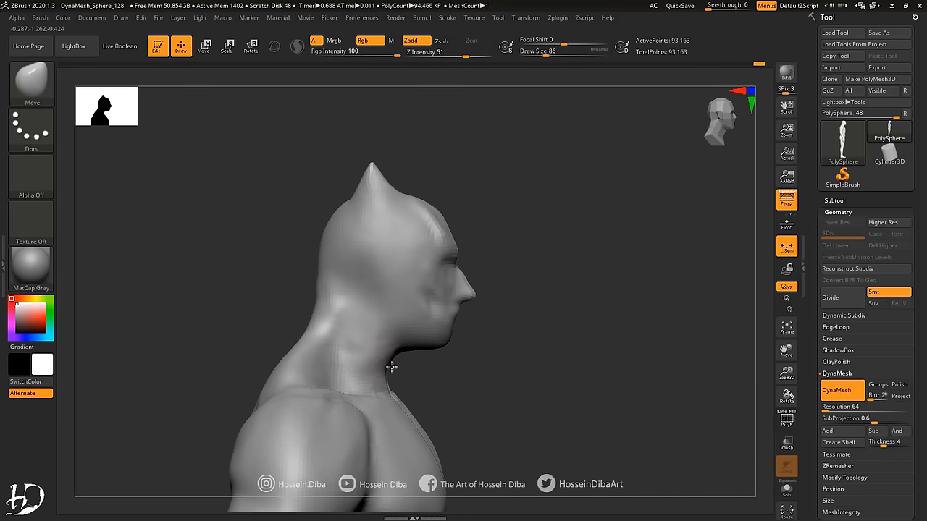
pyautogui.moveTo(391, 367)
pyautogui.mouseDown(button='right')
pyautogui.moveTo(444, 352)
pyautogui.moveTo(488, 323)
pyautogui.mouseUp(button='right')
# Step: Sculpt the mouth and lips below the nose with a small Standard brush
pyautogui.press('b')
pyautogui.press('s')
pyautogui.press('t')
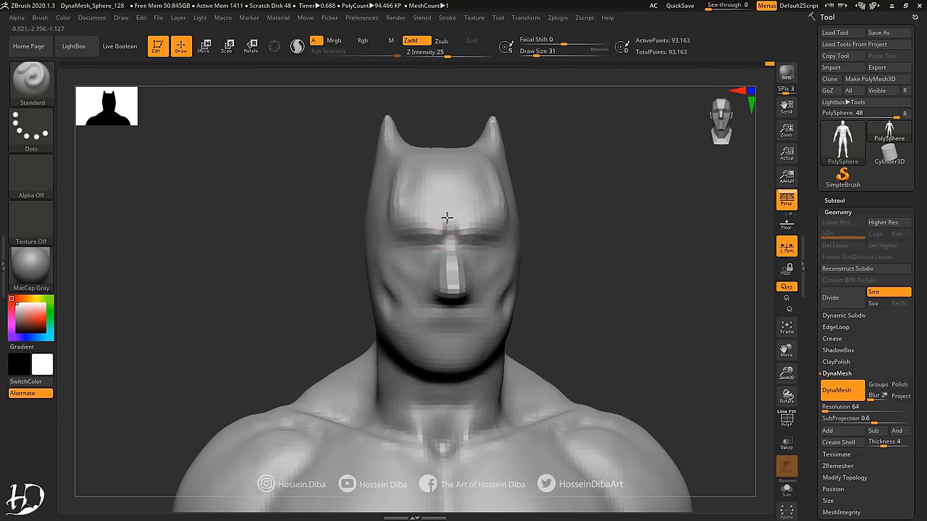
pyautogui.moveTo(446, 217)
pyautogui.mouseDown(button='right')
pyautogui.moveTo(296, 224)
pyautogui.moveTo(448, 231)
pyautogui.moveTo(430, 258)
pyautogui.moveTo(703, 311)
pyautogui.moveTo(393, 320)
pyautogui.moveTo(413, 306)
pyautogui.moveTo(328, 268)
pyautogui.mouseUp(button='right')
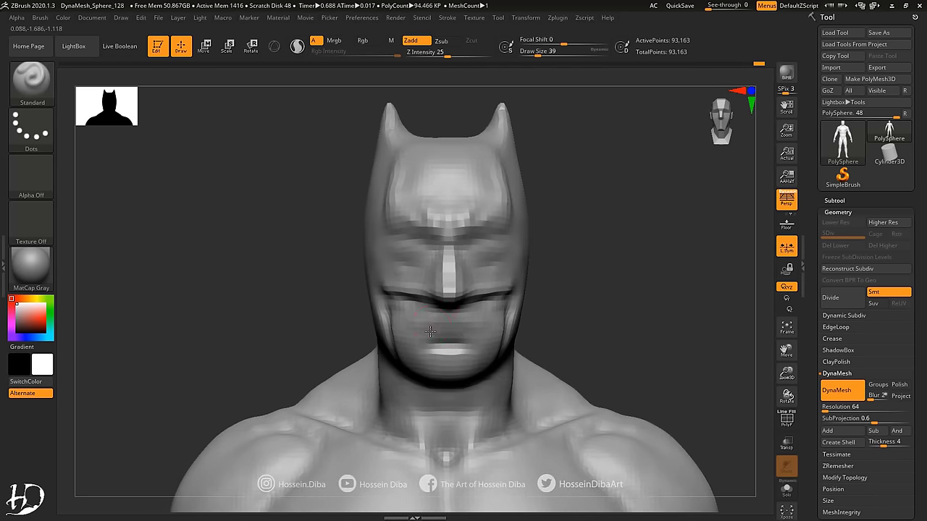
pyautogui.moveTo(460, 347)
pyautogui.mouseDown(button='right')
pyautogui.moveTo(430, 331)
pyautogui.moveTo(689, 290)
pyautogui.moveTo(341, 306)
pyautogui.moveTo(366, 383)
pyautogui.moveTo(418, 341)
pyautogui.moveTo(313, 388)
pyautogui.mouseUp(button='right')
# Step: Refine the jaw and chin with the Move brush, smooth the face, and review the head
pyautogui.press('b')
pyautogui.press('m')
pyautogui.press('v')
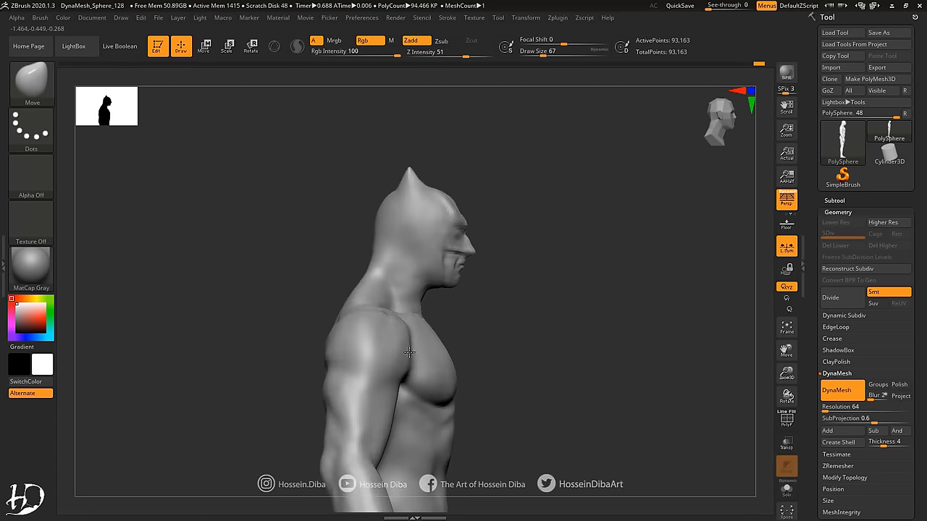
pyautogui.moveTo(646, 389)
pyautogui.mouseDown(button='right')
pyautogui.moveTo(393, 331)
pyautogui.moveTo(658, 364)
pyautogui.moveTo(606, 285)
pyautogui.moveTo(354, 290)
pyautogui.mouseUp(button='right')
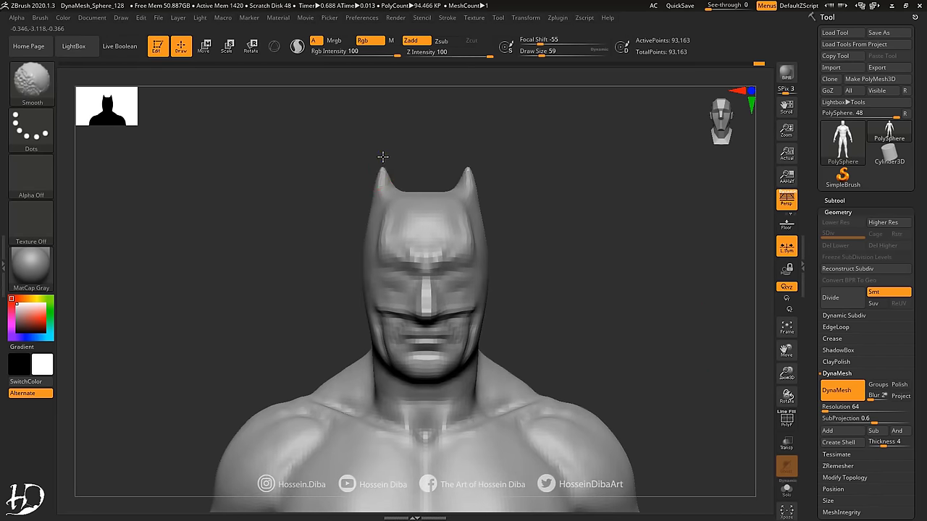
pyautogui.moveTo(382, 156)
pyautogui.keyDown('shift'); pyautogui.mouseDown(button='right')
pyautogui.moveTo(252, 191)
pyautogui.moveTo(393, 191)
pyautogui.moveTo(348, 265)
pyautogui.mouseUp(button='right'); pyautogui.keyUp('shift')
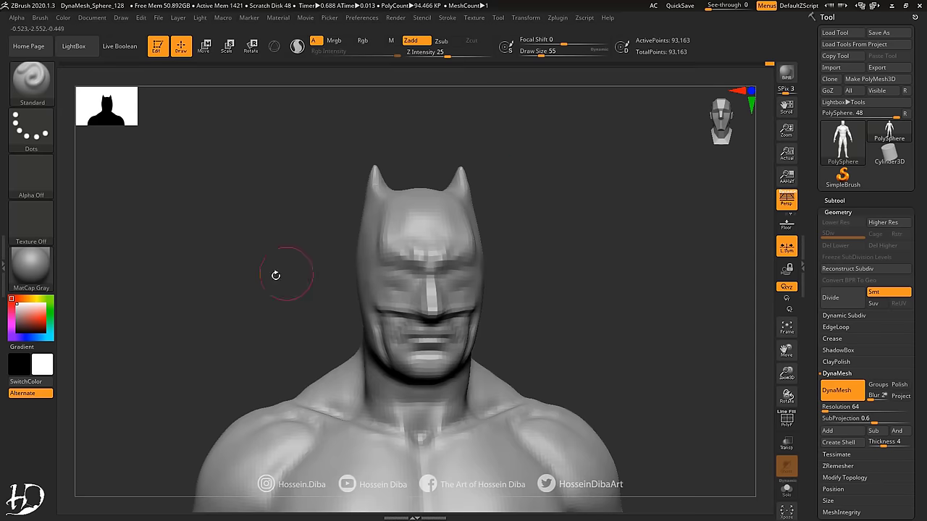
pyautogui.moveTo(276, 275)
pyautogui.mouseDown(button='right')
pyautogui.moveTo(352, 269)
pyautogui.moveTo(376, 288)
pyautogui.moveTo(674, 304)
pyautogui.moveTo(258, 201)
pyautogui.moveTo(617, 377)
pyautogui.moveTo(618, 275)
pyautogui.mouseUp(button='right')
pyautogui.keyDown('alt'); pyautogui.moveTo(435, 290); pyautogui.dragTo(421, 297, button='right'); pyautogui.keyUp('alt')
# Step: Carve a boot edge below each knee with DamStandard
pyautogui.press('b')
pyautogui.press('d')
pyautogui.press('s')
pyautogui.moveTo(425, 304); pyautogui.dragTo(393, 303)
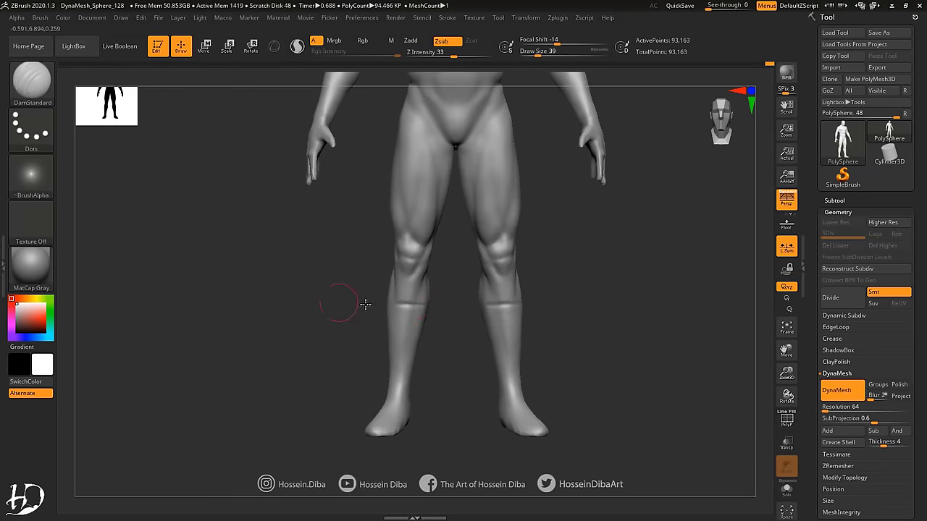
pyautogui.moveTo(365, 304)
pyautogui.mouseDown(button='right')
pyautogui.moveTo(424, 310)
pyautogui.moveTo(424, 275)
pyautogui.moveTo(413, 269)
pyautogui.moveTo(490, 262)
pyautogui.moveTo(500, 325)
pyautogui.moveTo(378, 354)
pyautogui.moveTo(438, 379)
pyautogui.moveTo(538, 330)
pyautogui.moveTo(453, 352)
pyautogui.moveTo(786, 349)
pyautogui.mouseUp(button='right')
# Step: Build up the boot tops with the Standard and Move brushes
pyautogui.press('b')
pyautogui.press('s')
pyautogui.press('t')
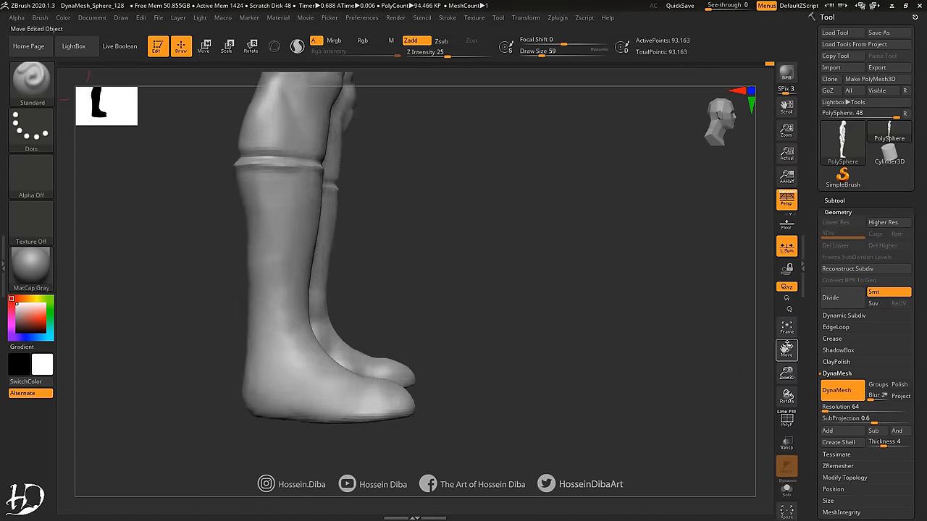
pyautogui.press('b')
pyautogui.press('m')
pyautogui.press('v')
pyautogui.moveTo(507, 340)
pyautogui.mouseDown(button='right')
pyautogui.moveTo(383, 325)
pyautogui.moveTo(268, 336)
pyautogui.moveTo(517, 352)
pyautogui.mouseUp(button='right')
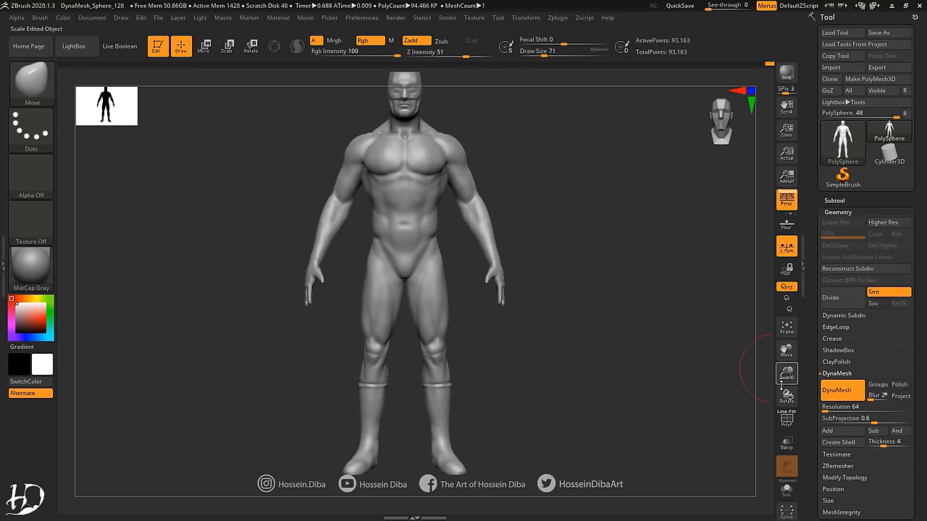
# Step: Mask the upper arms, sculpt raised forearm cuff edges with Standard, then clear the mask
pyautogui.moveTo(786, 374); pyautogui.dragTo(256, 222)
pyautogui.moveTo(257, 221); pyautogui.dragTo(189, 287, button='right')
pyautogui.press('b')
pyautogui.press('s')
pyautogui.press('t')
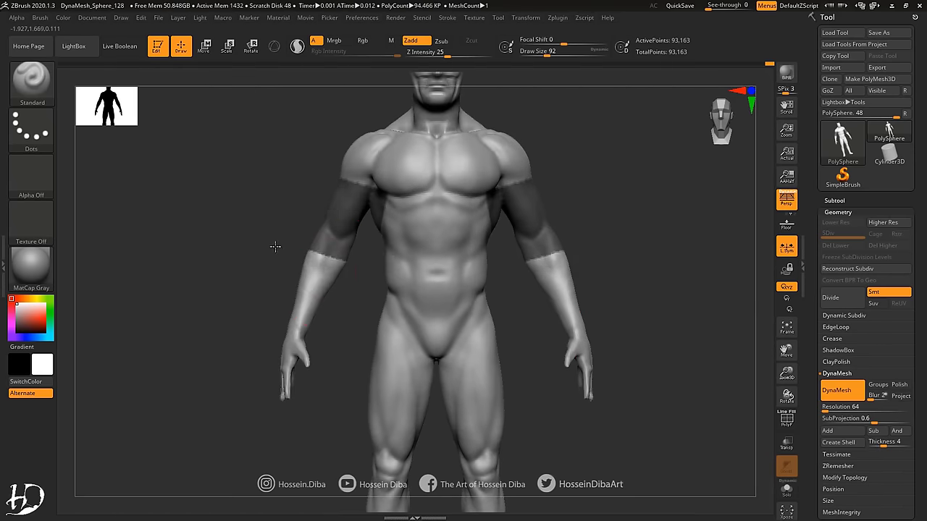
pyautogui.moveTo(275, 246)
pyautogui.mouseDown(button='right')
pyautogui.moveTo(312, 144)
pyautogui.moveTo(382, 260)
pyautogui.moveTo(331, 263)
pyautogui.mouseUp(button='right')
pyautogui.press('f')
# Step: Review the whole figure with an enlarged Move brush, then select the Inflat brush
pyautogui.press('b')
pyautogui.press('m')
pyautogui.press('v')
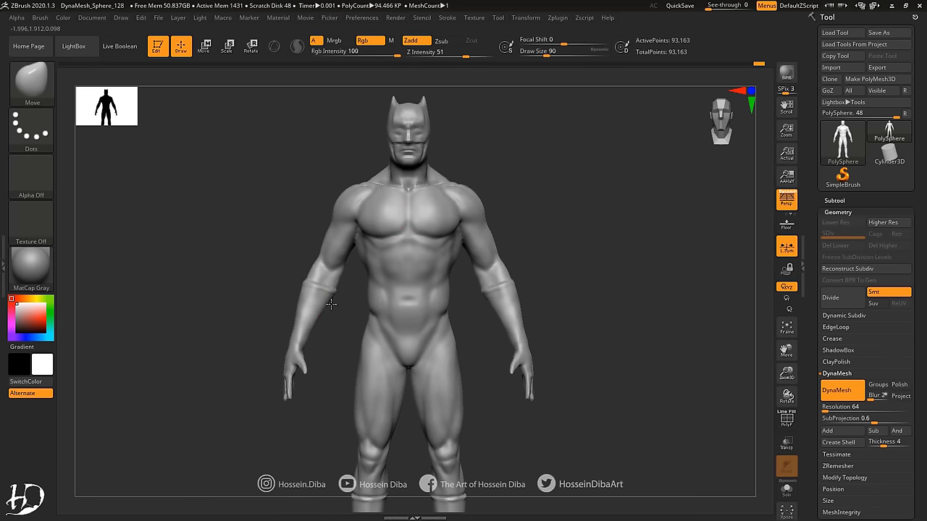
pyautogui.moveTo(331, 304)
pyautogui.mouseDown(button='right')
pyautogui.moveTo(300, 331)
pyautogui.moveTo(610, 341)
pyautogui.moveTo(383, 268)
pyautogui.moveTo(618, 315)
pyautogui.moveTo(577, 302)
pyautogui.moveTo(585, 343)
pyautogui.mouseUp(button='right')
pyautogui.press('b')
pyautogui.press('i')
pyautogui.press('n')
# Step: Lay a Transpose Rotate line along a finger and mask that finger to pose it
pyautogui.moveTo(766, 373); pyautogui.dragTo(444, 310)
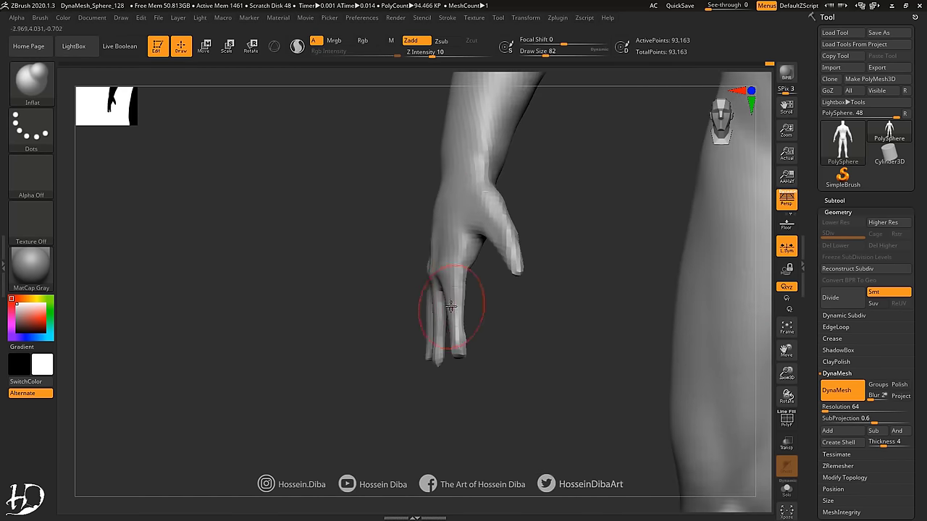
pyautogui.press('r')
pyautogui.moveTo(444, 268)
pyautogui.mouseDown()
pyautogui.moveTo(440, 341)
pyautogui.moveTo(341, 306)
pyautogui.moveTo(293, 330)
pyautogui.moveTo(440, 352)
pyautogui.moveTo(548, 430)
pyautogui.moveTo(233, 239)
pyautogui.mouseUp()
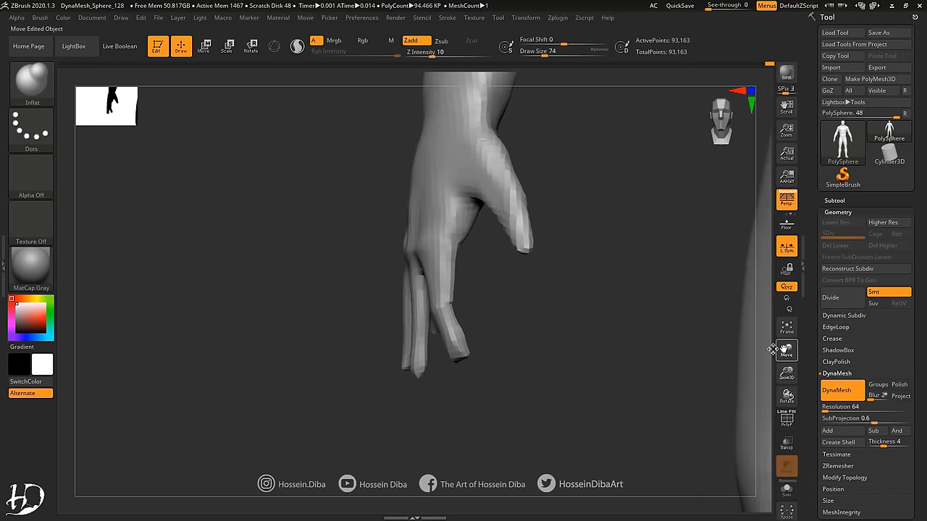
pyautogui.moveTo(492, 370); pyautogui.dragTo(419, 335)
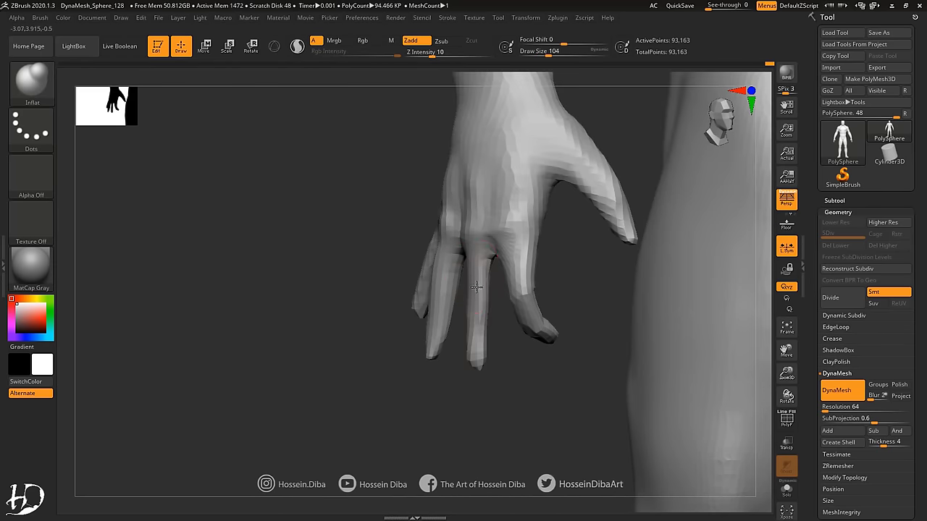
pyautogui.keyDown('ctrl'); pyautogui.moveTo(490, 398); pyautogui.dragTo(462, 293); pyautogui.keyUp('ctrl')
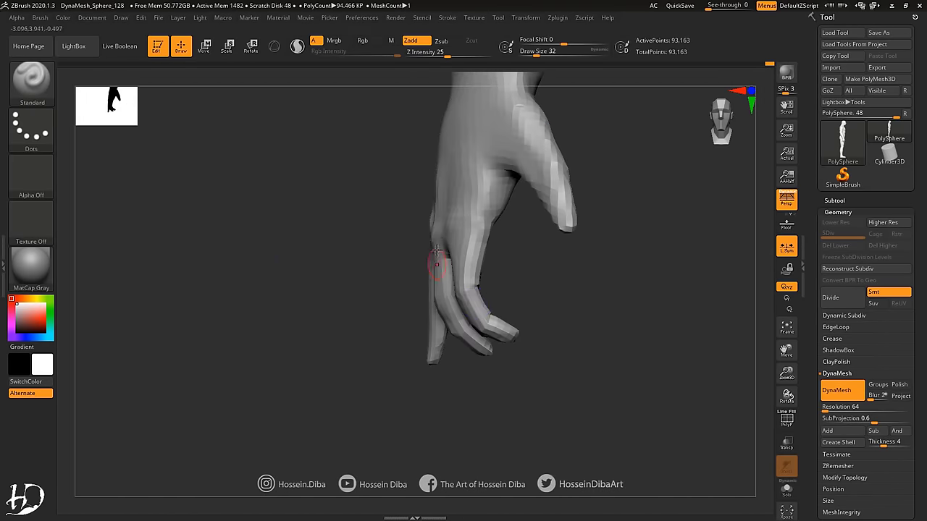
# Step: Mask all but another finger and set a rotation line along it to bend it
pyautogui.moveTo(430, 268); pyautogui.dragTo(467, 354, button='right')
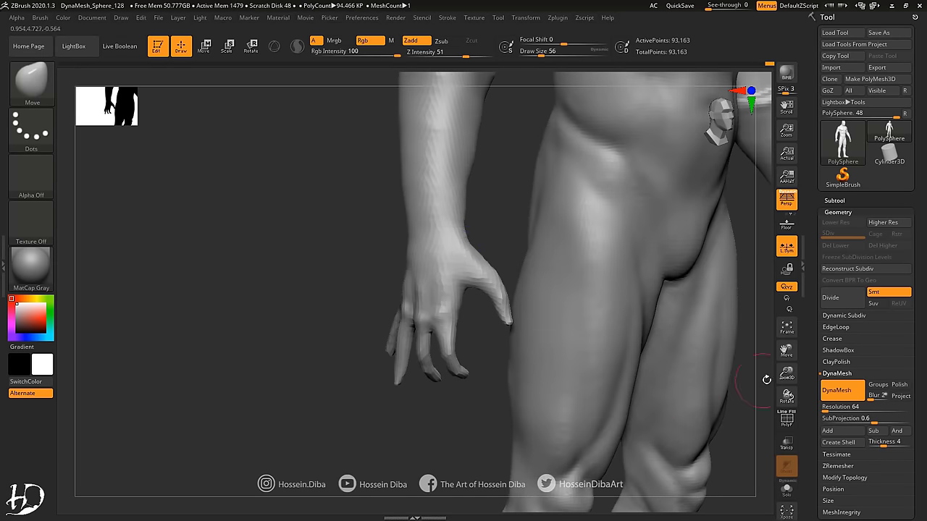
pyautogui.keyDown('ctrl'); pyautogui.moveTo(766, 380); pyautogui.dragTo(687, 352, button='right'); pyautogui.keyUp('ctrl')
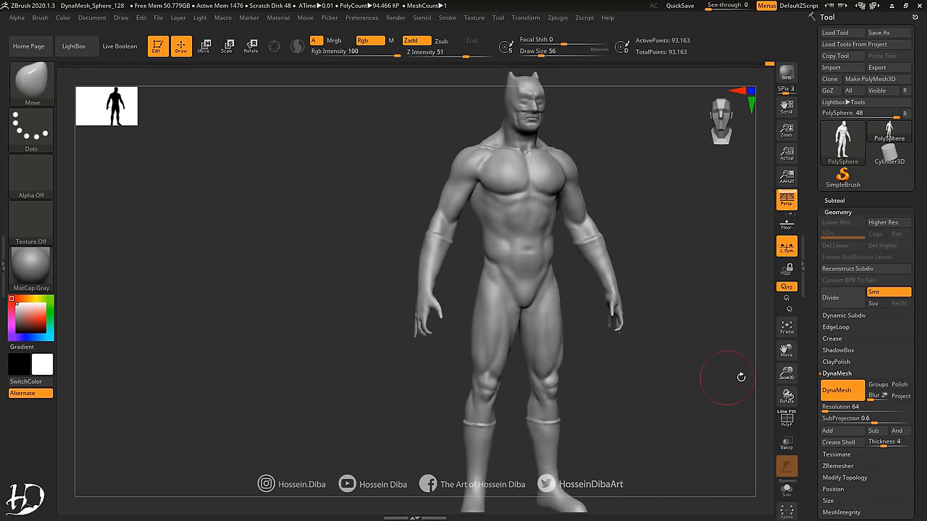
pyautogui.keyDown('ctrl'); pyautogui.moveTo(738, 379); pyautogui.dragTo(528, 285, button='right'); pyautogui.keyUp('ctrl')
pyautogui.keyDown('ctrl'); pyautogui.moveTo(497, 289); pyautogui.dragTo(533, 395); pyautogui.keyUp('ctrl')
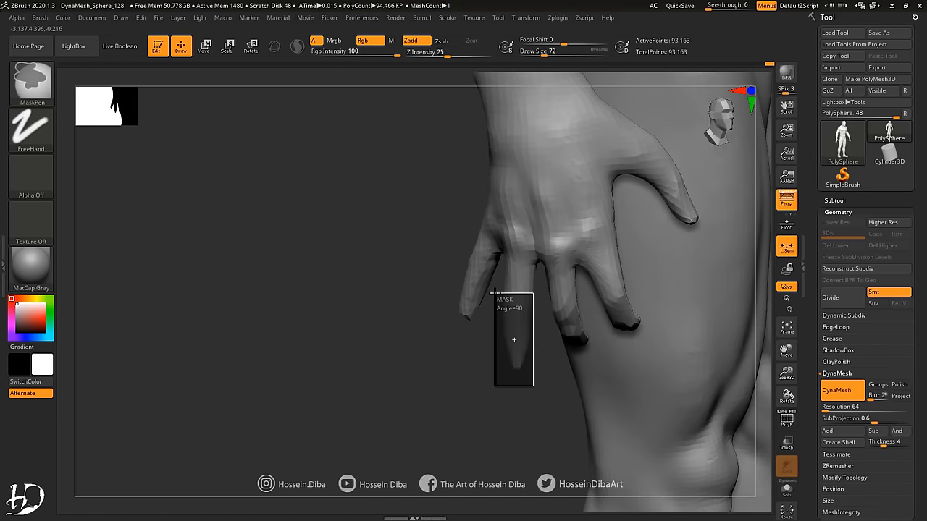
pyautogui.press('r')
pyautogui.moveTo(510, 312)
pyautogui.mouseDown()
pyautogui.moveTo(510, 373)
pyautogui.moveTo(549, 294)
pyautogui.moveTo(493, 348)
pyautogui.moveTo(487, 367)
pyautogui.mouseUp()
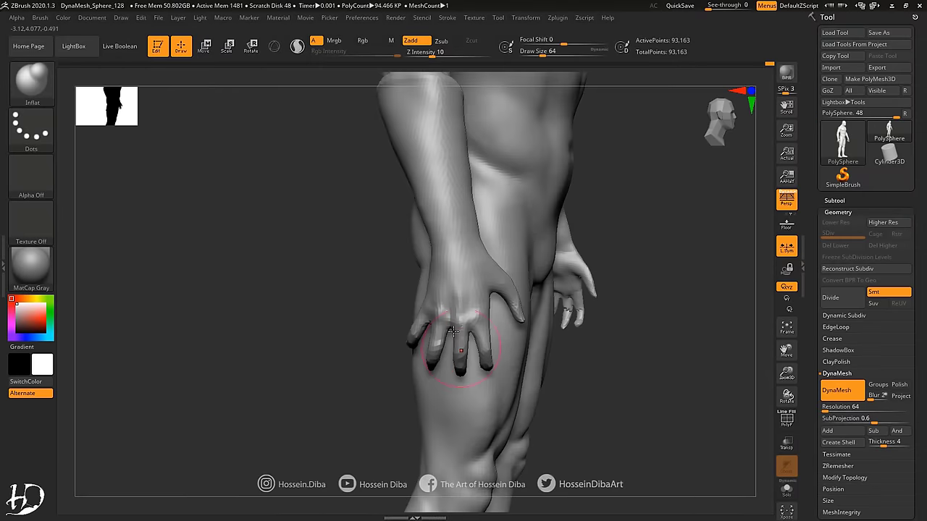
# Step: Smooth the rib striations along the torso's side, then review the chest and abs from the front
pyautogui.moveTo(678, 362); pyautogui.dragTo(283, 155)
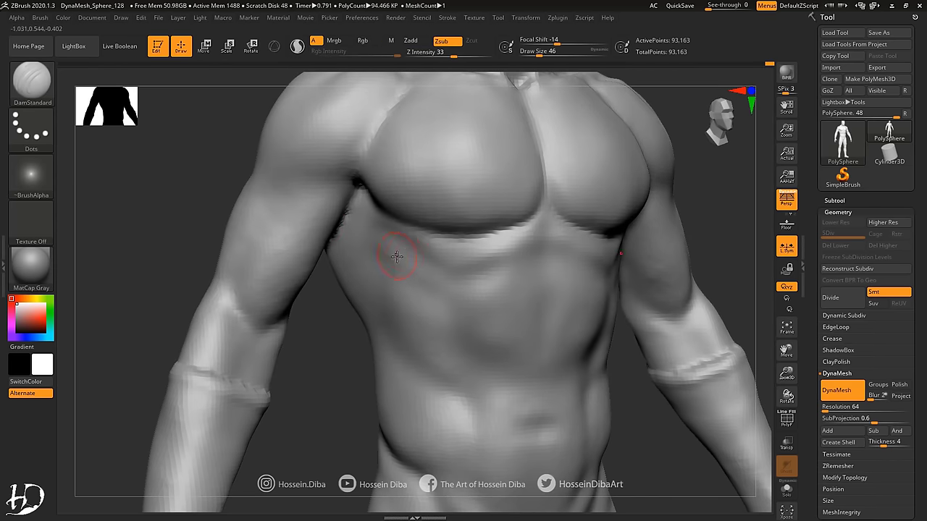
pyautogui.moveTo(416, 253); pyautogui.dragTo(375, 298, button='right')
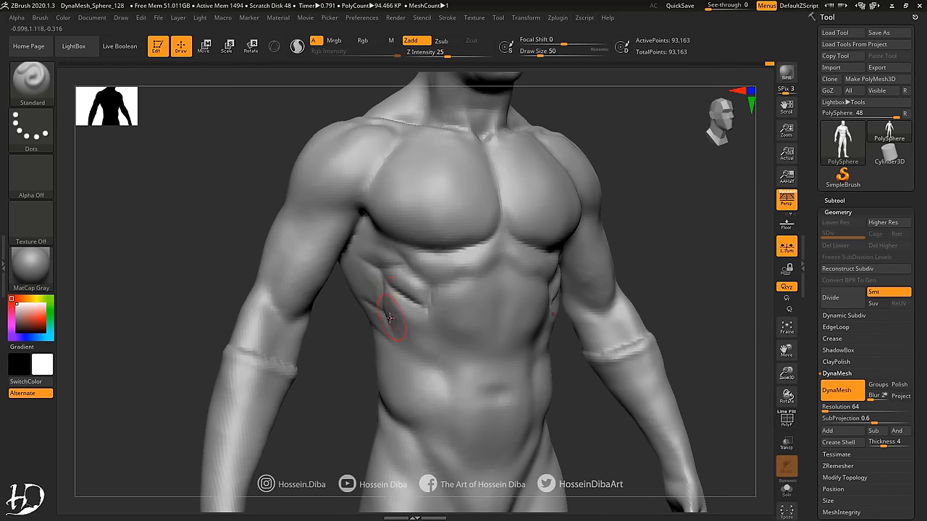
pyautogui.keyDown('shift'); pyautogui.moveTo(374, 301); pyautogui.dragTo(380, 328); pyautogui.keyUp('shift')
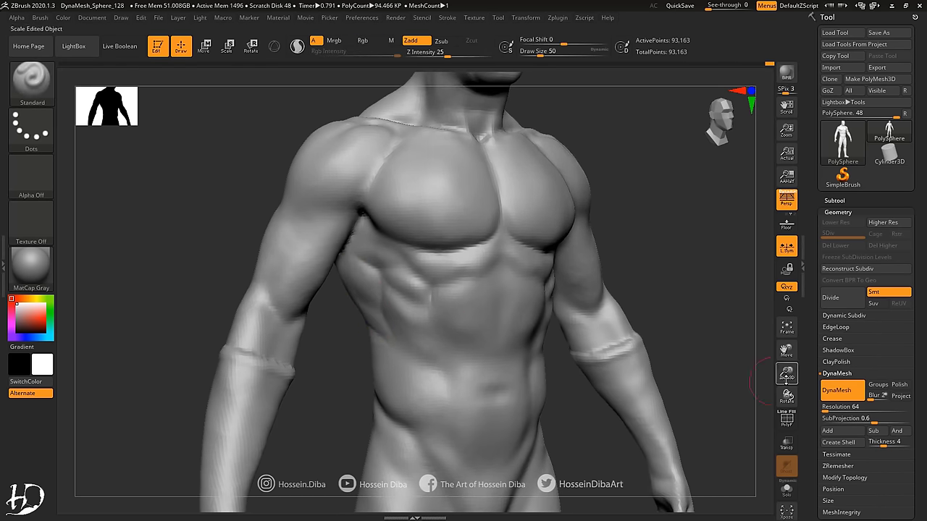
pyautogui.press('f')
pyautogui.keyDown('alt'); pyautogui.moveTo(222, 256); pyautogui.dragTo(462, 264); pyautogui.keyUp('alt')
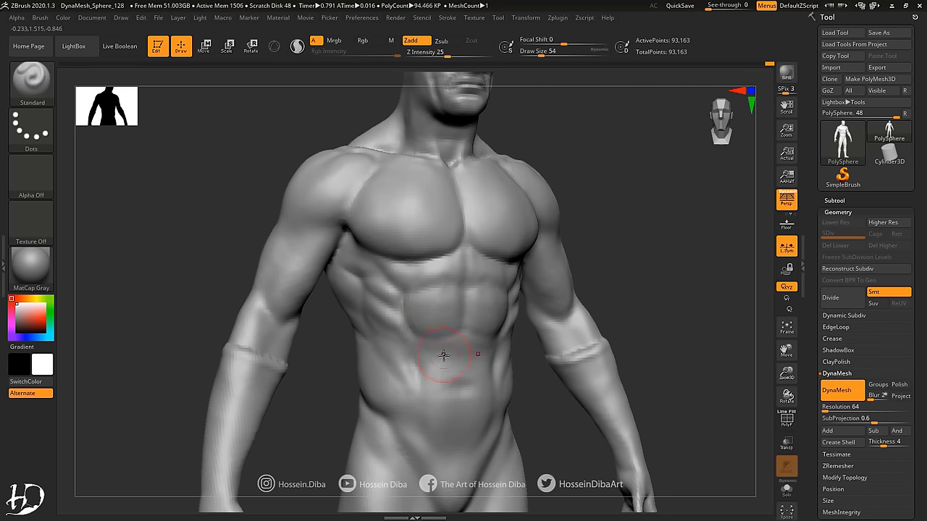
pyautogui.moveTo(275, 254); pyautogui.dragTo(251, 236)
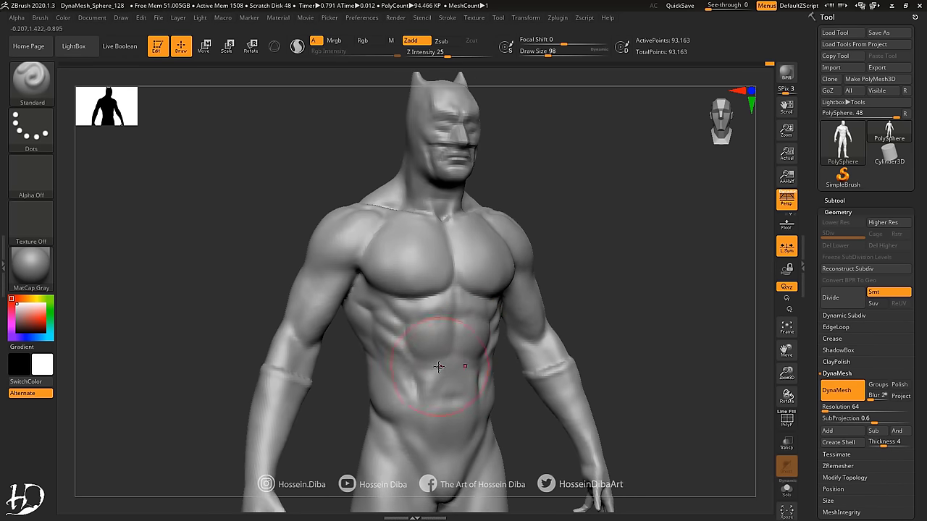
pyautogui.moveTo(717, 365); pyautogui.dragTo(638, 316)
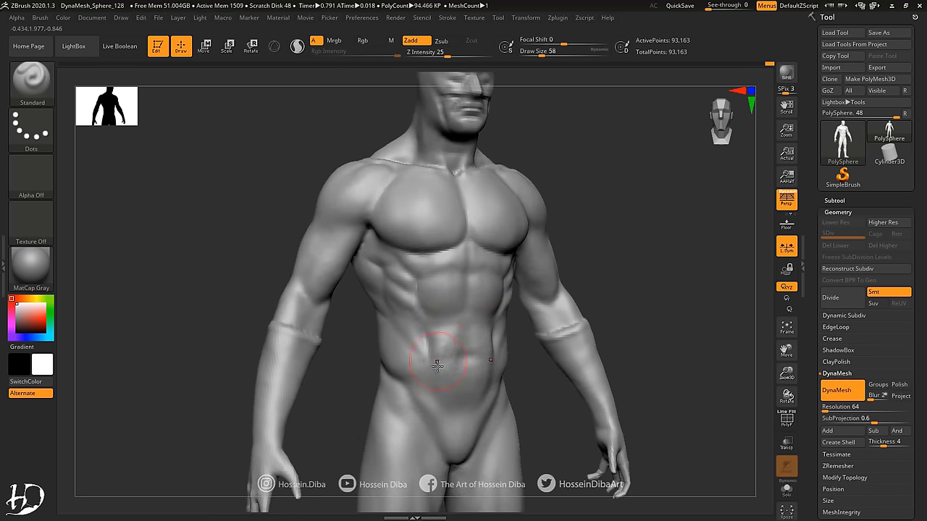
pyautogui.moveTo(490, 387)
pyautogui.mouseDown(button='right')
pyautogui.moveTo(374, 306)
pyautogui.moveTo(389, 322)
pyautogui.moveTo(352, 309)
pyautogui.moveTo(452, 314)
pyautogui.moveTo(756, 374)
pyautogui.moveTo(496, 300)
pyautogui.mouseUp(button='right')
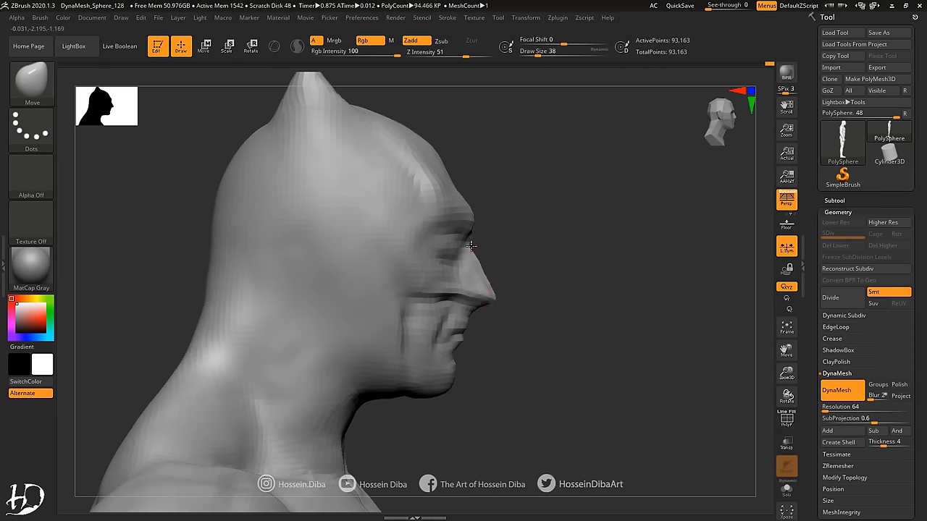
# Step: Zoom in on the head from the front and below, changing from Standard to the Move brush
pyautogui.moveTo(434, 292)
pyautogui.mouseDown(button='right')
pyautogui.moveTo(434, 304)
pyautogui.moveTo(351, 289)
pyautogui.moveTo(394, 295)
pyautogui.moveTo(435, 283)
pyautogui.moveTo(499, 242)
pyautogui.moveTo(444, 209)
pyautogui.mouseUp(button='right')
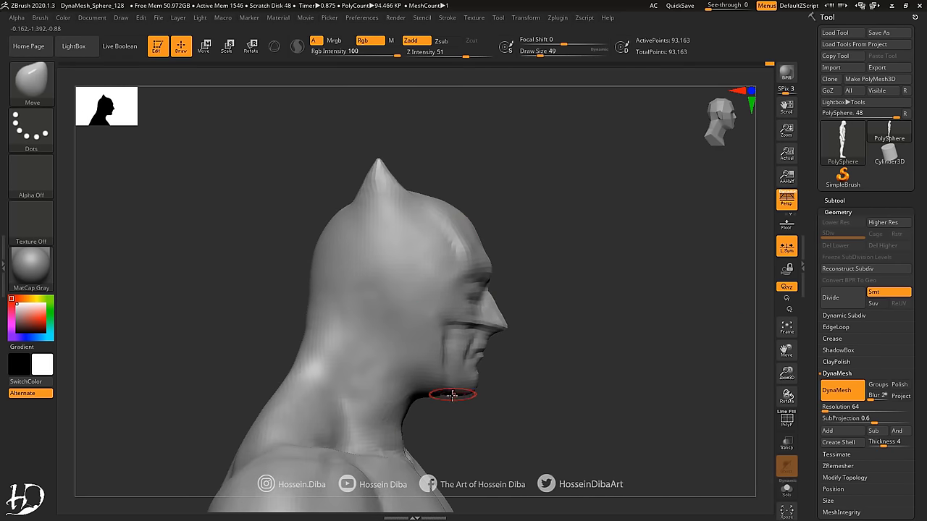
pyautogui.moveTo(464, 392)
pyautogui.mouseDown(button='right')
pyautogui.moveTo(373, 215)
pyautogui.moveTo(562, 197)
pyautogui.mouseUp(button='right')
pyautogui.press('b')
pyautogui.press('s')
pyautogui.press('t')
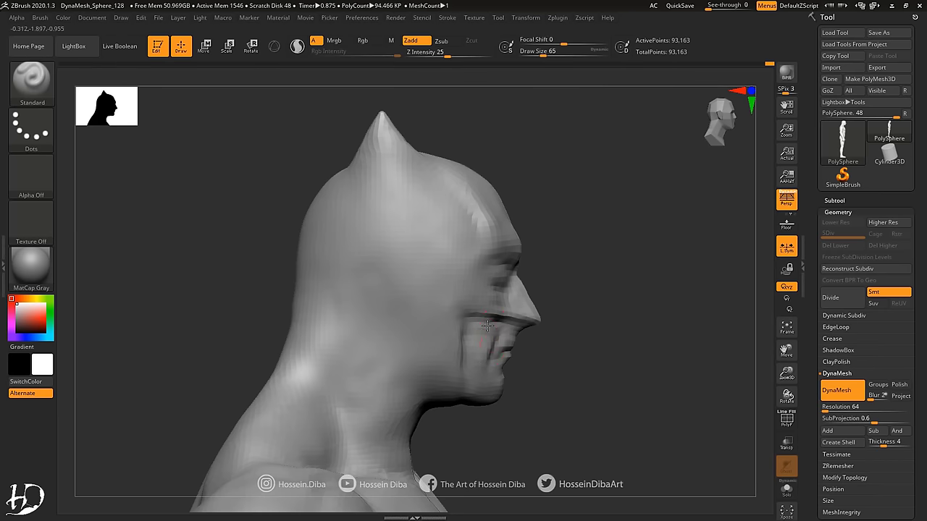
pyautogui.moveTo(488, 326)
pyautogui.mouseDown(button='right')
pyautogui.moveTo(504, 377)
pyautogui.moveTo(548, 389)
pyautogui.moveTo(330, 297)
pyautogui.moveTo(477, 238)
pyautogui.mouseUp(button='right')
pyautogui.moveTo(379, 290)
pyautogui.mouseDown(button='right')
pyautogui.moveTo(548, 369)
pyautogui.moveTo(526, 305)
pyautogui.mouseUp(button='right')
pyautogui.press('b')
pyautogui.press('m')
pyautogui.press('v')
# Step: Smooth the side of the neck and the hollow under the jaw with the Standard brush
pyautogui.moveTo(460, 285)
pyautogui.mouseDown(button='right')
pyautogui.moveTo(548, 294)
pyautogui.moveTo(257, 201)
pyautogui.mouseUp(button='right')
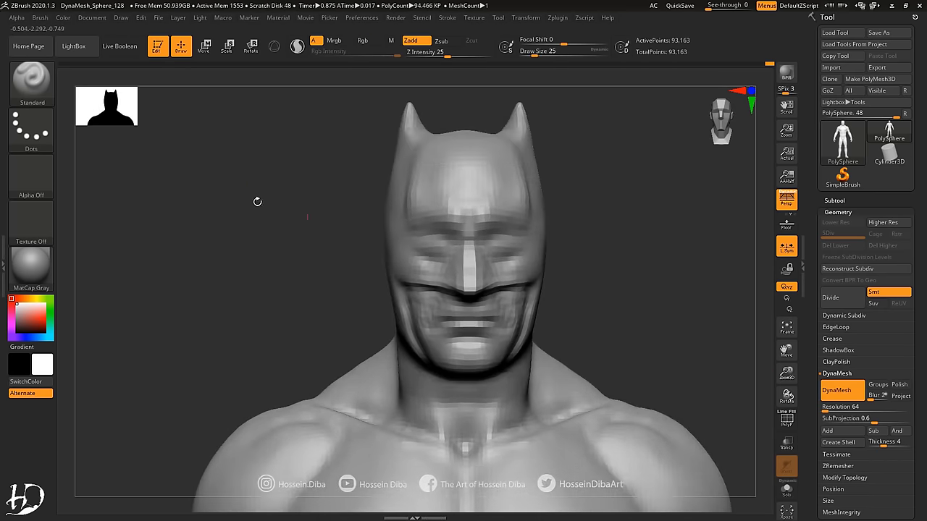
pyautogui.moveTo(446, 338)
pyautogui.mouseDown(button='right')
pyautogui.moveTo(463, 318)
pyautogui.moveTo(551, 304)
pyautogui.moveTo(664, 319)
pyautogui.moveTo(443, 240)
pyautogui.moveTo(320, 244)
pyautogui.mouseUp(button='right')
pyautogui.press('b')
pyautogui.press('s')
pyautogui.press('t')
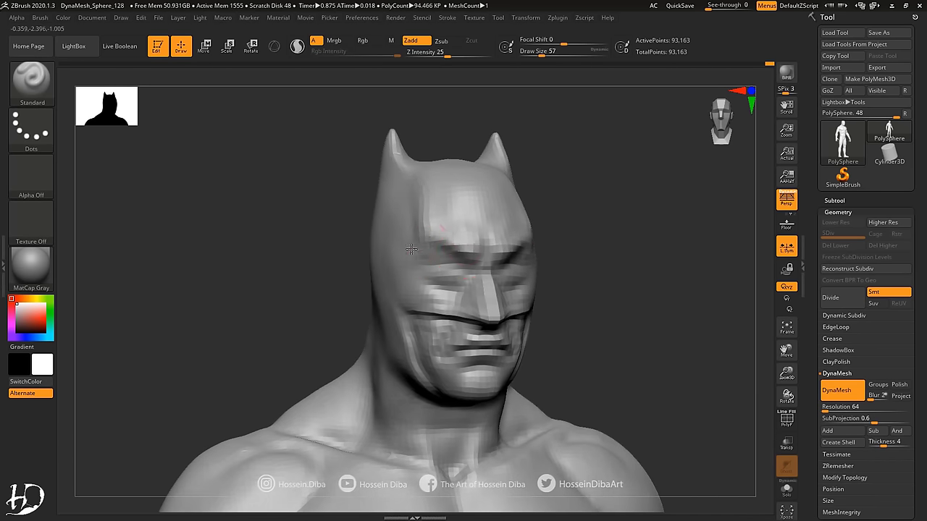
pyautogui.moveTo(762, 348)
pyautogui.mouseDown(button='right')
pyautogui.moveTo(310, 304)
pyautogui.moveTo(572, 341)
pyautogui.moveTo(393, 306)
pyautogui.moveTo(368, 280)
pyautogui.moveTo(352, 331)
pyautogui.moveTo(441, 339)
pyautogui.mouseUp(button='right')
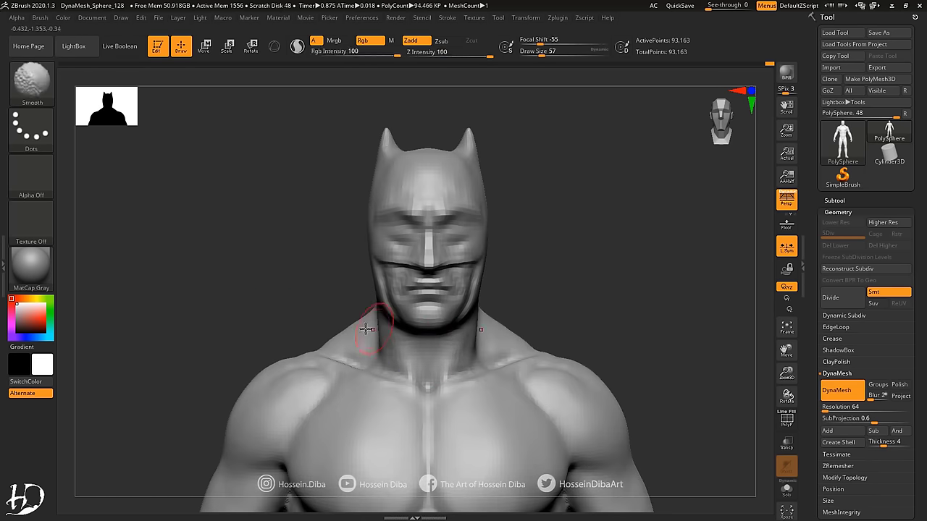
pyautogui.moveTo(367, 329)
pyautogui.mouseDown(button='right')
pyautogui.moveTo(362, 372)
pyautogui.moveTo(359, 310)
pyautogui.mouseUp(button='right')
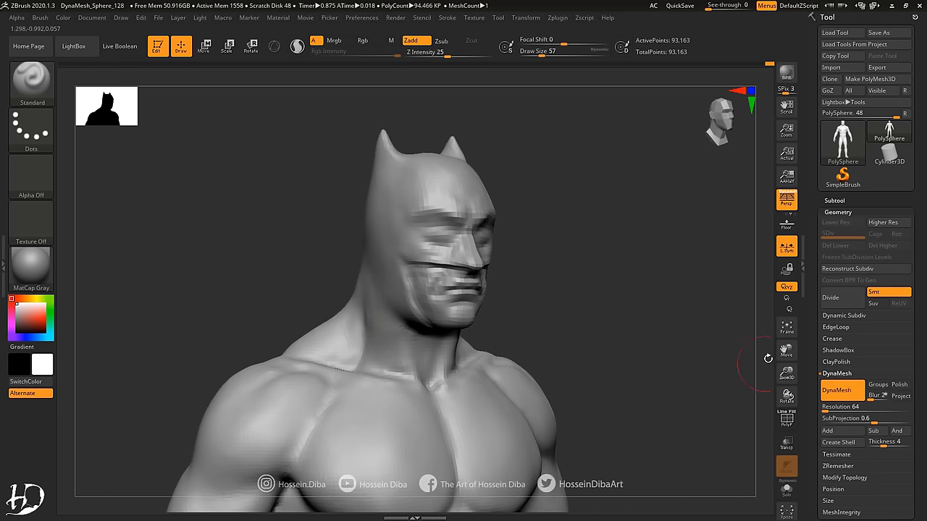
pyautogui.moveTo(768, 358)
pyautogui.mouseDown(button='right')
pyautogui.moveTo(554, 292)
pyautogui.moveTo(633, 292)
pyautogui.moveTo(540, 287)
pyautogui.moveTo(513, 239)
pyautogui.moveTo(664, 306)
pyautogui.mouseUp(button='right')
pyautogui.press('f')
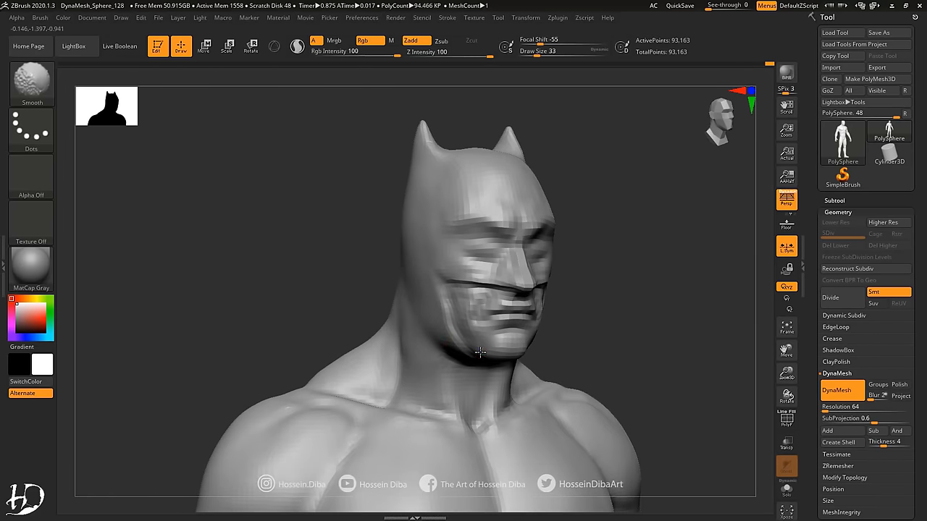
pyautogui.moveTo(480, 352); pyautogui.dragTo(450, 279, button='right')
pyautogui.moveTo(450, 350); pyautogui.dragTo(443, 362, button='right')
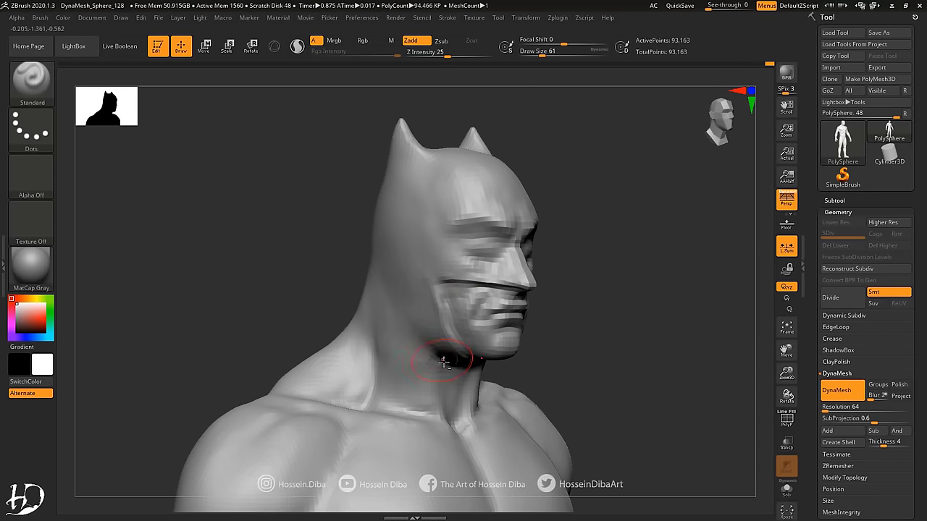
# Step: Pull the left cowl ear into a new shape with the Move brush
pyautogui.moveTo(309, 276)
pyautogui.mouseDown(button='right')
pyautogui.moveTo(339, 354)
pyautogui.moveTo(162, 286)
pyautogui.mouseUp(button='right')
pyautogui.press('b')
pyautogui.press('m')
pyautogui.press('v')
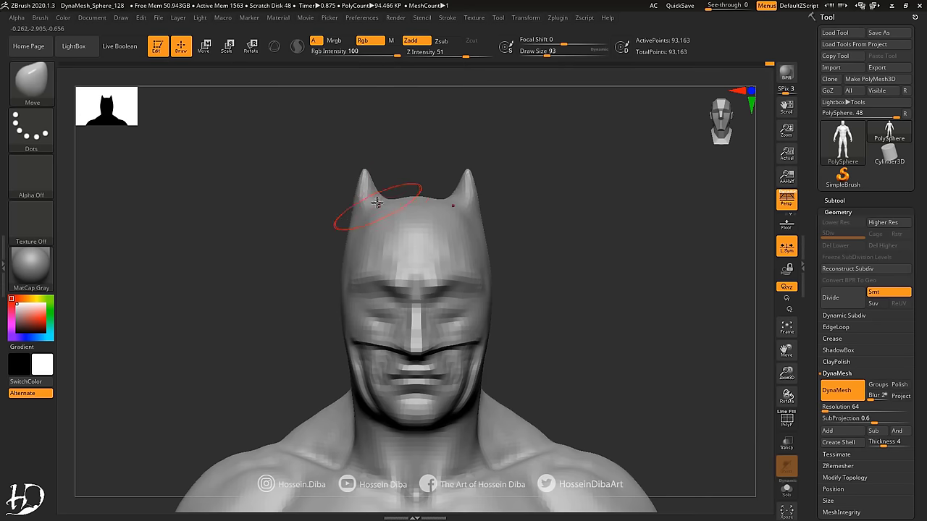
pyautogui.moveTo(377, 185); pyautogui.dragTo(369, 164, button='right')
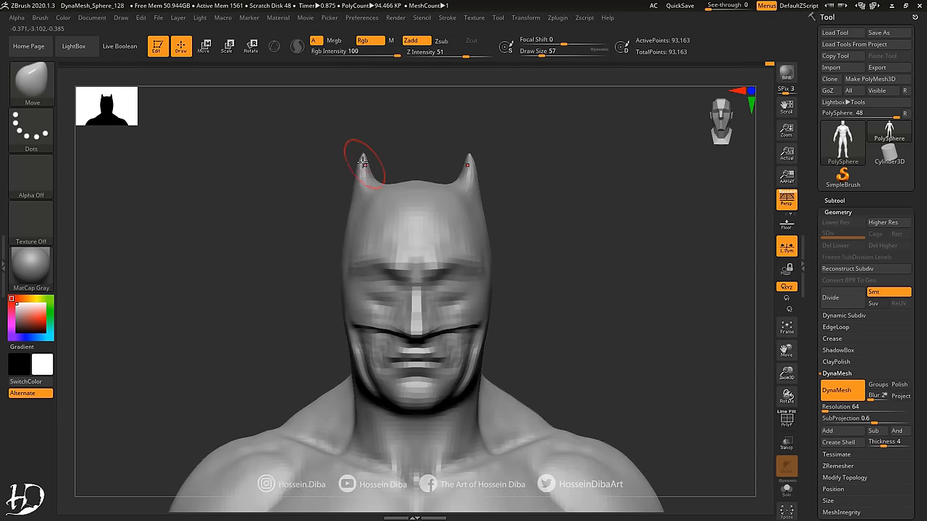
pyautogui.moveTo(309, 296)
pyautogui.mouseDown(button='right')
pyautogui.moveTo(391, 166)
pyautogui.moveTo(310, 251)
pyautogui.moveTo(339, 314)
pyautogui.moveTo(275, 339)
pyautogui.moveTo(271, 317)
pyautogui.moveTo(647, 338)
pyautogui.moveTo(528, 299)
pyautogui.moveTo(434, 300)
pyautogui.moveTo(592, 314)
pyautogui.moveTo(650, 277)
pyautogui.moveTo(459, 316)
pyautogui.moveTo(424, 252)
pyautogui.mouseUp(button='right')
pyautogui.press('b')
pyautogui.press('s')
pyautogui.press('t')
# Step: Turn the figure to the back of the forearm glove with the Move brush loaded
pyautogui.press('f')
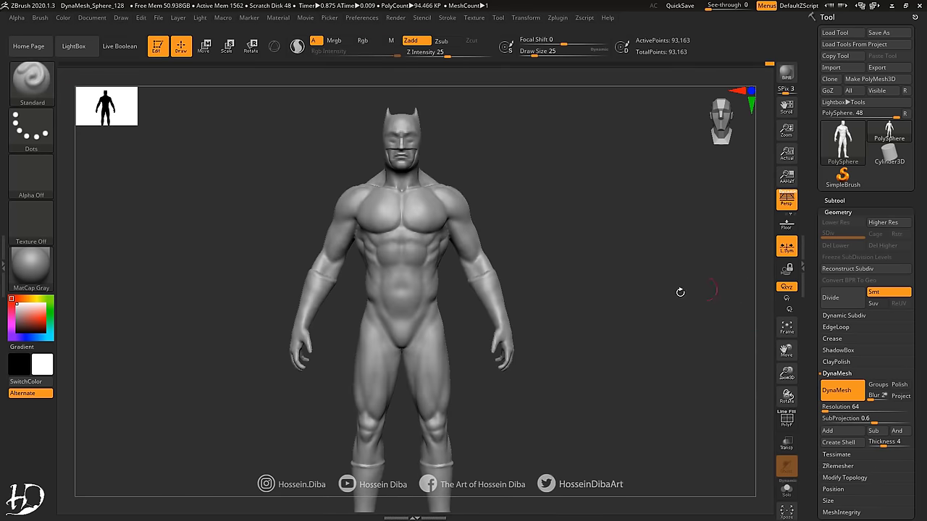
pyautogui.moveTo(678, 292)
pyautogui.keyDown('alt'); pyautogui.mouseDown(button='right')
pyautogui.moveTo(631, 341)
pyautogui.moveTo(670, 337)
pyautogui.moveTo(479, 367)
pyautogui.moveTo(286, 306)
pyautogui.moveTo(397, 321)
pyautogui.mouseUp(button='right'); pyautogui.keyUp('alt')
pyautogui.press('b')
pyautogui.press('m')
pyautogui.press('v')
pyautogui.moveTo(669, 318); pyautogui.dragTo(405, 310, button='right')
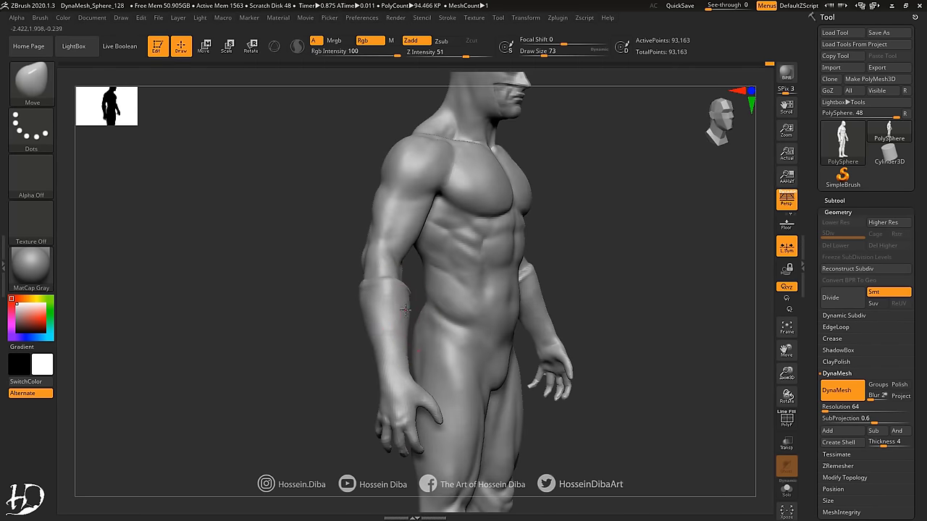
pyautogui.moveTo(378, 394)
pyautogui.mouseDown(button='right')
pyautogui.moveTo(306, 289)
pyautogui.moveTo(346, 296)
pyautogui.mouseUp(button='right')
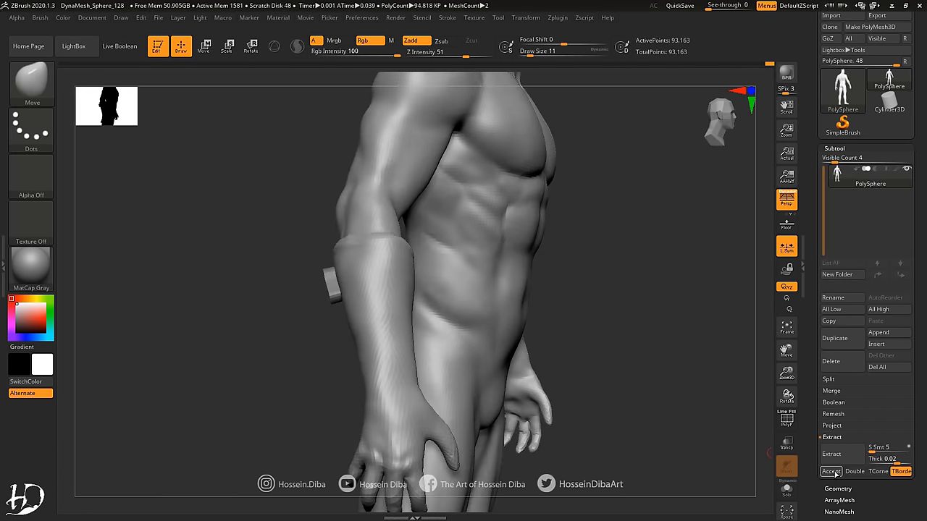
# Step: Load the Move brush and orbit around the forearm to inspect the extracted fin piece
pyautogui.press('b')
pyautogui.press('m')
pyautogui.press('v')
pyautogui.moveTo(393, 269)
pyautogui.mouseDown(button='right')
pyautogui.moveTo(134, 154)
pyautogui.moveTo(386, 277)
pyautogui.mouseUp(button='right')
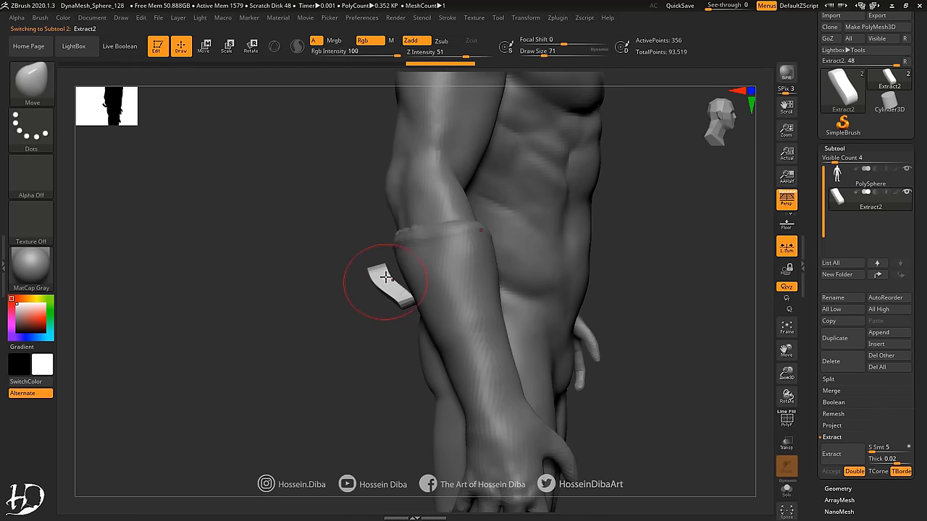
pyautogui.moveTo(366, 310)
pyautogui.mouseDown(button='right')
pyautogui.moveTo(372, 269)
pyautogui.moveTo(400, 271)
pyautogui.moveTo(517, 331)
pyautogui.moveTo(726, 354)
pyautogui.moveTo(615, 333)
pyautogui.moveTo(347, 227)
pyautogui.moveTo(403, 275)
pyautogui.moveTo(249, 192)
pyautogui.mouseUp(button='right')
pyautogui.press('w')
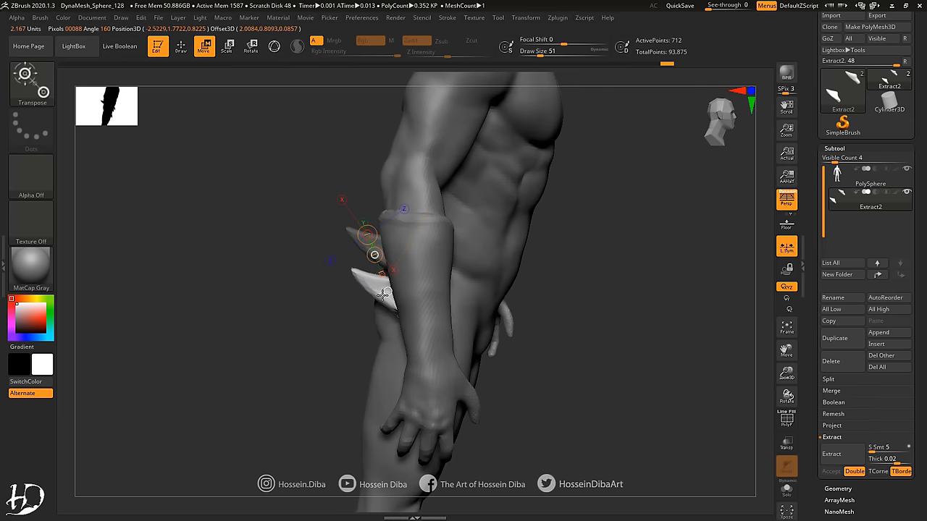
pyautogui.press('q')
# Step: Move and rotate the fin into a spike on the forearm with Transpose, checking all sides
pyautogui.moveTo(325, 288)
pyautogui.mouseDown(button='right')
pyautogui.moveTo(380, 265)
pyautogui.moveTo(641, 331)
pyautogui.moveTo(385, 181)
pyautogui.moveTo(347, 289)
pyautogui.moveTo(442, 307)
pyautogui.moveTo(411, 345)
pyautogui.mouseUp(button='right')
pyautogui.press('w')
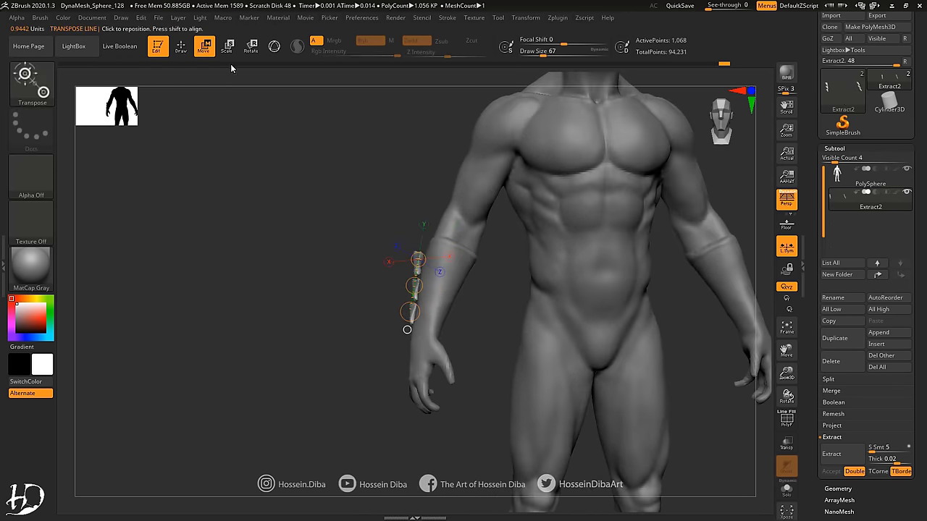
pyautogui.press('w')
pyautogui.moveTo(404, 240)
pyautogui.mouseDown(button='right')
pyautogui.moveTo(358, 285)
pyautogui.moveTo(331, 276)
pyautogui.moveTo(538, 311)
pyautogui.moveTo(768, 371)
pyautogui.moveTo(341, 290)
pyautogui.mouseUp(button='right')
pyautogui.press('q')
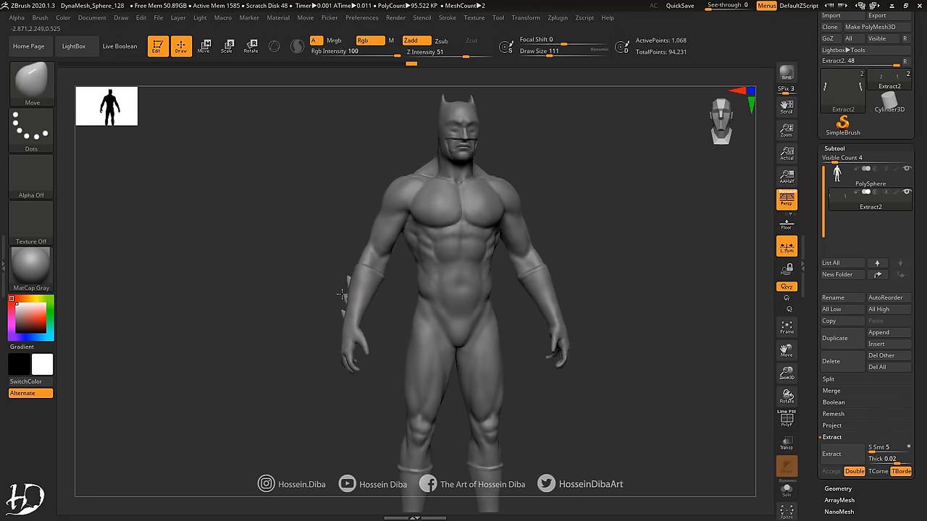
pyautogui.moveTo(771, 373); pyautogui.dragTo(671, 321, button='right')
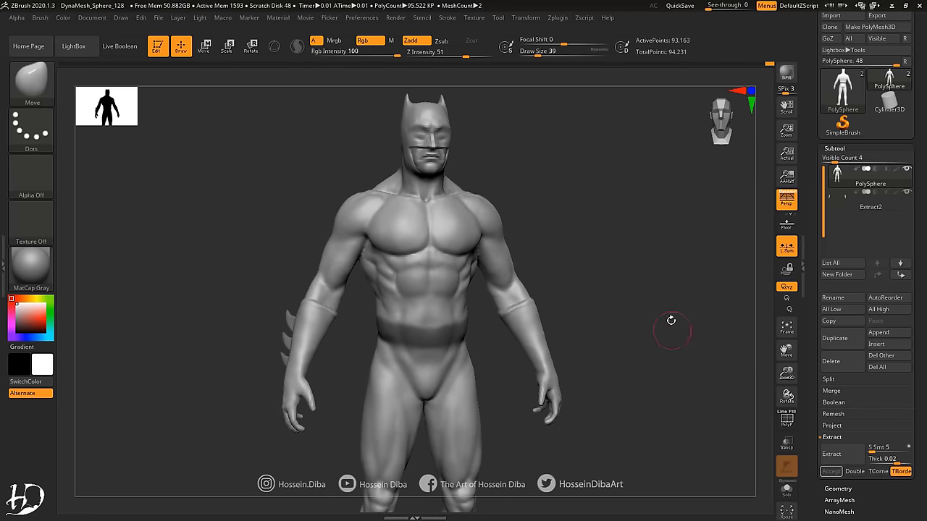
# Step: Accept the belt extraction and ZRemesh it, checking the new quad topology with PolyF
pyautogui.keyDown('alt'); pyautogui.click(424, 329); pyautogui.keyUp('alt')
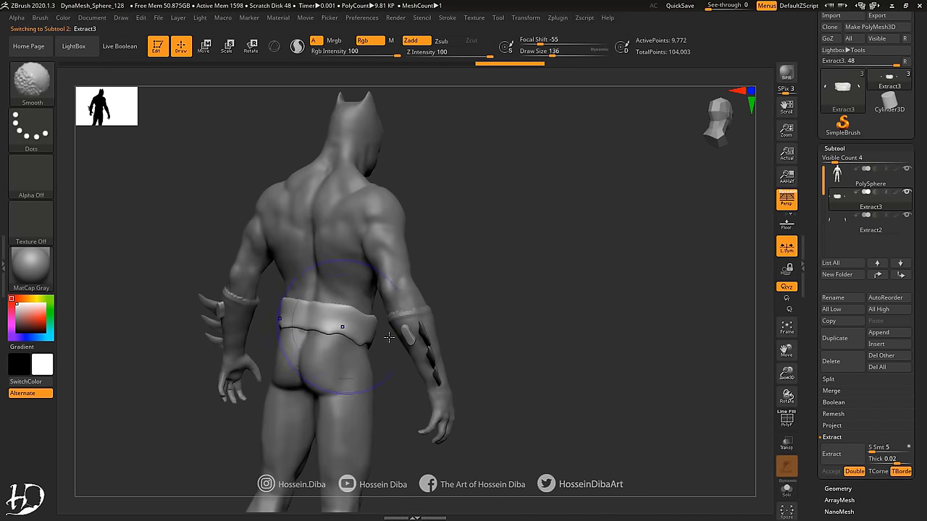
pyautogui.moveTo(368, 329); pyautogui.dragTo(239, 268, button='right')
pyautogui.click(834, 148)
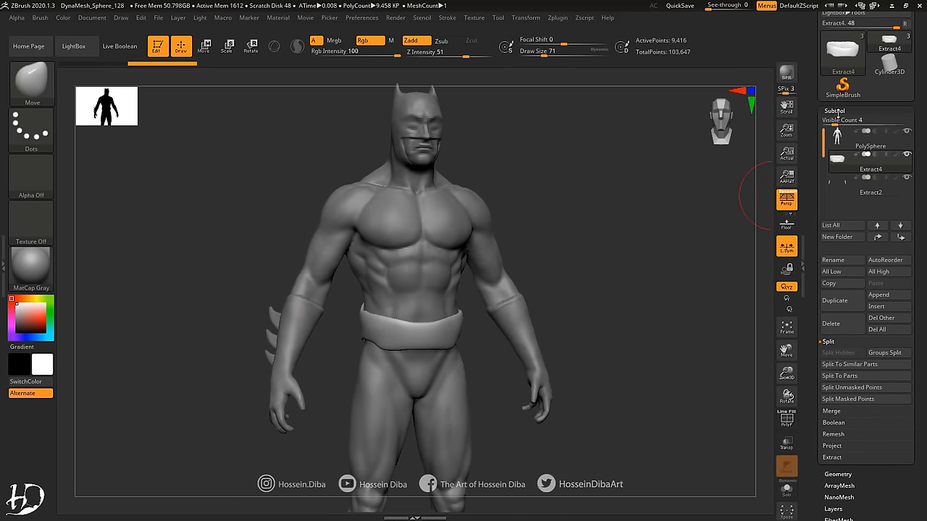
pyautogui.click(838, 122)
pyautogui.click(838, 307)
pyautogui.hotkey('shift', 'f')
pyautogui.click(838, 324)
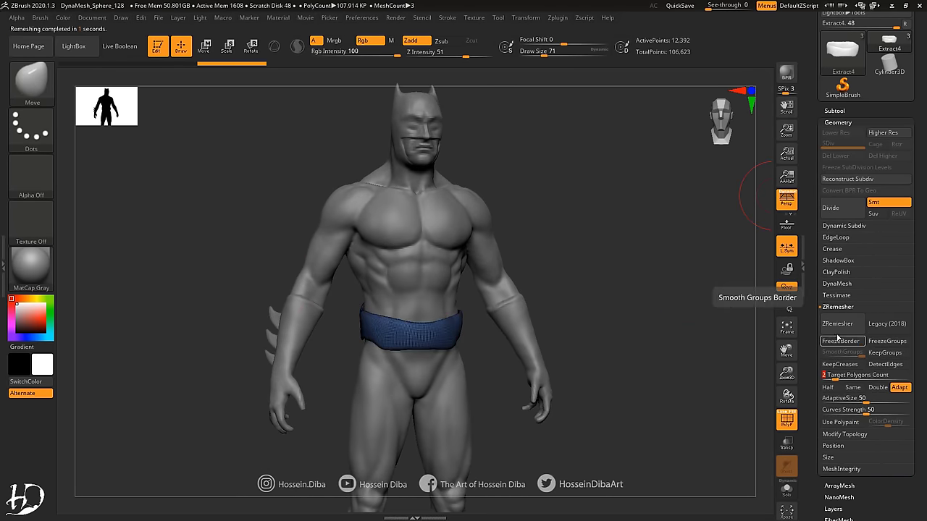
pyautogui.hotkey('shift', 'f')
pyautogui.press('f')
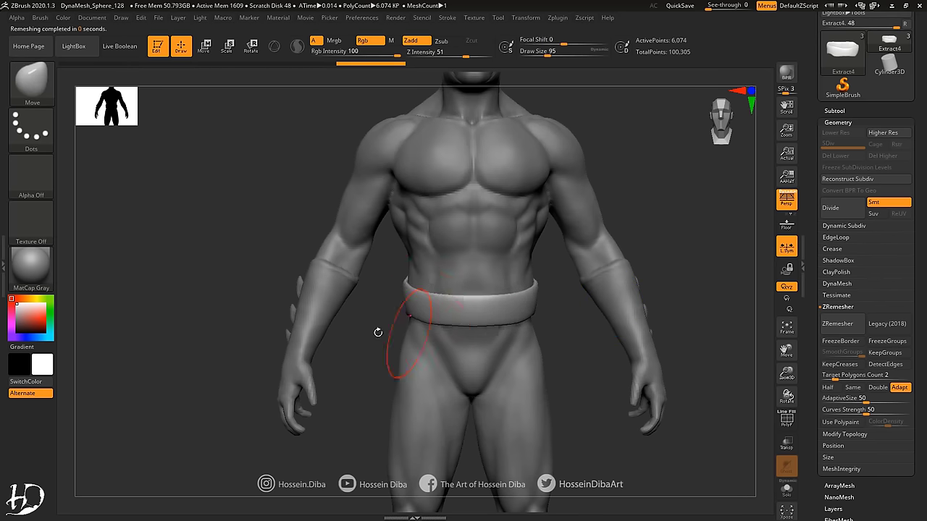
pyautogui.moveTo(378, 332)
pyautogui.mouseDown(button='right')
pyautogui.moveTo(435, 269)
pyautogui.moveTo(703, 335)
pyautogui.moveTo(393, 300)
pyautogui.moveTo(227, 193)
pyautogui.moveTo(542, 303)
pyautogui.moveTo(114, 121)
pyautogui.mouseUp(button='right')
# Step: Thicken and flatten the belt with Inflat, hPolish and Move from side and front views
pyautogui.press('b')
pyautogui.press('i')
pyautogui.press('n')
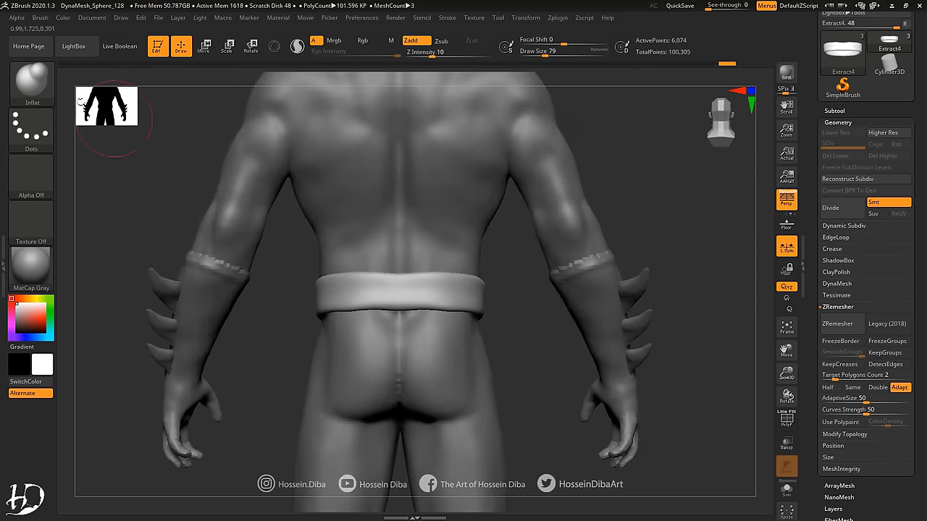
pyautogui.press('b')
pyautogui.press('h')
pyautogui.press('p')
pyautogui.moveTo(114, 122)
pyautogui.mouseDown(button='right')
pyautogui.moveTo(590, 362)
pyautogui.moveTo(670, 359)
pyautogui.mouseUp(button='right')
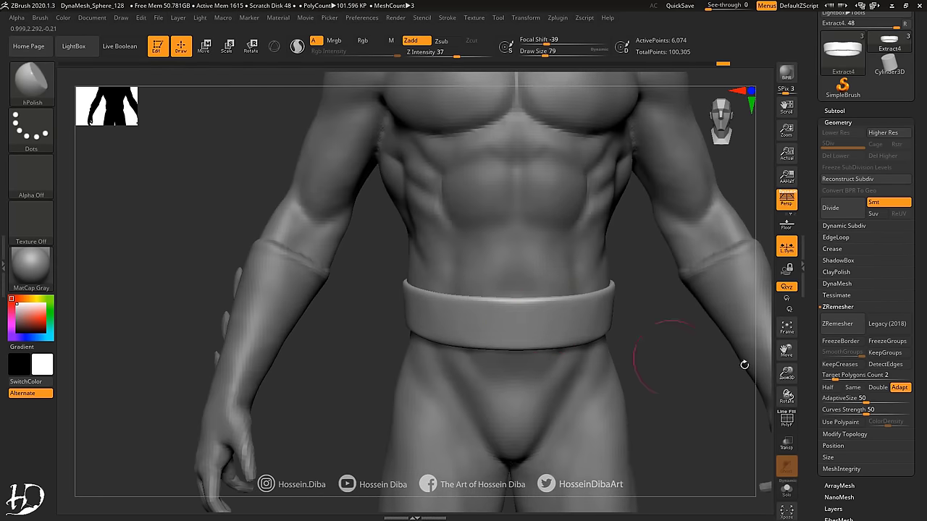
pyautogui.press('b')
pyautogui.press('m')
pyautogui.press('v')
pyautogui.moveTo(744, 365)
pyautogui.mouseDown(button='right')
pyautogui.moveTo(290, 290)
pyautogui.moveTo(360, 328)
pyautogui.mouseUp(button='right')
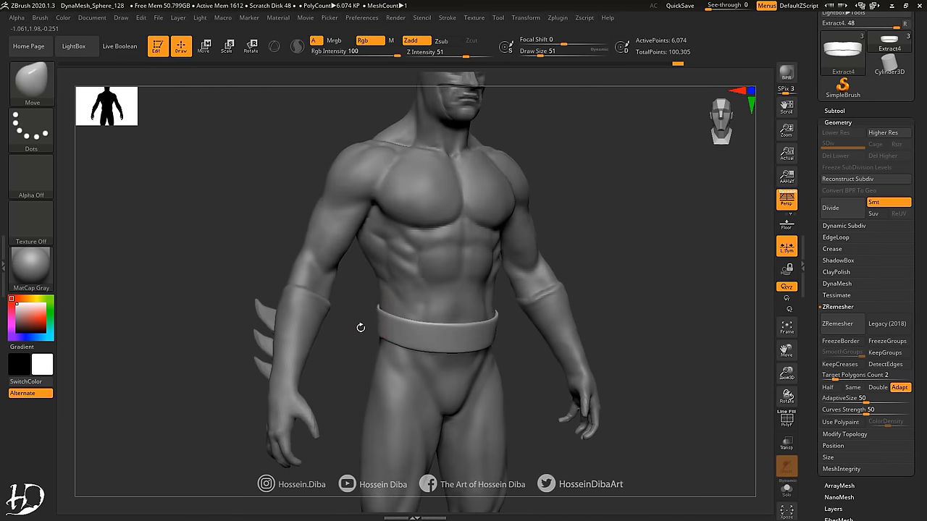
pyautogui.moveTo(279, 341)
pyautogui.mouseDown(button='right')
pyautogui.moveTo(869, 394)
pyautogui.moveTo(474, 316)
pyautogui.moveTo(335, 351)
pyautogui.moveTo(406, 217)
pyautogui.moveTo(460, 313)
pyautogui.mouseUp(button='right')
# Step: Give the belt another Inflat and hPolish pass up close, then switch to Standard
pyautogui.press('b')
pyautogui.press('i')
pyautogui.press('n')
pyautogui.press('b')
pyautogui.press('h')
pyautogui.press('p')
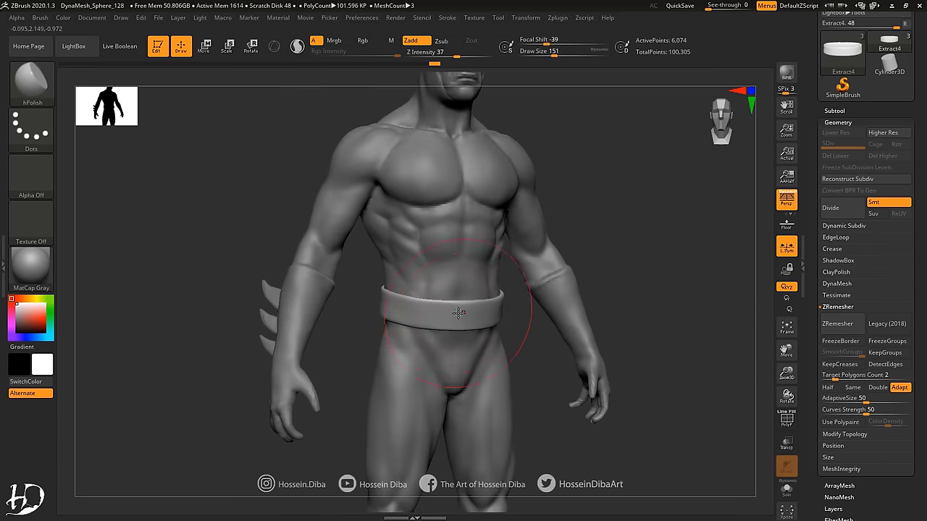
pyautogui.moveTo(376, 315)
pyautogui.mouseDown(button='right')
pyautogui.moveTo(544, 316)
pyautogui.moveTo(593, 330)
pyautogui.moveTo(802, 346)
pyautogui.moveTo(444, 317)
pyautogui.mouseUp(button='right')
pyautogui.press('b')
pyautogui.press('s')
pyautogui.press('t')
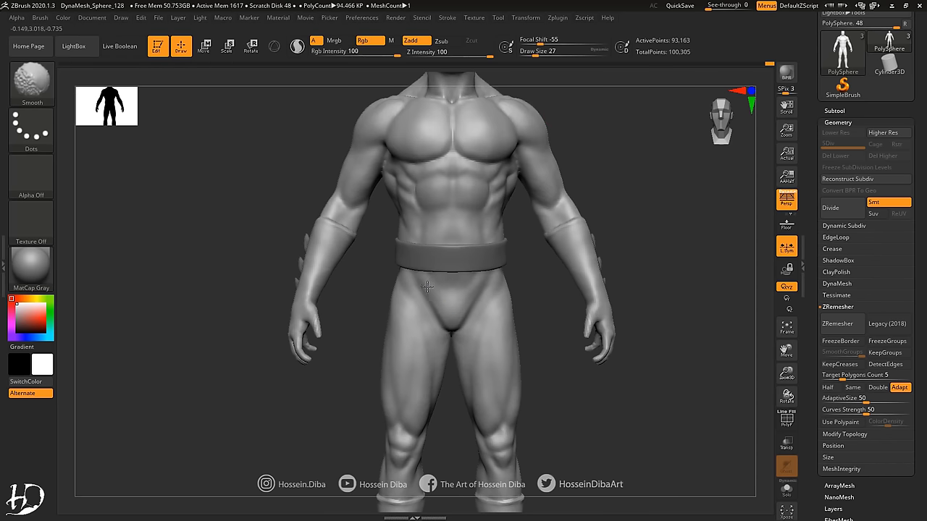
pyautogui.moveTo(421, 278); pyautogui.dragTo(340, 310, button='right')
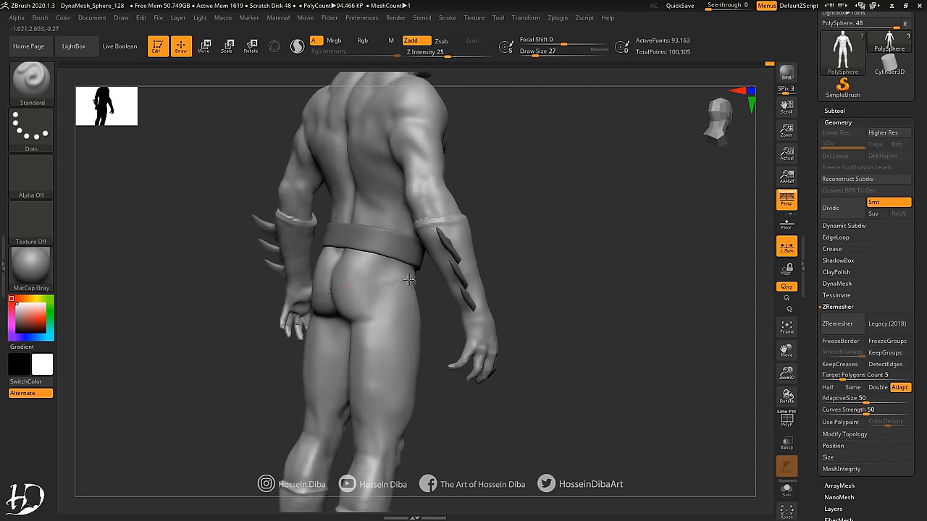
# Step: Carve a crease on the back of the hip with the DamStandard brush
pyautogui.press('b')
pyautogui.press('d')
pyautogui.press('s')
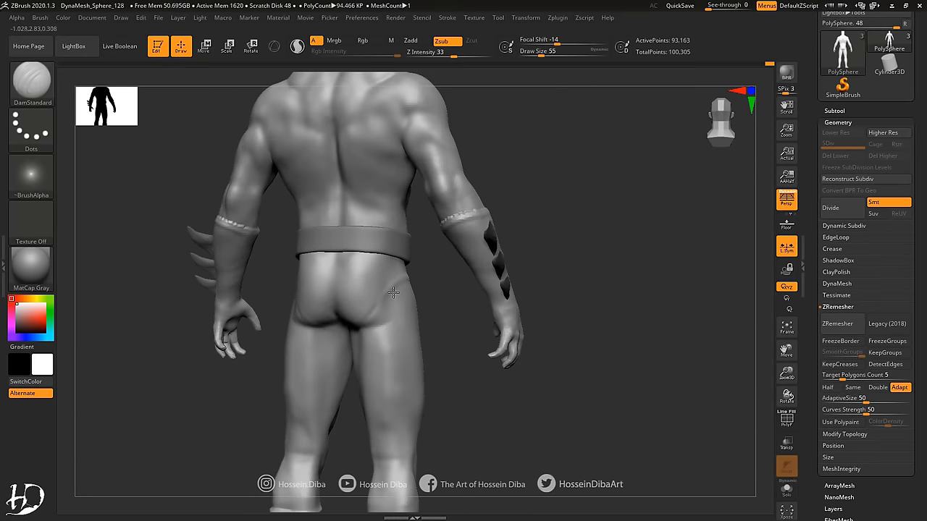
pyautogui.moveTo(332, 288)
pyautogui.mouseDown(button='right')
pyautogui.moveTo(585, 378)
pyautogui.moveTo(371, 319)
pyautogui.mouseUp(button='right')
pyautogui.press('f')
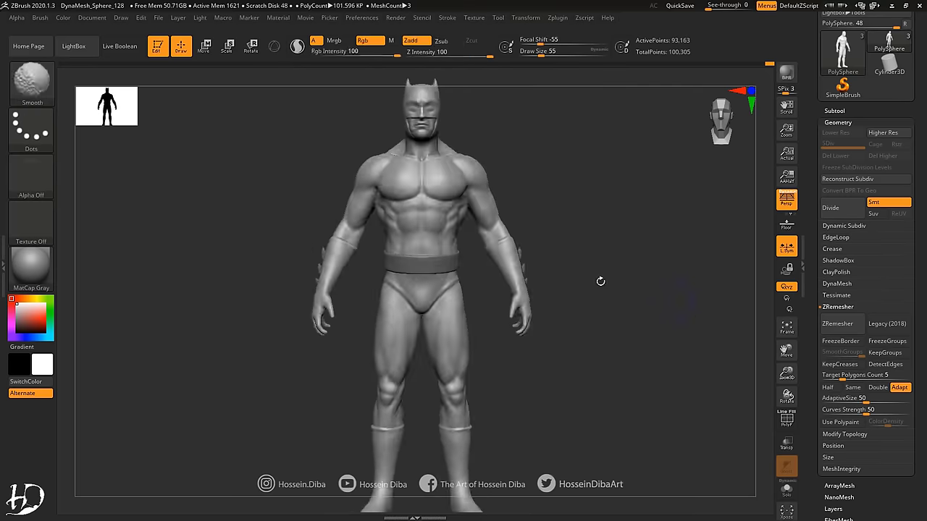
pyautogui.moveTo(251, 260)
pyautogui.mouseDown(button='right')
pyautogui.moveTo(528, 95)
pyautogui.moveTo(348, 313)
pyautogui.moveTo(399, 325)
pyautogui.mouseUp(button='right')
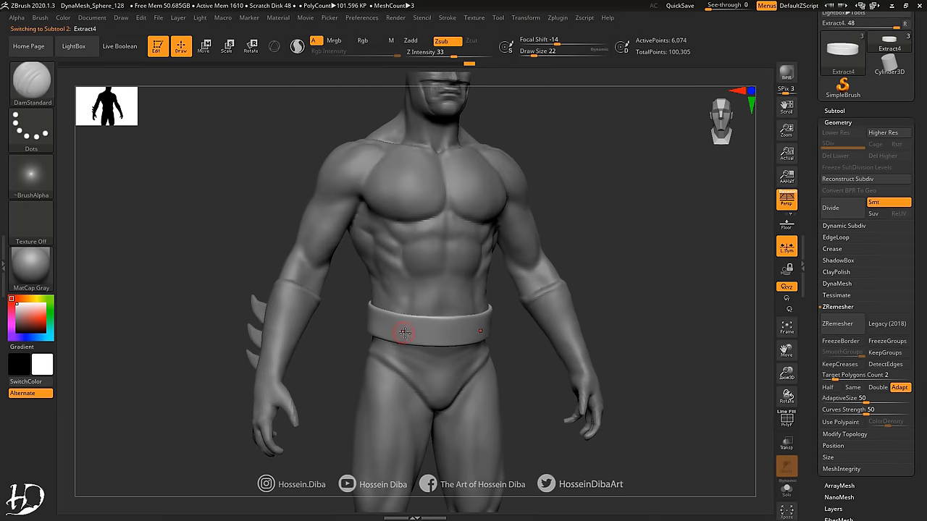
# Step: Select the belt subtool and accept the extracted pouch shapes as a new subtool
pyautogui.keyDown('alt'); pyautogui.click(394, 329); pyautogui.keyUp('alt')
pyautogui.click(834, 111)
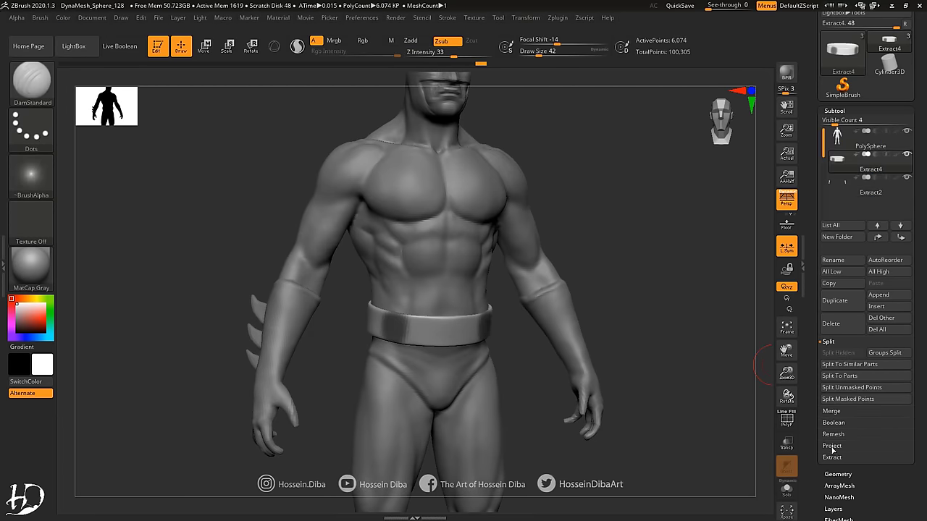
pyautogui.moveTo(738, 347); pyautogui.dragTo(715, 369)
pyautogui.click(830, 433)
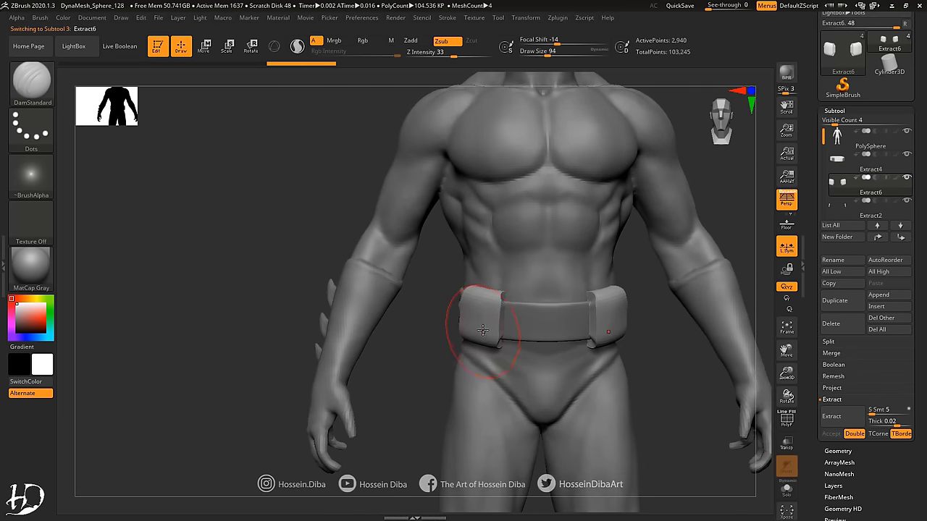
pyautogui.moveTo(174, 217)
pyautogui.mouseDown()
pyautogui.moveTo(201, 135)
pyautogui.moveTo(177, 126)
pyautogui.mouseUp()
# Step: Inflate and push the pouch shapes with Inflat and Move, reviewing them in three-quarter view
pyautogui.press('b')
pyautogui.press('i')
pyautogui.press('n')
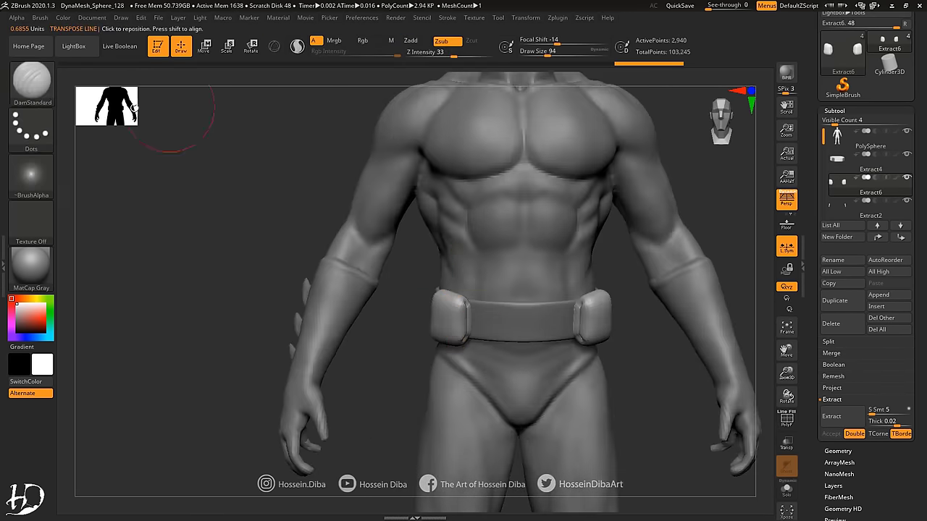
pyautogui.press('b')
pyautogui.press('m')
pyautogui.press('v')
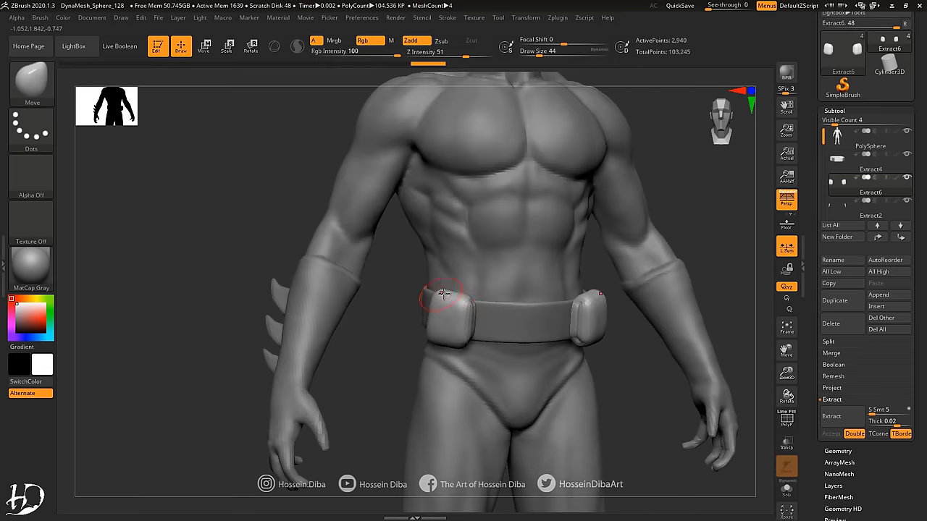
pyautogui.moveTo(465, 295)
pyautogui.mouseDown()
pyautogui.moveTo(372, 324)
pyautogui.moveTo(407, 341)
pyautogui.mouseUp()
pyautogui.press('f')
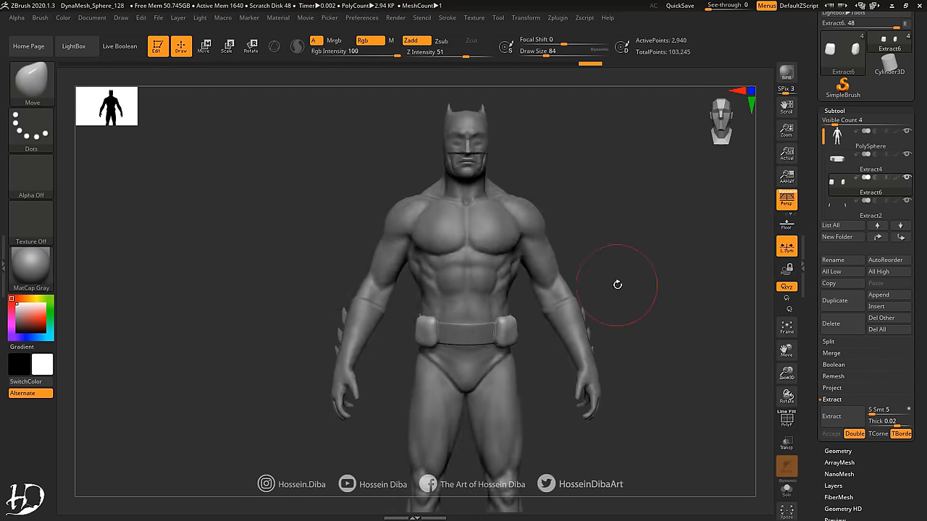
pyautogui.moveTo(616, 283)
pyautogui.keyDown('alt'); pyautogui.mouseDown()
pyautogui.moveTo(637, 348)
pyautogui.moveTo(753, 398)
pyautogui.mouseUp(); pyautogui.keyUp('alt')
pyautogui.press('f')
# Step: DynaMesh the pouches into an even mesh and carve a flap line across one pouch
pyautogui.click(838, 451)
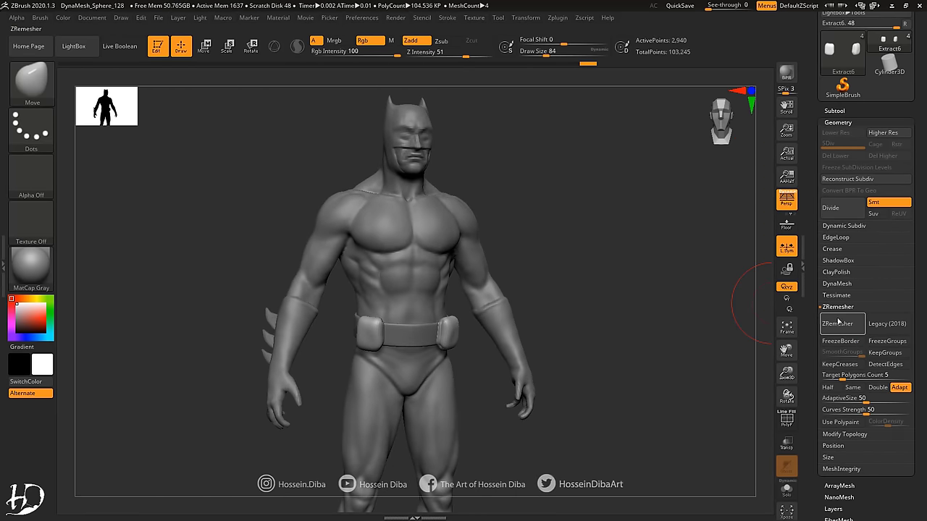
pyautogui.click(837, 283)
pyautogui.moveTo(676, 331)
pyautogui.mouseDown()
pyautogui.moveTo(677, 226)
pyautogui.moveTo(472, 289)
pyautogui.moveTo(473, 265)
pyautogui.moveTo(387, 319)
pyautogui.moveTo(450, 313)
pyautogui.mouseUp()
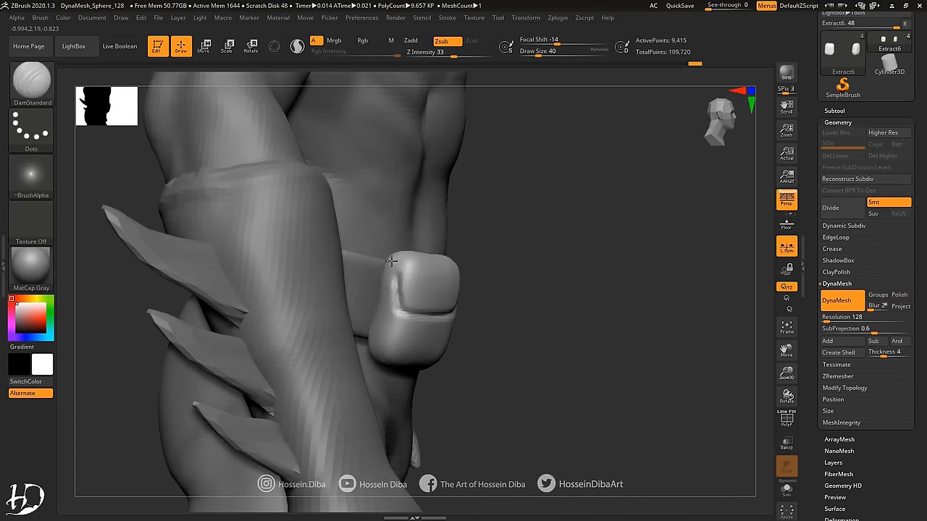
pyautogui.moveTo(391, 313)
pyautogui.mouseDown()
pyautogui.moveTo(451, 310)
pyautogui.moveTo(358, 309)
pyautogui.moveTo(418, 367)
pyautogui.moveTo(427, 347)
pyautogui.moveTo(444, 353)
pyautogui.moveTo(444, 295)
pyautogui.moveTo(678, 326)
pyautogui.moveTo(648, 345)
pyautogui.mouseUp()
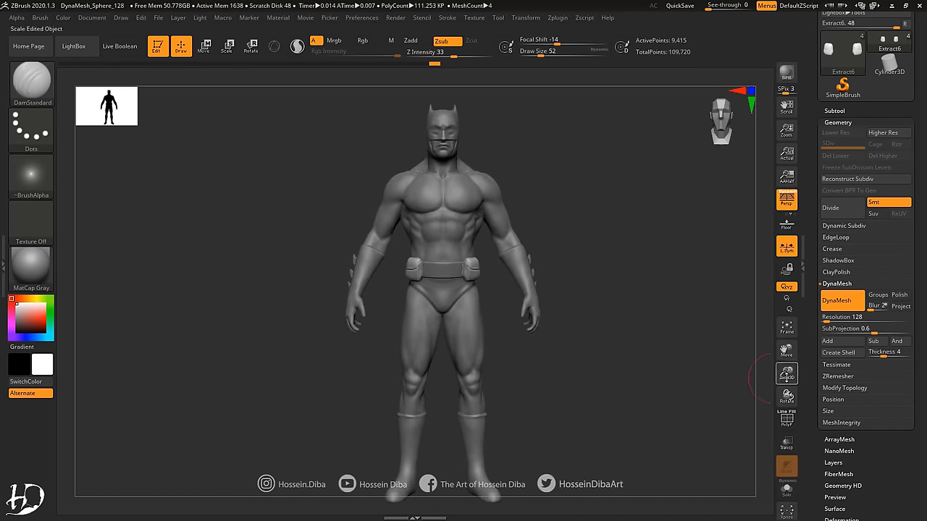
pyautogui.moveTo(786, 375); pyautogui.dragTo(787, 341)
# Step: Raise the pouch flap edge with the Standard brush, then inspect the side pouch
pyautogui.press('b')
pyautogui.press('s')
pyautogui.press('t')
pyautogui.moveTo(317, 317); pyautogui.dragTo(429, 307)
pyautogui.press('b')
pyautogui.press('m')
pyautogui.press('v')
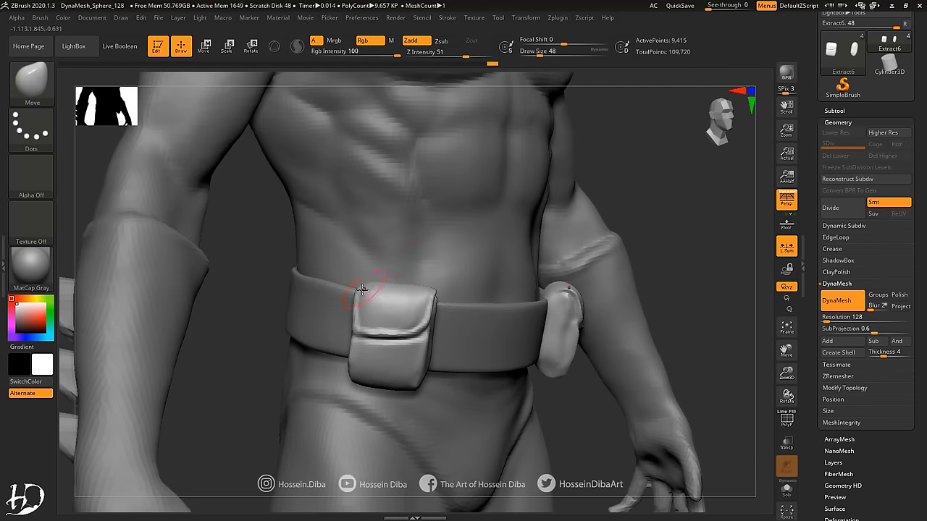
pyautogui.moveTo(362, 290)
pyautogui.mouseDown()
pyautogui.moveTo(403, 303)
pyautogui.moveTo(424, 290)
pyautogui.moveTo(362, 382)
pyautogui.moveTo(361, 362)
pyautogui.mouseUp()
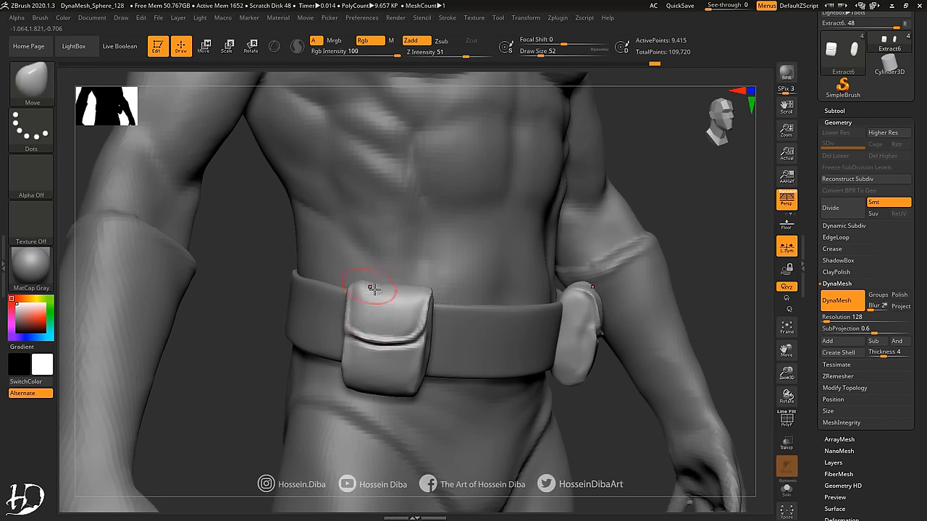
pyautogui.moveTo(374, 289); pyautogui.dragTo(411, 332)
# Step: Load a smaller DamStandard brush facing the front of the belt
pyautogui.press('b')
pyautogui.press('d')
pyautogui.press('s')
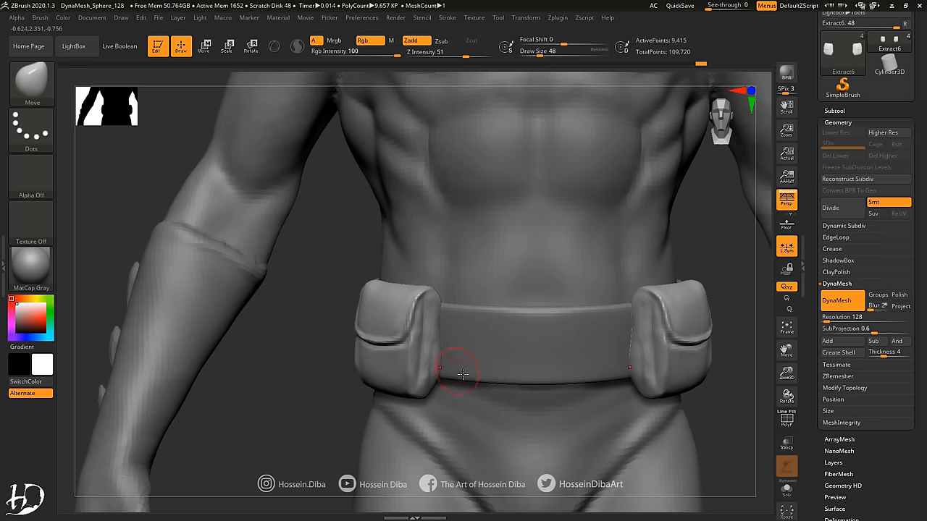
pyautogui.moveTo(393, 379)
pyautogui.mouseDown(button='right')
pyautogui.moveTo(408, 386)
pyautogui.moveTo(680, 364)
pyautogui.moveTo(569, 338)
pyautogui.moveTo(352, 347)
pyautogui.mouseUp(button='right')
pyautogui.press('b')
pyautogui.press('d')
pyautogui.press('s')
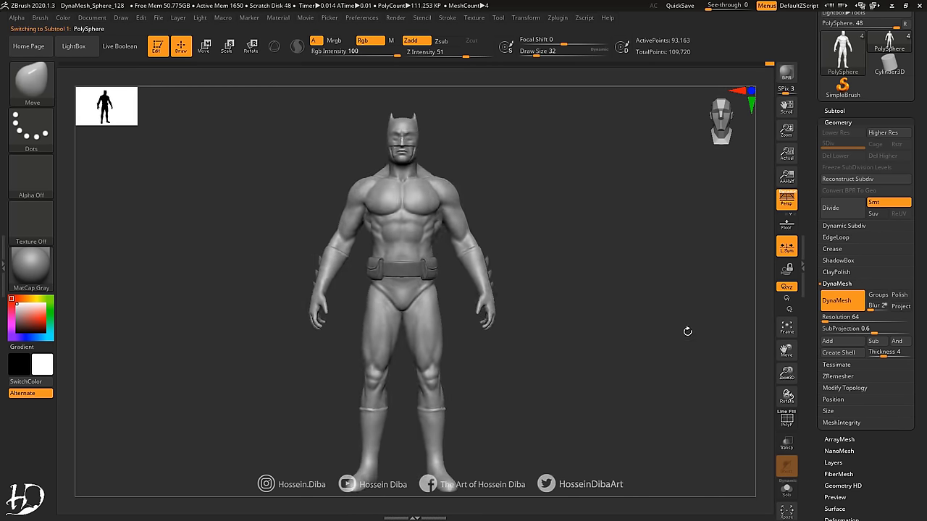
# Step: ZRemesh the PolySphere body at Target Polygons Count 10, undoing and rerunning it once
pyautogui.moveTo(705, 332)
pyautogui.mouseDown(button='right')
pyautogui.moveTo(564, 296)
pyautogui.moveTo(786, 358)
pyautogui.mouseUp(button='right')
pyautogui.click(838, 307)
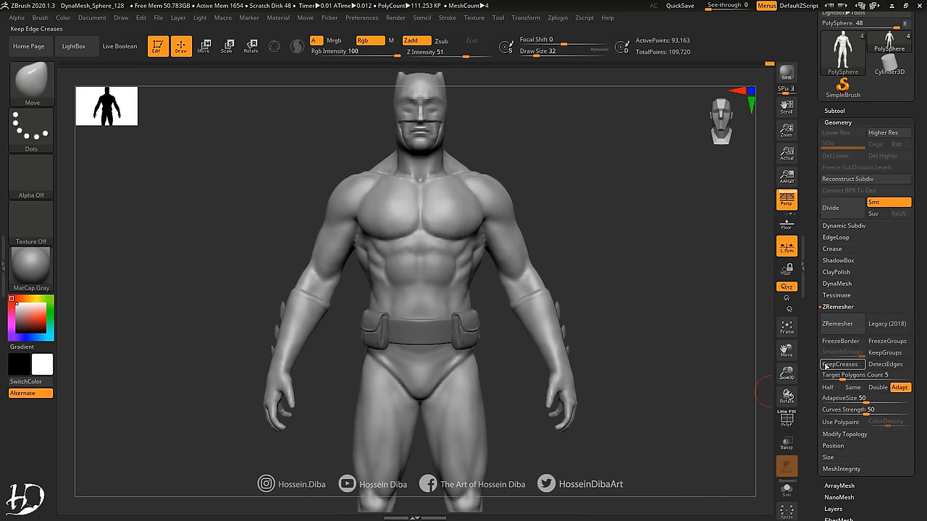
pyautogui.click(837, 323)
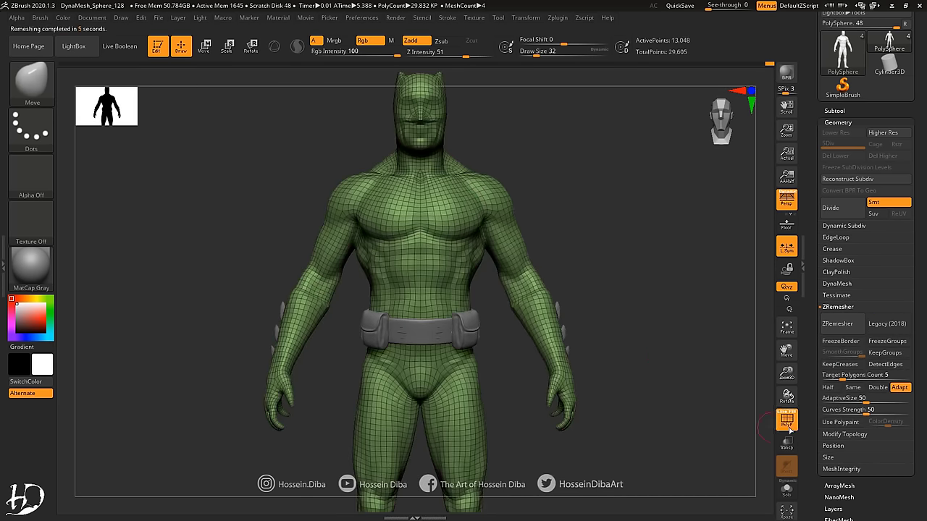
pyautogui.click(787, 421)
pyautogui.hotkey('ctrl', 'z')
pyautogui.moveTo(661, 326)
pyautogui.mouseDown()
pyautogui.moveTo(703, 290)
pyautogui.moveTo(714, 336)
pyautogui.mouseUp()
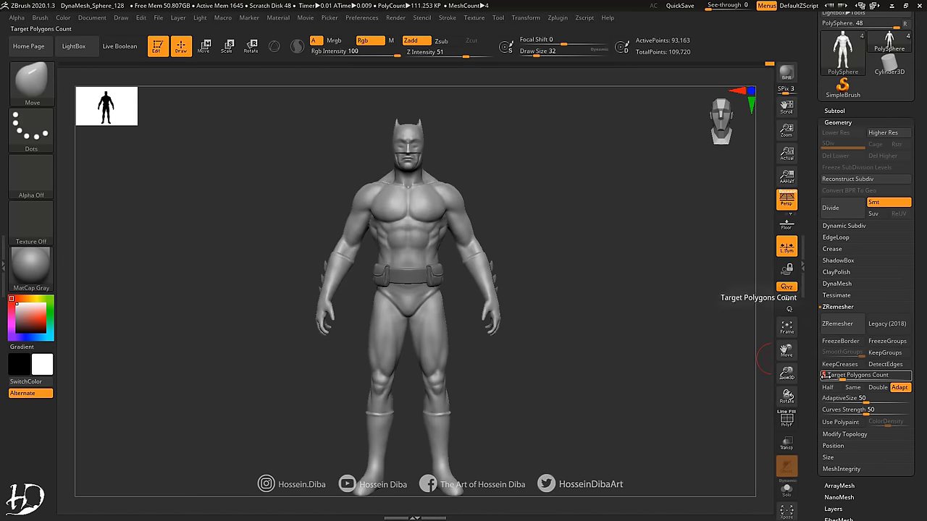
pyautogui.click(833, 325)
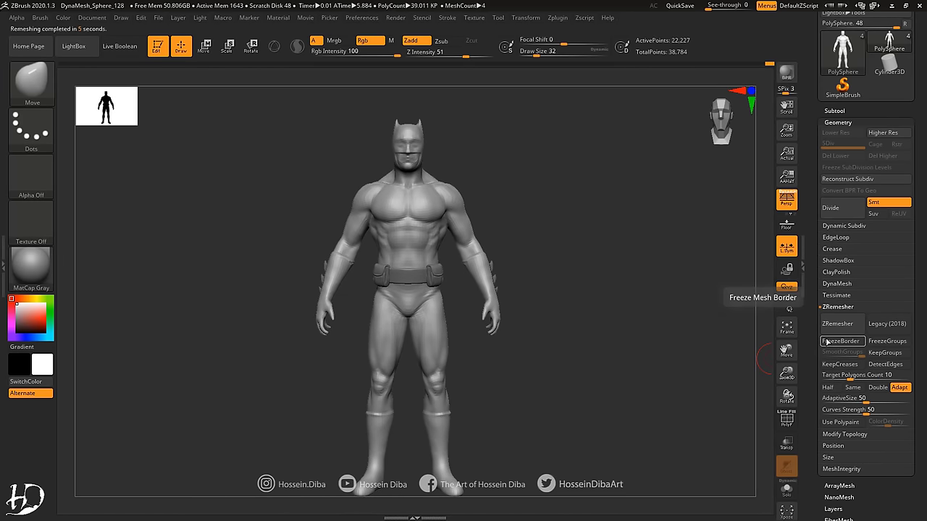
pyautogui.click(787, 422)
pyautogui.moveTo(753, 435); pyautogui.dragTo(715, 404)
# Step: Subdivide the remeshed figure and raise a brow ridge and furrowed brows with the Standard brush
pyautogui.hotkey('ctrl', 'd')
pyautogui.hotkey('ctrl', 'd')
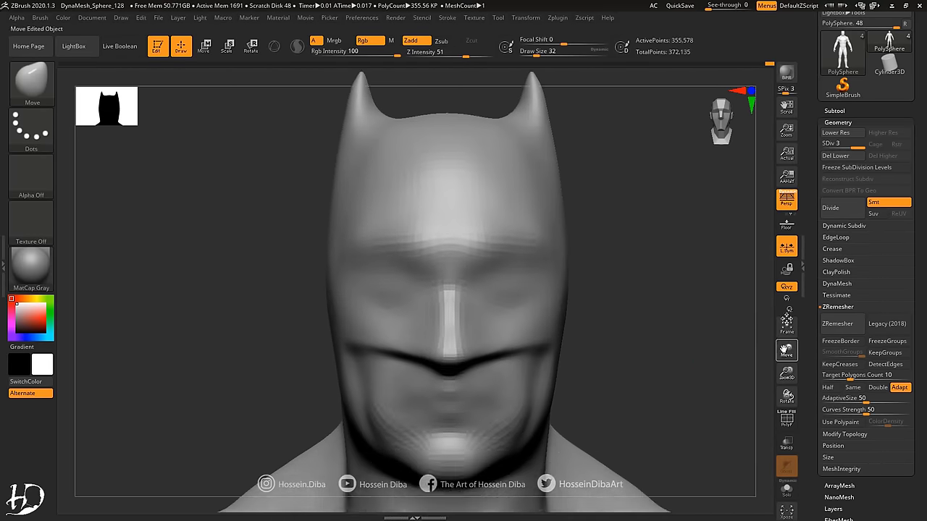
pyautogui.moveTo(786, 350); pyautogui.dragTo(786, 393)
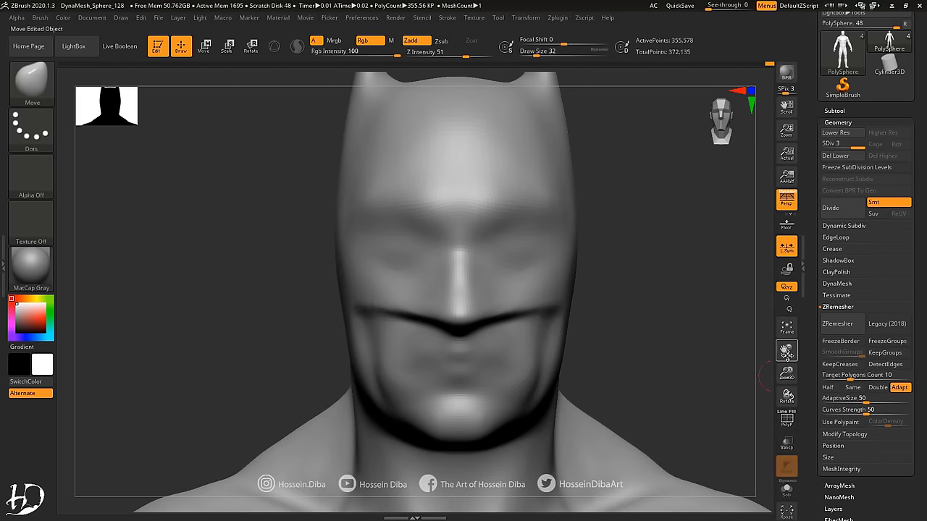
pyautogui.press('b')
pyautogui.press('s')
pyautogui.press('t')
pyautogui.moveTo(451, 294)
pyautogui.mouseDown(button='right')
pyautogui.moveTo(429, 315)
pyautogui.moveTo(436, 286)
pyautogui.mouseUp(button='right')
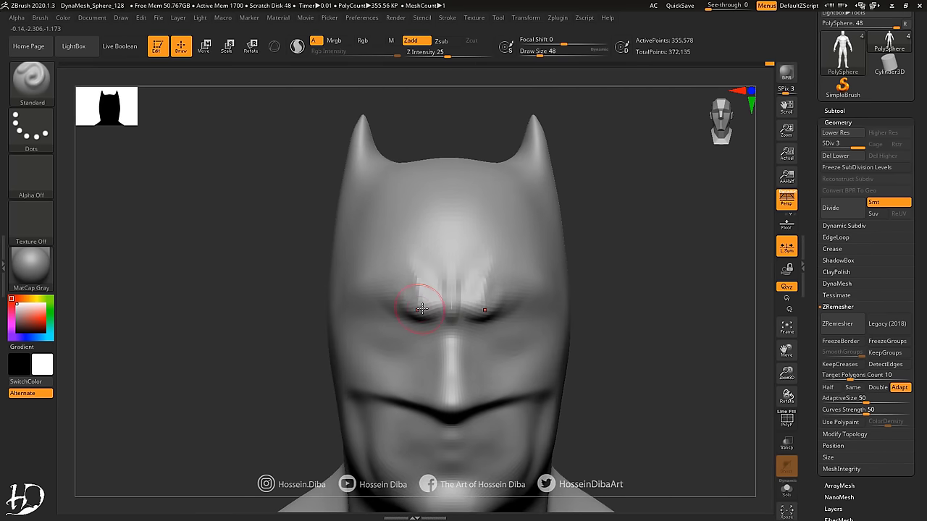
pyautogui.moveTo(331, 294)
pyautogui.mouseDown(button='right')
pyautogui.moveTo(621, 352)
pyautogui.moveTo(594, 337)
pyautogui.moveTo(295, 348)
pyautogui.moveTo(470, 354)
pyautogui.moveTo(405, 356)
pyautogui.moveTo(452, 355)
pyautogui.moveTo(238, 300)
pyautogui.moveTo(316, 244)
pyautogui.moveTo(444, 235)
pyautogui.moveTo(432, 257)
pyautogui.moveTo(430, 238)
pyautogui.mouseUp(button='right')
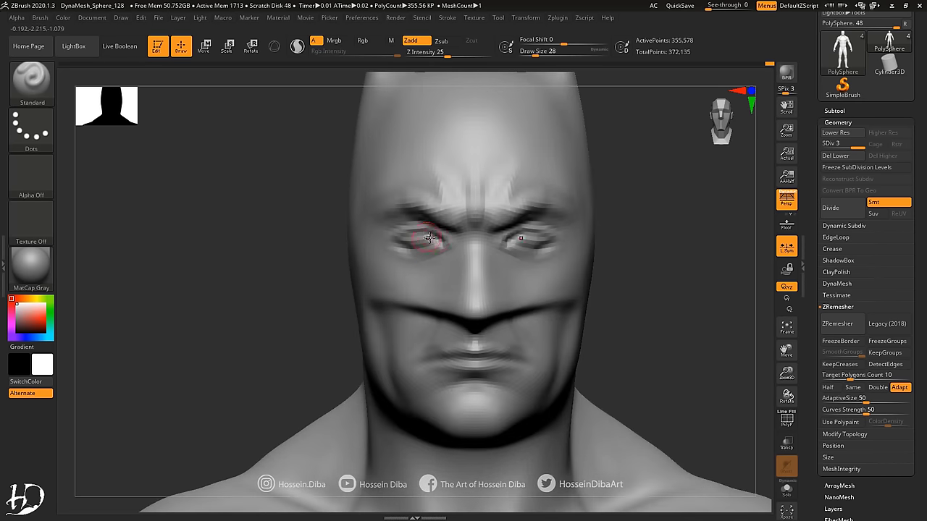
pyautogui.moveTo(429, 273); pyautogui.dragTo(414, 277, button='right')
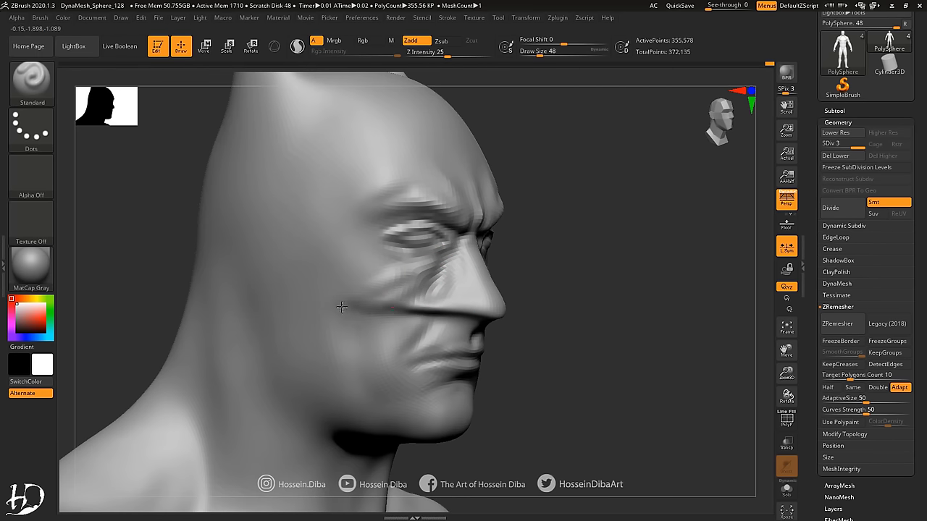
pyautogui.moveTo(356, 363)
pyautogui.mouseDown(button='right')
pyautogui.moveTo(775, 326)
pyautogui.moveTo(452, 366)
pyautogui.mouseUp(button='right')
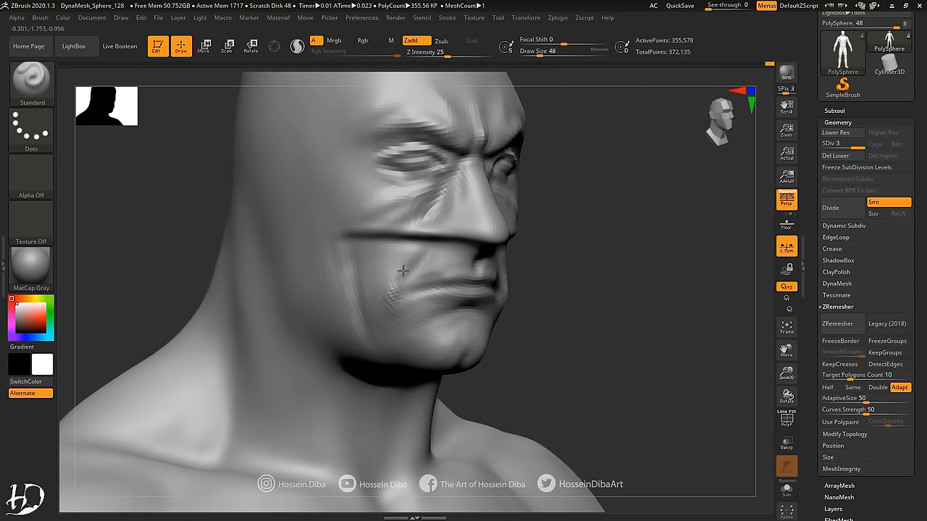
pyautogui.moveTo(403, 271); pyautogui.dragTo(638, 283, button='right')
pyautogui.moveTo(440, 243)
pyautogui.mouseDown(button='right')
pyautogui.moveTo(428, 259)
pyautogui.moveTo(374, 230)
pyautogui.moveTo(424, 285)
pyautogui.mouseUp(button='right')
# Step: Pick the Move brush, review head and shoulders, and subdivide the mesh to level 4
pyautogui.press('b')
pyautogui.press('m')
pyautogui.press('v')
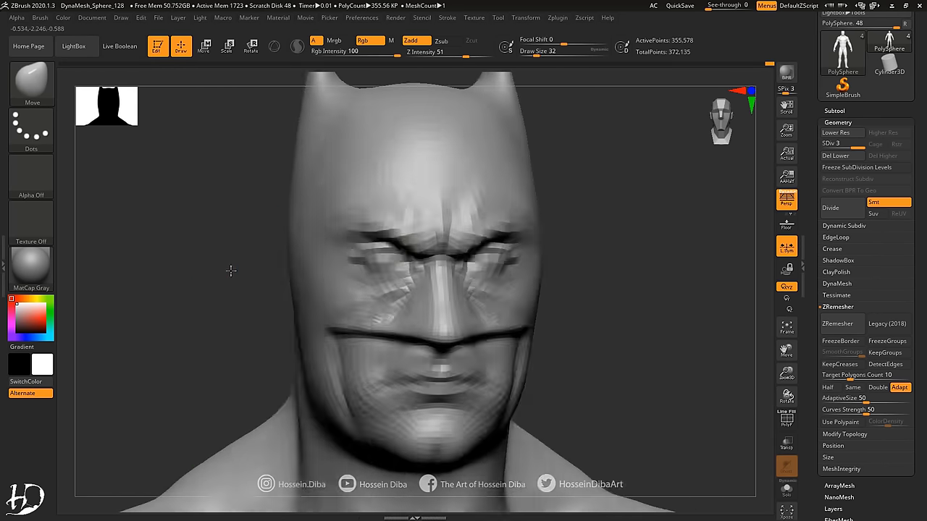
pyautogui.moveTo(402, 329)
pyautogui.keyDown('ctrl'); pyautogui.mouseDown(button='right')
pyautogui.moveTo(401, 293)
pyautogui.moveTo(362, 323)
pyautogui.mouseUp(button='right'); pyautogui.keyUp('ctrl')
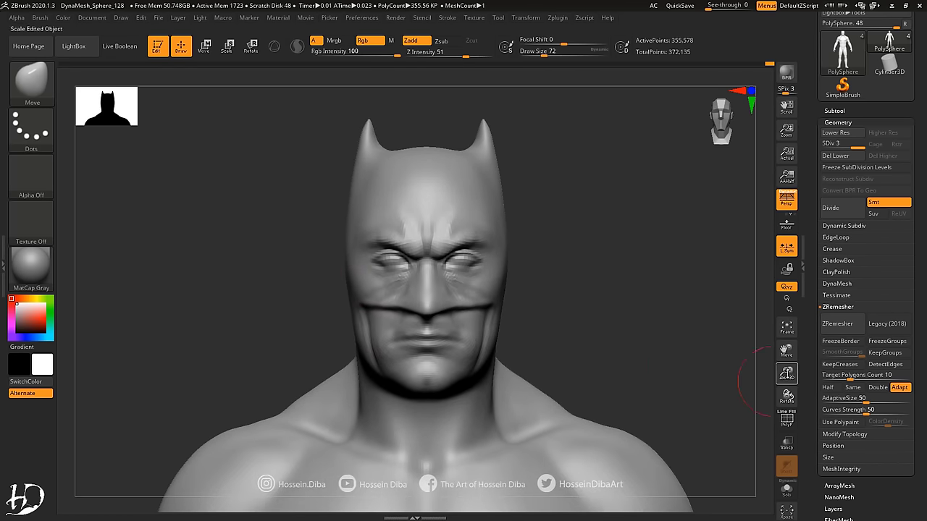
pyautogui.moveTo(772, 381)
pyautogui.mouseDown(button='right')
pyautogui.moveTo(234, 256)
pyautogui.moveTo(264, 251)
pyautogui.moveTo(406, 281)
pyautogui.mouseUp(button='right')
pyautogui.hotkey('ctrl', 'd')
pyautogui.press('b')
pyautogui.press('s')
pyautogui.press('t')
pyautogui.moveTo(332, 275)
pyautogui.mouseDown(button='right')
pyautogui.moveTo(444, 263)
pyautogui.moveTo(368, 224)
pyautogui.moveTo(275, 275)
pyautogui.moveTo(396, 274)
pyautogui.moveTo(405, 265)
pyautogui.moveTo(327, 271)
pyautogui.moveTo(378, 257)
pyautogui.moveTo(382, 265)
pyautogui.mouseUp(button='right')
# Step: Alternate between Move and Standard brushes while reframing the full head and figure
pyautogui.press('b')
pyautogui.press('m')
pyautogui.press('v')
pyautogui.press('b')
pyautogui.press('s')
pyautogui.press('t')
pyautogui.press('f')
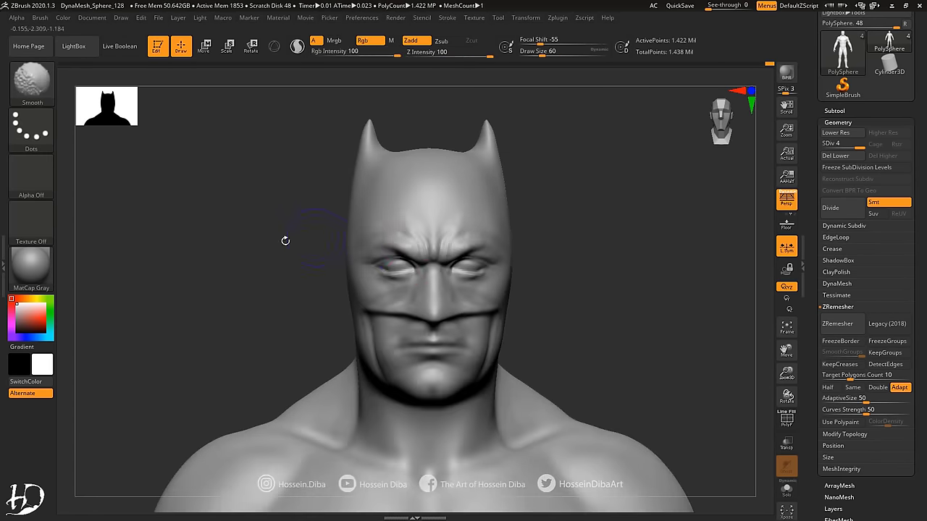
pyautogui.press('b')
pyautogui.press('m')
pyautogui.press('v')
pyautogui.keyDown('shift'); pyautogui.moveTo(283, 239); pyautogui.dragTo(395, 272, button='right'); pyautogui.keyUp('shift')
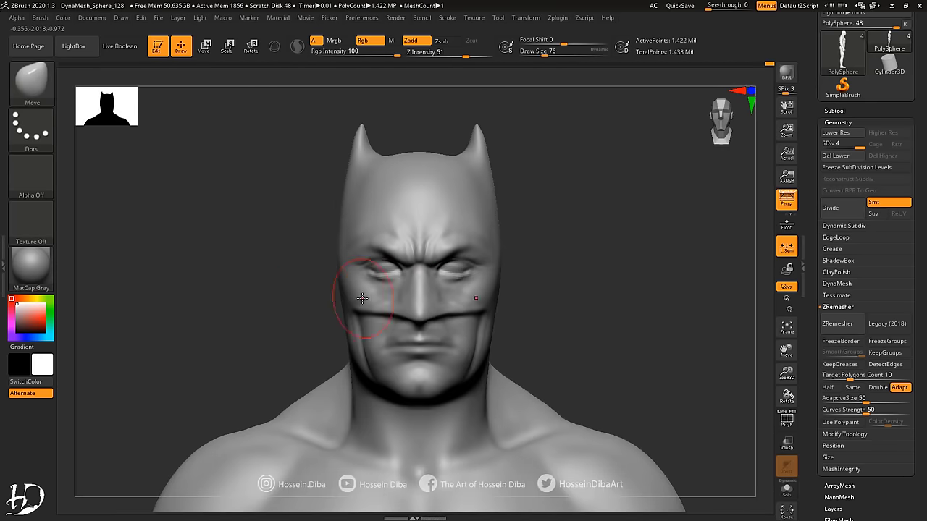
pyautogui.moveTo(339, 252)
pyautogui.mouseDown(button='right')
pyautogui.moveTo(317, 280)
pyautogui.moveTo(331, 201)
pyautogui.moveTo(363, 250)
pyautogui.mouseUp(button='right')
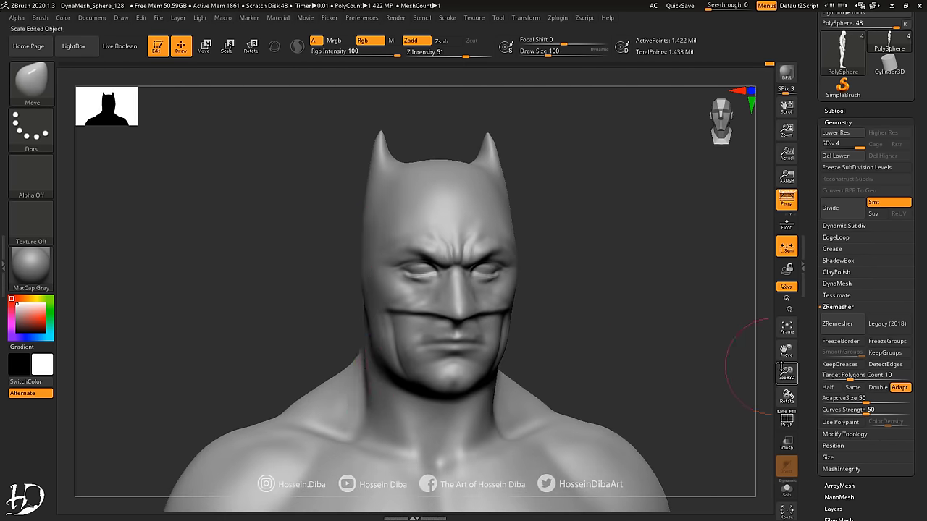
pyautogui.press('f')
pyautogui.keyDown('alt'); pyautogui.moveTo(681, 309); pyautogui.dragTo(673, 340, button='right'); pyautogui.keyUp('alt')
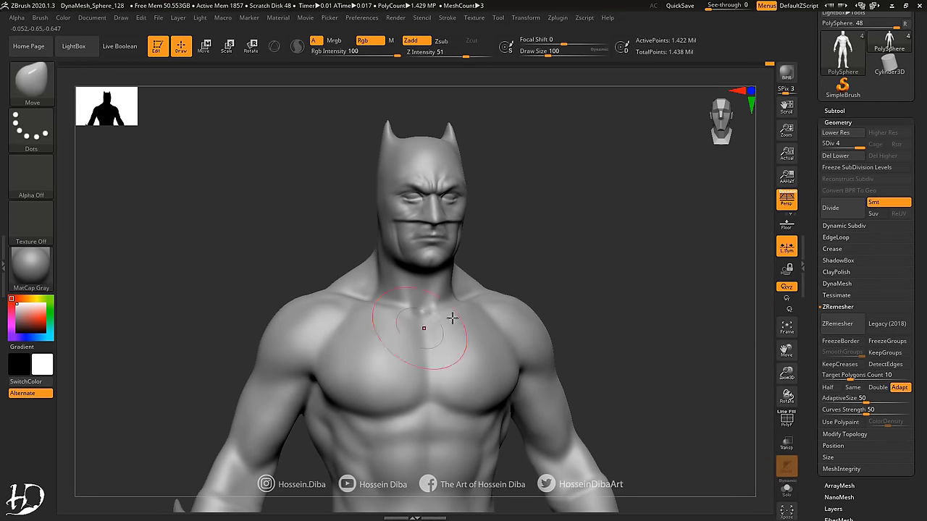
pyautogui.moveTo(452, 318)
pyautogui.keyDown('alt'); pyautogui.mouseDown(button='right')
pyautogui.moveTo(610, 306)
pyautogui.moveTo(413, 290)
pyautogui.mouseUp(button='right'); pyautogui.keyUp('alt')
# Step: Subdivide to level 5 and shape the cheek beside the nose with the Move brush
pyautogui.hotkey('ctrl', 'd')
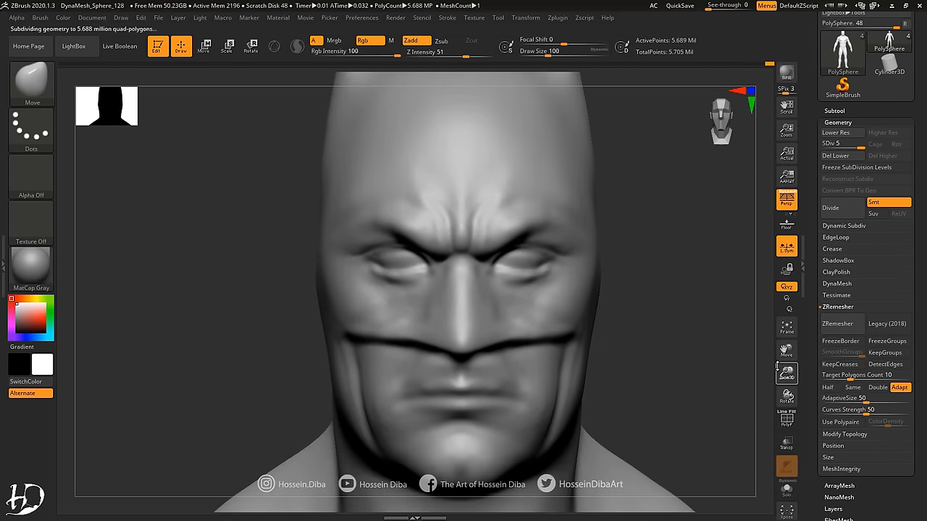
pyautogui.moveTo(778, 369); pyautogui.dragTo(108, 138)
pyautogui.press('b')
pyautogui.press('s')
pyautogui.press('t')
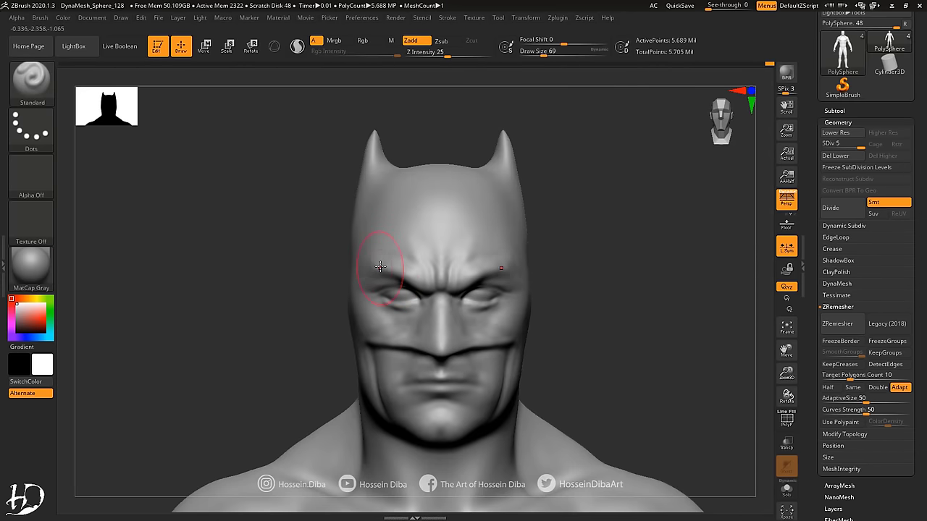
pyautogui.moveTo(371, 196); pyautogui.dragTo(351, 286, button='right')
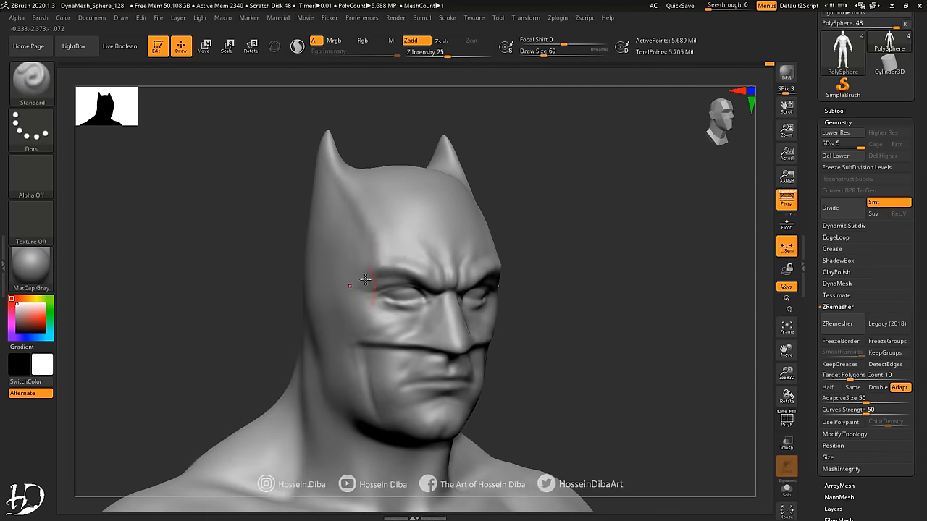
pyautogui.press('b')
pyautogui.press('m')
pyautogui.press('v')
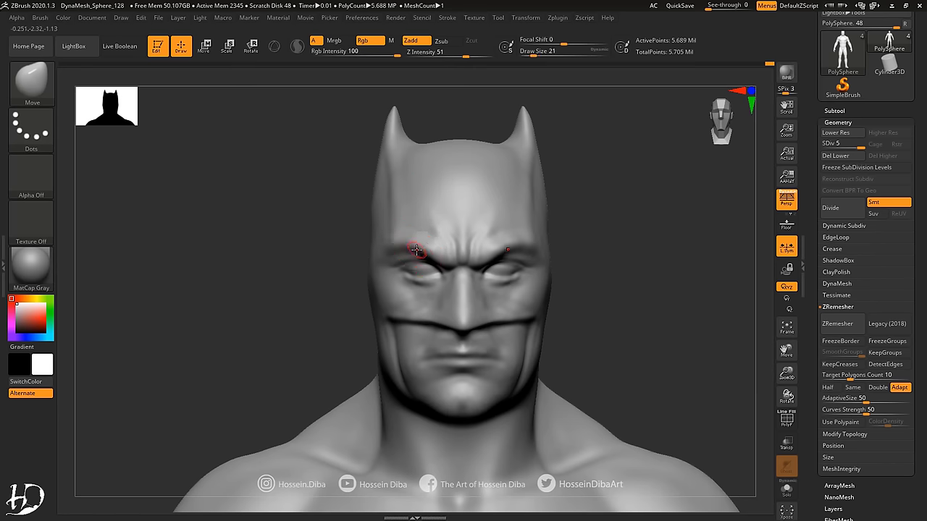
pyautogui.keyDown('ctrl'); pyautogui.moveTo(416, 250); pyautogui.dragTo(444, 259, button='right'); pyautogui.keyUp('ctrl')
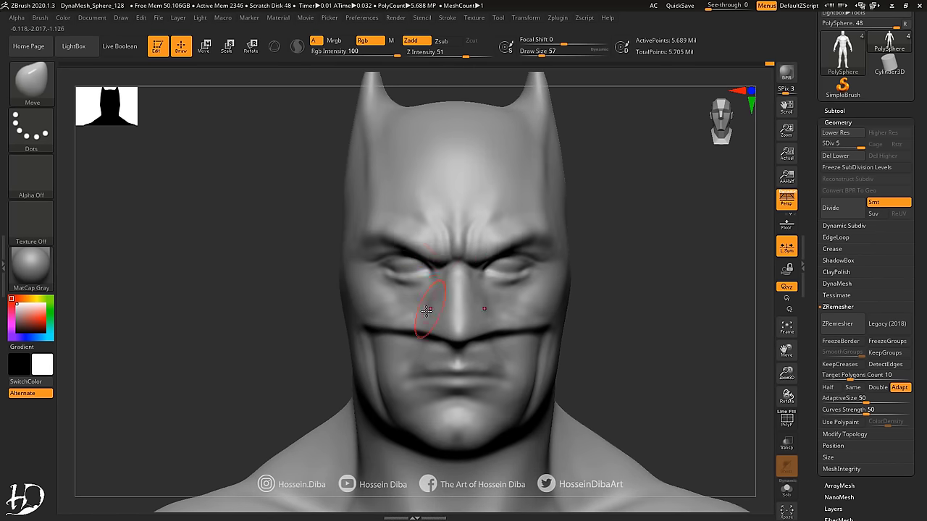
pyautogui.moveTo(314, 314); pyautogui.dragTo(648, 331)
# Step: Deepen the frown, soften forehead creases, define the eyelids and build up the brow with Standard
pyautogui.press('b')
pyautogui.press('s')
pyautogui.press('t')
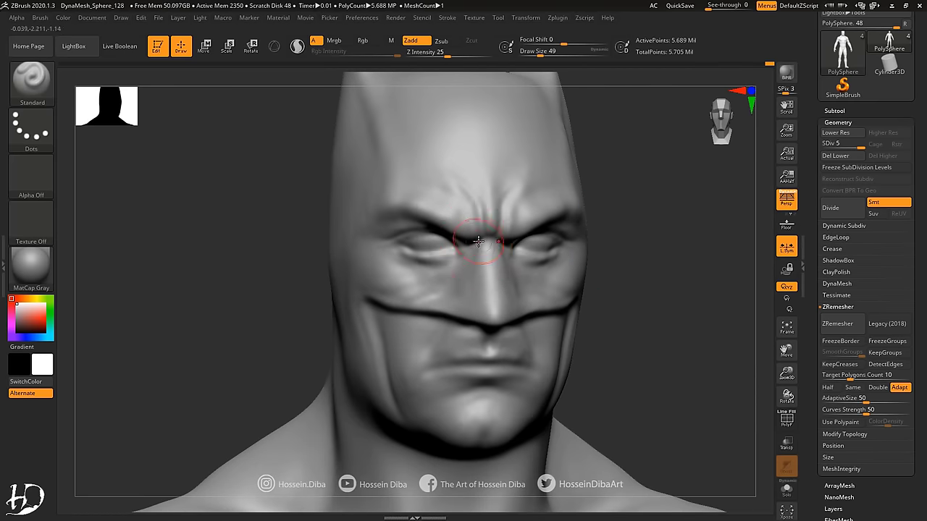
pyautogui.moveTo(356, 238)
pyautogui.mouseDown(button='right')
pyautogui.moveTo(480, 217)
pyautogui.moveTo(447, 268)
pyautogui.mouseUp(button='right')
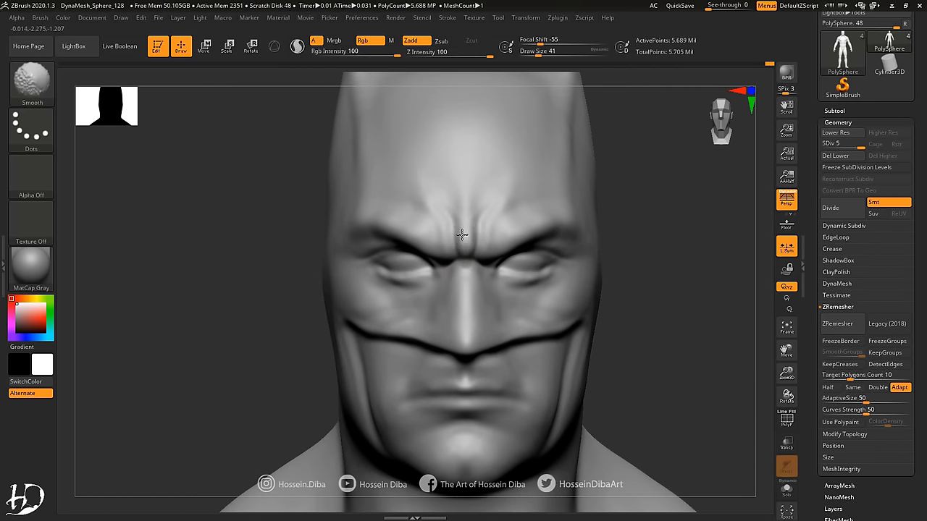
pyautogui.moveTo(463, 234)
pyautogui.mouseDown(button='right')
pyautogui.moveTo(230, 265)
pyautogui.moveTo(408, 252)
pyautogui.moveTo(255, 261)
pyautogui.mouseUp(button='right')
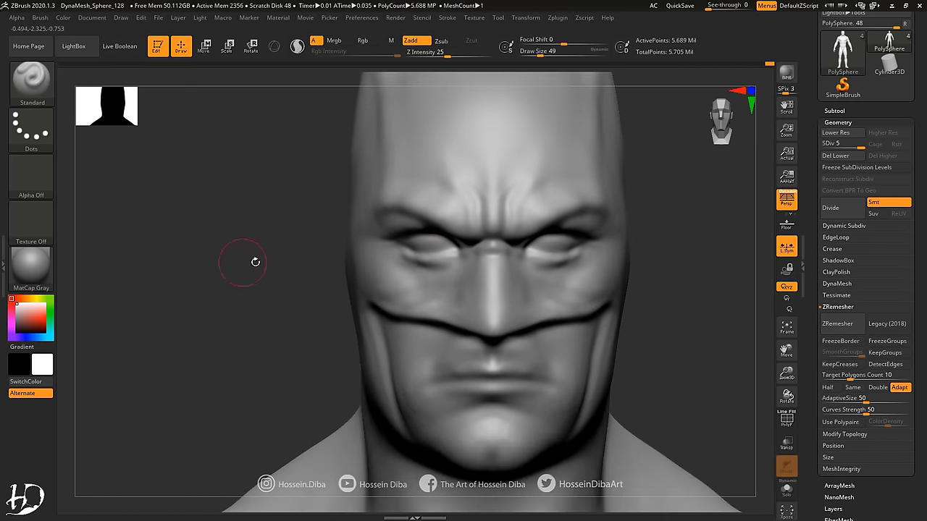
pyautogui.moveTo(752, 371); pyautogui.dragTo(479, 229, button='right')
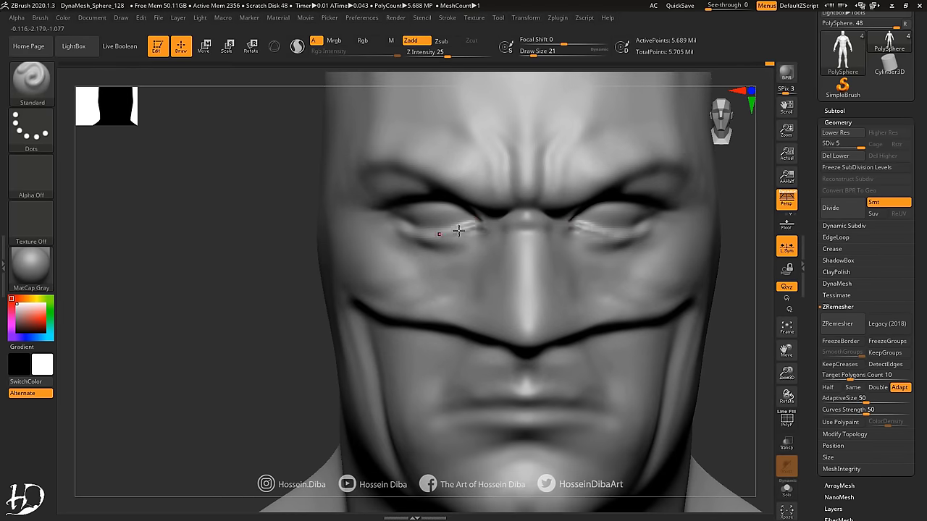
pyautogui.moveTo(298, 220)
pyautogui.mouseDown(button='right')
pyautogui.moveTo(403, 207)
pyautogui.moveTo(471, 221)
pyautogui.moveTo(445, 216)
pyautogui.moveTo(310, 242)
pyautogui.moveTo(468, 263)
pyautogui.moveTo(238, 253)
pyautogui.moveTo(498, 281)
pyautogui.mouseUp(button='right')
pyautogui.keyDown('shift'); pyautogui.moveTo(647, 339); pyautogui.dragTo(511, 270, button='right'); pyautogui.keyUp('shift')
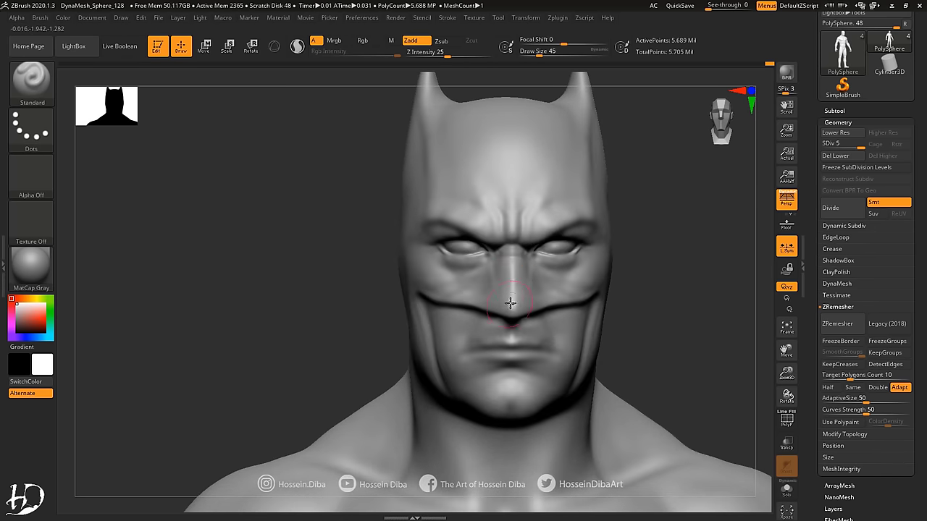
pyautogui.moveTo(511, 302)
pyautogui.mouseDown(button='right')
pyautogui.moveTo(490, 304)
pyautogui.moveTo(563, 326)
pyautogui.moveTo(482, 287)
pyautogui.mouseUp(button='right')
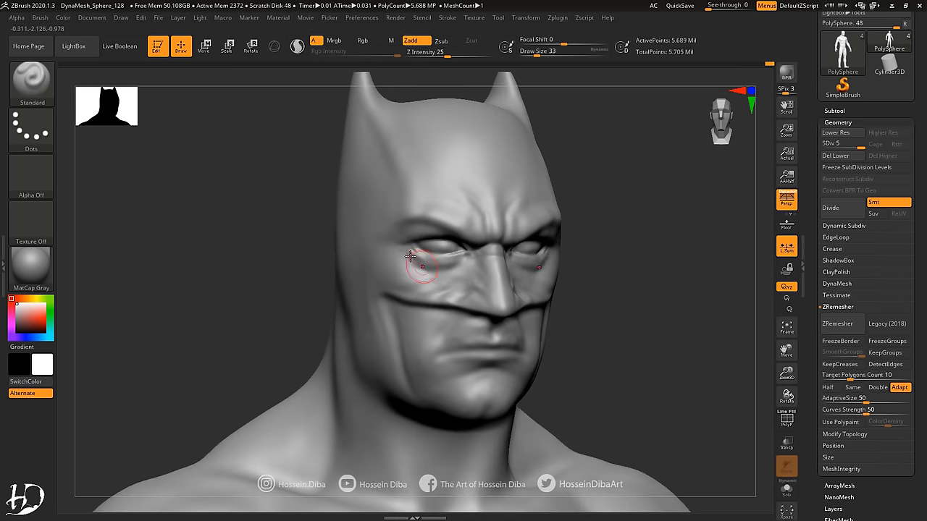
pyautogui.moveTo(410, 256)
pyautogui.mouseDown(button='right')
pyautogui.moveTo(451, 279)
pyautogui.moveTo(353, 278)
pyautogui.mouseUp(button='right')
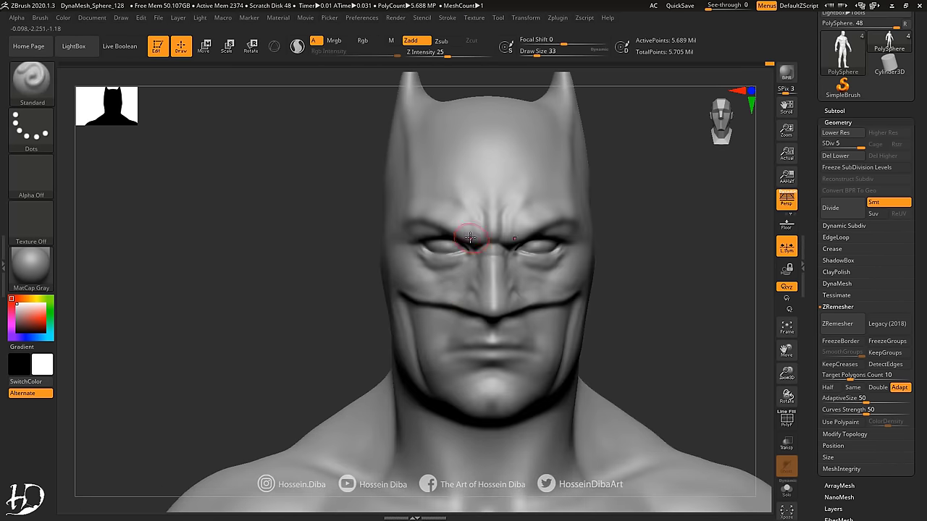
pyautogui.moveTo(470, 239)
pyautogui.mouseDown(button='right')
pyautogui.moveTo(178, 157)
pyautogui.moveTo(267, 239)
pyautogui.moveTo(99, 114)
pyautogui.mouseUp(button='right')
# Step: Add volume around the brows with Standard and step back down to subdivision level 4
pyautogui.press('b')
pyautogui.press('d')
pyautogui.press('s')
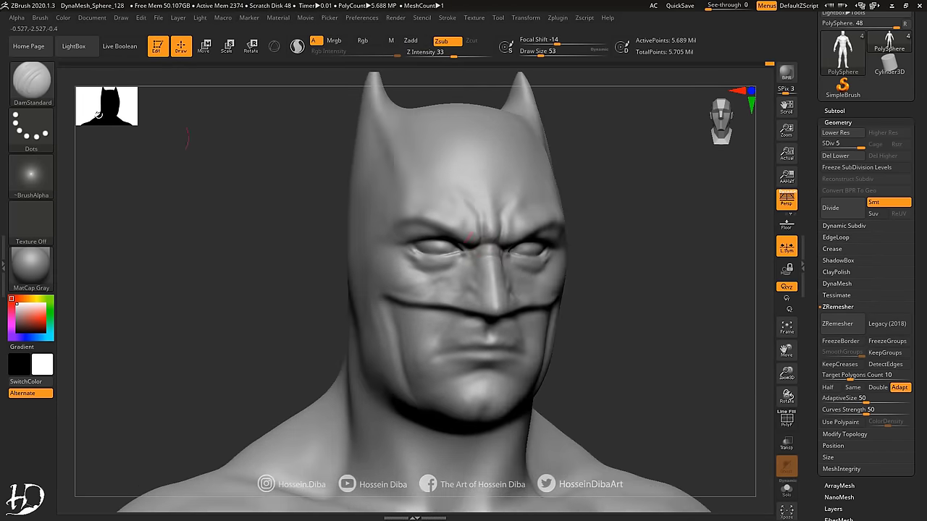
pyautogui.press('b')
pyautogui.press('s')
pyautogui.press('t')
pyautogui.keyDown('shift'); pyautogui.moveTo(470, 217); pyautogui.dragTo(471, 219, button='right'); pyautogui.keyUp('shift')
pyautogui.moveTo(442, 249)
pyautogui.mouseDown(button='right')
pyautogui.moveTo(294, 316)
pyautogui.moveTo(382, 299)
pyautogui.moveTo(368, 297)
pyautogui.mouseUp(button='right')
pyautogui.moveTo(570, 380); pyautogui.dragTo(454, 294, button='right')
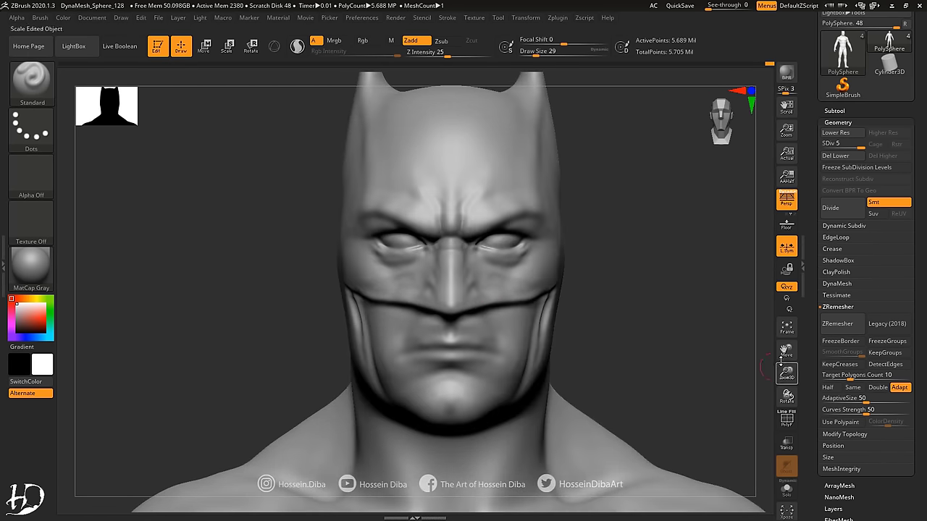
pyautogui.moveTo(507, 312)
pyautogui.mouseDown(button='right')
pyautogui.moveTo(420, 306)
pyautogui.moveTo(419, 286)
pyautogui.mouseUp(button='right')
pyautogui.hotkey('shift', 'd')
# Step: Carve the line between the lips and the cheek-to-mouth fold with DamStandard
pyautogui.moveTo(439, 336)
pyautogui.mouseDown(button='right')
pyautogui.moveTo(641, 341)
pyautogui.moveTo(238, 316)
pyautogui.mouseUp(button='right')
pyautogui.press('b')
pyautogui.press('d')
pyautogui.press('s')
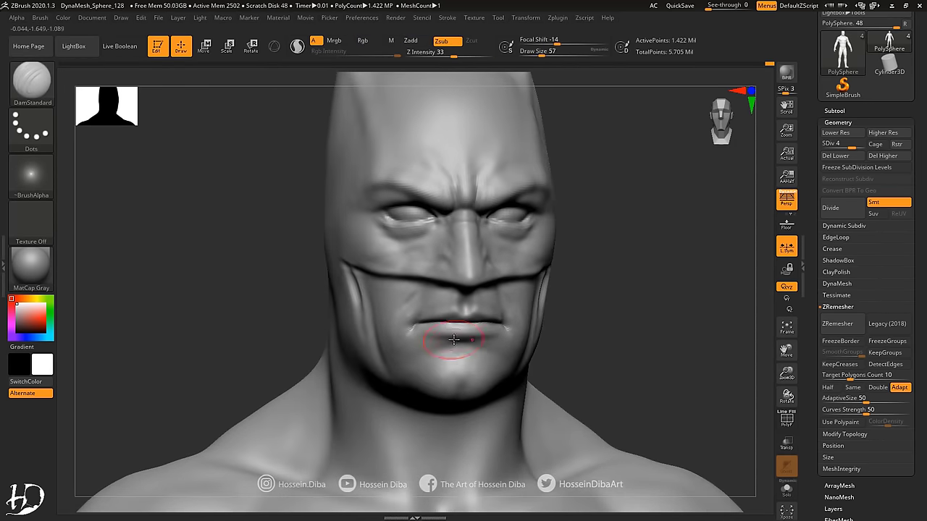
pyautogui.moveTo(443, 349)
pyautogui.mouseDown(button='right')
pyautogui.moveTo(348, 340)
pyautogui.moveTo(550, 340)
pyautogui.mouseUp(button='right')
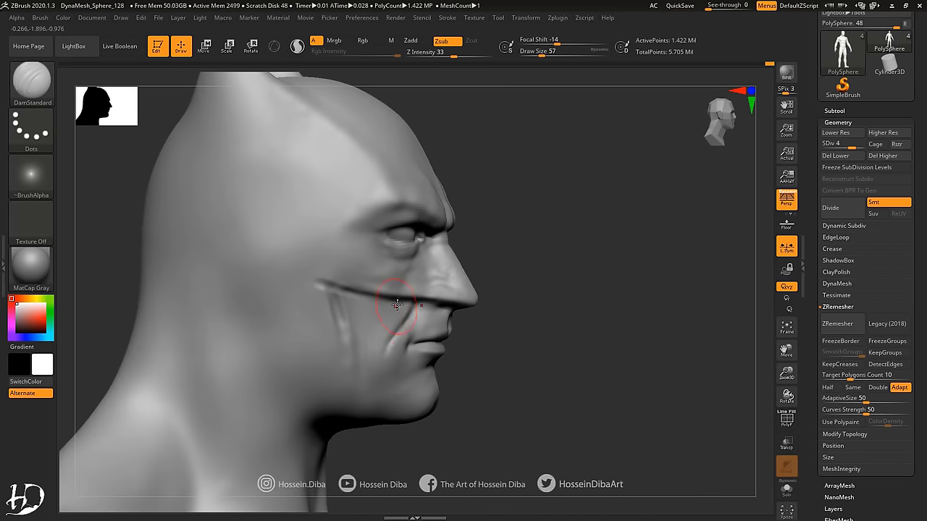
pyautogui.moveTo(406, 210); pyautogui.dragTo(275, 209, button='right')
# Step: Reshape the cowl with an enlarged Move brush and return to a smaller DamStandard brush
pyautogui.press('b')
pyautogui.press('m')
pyautogui.press('v')
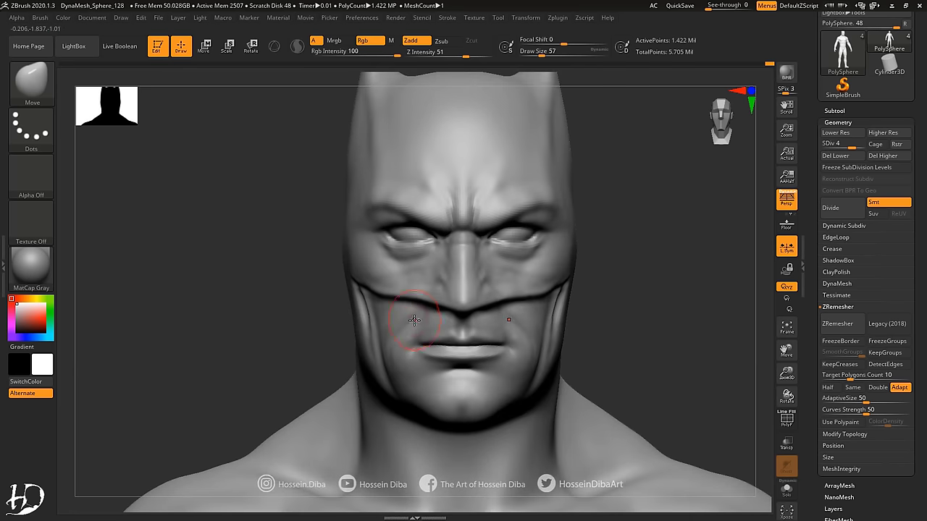
pyautogui.moveTo(416, 344)
pyautogui.keyDown('alt'); pyautogui.mouseDown(button='right')
pyautogui.moveTo(406, 349)
pyautogui.moveTo(672, 343)
pyautogui.moveTo(393, 210)
pyautogui.mouseUp(button='right'); pyautogui.keyUp('alt')
pyautogui.press(']')
pyautogui.press(']')
pyautogui.press(']')
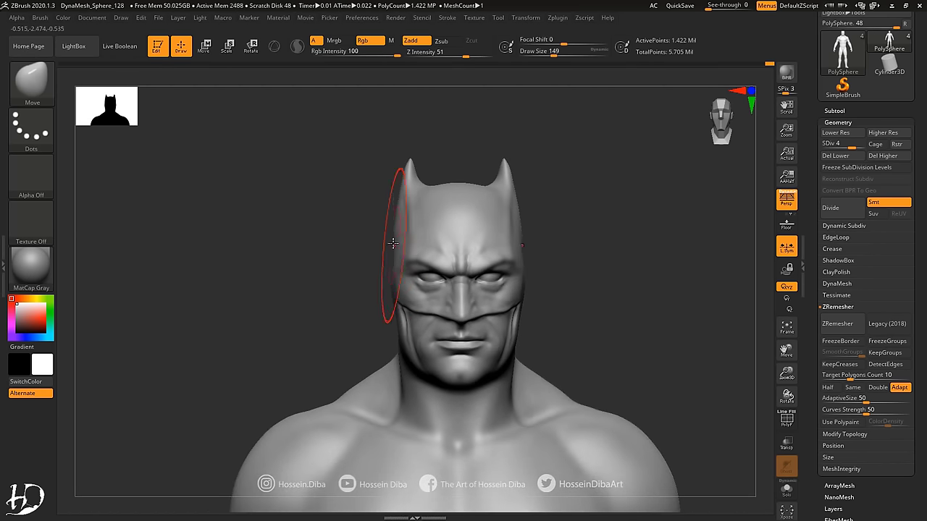
pyautogui.moveTo(343, 317); pyautogui.dragTo(406, 341, button='right')
pyautogui.press('b')
pyautogui.press('d')
pyautogui.press('s')
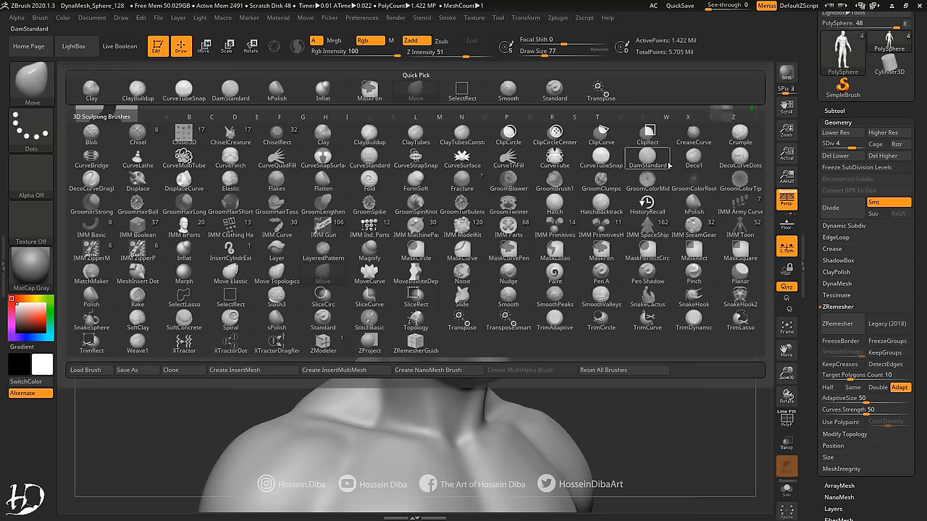
pyautogui.moveTo(321, 290)
pyautogui.mouseDown(button='right')
pyautogui.moveTo(755, 369)
pyautogui.moveTo(683, 352)
pyautogui.mouseUp(button='right')
pyautogui.press('[')
pyautogui.press('[')
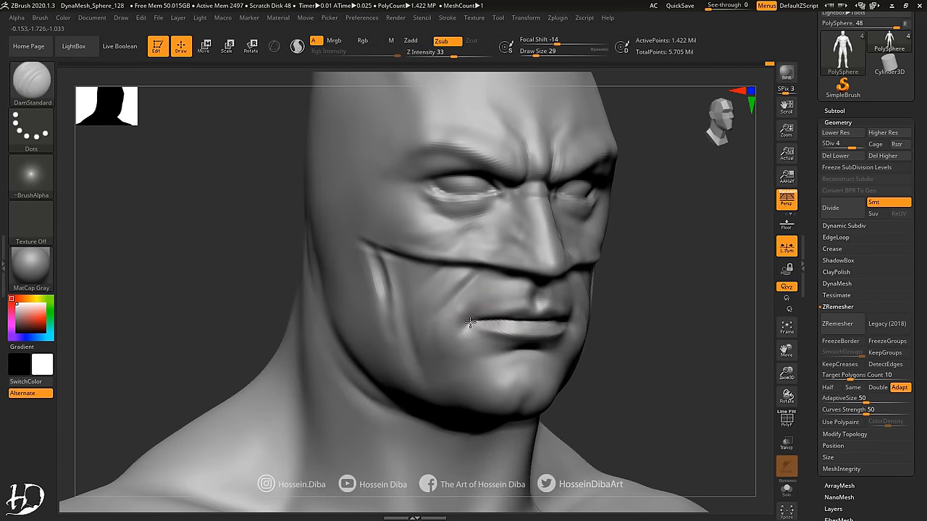
# Step: Alternate Move and DamStandard brushes while checking the head from profile, front and three-quarter
pyautogui.press('b')
pyautogui.press('m')
pyautogui.press('v')
pyautogui.moveTo(463, 328)
pyautogui.mouseDown(button='right')
pyautogui.moveTo(507, 290)
pyautogui.moveTo(471, 318)
pyautogui.moveTo(414, 331)
pyautogui.moveTo(449, 345)
pyautogui.moveTo(406, 377)
pyautogui.moveTo(325, 263)
pyautogui.moveTo(628, 327)
pyautogui.moveTo(476, 269)
pyautogui.moveTo(207, 285)
pyautogui.moveTo(653, 367)
pyautogui.moveTo(467, 328)
pyautogui.mouseUp(button='right')
pyautogui.press(']')
pyautogui.press('b')
pyautogui.press('d')
pyautogui.press('s')
pyautogui.moveTo(464, 267)
pyautogui.mouseDown(button='right')
pyautogui.moveTo(383, 356)
pyautogui.moveTo(714, 374)
pyautogui.moveTo(477, 380)
pyautogui.mouseUp(button='right')
pyautogui.moveTo(441, 280)
pyautogui.mouseDown(button='right')
pyautogui.moveTo(647, 338)
pyautogui.moveTo(435, 241)
pyautogui.mouseUp(button='right')
pyautogui.moveTo(442, 307)
pyautogui.mouseDown(button='right')
pyautogui.moveTo(196, 222)
pyautogui.moveTo(600, 283)
pyautogui.moveTo(782, 351)
pyautogui.moveTo(355, 296)
pyautogui.moveTo(434, 332)
pyautogui.mouseUp(button='right')
# Step: Pull the nose slightly forward with the Move brush
pyautogui.press('b')
pyautogui.press('m')
pyautogui.press('v')
pyautogui.moveTo(489, 293); pyautogui.dragTo(494, 292)
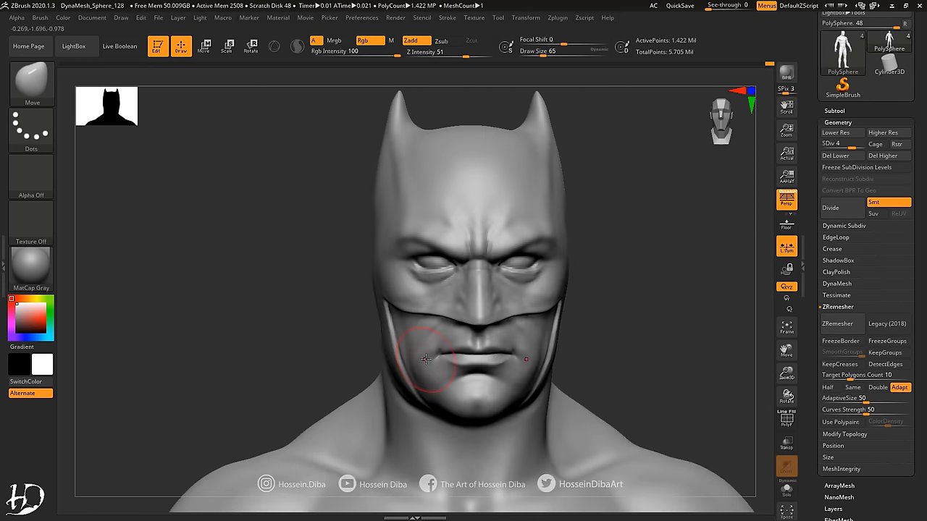
pyautogui.moveTo(614, 366)
pyautogui.mouseDown(button='right')
pyautogui.moveTo(210, 352)
pyautogui.moveTo(398, 271)
pyautogui.mouseUp(button='right')
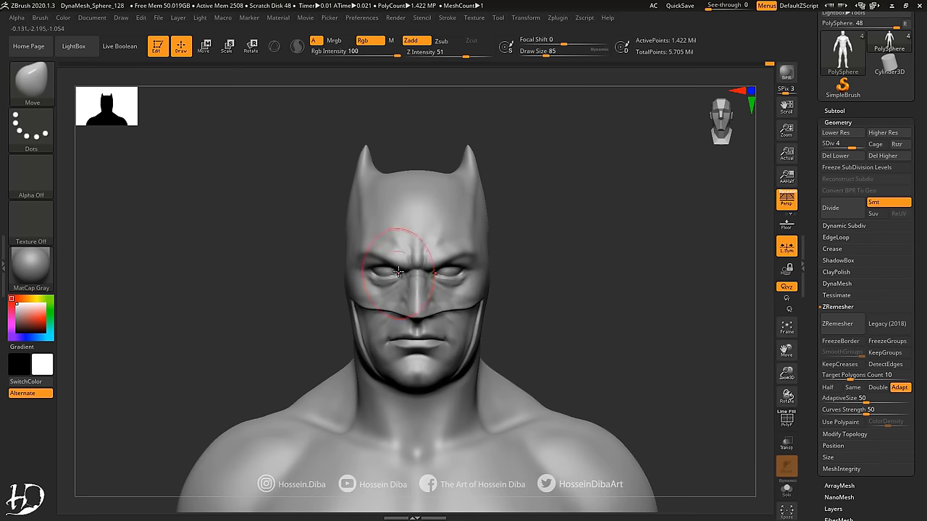
# Step: Build up the brow with the Standard brush while checking the face from front and three-quarter
pyautogui.moveTo(362, 147)
pyautogui.mouseDown(button='right')
pyautogui.moveTo(424, 182)
pyautogui.moveTo(219, 213)
pyautogui.mouseUp(button='right')
pyautogui.press('b')
pyautogui.press('s')
pyautogui.press('t')
pyautogui.moveTo(635, 343); pyautogui.dragTo(453, 307, button='right')
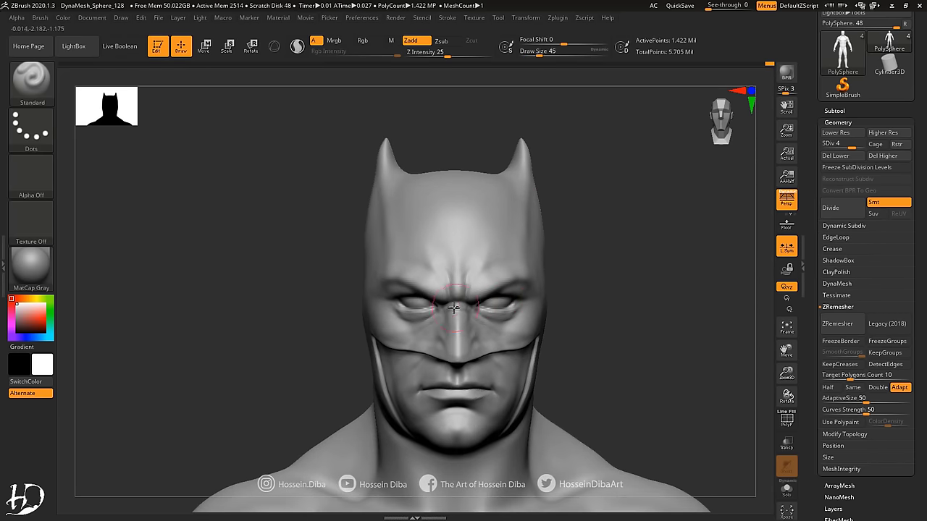
pyautogui.moveTo(419, 269)
pyautogui.mouseDown(button='right')
pyautogui.moveTo(333, 275)
pyautogui.moveTo(425, 279)
pyautogui.moveTo(340, 304)
pyautogui.moveTo(435, 336)
pyautogui.moveTo(378, 328)
pyautogui.moveTo(621, 306)
pyautogui.mouseUp(button='right')
pyautogui.press('b')
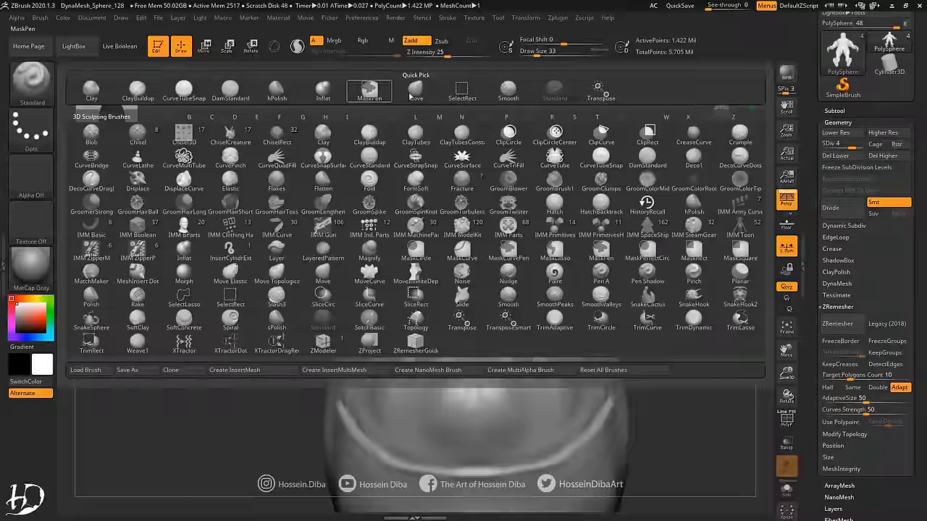
pyautogui.press('m')
pyautogui.press('v')
pyautogui.moveTo(435, 312)
pyautogui.mouseDown(button='right')
pyautogui.moveTo(269, 314)
pyautogui.moveTo(439, 362)
pyautogui.moveTo(412, 355)
pyautogui.mouseUp(button='right')
# Step: Alternate Standard and Move brushes to shape the brow from a near-frontal view
pyautogui.press('b')
pyautogui.press('s')
pyautogui.press('t')
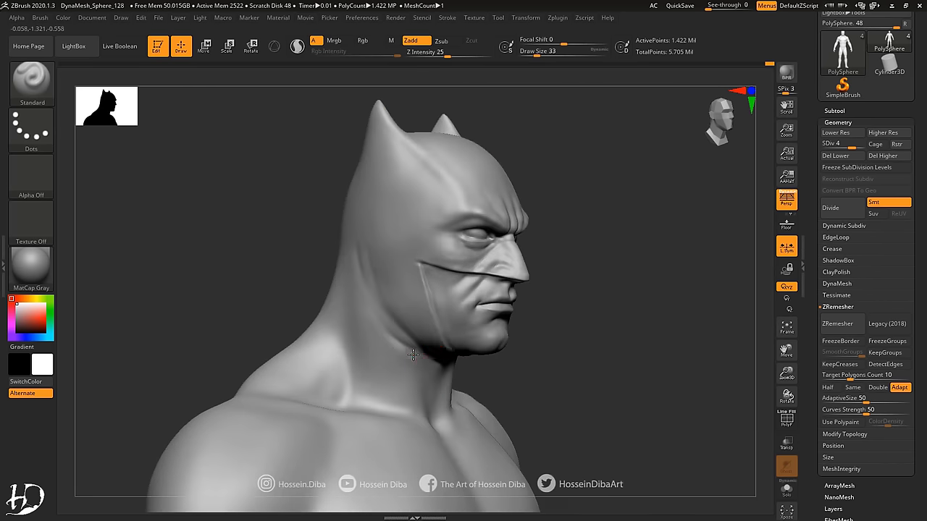
pyautogui.moveTo(375, 303); pyautogui.dragTo(293, 303, button='right')
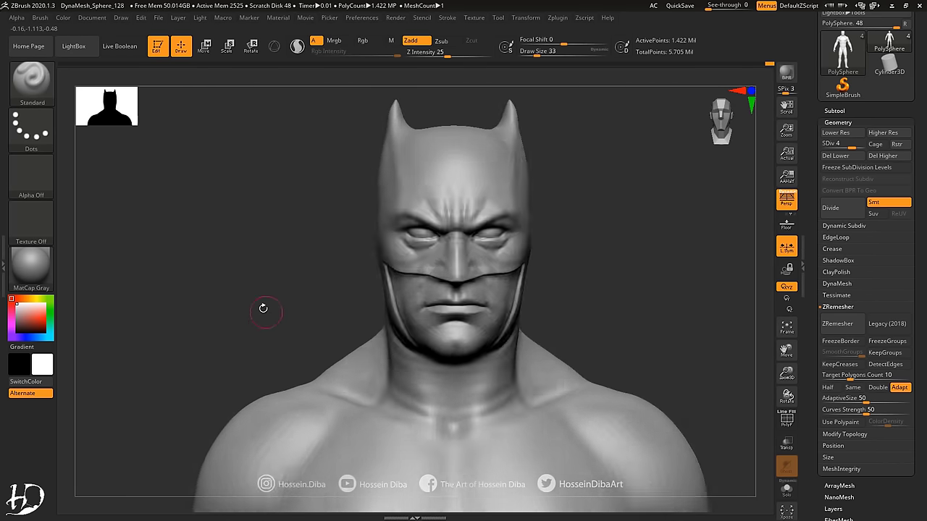
pyautogui.moveTo(262, 310); pyautogui.dragTo(435, 258)
pyautogui.press('b')
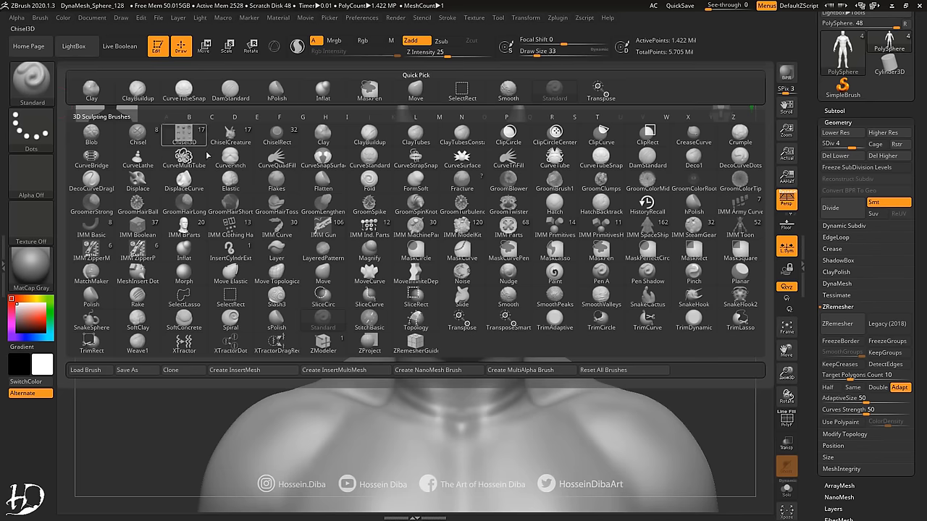
pyautogui.press('m')
pyautogui.press('v')
# Step: Build up the forehead above the brow after reviewing the bust from several angles
pyautogui.moveTo(305, 304)
pyautogui.mouseDown()
pyautogui.moveTo(505, 369)
pyautogui.moveTo(447, 337)
pyautogui.moveTo(441, 345)
pyautogui.mouseUp()
pyautogui.moveTo(238, 331); pyautogui.dragTo(260, 354)
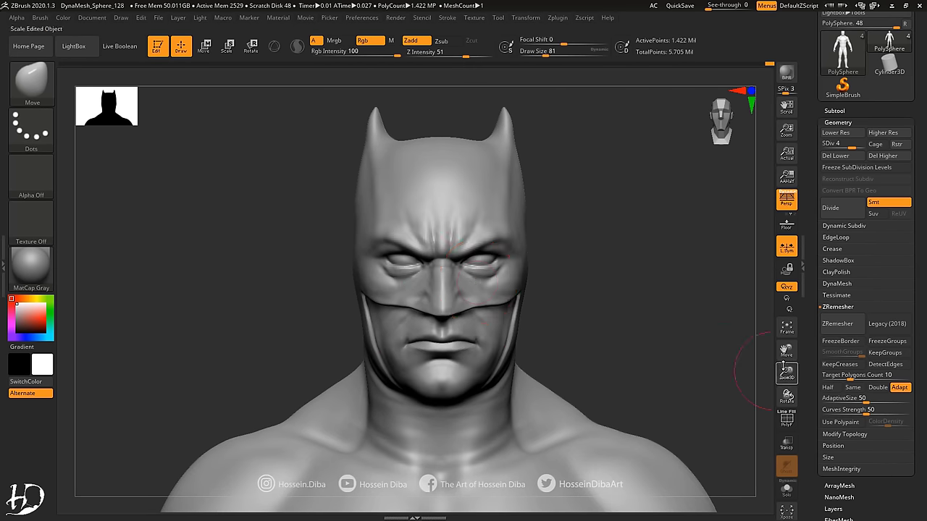
pyautogui.moveTo(355, 239)
pyautogui.mouseDown()
pyautogui.moveTo(352, 259)
pyautogui.moveTo(285, 257)
pyautogui.moveTo(102, 125)
pyautogui.mouseUp()
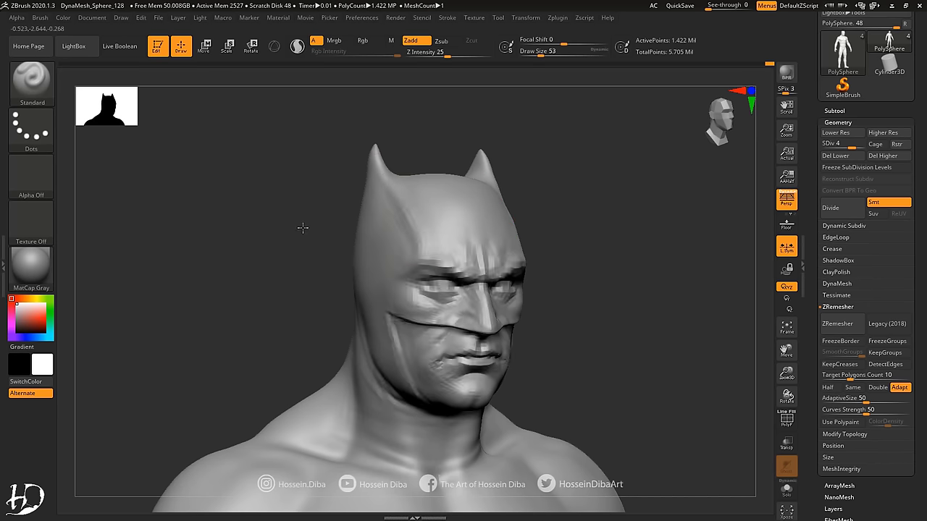
pyautogui.keyDown('shift'); pyautogui.moveTo(303, 227); pyautogui.dragTo(426, 261); pyautogui.keyUp('shift')
pyautogui.moveTo(399, 279); pyautogui.dragTo(441, 268, button='right')
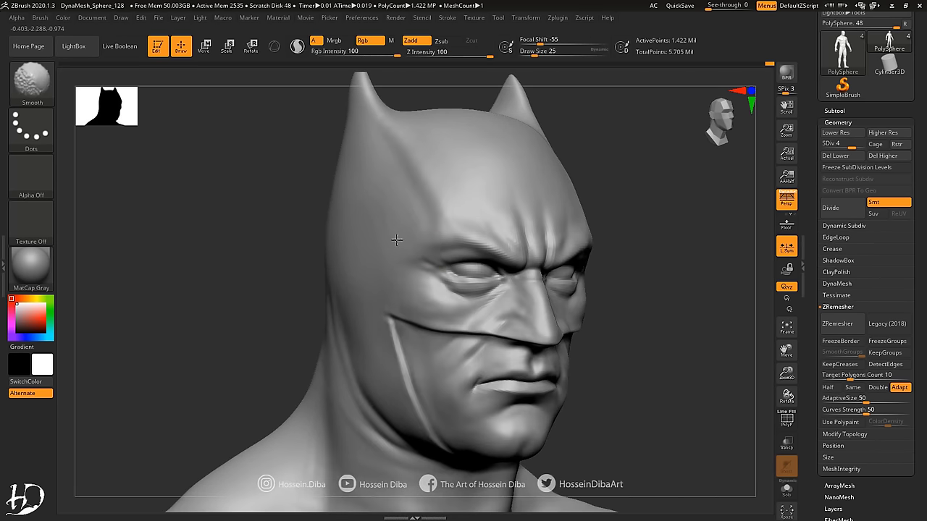
pyautogui.moveTo(785, 375); pyautogui.dragTo(786, 388)
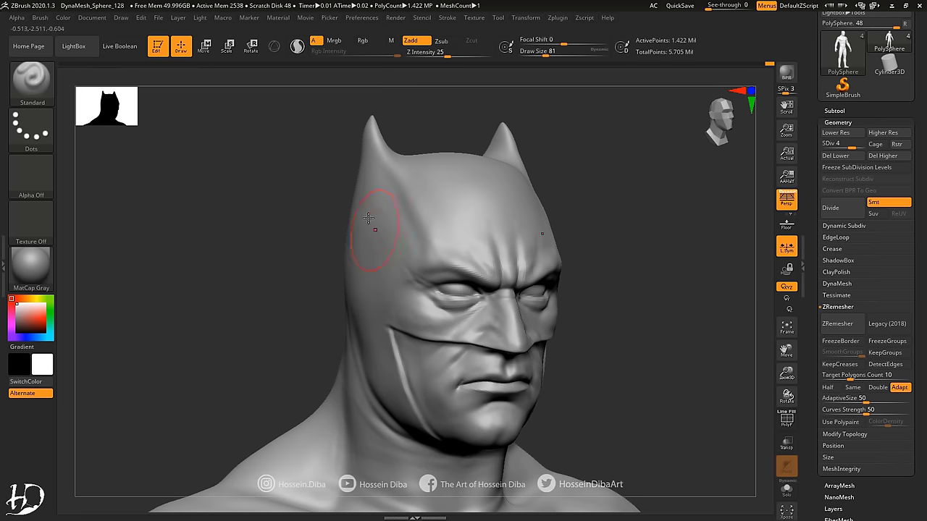
pyautogui.keyDown('shift'); pyautogui.moveTo(383, 242); pyautogui.dragTo(362, 289); pyautogui.keyUp('shift')
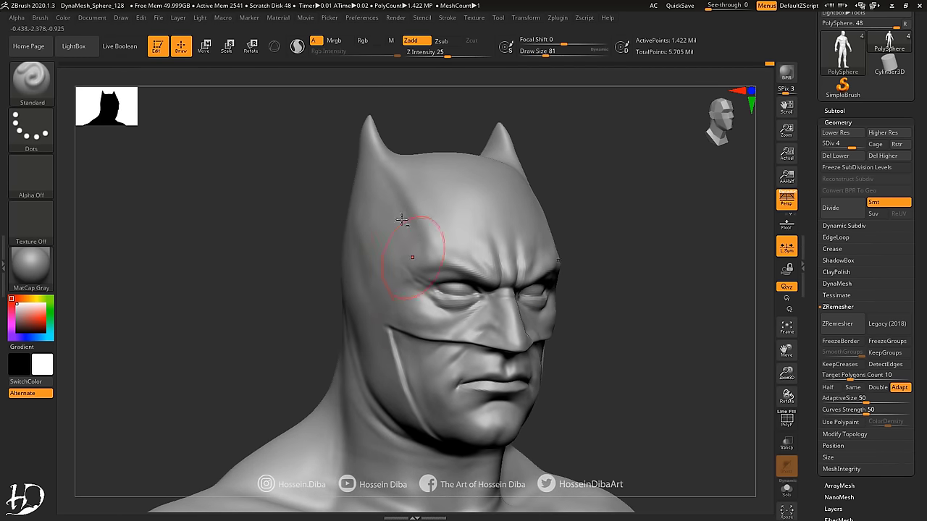
pyautogui.moveTo(402, 219)
pyautogui.keyDown('shift'); pyautogui.mouseDown(button='right')
pyautogui.moveTo(449, 217)
pyautogui.moveTo(573, 242)
pyautogui.mouseUp(button='right'); pyautogui.keyUp('shift')
# Step: Reframe on the chest and select the DamStandard brush (BDS) for carving pectoral creases
pyautogui.moveTo(697, 365)
pyautogui.keyDown('alt'); pyautogui.mouseDown(button='right')
pyautogui.moveTo(428, 312)
pyautogui.moveTo(460, 338)
pyautogui.moveTo(680, 246)
pyautogui.moveTo(533, 372)
pyautogui.moveTo(547, 368)
pyautogui.mouseUp(button='right'); pyautogui.keyUp('alt')
pyautogui.press('b')
pyautogui.press('d')
pyautogui.press('s')
# Step: Review the chest from three-quarter and frontal angles, then bring up the hand model
pyautogui.moveTo(557, 336)
pyautogui.keyDown('shift'); pyautogui.mouseDown(button='right')
pyautogui.moveTo(225, 288)
pyautogui.moveTo(492, 394)
pyautogui.mouseUp(button='right'); pyautogui.keyUp('shift')
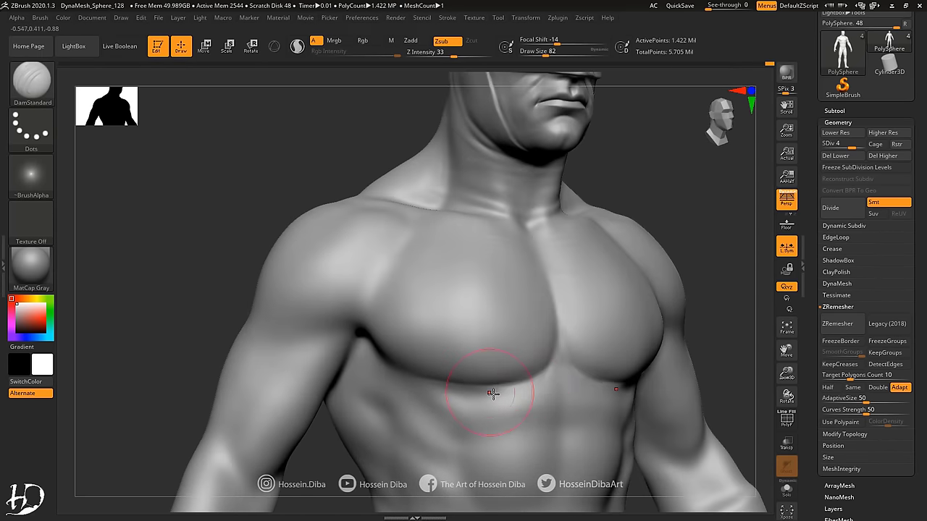
pyautogui.moveTo(203, 317)
pyautogui.mouseDown(button='right')
pyautogui.moveTo(771, 350)
pyautogui.moveTo(680, 326)
pyautogui.mouseUp(button='right')
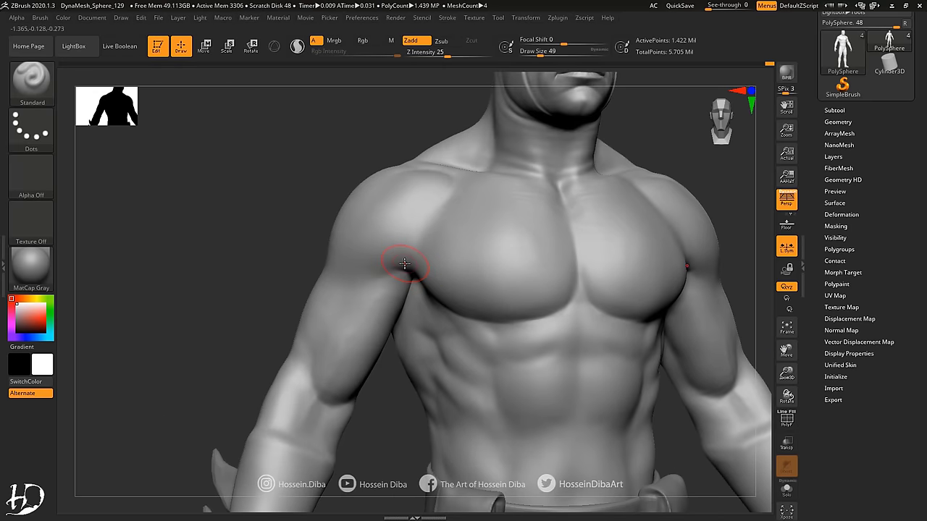
pyautogui.moveTo(391, 251); pyautogui.dragTo(432, 291, button='right')
pyautogui.moveTo(444, 228); pyautogui.dragTo(398, 259, button='right')
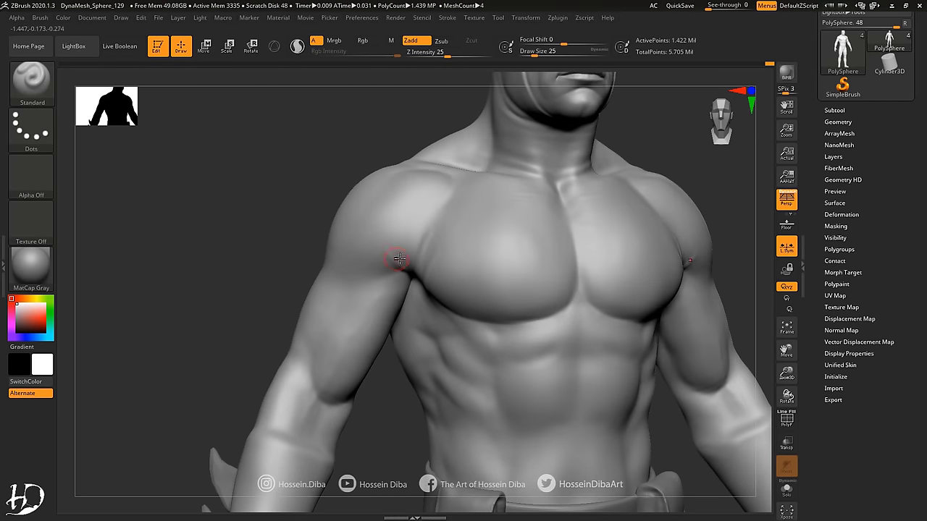
pyautogui.moveTo(408, 217); pyautogui.dragTo(331, 269, button='right')
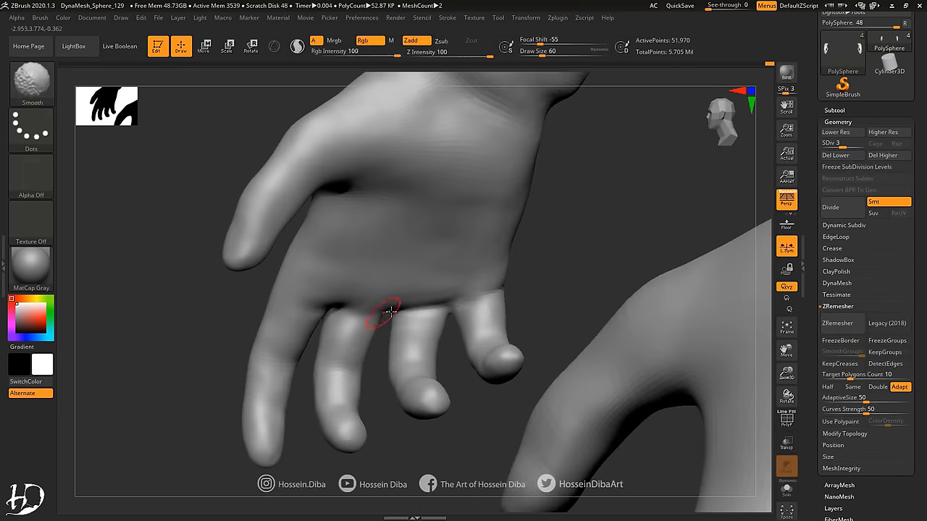
pyautogui.moveTo(368, 321)
pyautogui.mouseDown(button='right')
pyautogui.moveTo(534, 352)
pyautogui.moveTo(556, 437)
pyautogui.moveTo(490, 362)
pyautogui.moveTo(561, 352)
pyautogui.moveTo(421, 332)
pyautogui.moveTo(300, 382)
pyautogui.mouseUp(button='right')
# Step: Frame the hand, zoom out to the whole figure, and select the Move brush (BMV)
pyautogui.press('f')
pyautogui.moveTo(295, 331)
pyautogui.mouseDown(button='right')
pyautogui.moveTo(299, 364)
pyautogui.moveTo(369, 345)
pyautogui.moveTo(217, 231)
pyautogui.mouseUp(button='right')
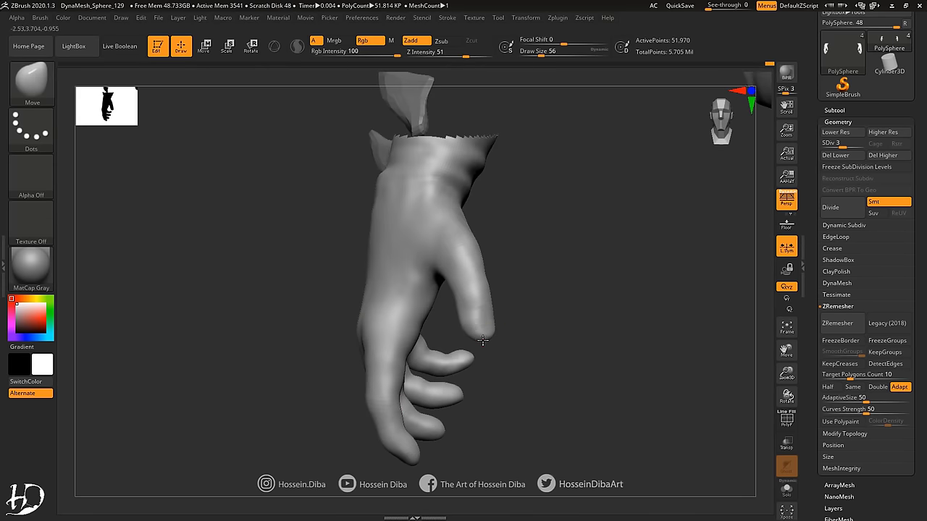
pyautogui.moveTo(399, 229)
pyautogui.mouseDown(button='right')
pyautogui.moveTo(321, 201)
pyautogui.moveTo(815, 358)
pyautogui.moveTo(414, 337)
pyautogui.moveTo(368, 326)
pyautogui.moveTo(542, 365)
pyautogui.moveTo(766, 363)
pyautogui.moveTo(685, 348)
pyautogui.moveTo(424, 398)
pyautogui.moveTo(261, 97)
pyautogui.mouseUp(button='right')
pyautogui.press('b')
pyautogui.press('m')
pyautogui.press('v')
# Step: In a straight front view, lay a transpose rotation axis along the hand's thumb
pyautogui.press('e')
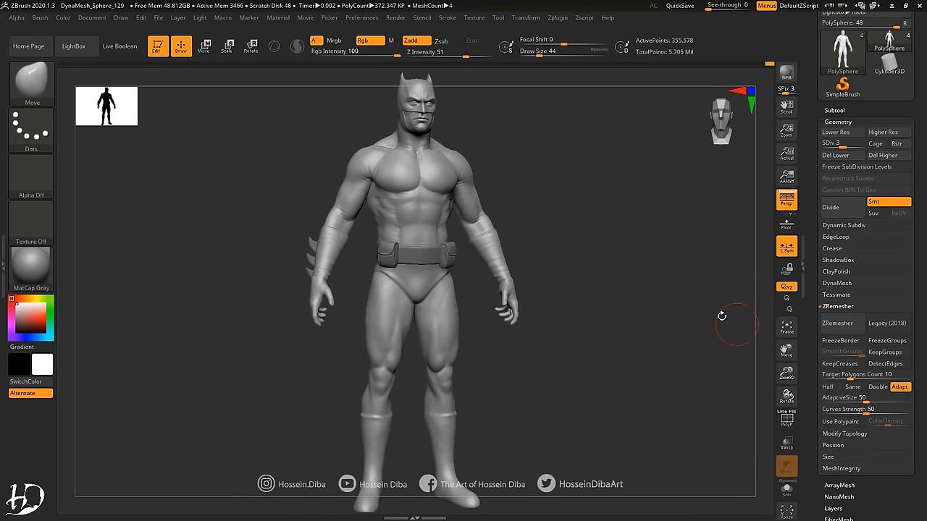
pyautogui.moveTo(722, 317)
pyautogui.mouseDown(button='right')
pyautogui.moveTo(726, 356)
pyautogui.moveTo(631, 341)
pyautogui.moveTo(648, 317)
pyautogui.moveTo(661, 362)
pyautogui.mouseUp(button='right')
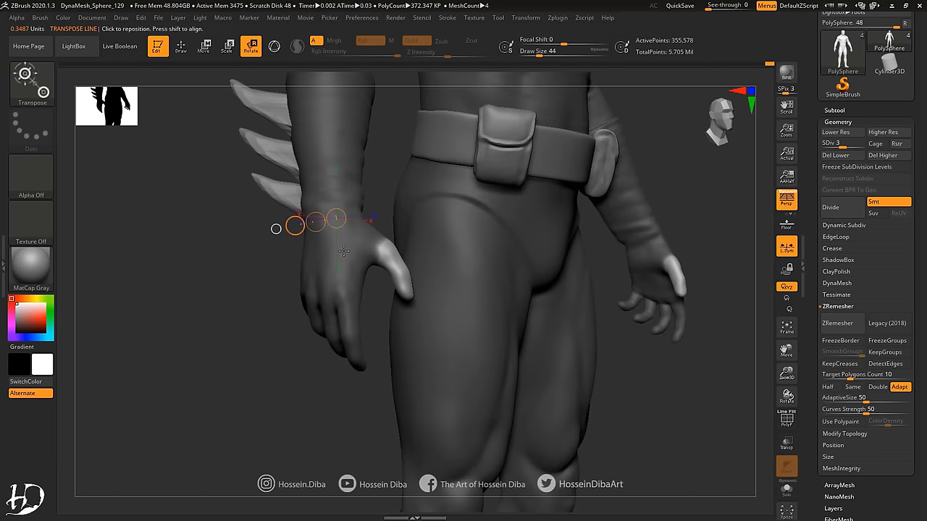
pyautogui.moveTo(375, 232); pyautogui.dragTo(412, 288)
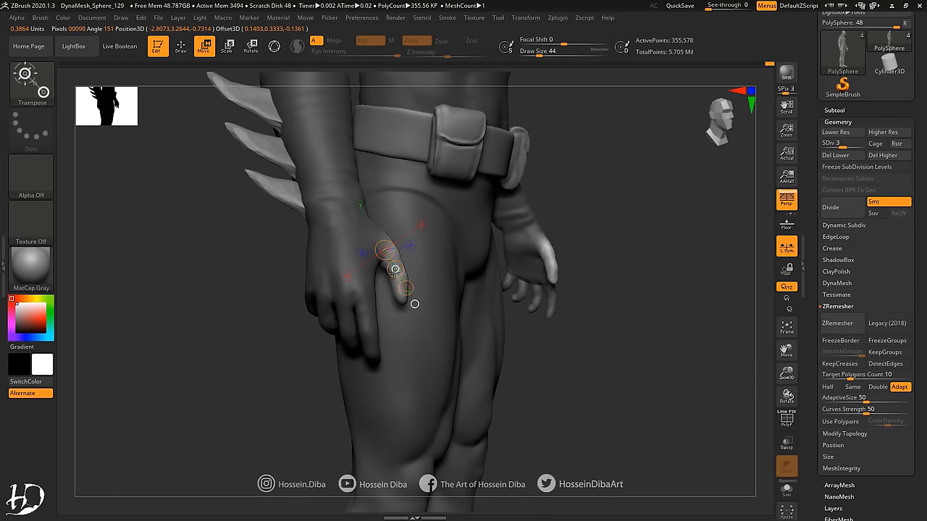
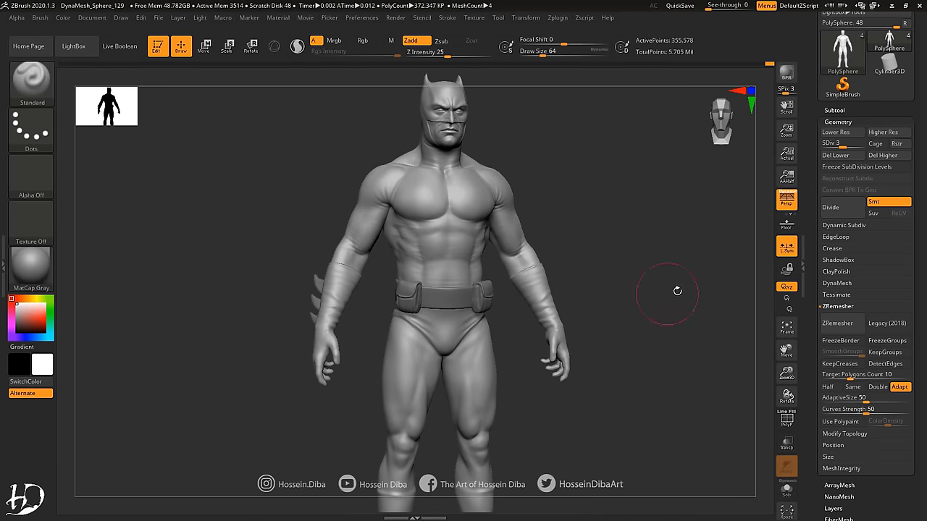
# Step: Inspect the legs and boots from several angles and switch to the Move brush
pyautogui.moveTo(722, 384)
pyautogui.mouseDown()
pyautogui.moveTo(515, 329)
pyautogui.moveTo(451, 325)
pyautogui.moveTo(385, 343)
pyautogui.moveTo(504, 350)
pyautogui.mouseUp()
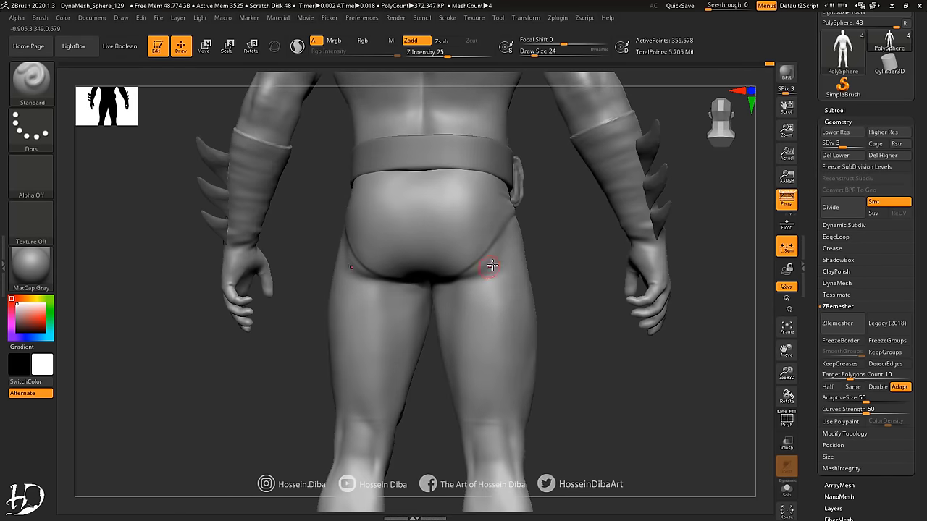
pyautogui.moveTo(470, 222); pyautogui.dragTo(490, 300, button='right')
pyautogui.moveTo(434, 259)
pyautogui.mouseDown(button='right')
pyautogui.moveTo(393, 265)
pyautogui.moveTo(467, 258)
pyautogui.moveTo(470, 334)
pyautogui.mouseUp(button='right')
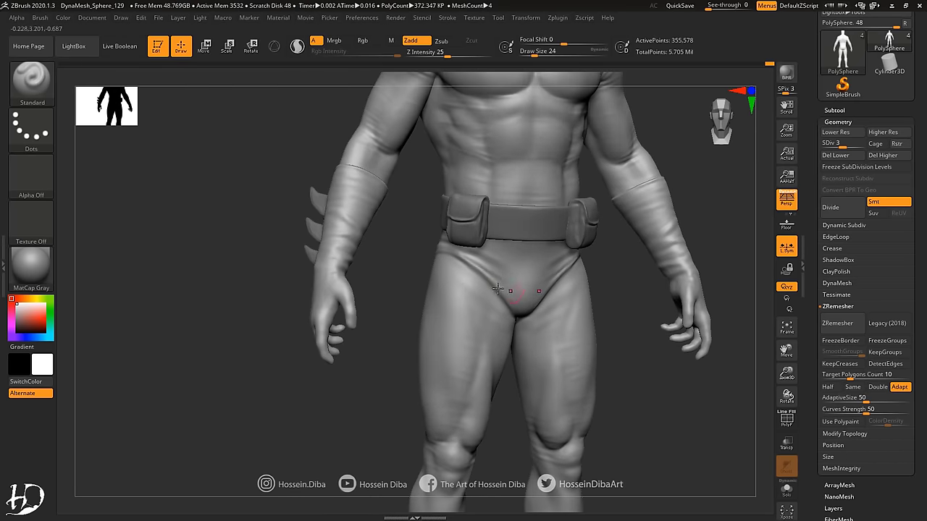
pyautogui.moveTo(347, 326)
pyautogui.mouseDown(button='right')
pyautogui.moveTo(452, 325)
pyautogui.moveTo(439, 348)
pyautogui.moveTo(460, 347)
pyautogui.mouseUp(button='right')
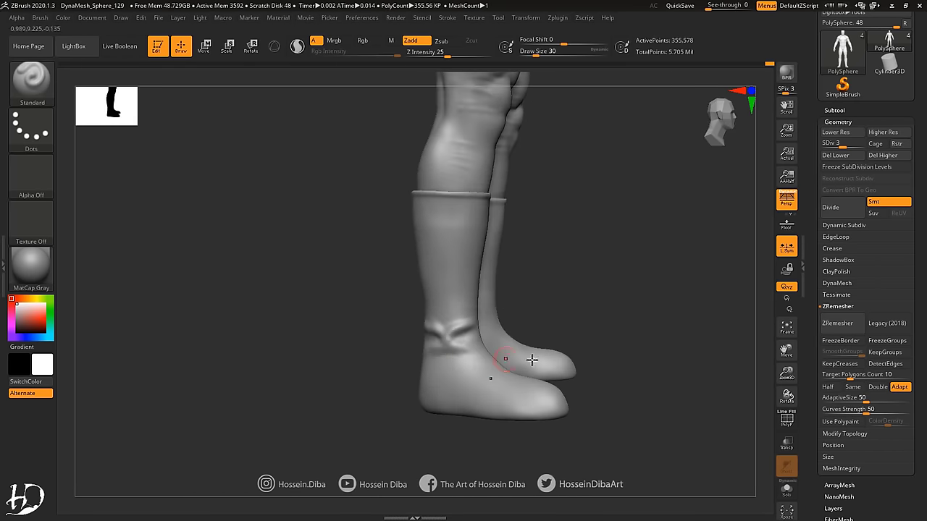
pyautogui.moveTo(531, 360)
pyautogui.mouseDown(button='right')
pyautogui.moveTo(442, 321)
pyautogui.moveTo(485, 309)
pyautogui.moveTo(410, 341)
pyautogui.moveTo(531, 319)
pyautogui.moveTo(496, 290)
pyautogui.moveTo(448, 302)
pyautogui.moveTo(383, 272)
pyautogui.moveTo(451, 232)
pyautogui.moveTo(388, 208)
pyautogui.moveTo(442, 290)
pyautogui.moveTo(507, 330)
pyautogui.moveTo(511, 321)
pyautogui.moveTo(466, 331)
pyautogui.moveTo(469, 348)
pyautogui.moveTo(486, 356)
pyautogui.moveTo(441, 331)
pyautogui.moveTo(528, 321)
pyautogui.moveTo(451, 309)
pyautogui.moveTo(437, 346)
pyautogui.mouseUp(button='right')
pyautogui.moveTo(505, 419)
pyautogui.mouseDown(button='right')
pyautogui.moveTo(412, 399)
pyautogui.moveTo(644, 310)
pyautogui.moveTo(410, 394)
pyautogui.mouseUp(button='right')
pyautogui.moveTo(514, 449)
pyautogui.mouseDown(button='right')
pyautogui.moveTo(501, 232)
pyautogui.moveTo(437, 395)
pyautogui.mouseUp(button='right')
pyautogui.press('b')
pyautogui.press('m')
pyautogui.press('v')
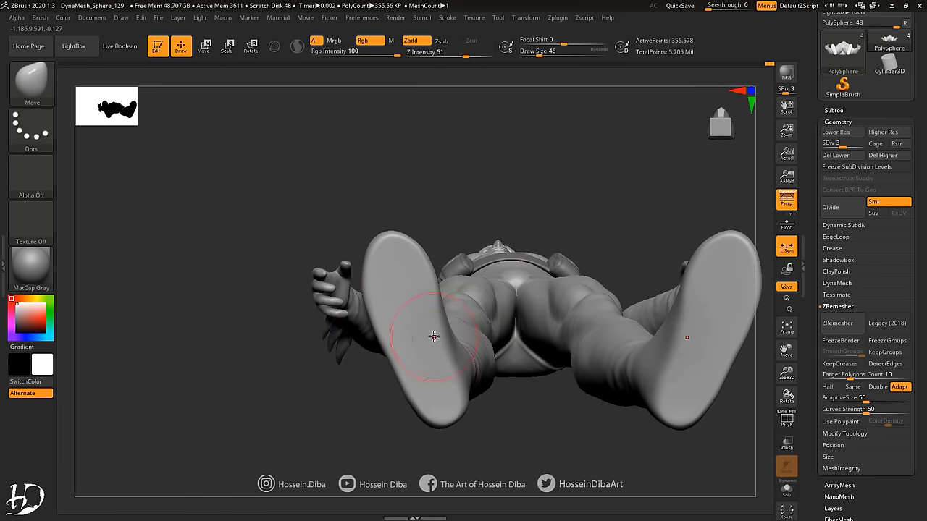
pyautogui.moveTo(389, 246)
pyautogui.mouseDown(button='right')
pyautogui.moveTo(377, 282)
pyautogui.moveTo(383, 269)
pyautogui.moveTo(457, 357)
pyautogui.moveTo(295, 313)
pyautogui.moveTo(466, 368)
pyautogui.moveTo(414, 372)
pyautogui.moveTo(507, 377)
pyautogui.mouseUp(button='right')
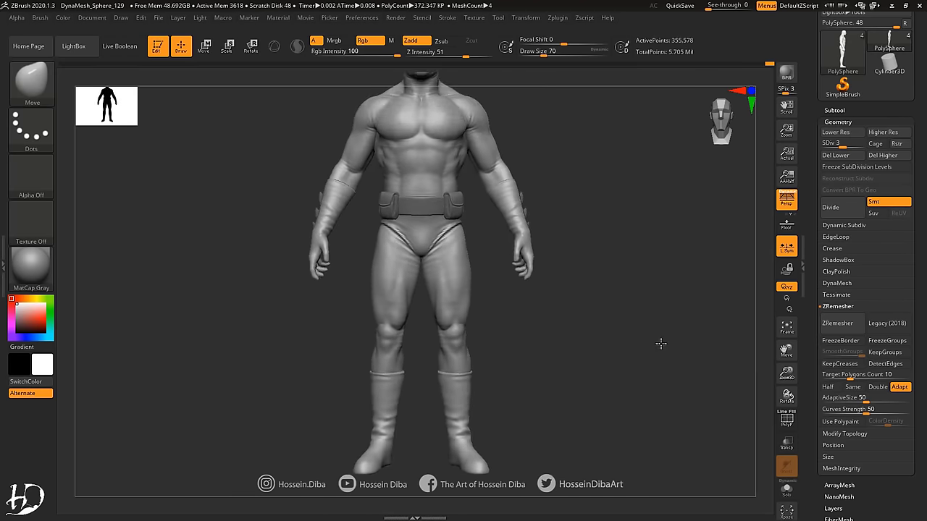
# Step: Rebuild the Extract6 belt pouch with clean ZRemesher topology and check it from the side
pyautogui.moveTo(589, 383); pyautogui.dragTo(786, 373, button='right')
pyautogui.moveTo(787, 373); pyautogui.dragTo(787, 348)
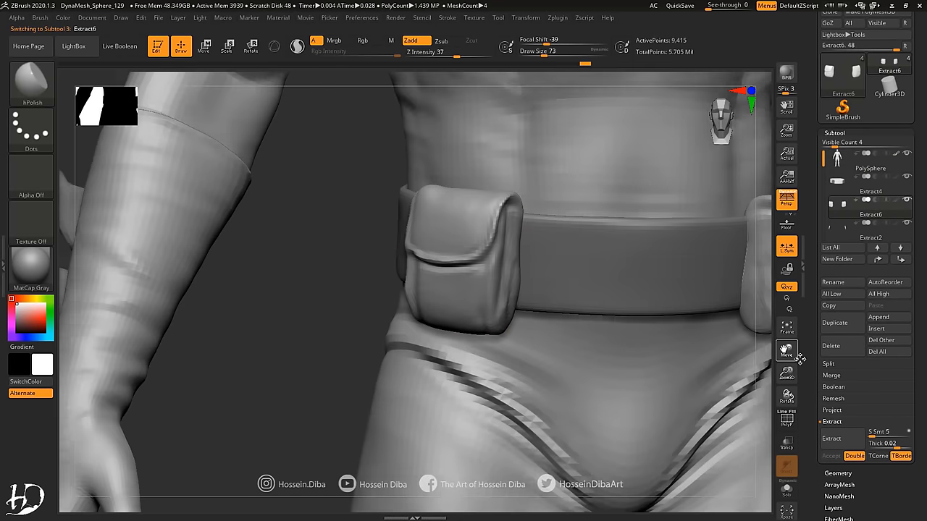
pyautogui.click(787, 420)
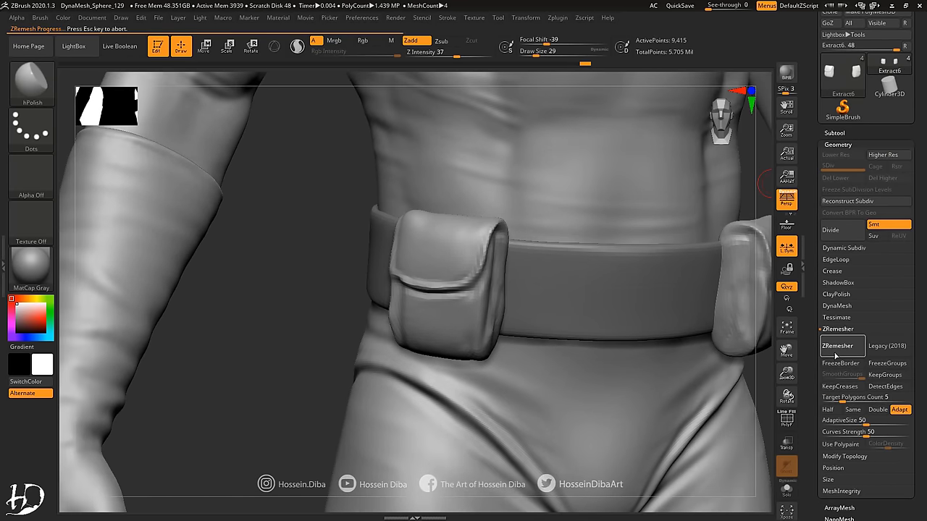
pyautogui.moveTo(464, 283)
pyautogui.mouseDown(button='right')
pyautogui.moveTo(423, 268)
pyautogui.moveTo(553, 218)
pyautogui.moveTo(485, 274)
pyautogui.mouseUp(button='right')
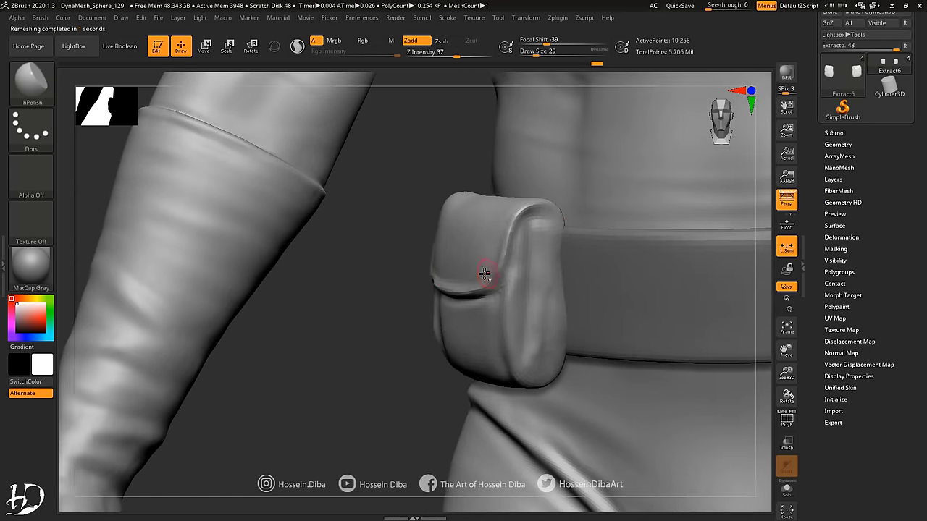
pyautogui.moveTo(525, 221)
pyautogui.mouseDown(button='right')
pyautogui.moveTo(435, 239)
pyautogui.moveTo(363, 229)
pyautogui.mouseUp(button='right')
pyautogui.moveTo(365, 274)
pyautogui.mouseDown(button='right')
pyautogui.moveTo(213, 325)
pyautogui.moveTo(195, 268)
pyautogui.moveTo(538, 283)
pyautogui.moveTo(524, 300)
pyautogui.moveTo(525, 356)
pyautogui.moveTo(367, 336)
pyautogui.moveTo(561, 351)
pyautogui.moveTo(459, 337)
pyautogui.moveTo(586, 385)
pyautogui.moveTo(797, 380)
pyautogui.moveTo(501, 362)
pyautogui.mouseUp(button='right')
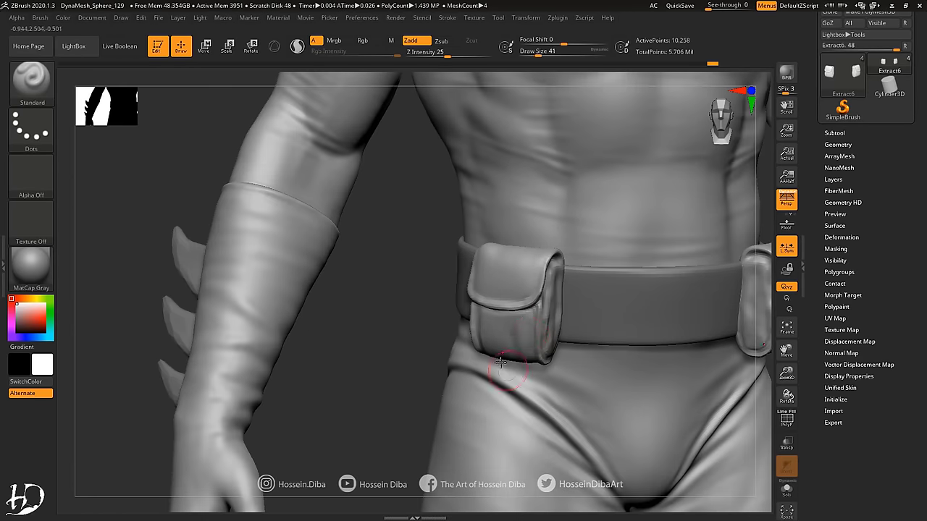
pyautogui.moveTo(419, 272); pyautogui.dragTo(470, 290, button='right')
# Step: Reshape the front pouch with the Move brush into a taller, boxier form with a flap
pyautogui.press('b')
pyautogui.press('m')
pyautogui.press('v')
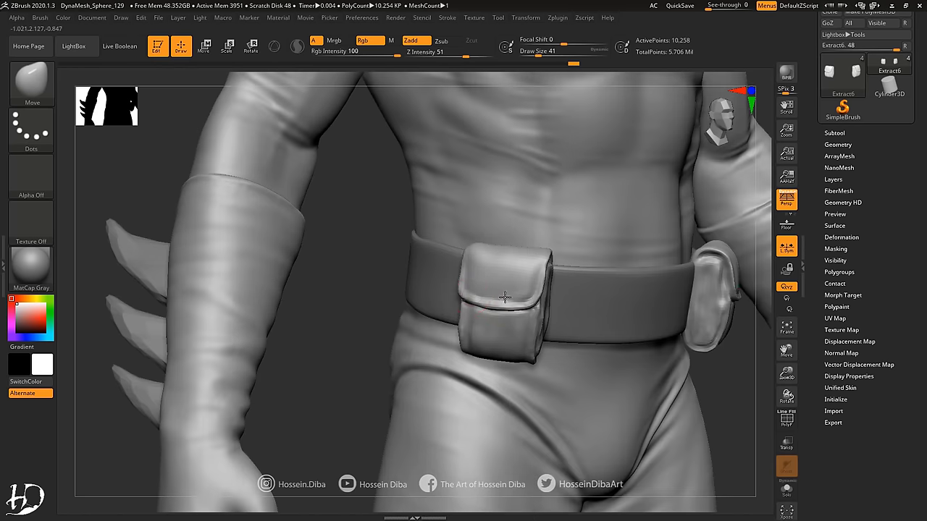
pyautogui.press('f')
pyautogui.keyDown('alt'); pyautogui.moveTo(323, 234); pyautogui.dragTo(673, 290, button='right'); pyautogui.keyUp('alt')
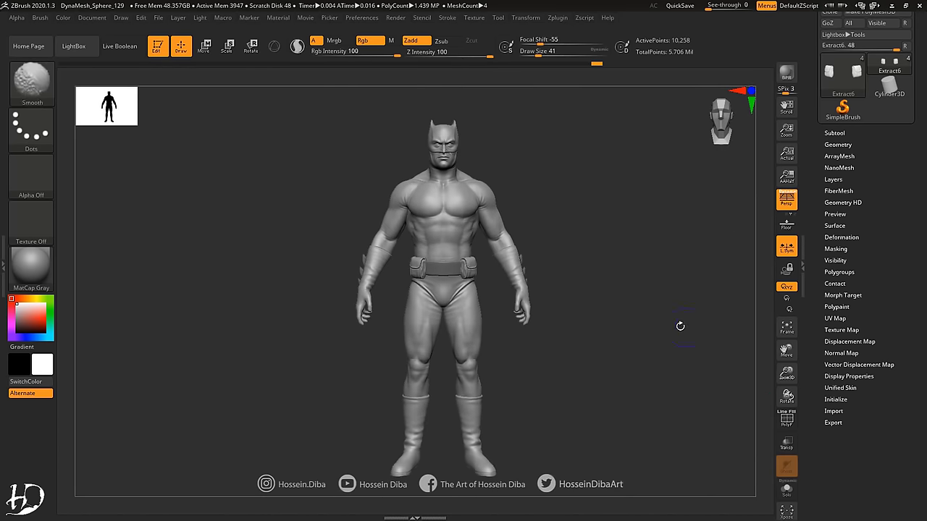
pyautogui.moveTo(679, 325)
pyautogui.mouseDown(button='right')
pyautogui.moveTo(587, 347)
pyautogui.moveTo(374, 269)
pyautogui.moveTo(524, 247)
pyautogui.mouseUp(button='right')
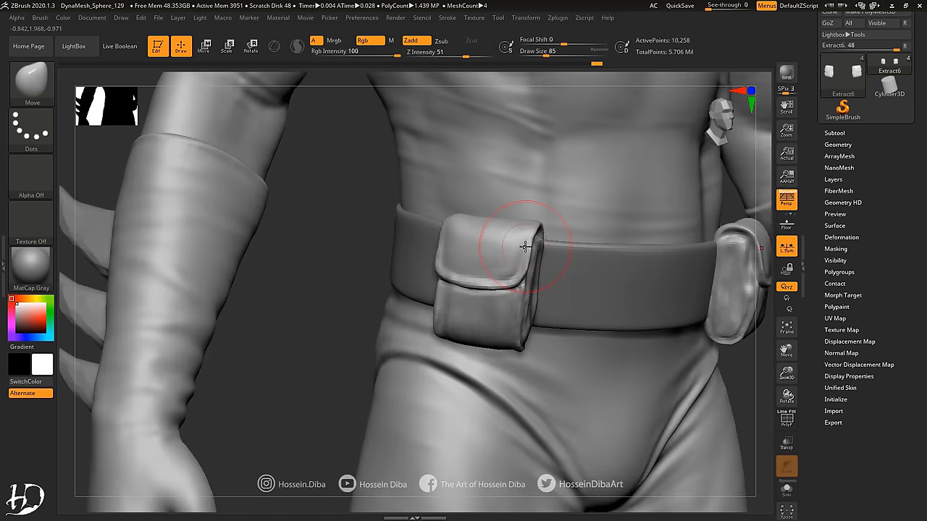
pyautogui.moveTo(456, 218)
pyautogui.mouseDown(button='right')
pyautogui.moveTo(424, 207)
pyautogui.moveTo(326, 299)
pyautogui.mouseUp(button='right')
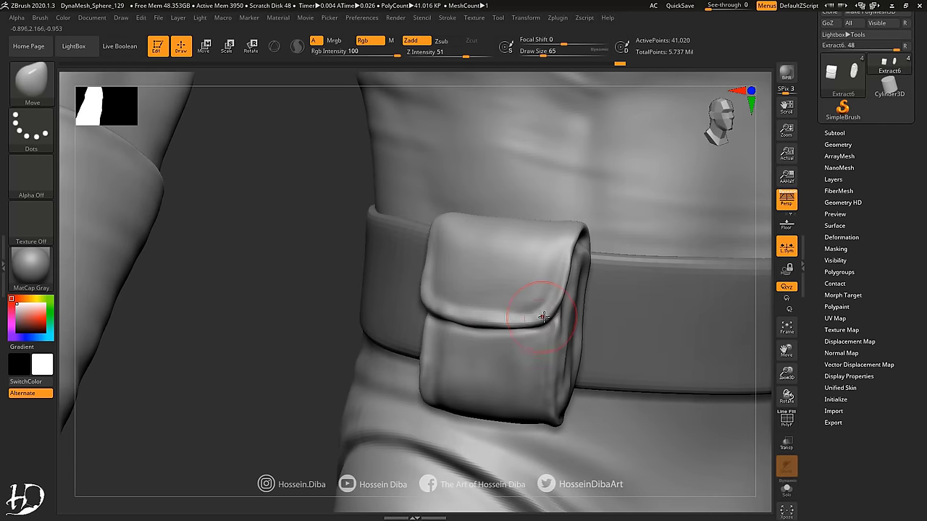
pyautogui.keyDown('alt'); pyautogui.moveTo(479, 341); pyautogui.dragTo(520, 265, button='right'); pyautogui.keyUp('alt')
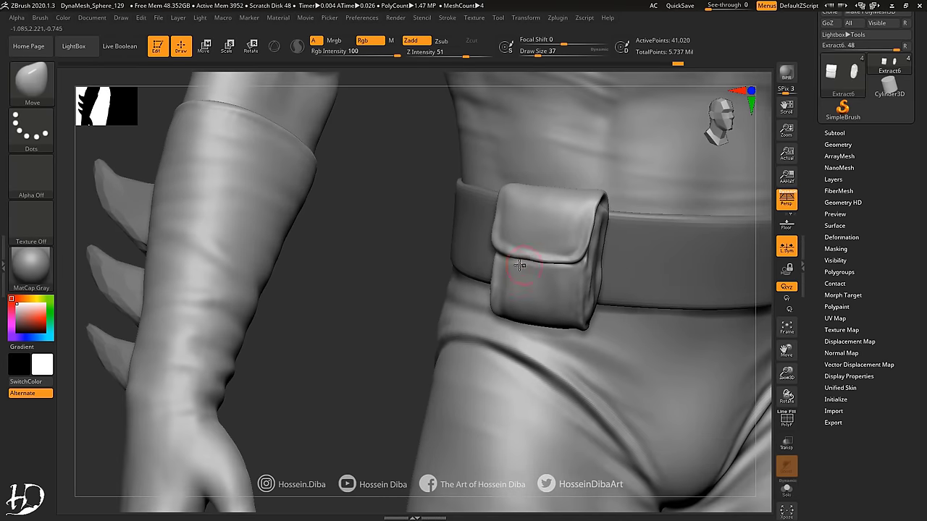
pyautogui.keyDown('alt'); pyautogui.moveTo(592, 229); pyautogui.dragTo(568, 261, button='right'); pyautogui.keyUp('alt')
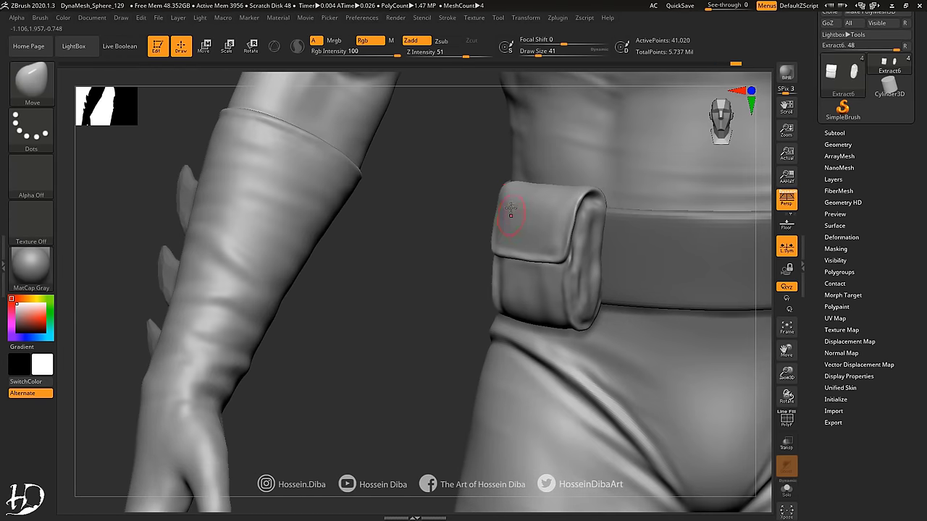
pyautogui.moveTo(496, 244)
pyautogui.mouseDown(button='right')
pyautogui.moveTo(686, 317)
pyautogui.moveTo(715, 283)
pyautogui.mouseUp(button='right')
# Step: Carve sharp seams along the belt pouch sides with the DamStandard brush
pyautogui.press('f')
pyautogui.press('b')
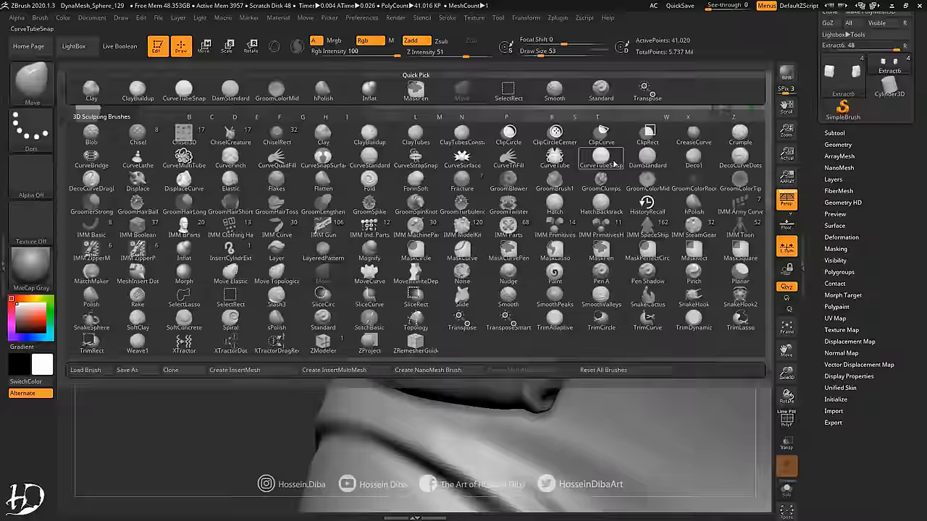
pyautogui.press('d')
pyautogui.press('s')
pyautogui.moveTo(521, 376); pyautogui.dragTo(590, 167, button='right')
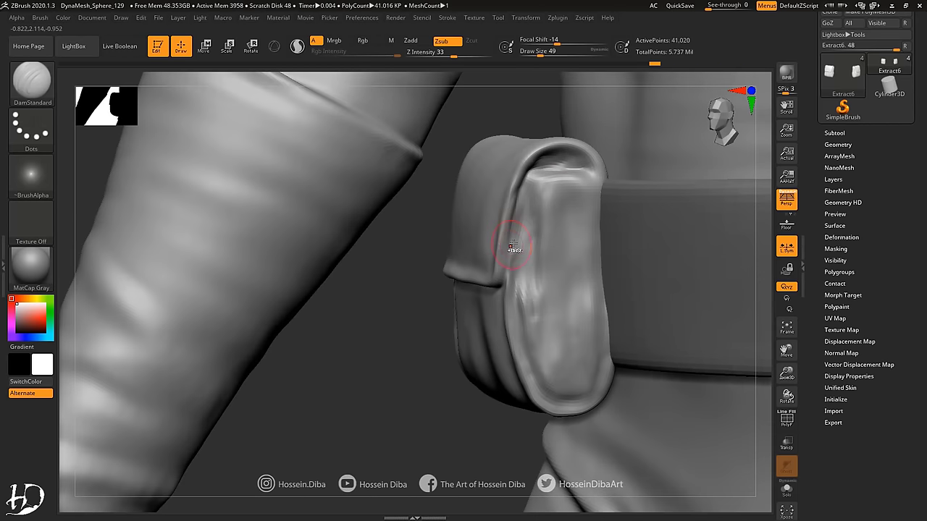
pyautogui.moveTo(368, 236)
pyautogui.mouseDown(button='right')
pyautogui.moveTo(683, 286)
pyautogui.moveTo(663, 202)
pyautogui.mouseUp(button='right')
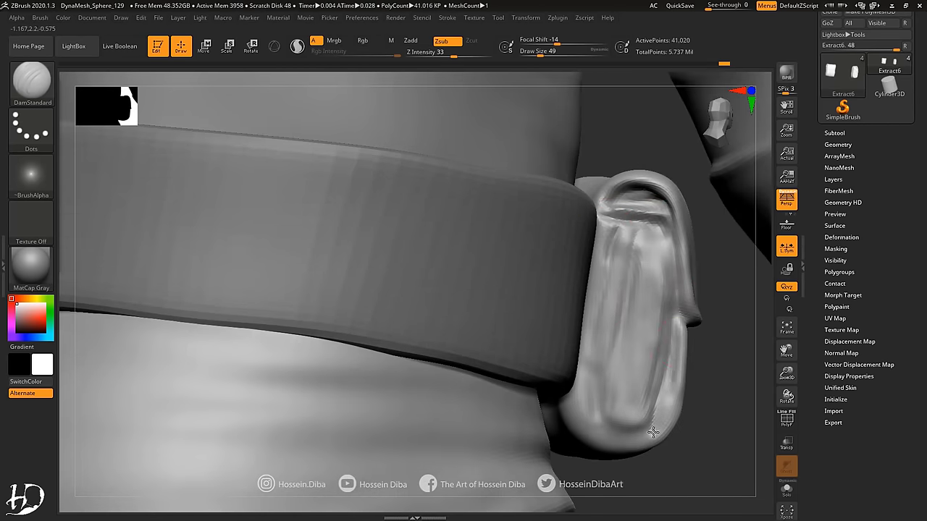
pyautogui.moveTo(653, 432)
pyautogui.keyDown('alt'); pyautogui.mouseDown(button='right')
pyautogui.moveTo(728, 373)
pyautogui.moveTo(585, 244)
pyautogui.mouseUp(button='right'); pyautogui.keyUp('alt')
pyautogui.moveTo(529, 260); pyautogui.dragTo(556, 286, button='right')
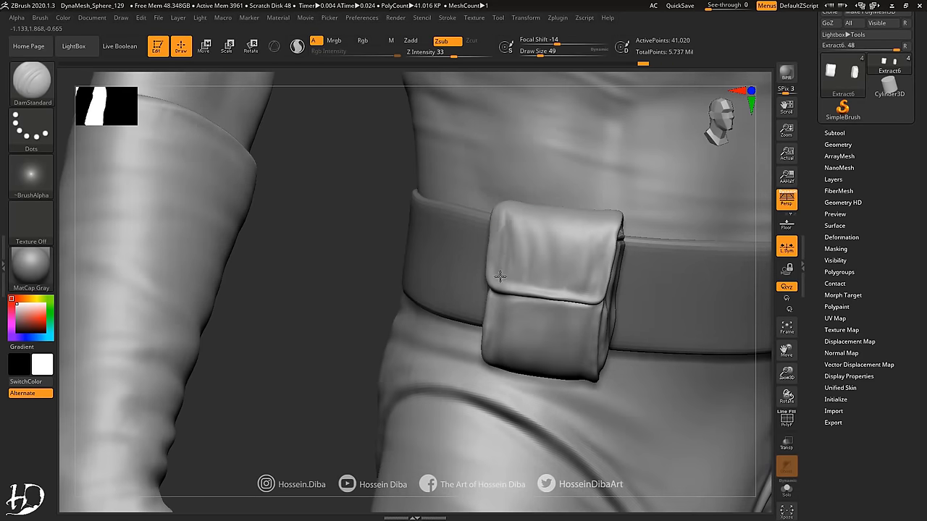
pyautogui.moveTo(577, 377); pyautogui.dragTo(620, 320, button='right')
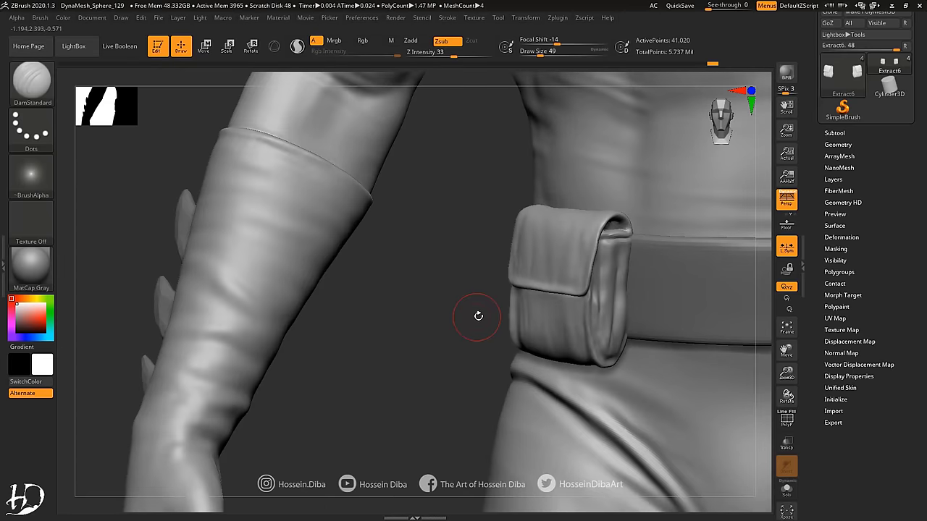
pyautogui.moveTo(478, 314)
pyautogui.mouseDown(button='right')
pyautogui.moveTo(381, 309)
pyautogui.moveTo(585, 238)
pyautogui.moveTo(585, 224)
pyautogui.moveTo(634, 232)
pyautogui.moveTo(656, 210)
pyautogui.mouseUp(button='right')
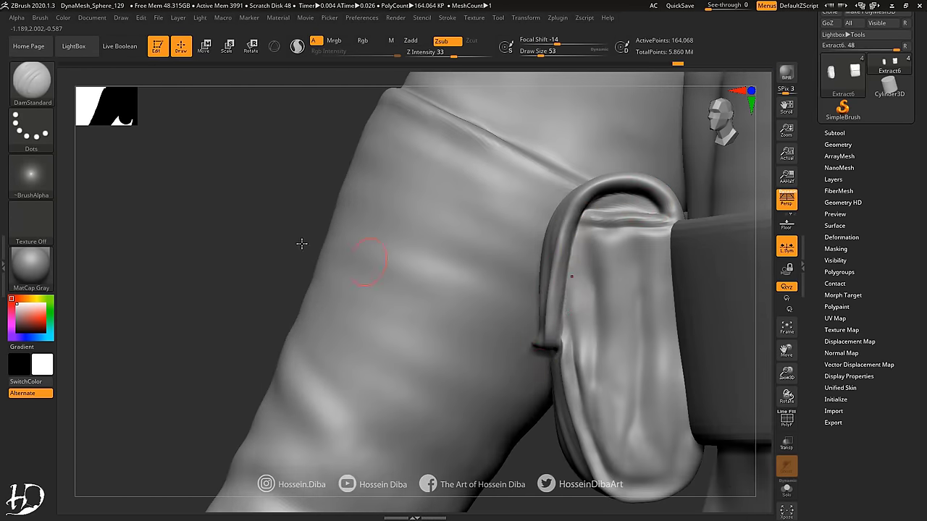
pyautogui.moveTo(302, 244)
pyautogui.mouseDown(button='right')
pyautogui.moveTo(637, 199)
pyautogui.moveTo(640, 239)
pyautogui.mouseUp(button='right')
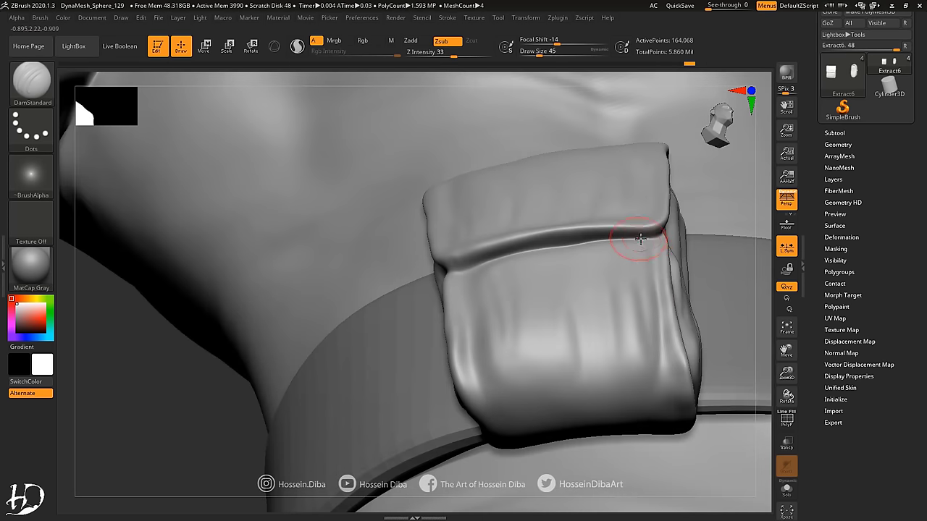
pyautogui.moveTo(490, 257)
pyautogui.mouseDown(button='right')
pyautogui.moveTo(490, 236)
pyautogui.moveTo(612, 278)
pyautogui.mouseUp(button='right')
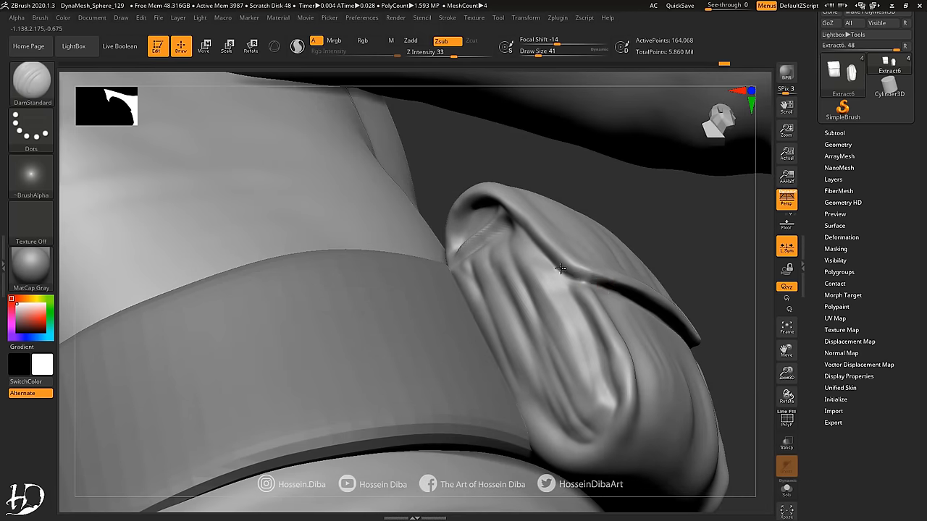
pyautogui.moveTo(528, 239)
pyautogui.mouseDown(button='right')
pyautogui.moveTo(496, 207)
pyautogui.moveTo(459, 207)
pyautogui.moveTo(451, 232)
pyautogui.moveTo(429, 207)
pyautogui.moveTo(587, 280)
pyautogui.mouseUp(button='right')
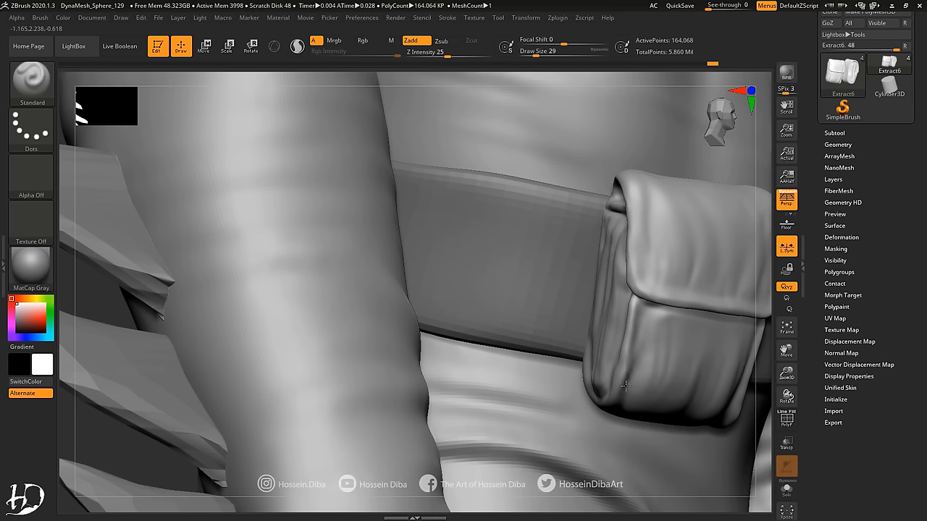
pyautogui.moveTo(656, 303); pyautogui.dragTo(535, 258, button='right')
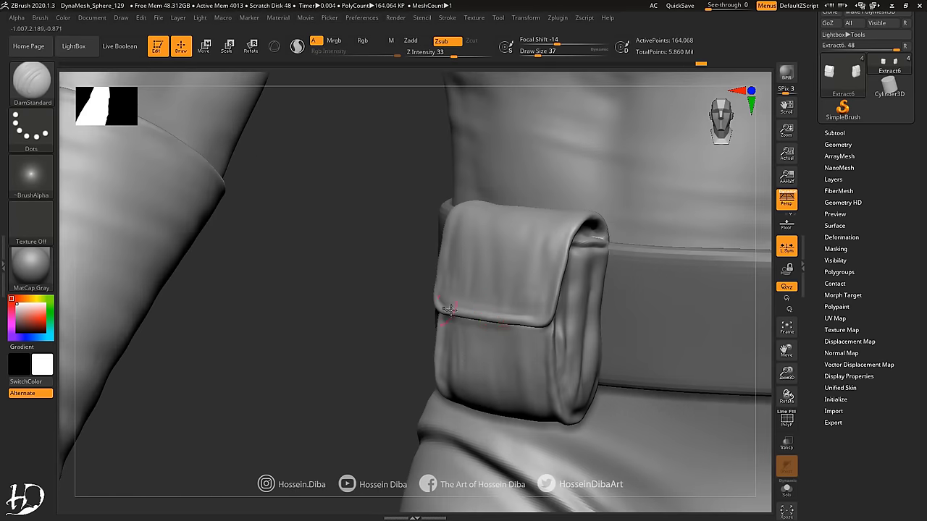
pyautogui.moveTo(453, 307)
pyautogui.mouseDown(button='right')
pyautogui.moveTo(772, 382)
pyautogui.moveTo(550, 323)
pyautogui.mouseUp(button='right')
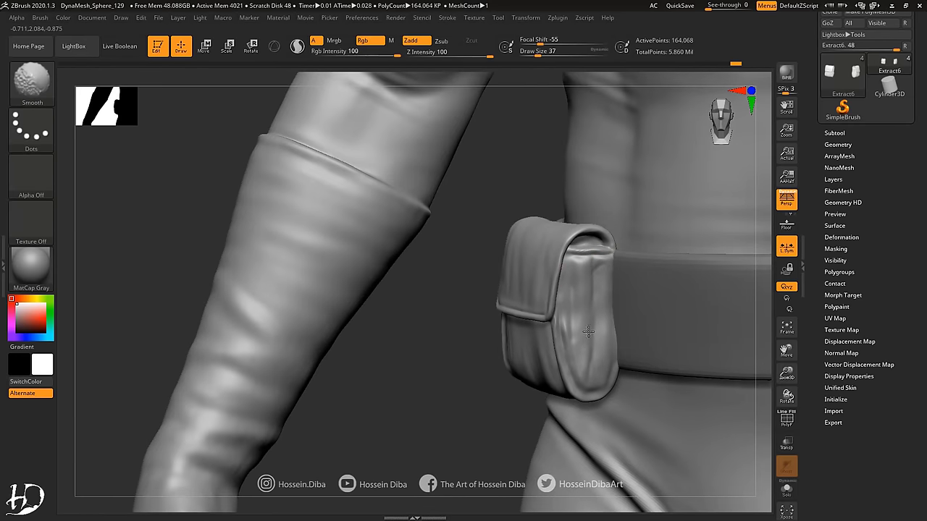
pyautogui.moveTo(445, 287); pyautogui.dragTo(617, 381, button='right')
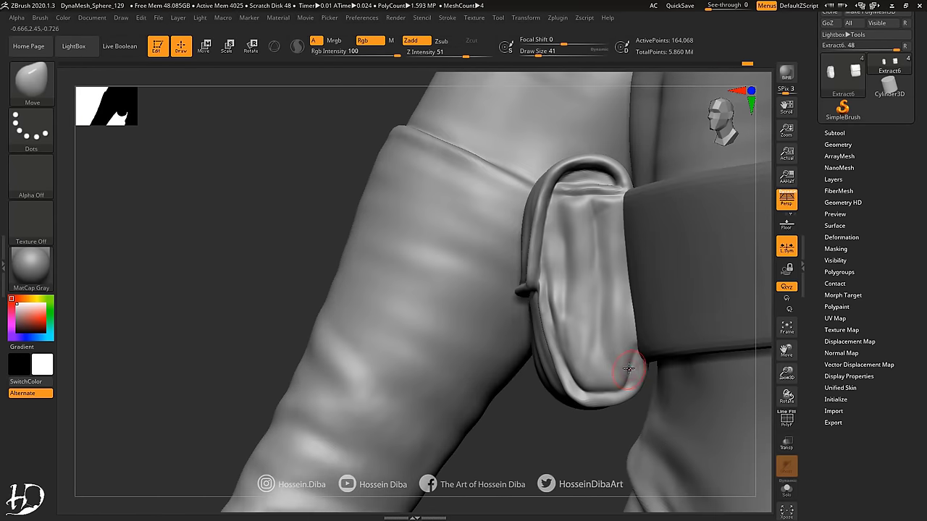
pyautogui.moveTo(469, 417); pyautogui.dragTo(495, 388)
# Step: Alternate DamStandard and Standard to add fabric wrinkles and folds beneath the pouch flaps
pyautogui.press('b')
pyautogui.press('d')
pyautogui.press('s')
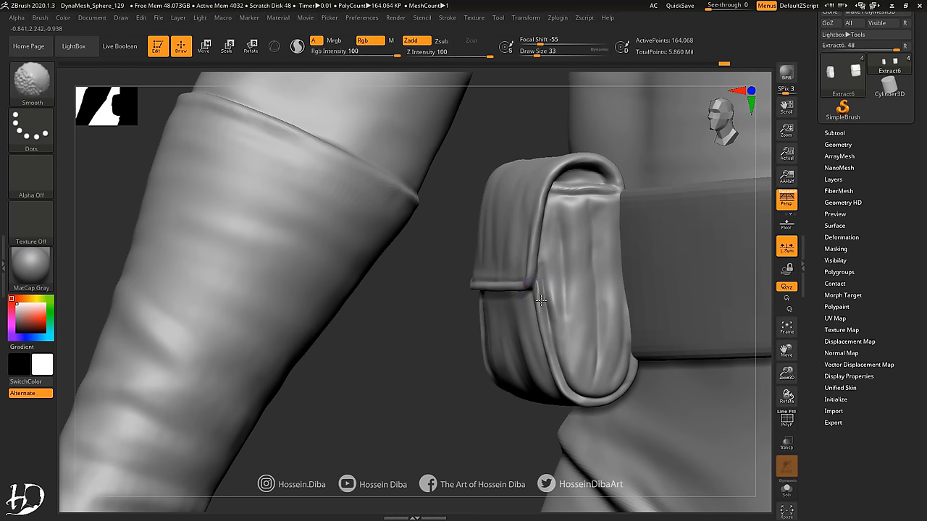
pyautogui.moveTo(557, 347); pyautogui.dragTo(378, 267, button='right')
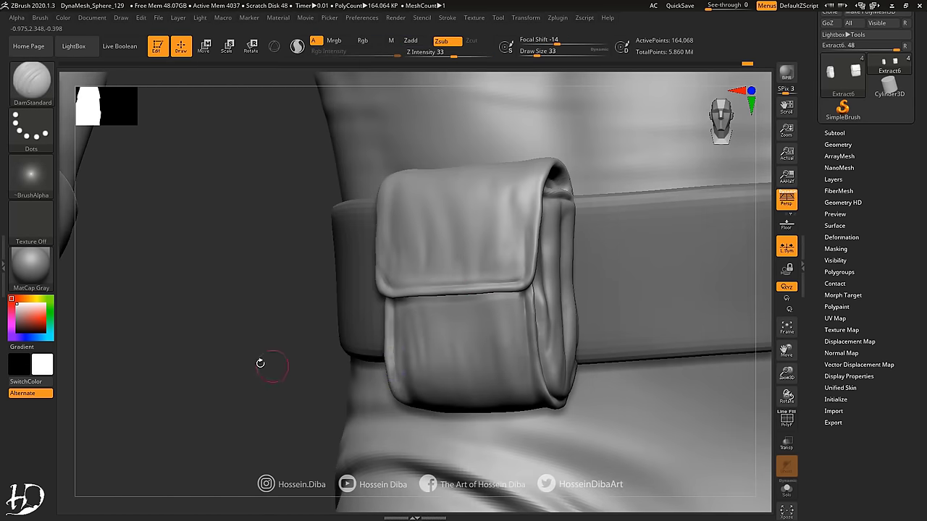
pyautogui.moveTo(260, 363); pyautogui.dragTo(587, 335)
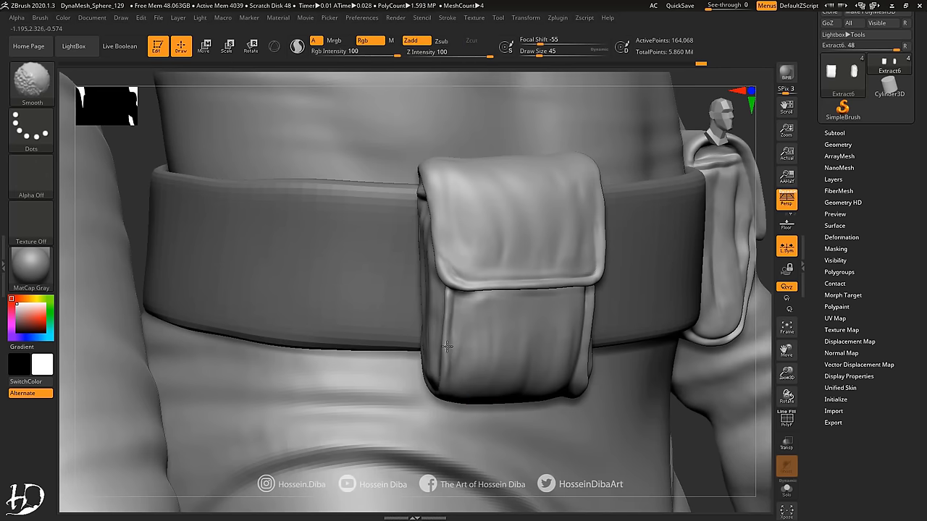
pyautogui.moveTo(424, 331)
pyautogui.mouseDown(button='right')
pyautogui.moveTo(458, 355)
pyautogui.moveTo(770, 376)
pyautogui.moveTo(608, 306)
pyautogui.mouseUp(button='right')
pyautogui.press('b')
pyautogui.press('s')
pyautogui.press('t')
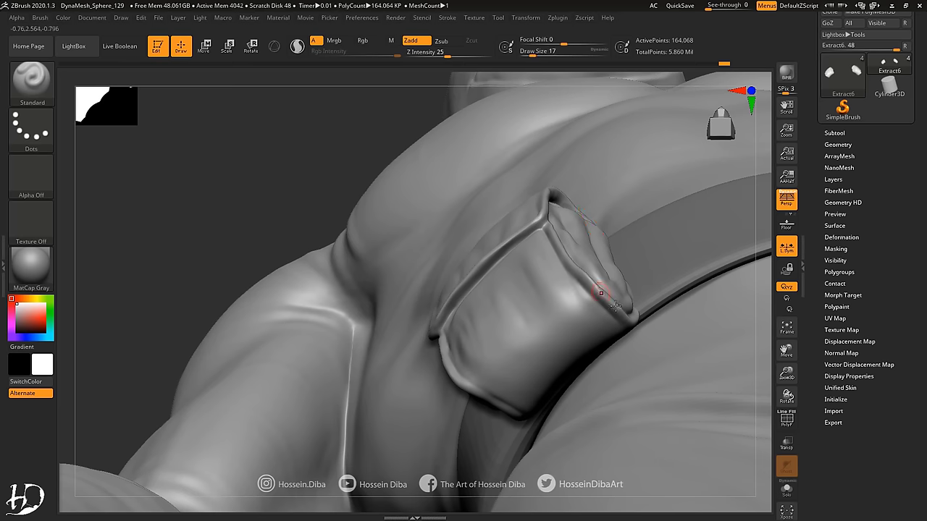
pyautogui.press('b')
pyautogui.press('d')
pyautogui.press('s')
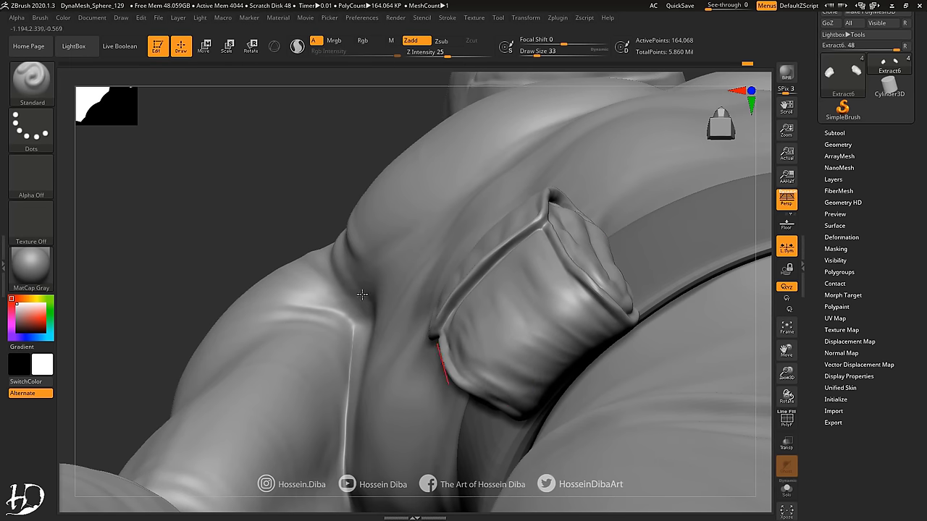
pyautogui.moveTo(491, 400); pyautogui.dragTo(619, 235, button='right')
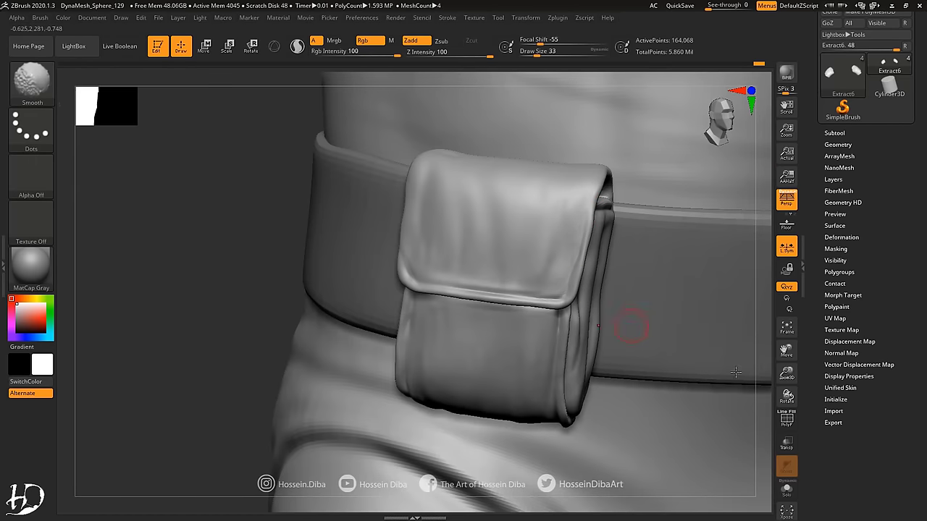
pyautogui.press('b')
pyautogui.press('s')
pyautogui.press('t')
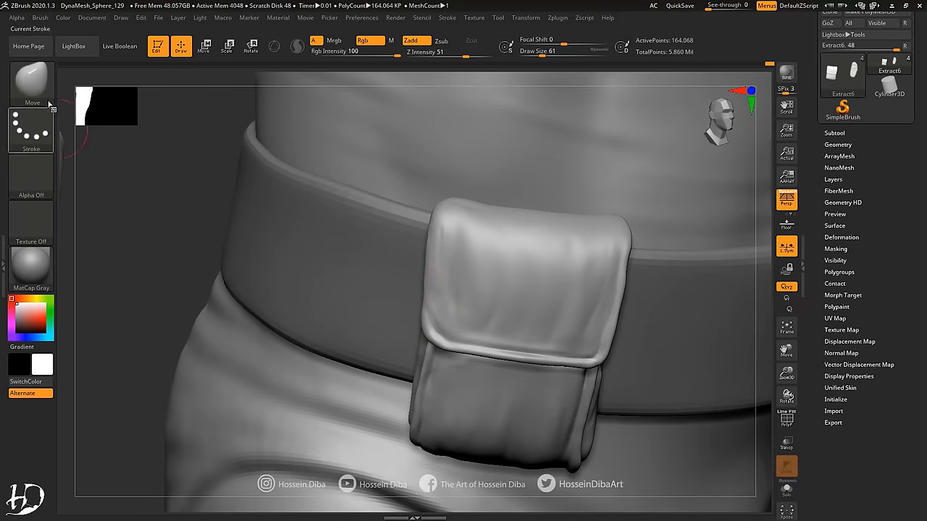
pyautogui.moveTo(444, 341); pyautogui.dragTo(588, 320, button='right')
# Step: Solo the belt pouch and orbit it upright to face the viewer
pyautogui.click(787, 329)
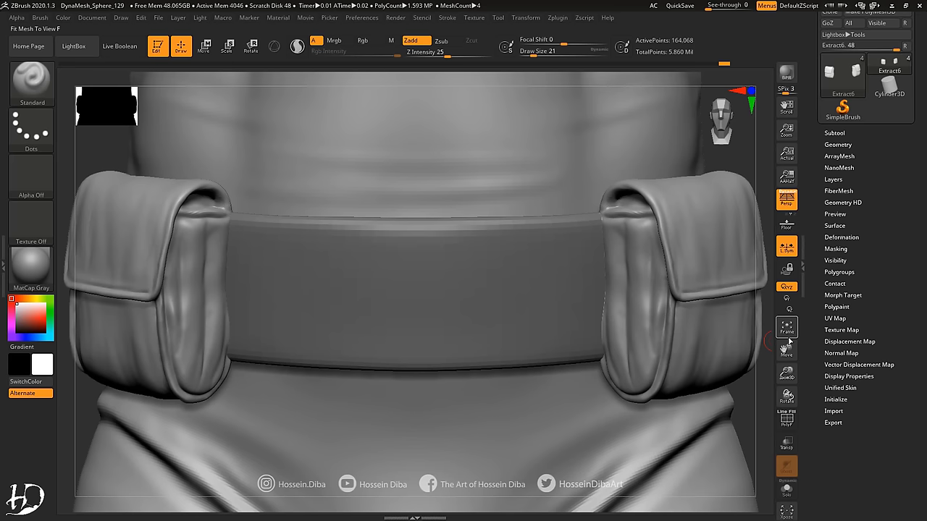
pyautogui.moveTo(693, 393)
pyautogui.keyDown('alt'); pyautogui.mouseDown(button='right')
pyautogui.moveTo(688, 292)
pyautogui.moveTo(642, 356)
pyautogui.moveTo(436, 287)
pyautogui.moveTo(456, 232)
pyautogui.moveTo(406, 281)
pyautogui.mouseUp(button='right'); pyautogui.keyUp('alt')
pyautogui.press('b')
pyautogui.press('Escape')
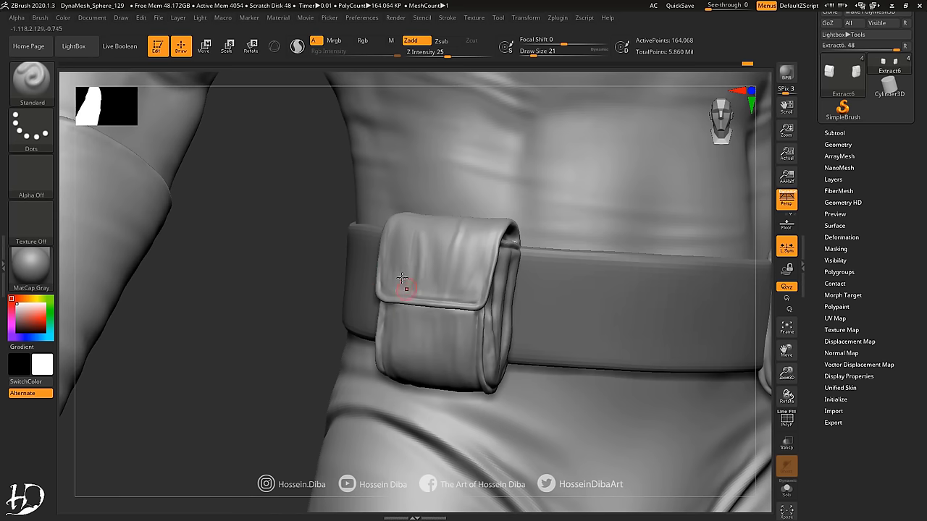
pyautogui.hotkey('ctrl', 'shift', 's')
pyautogui.moveTo(500, 275)
pyautogui.mouseDown(button='right')
pyautogui.moveTo(780, 347)
pyautogui.moveTo(422, 258)
pyautogui.moveTo(323, 259)
pyautogui.moveTo(613, 208)
pyautogui.moveTo(742, 343)
pyautogui.moveTo(451, 239)
pyautogui.moveTo(490, 227)
pyautogui.moveTo(422, 213)
pyautogui.moveTo(255, 258)
pyautogui.mouseUp(button='right')
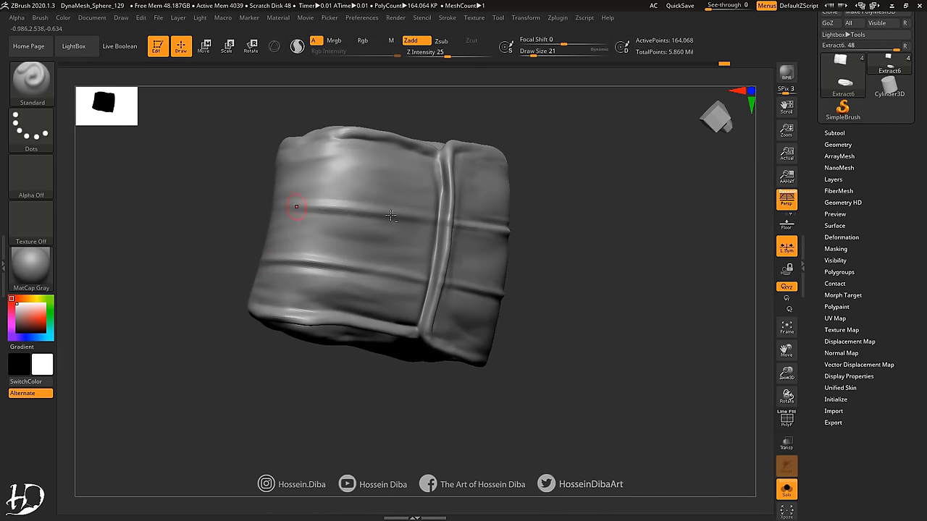
pyautogui.moveTo(391, 216)
pyautogui.mouseDown(button='right')
pyautogui.moveTo(619, 253)
pyautogui.moveTo(435, 275)
pyautogui.moveTo(413, 289)
pyautogui.mouseUp(button='right')
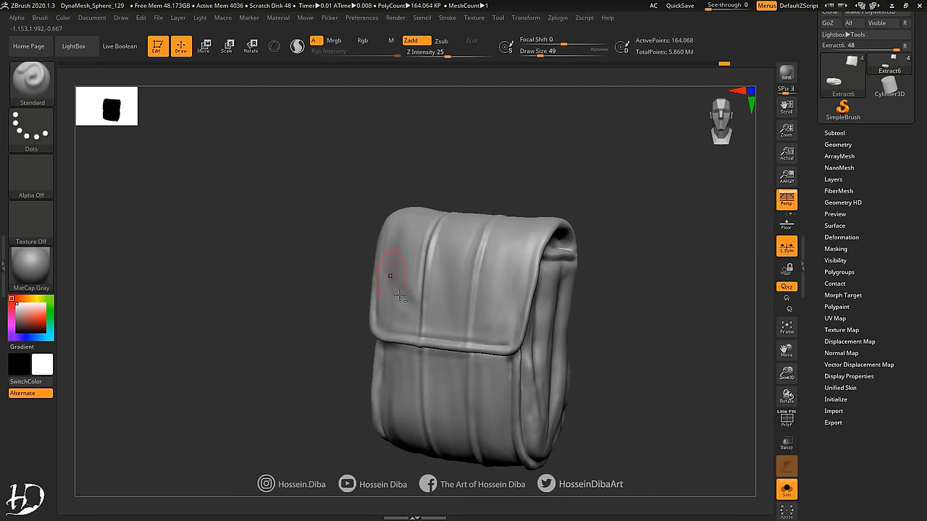
pyautogui.moveTo(499, 302); pyautogui.dragTo(415, 310, button='right')
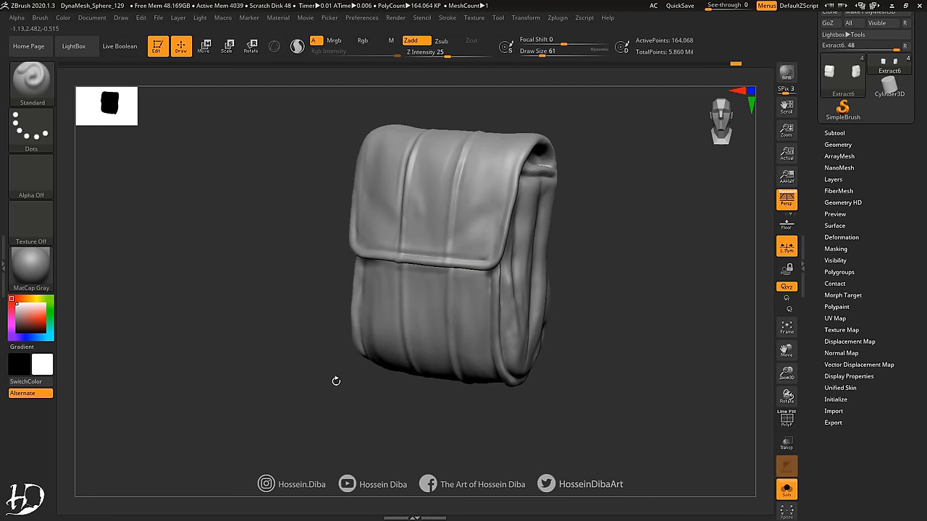
pyautogui.moveTo(336, 381); pyautogui.dragTo(377, 327, button='right')
pyautogui.moveTo(305, 341); pyautogui.dragTo(360, 308, button='right')
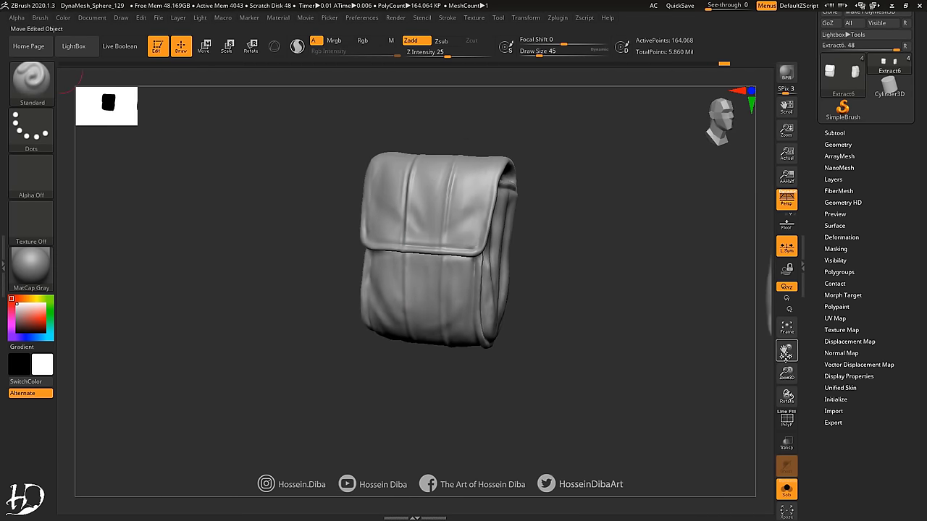
pyautogui.moveTo(418, 212); pyautogui.dragTo(352, 263, button='right')
# Step: Switch to the Move brush to shape vertical pleats down the pouch front
pyautogui.press('b')
pyautogui.moveTo(670, 187)
pyautogui.mouseDown(button='right')
pyautogui.moveTo(377, 275)
pyautogui.moveTo(256, 251)
pyautogui.moveTo(765, 355)
pyautogui.mouseUp(button='right')
pyautogui.press('b')
pyautogui.press('m')
pyautogui.press('v')
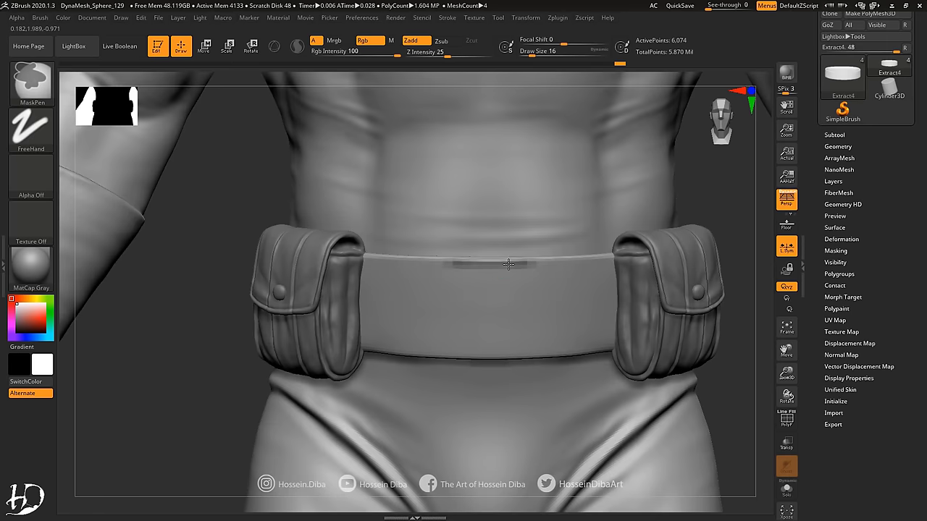
# Step: Mask a bracket-shaped buckle outline at the belt centre and extract it as a new subtool
pyautogui.moveTo(509, 264); pyautogui.dragTo(420, 348)
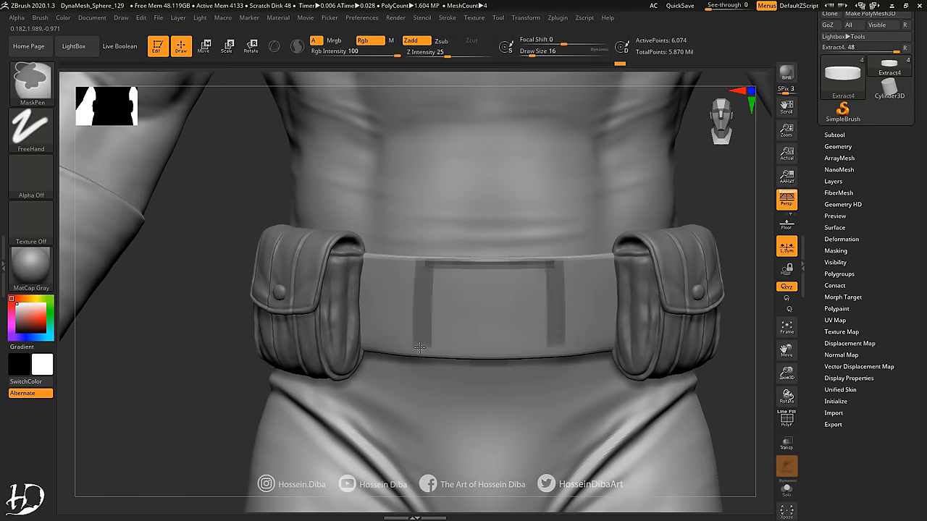
pyautogui.keyDown('ctrl'); pyautogui.moveTo(551, 263); pyautogui.dragTo(561, 259); pyautogui.keyUp('ctrl')
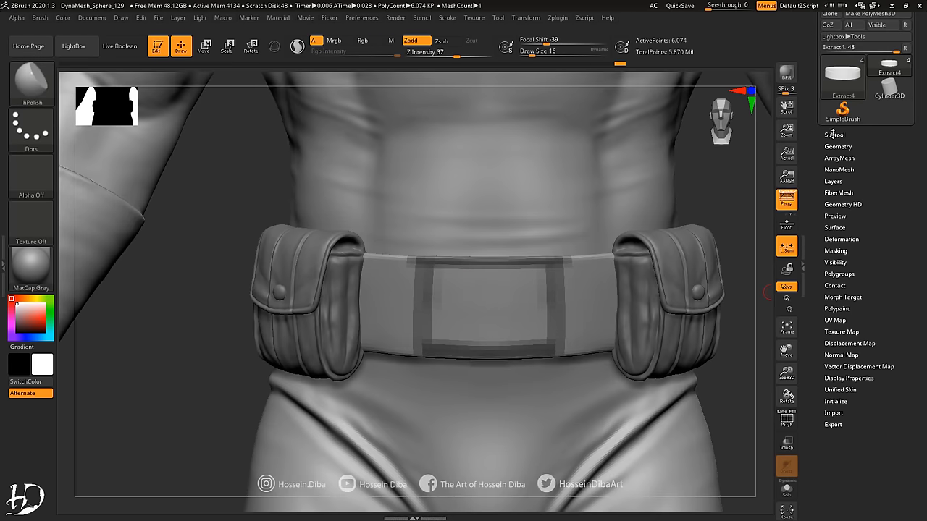
pyautogui.click(834, 135)
pyautogui.click(836, 444)
pyautogui.click(830, 457)
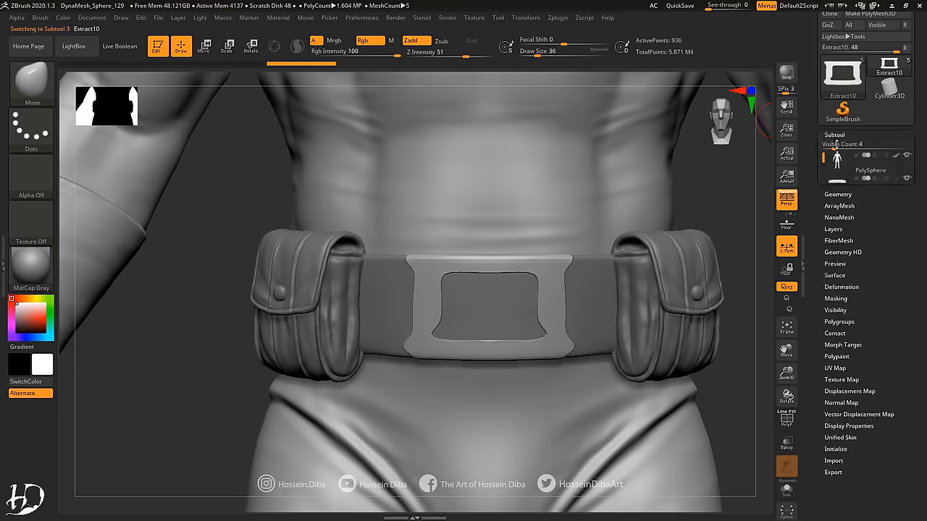
pyautogui.click(838, 146)
# Step: Remesh the buckle twice with ZRemesher, the second pass with fewer polygons
pyautogui.click(839, 343)
pyautogui.moveTo(507, 340); pyautogui.dragTo(400, 347, button='right')
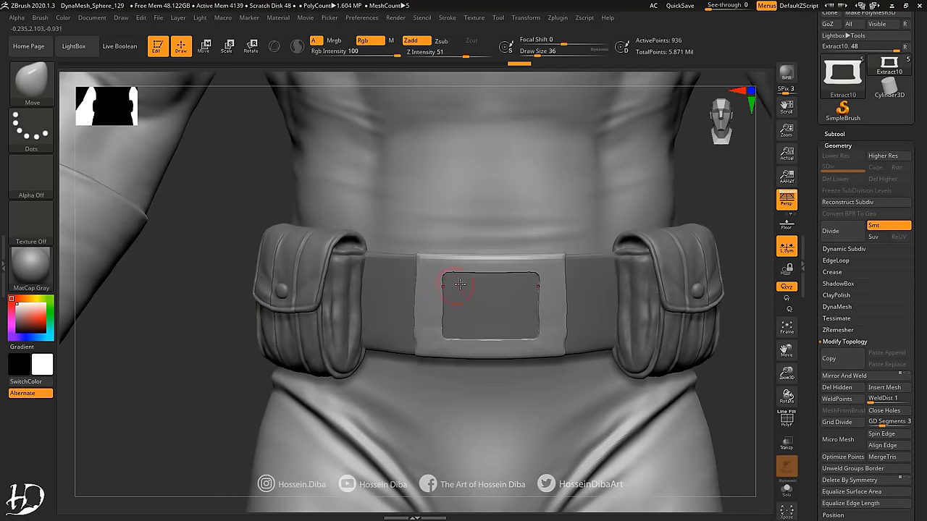
pyautogui.keyDown('alt'); pyautogui.moveTo(410, 261); pyautogui.dragTo(436, 281, button='right'); pyautogui.keyUp('alt')
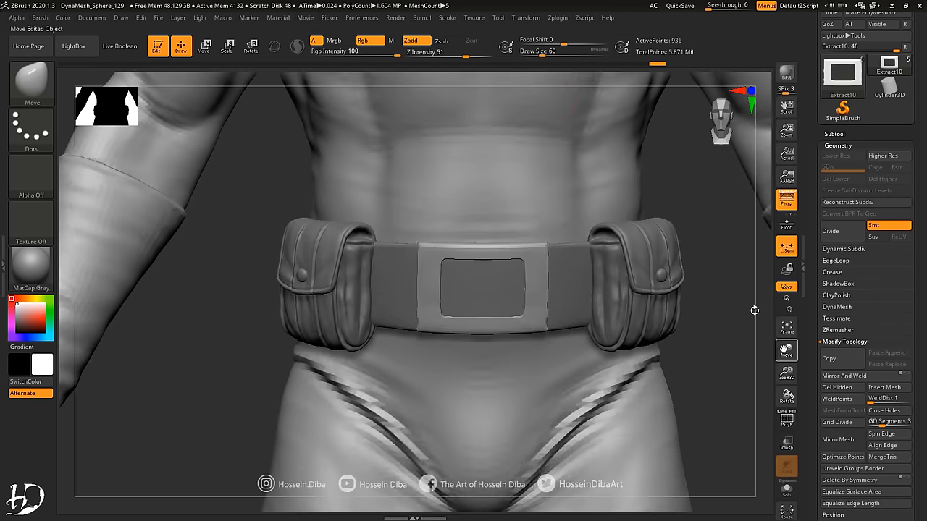
pyautogui.press(']')
pyautogui.press(']')
pyautogui.press(']')
pyautogui.moveTo(422, 326)
pyautogui.mouseDown(button='right')
pyautogui.moveTo(438, 267)
pyautogui.moveTo(454, 312)
pyautogui.mouseUp(button='right')
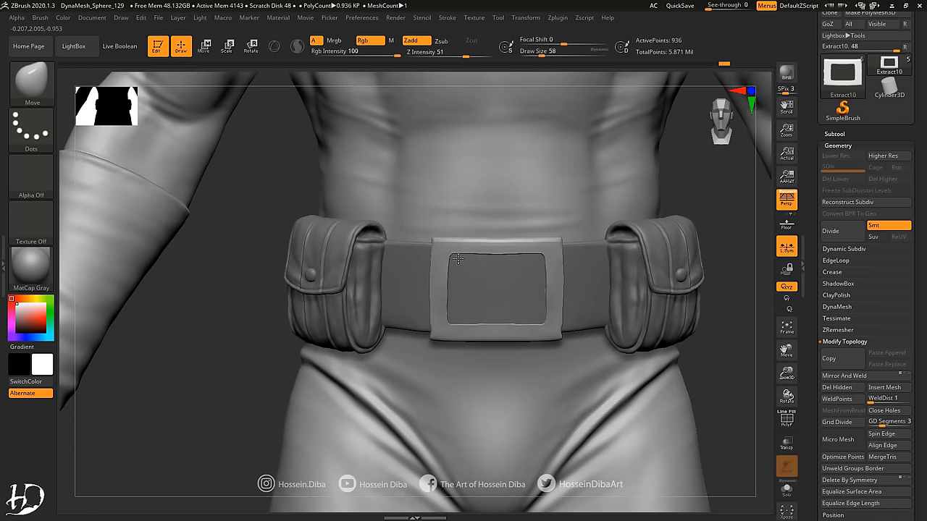
pyautogui.moveTo(363, 319); pyautogui.dragTo(519, 324, button='right')
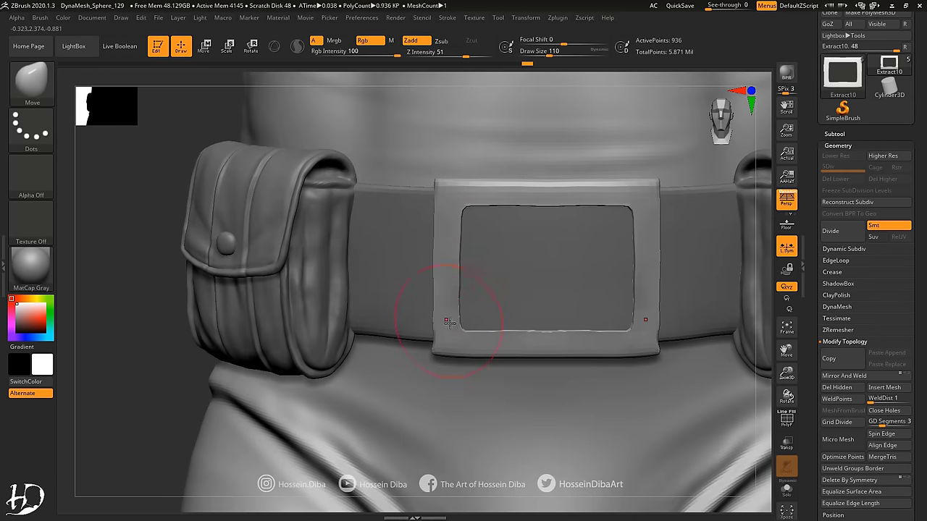
pyautogui.keyDown('ctrl'); pyautogui.moveTo(512, 327); pyautogui.dragTo(447, 268, button='right'); pyautogui.keyUp('ctrl')
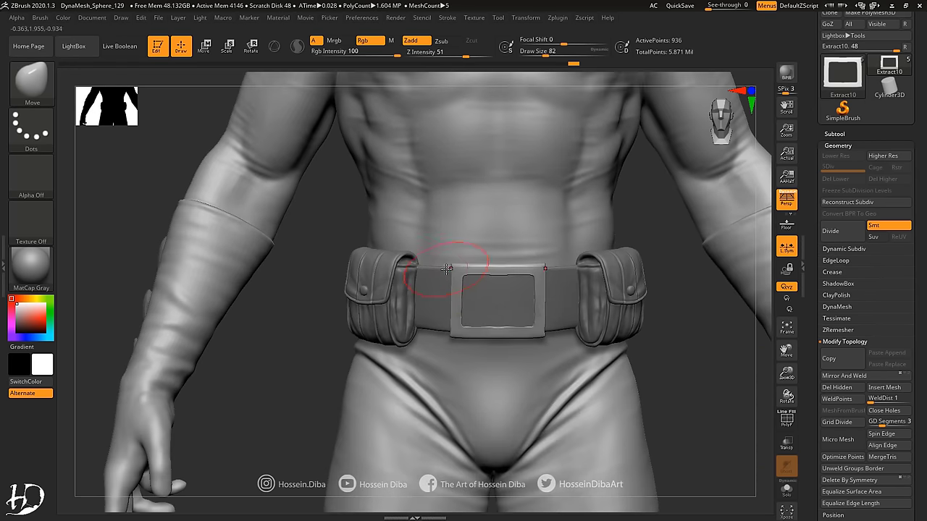
pyautogui.click(845, 341)
pyautogui.click(838, 329)
pyautogui.click(837, 346)
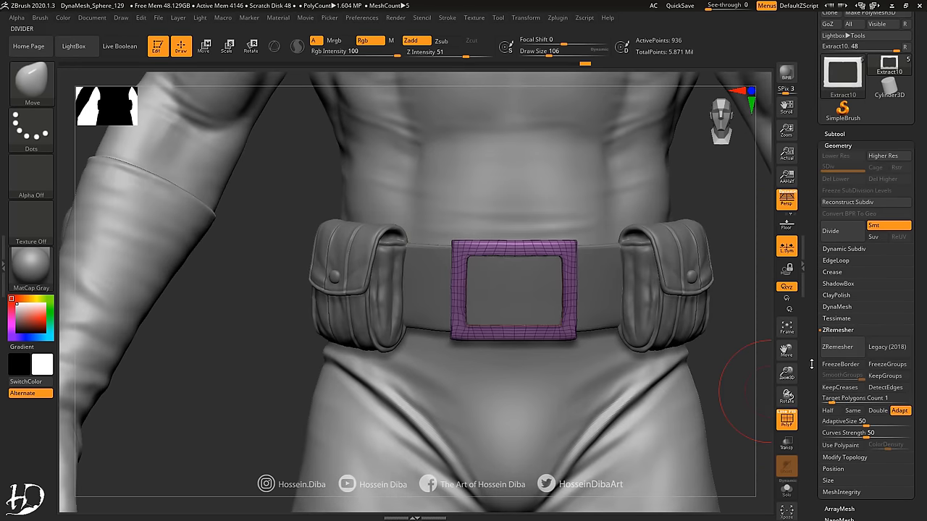
pyautogui.click(837, 347)
pyautogui.click(837, 146)
pyautogui.moveTo(507, 319)
pyautogui.keyDown('ctrl'); pyautogui.mouseDown(button='right')
pyautogui.moveTo(554, 196)
pyautogui.moveTo(591, 222)
pyautogui.mouseUp(button='right'); pyautogui.keyUp('ctrl')
pyautogui.hotkey('shift', 'f')
# Step: Smooth the buckle with the Inflat and hPolish brushes, then select the belt strap
pyautogui.press('b')
pyautogui.press('i')
pyautogui.press('n')
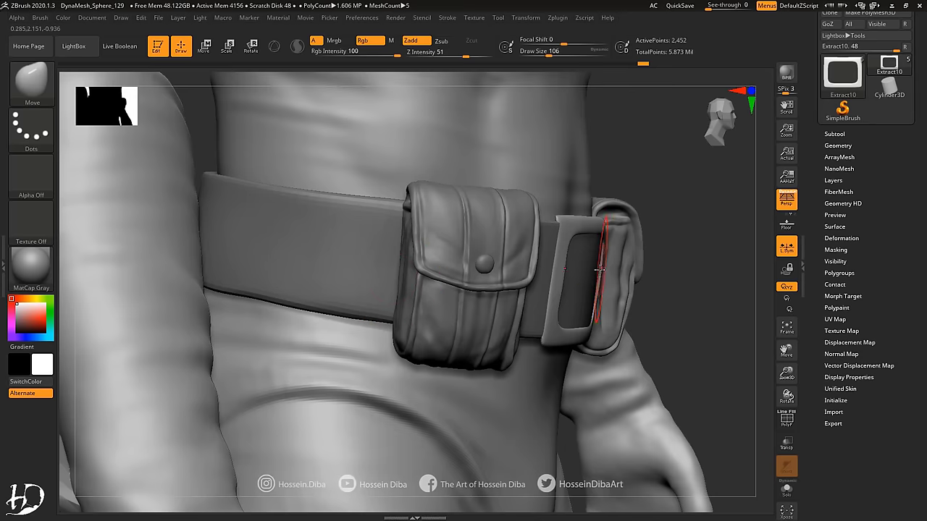
pyautogui.moveTo(282, 87); pyautogui.dragTo(254, 95, button='right')
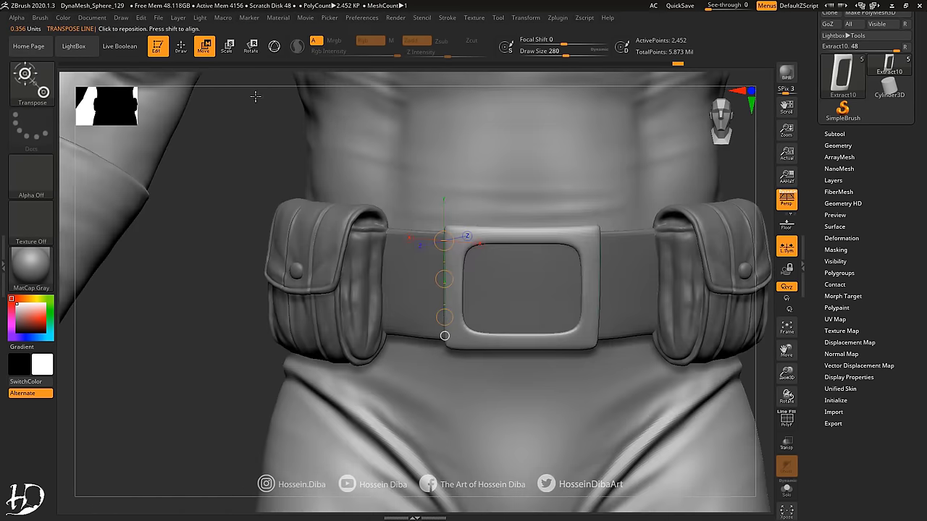
pyautogui.press('b')
pyautogui.press('h')
pyautogui.press('p')
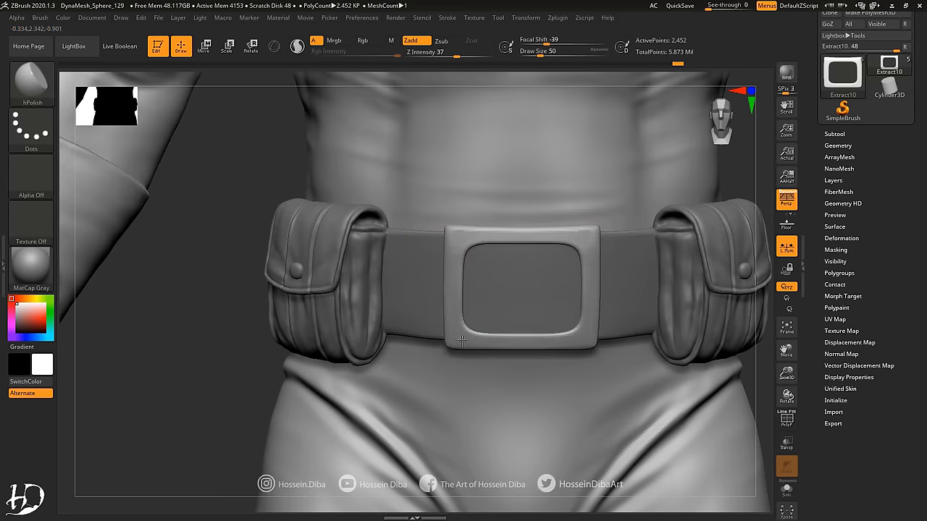
pyautogui.moveTo(450, 328); pyautogui.dragTo(460, 318, button='right')
pyautogui.moveTo(471, 249); pyautogui.dragTo(523, 258, button='right')
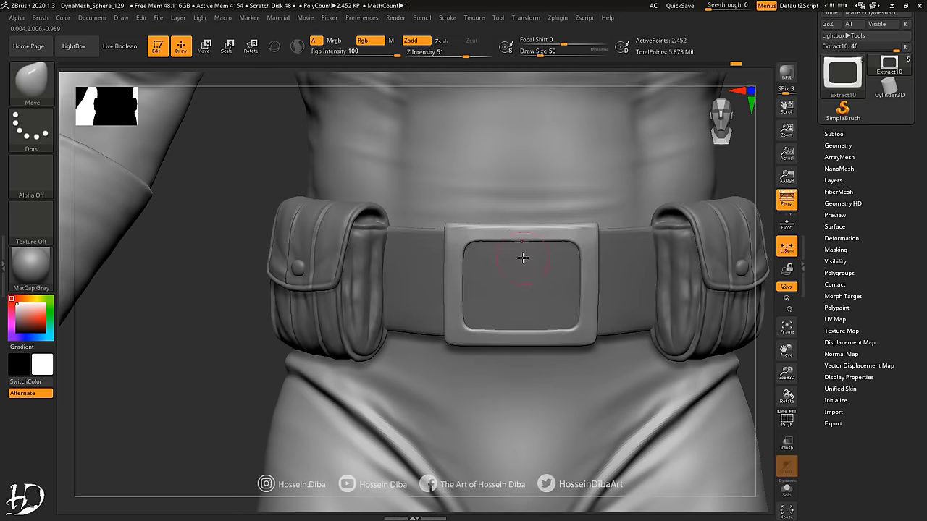
pyautogui.press('b')
pyautogui.press('h')
pyautogui.press('p')
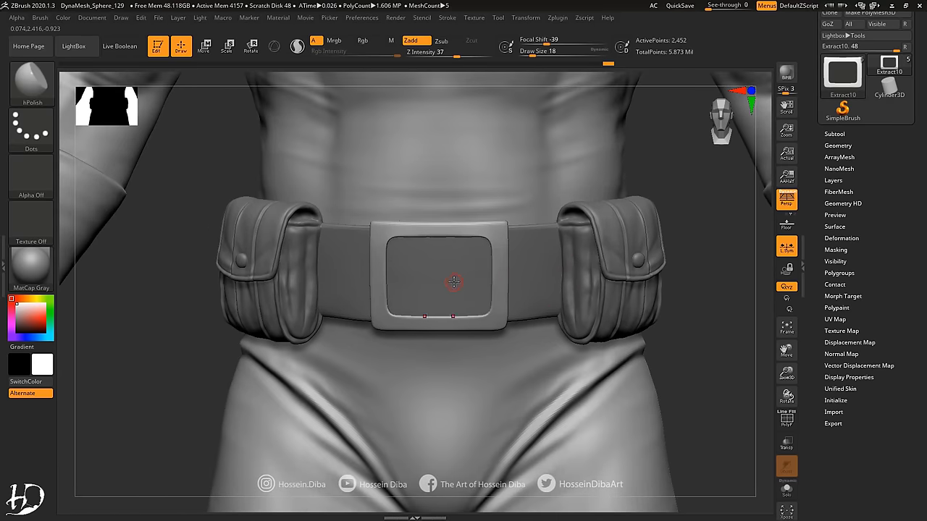
pyautogui.keyDown('alt'); pyautogui.click(525, 282); pyautogui.keyUp('alt')
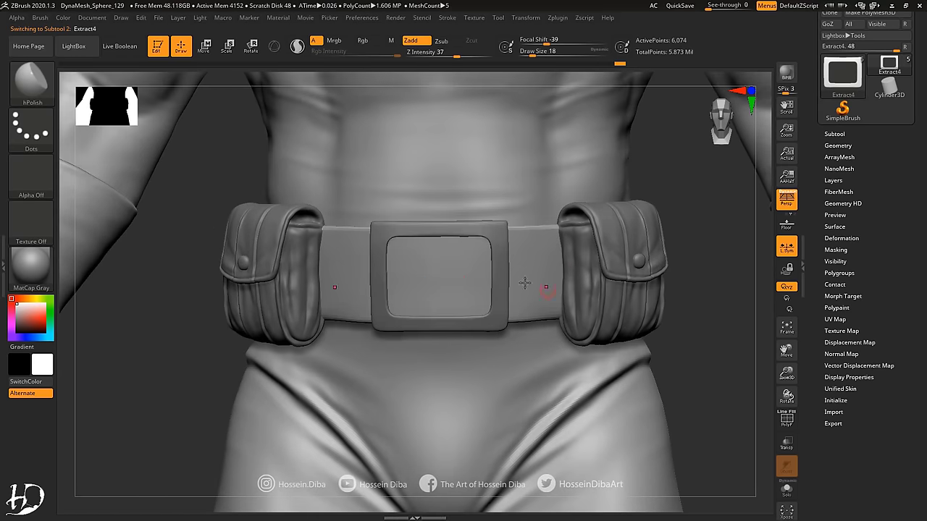
pyautogui.click(834, 134)
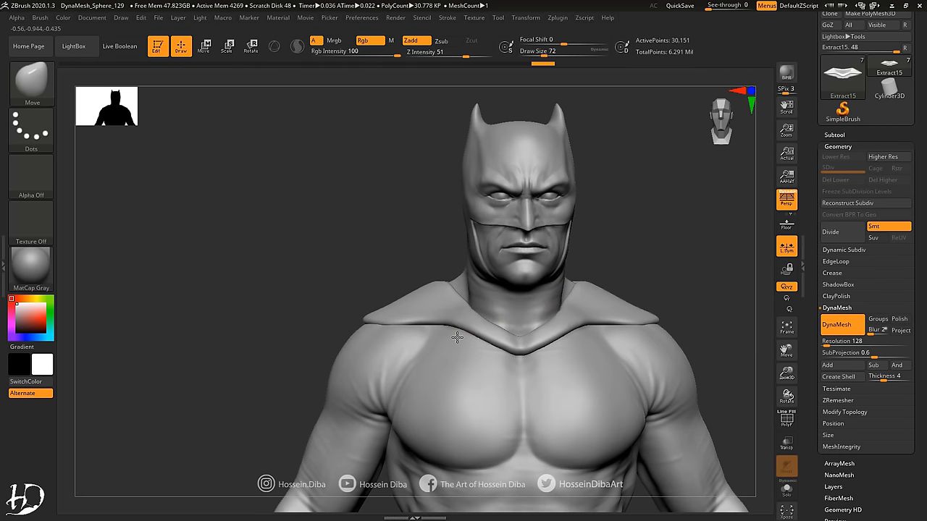
# Step: Select the cape, smooth its back near the left shoulder, and solo it for inspection
pyautogui.moveTo(550, 304); pyautogui.dragTo(465, 267)
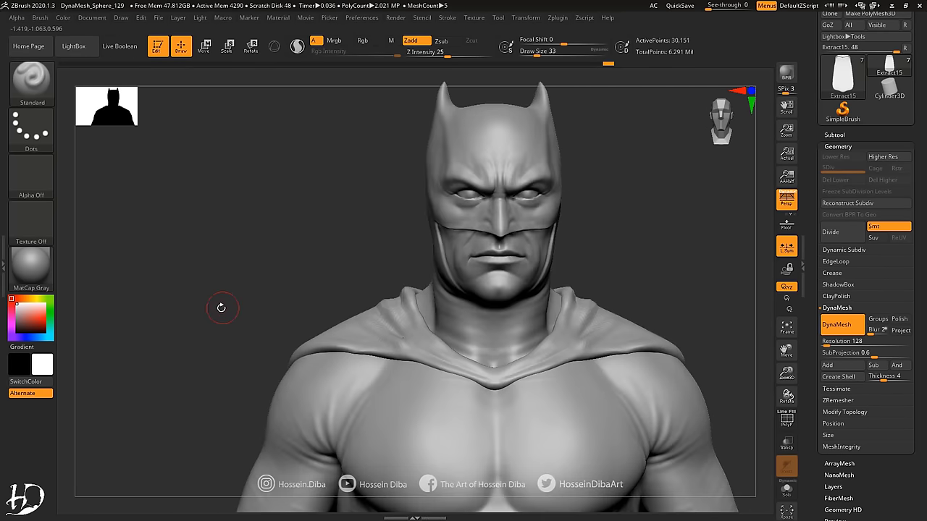
pyautogui.moveTo(339, 307); pyautogui.dragTo(306, 332)
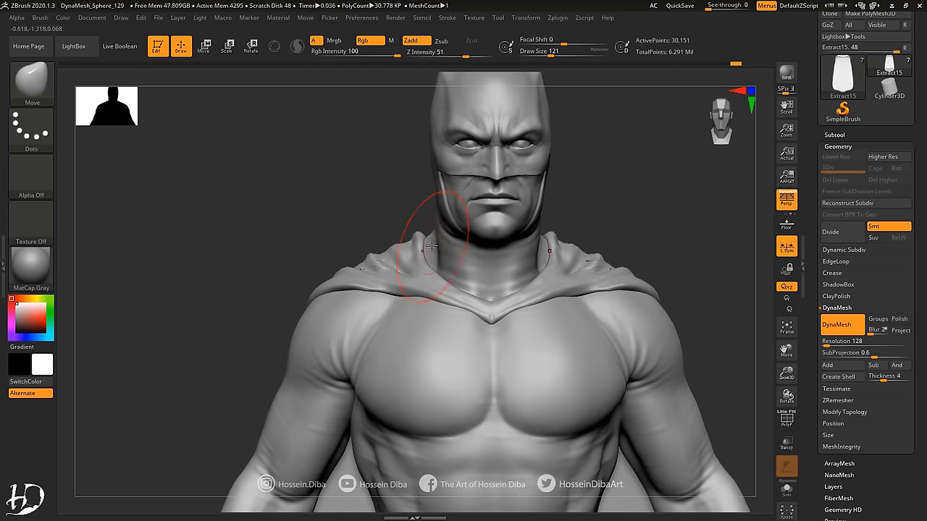
pyautogui.keyDown('alt'); pyautogui.click(420, 267); pyautogui.keyUp('alt')
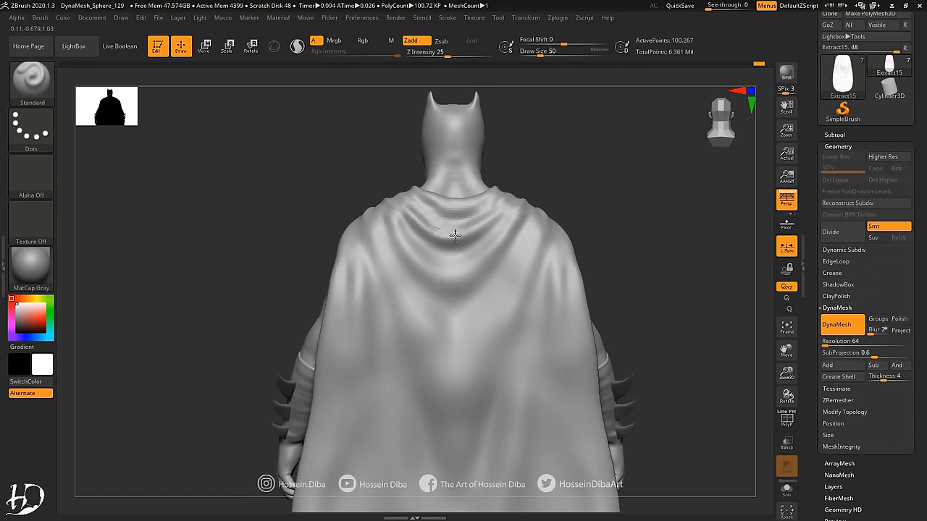
pyautogui.moveTo(455, 235); pyautogui.dragTo(455, 286, button='right')
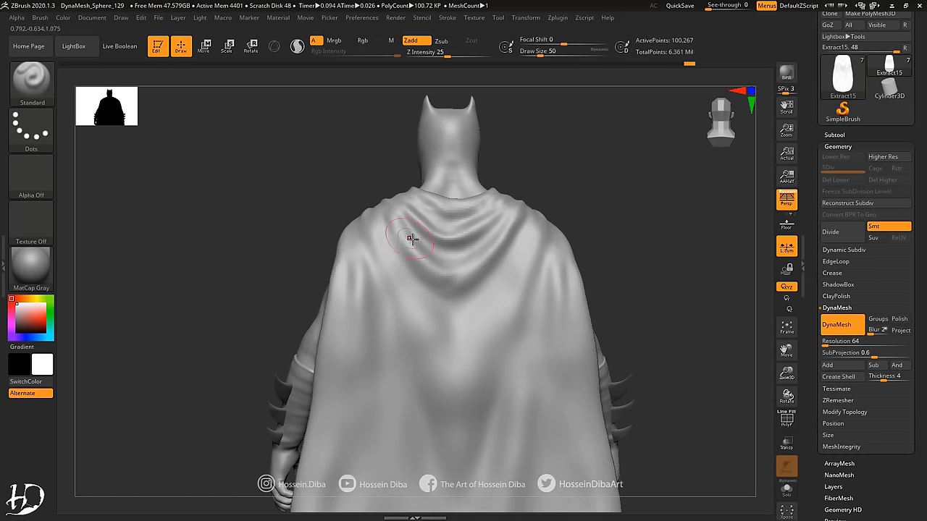
pyautogui.moveTo(403, 239)
pyautogui.mouseDown(button='right')
pyautogui.moveTo(359, 228)
pyautogui.moveTo(499, 306)
pyautogui.mouseUp(button='right')
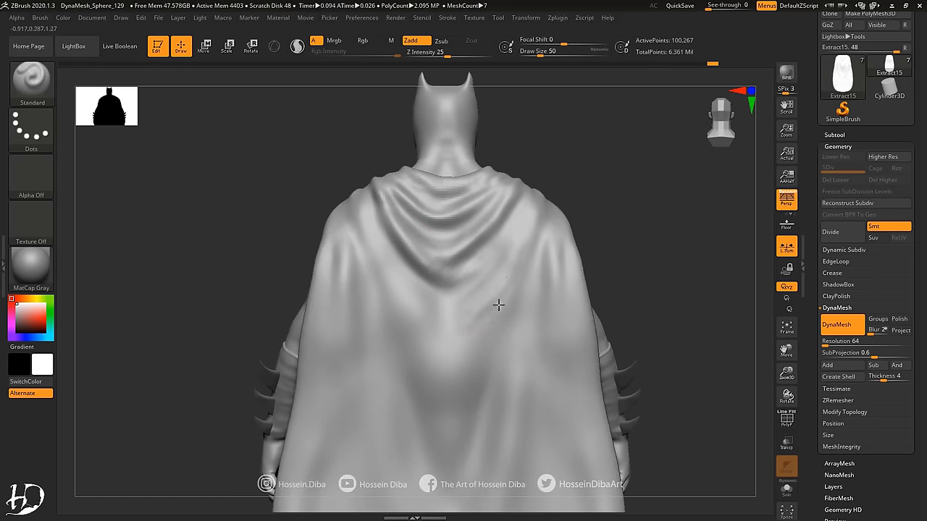
pyautogui.moveTo(798, 363); pyautogui.dragTo(414, 265)
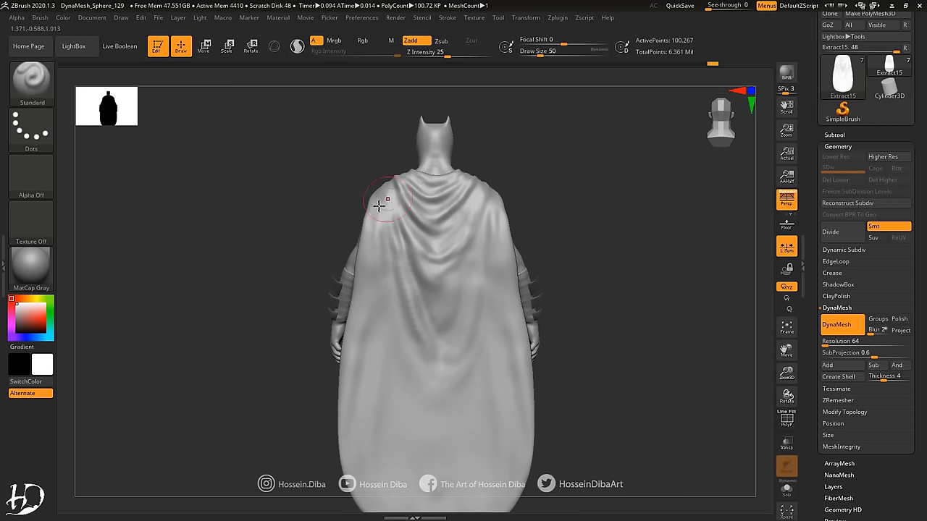
pyautogui.keyDown('shift'); pyautogui.moveTo(379, 206); pyautogui.dragTo(384, 284); pyautogui.keyUp('shift')
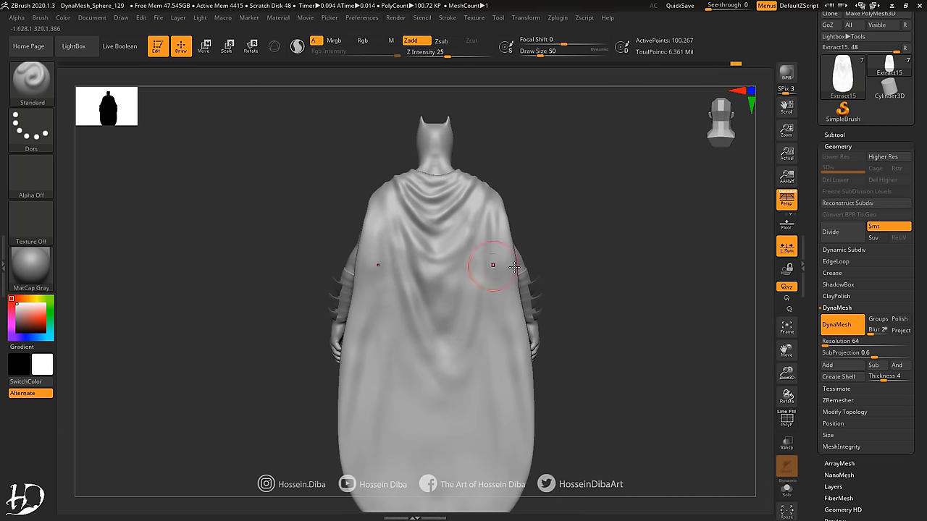
pyautogui.moveTo(497, 265); pyautogui.dragTo(373, 302, button='right')
pyautogui.click(794, 481)
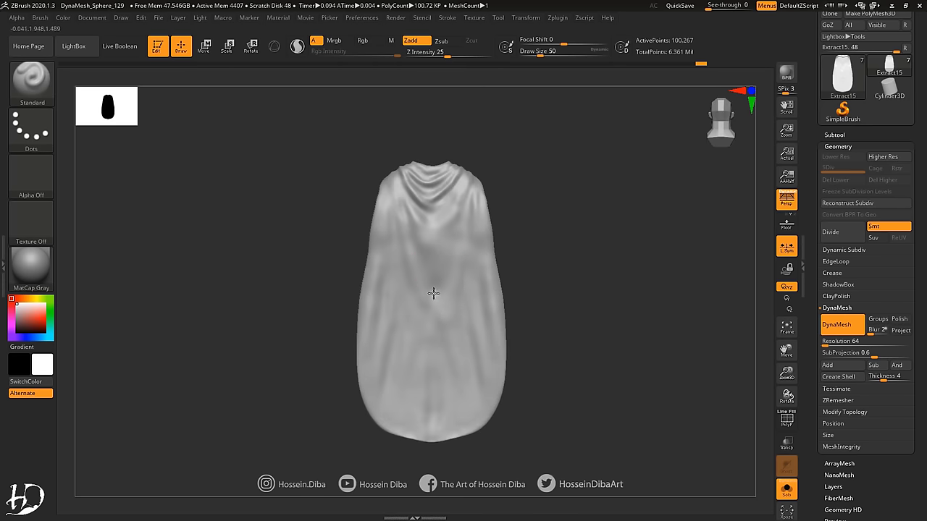
pyautogui.moveTo(707, 344); pyautogui.dragTo(751, 358)
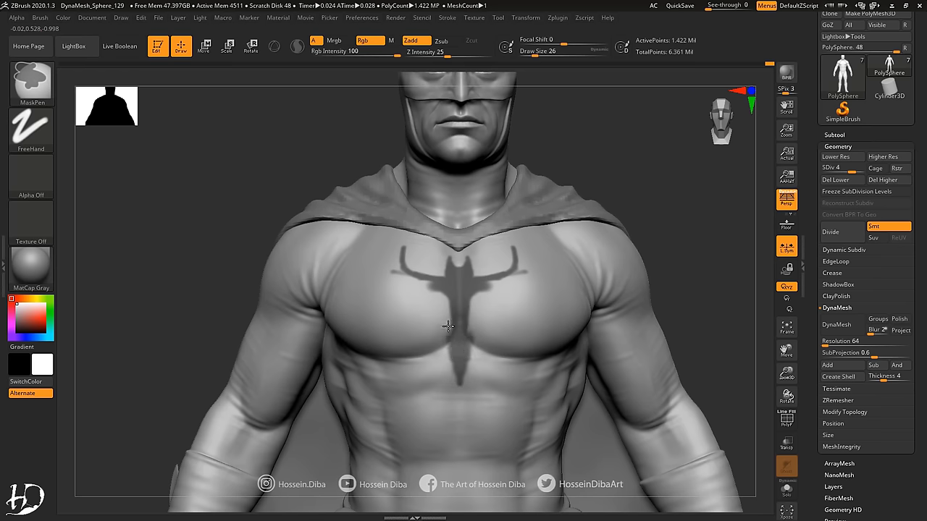
# Step: Refine the chest bat mask with wider wing tips and a trimmed tail, then extract it
pyautogui.press('[')
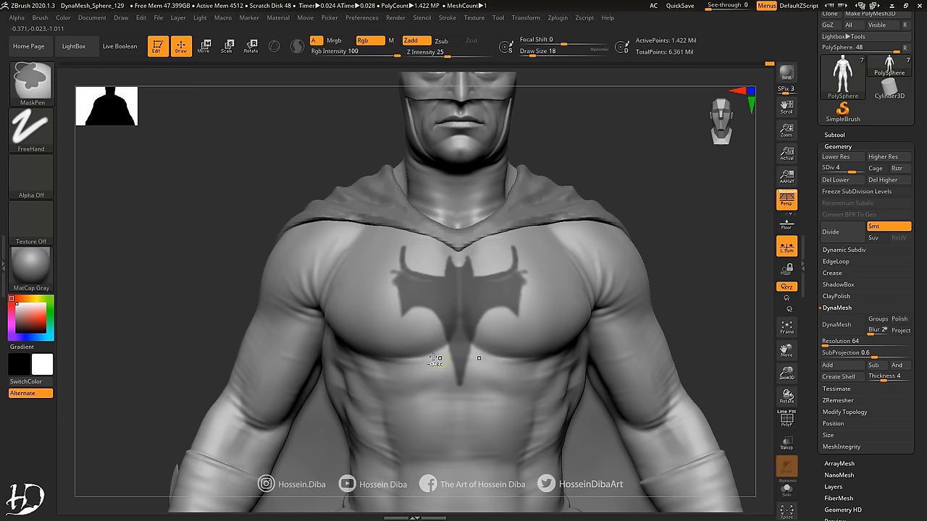
pyautogui.keyDown('ctrl'); pyautogui.moveTo(409, 291); pyautogui.dragTo(387, 281); pyautogui.keyUp('ctrl')
pyautogui.keyDown('ctrl'); pyautogui.moveTo(528, 238); pyautogui.dragTo(530, 269); pyautogui.keyUp('ctrl')
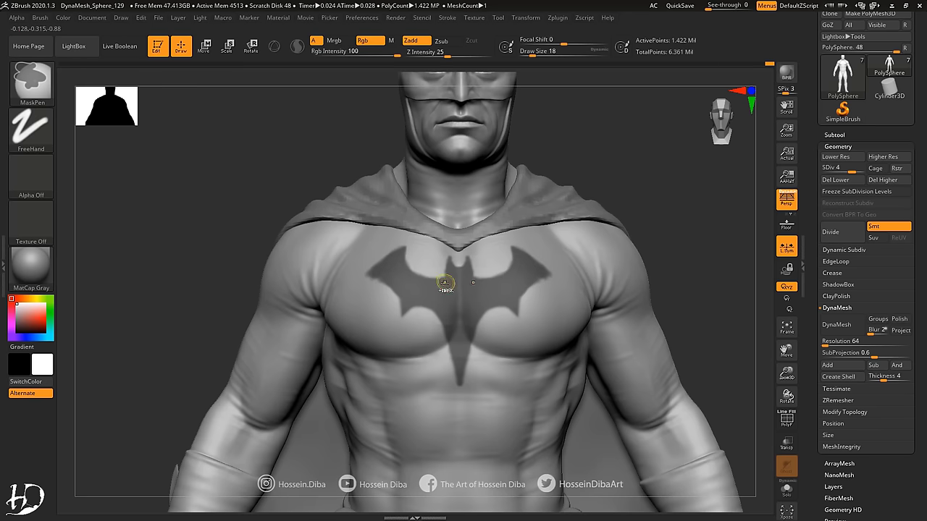
pyautogui.keyDown('ctrl'); pyautogui.moveTo(563, 290); pyautogui.dragTo(541, 278); pyautogui.keyUp('ctrl')
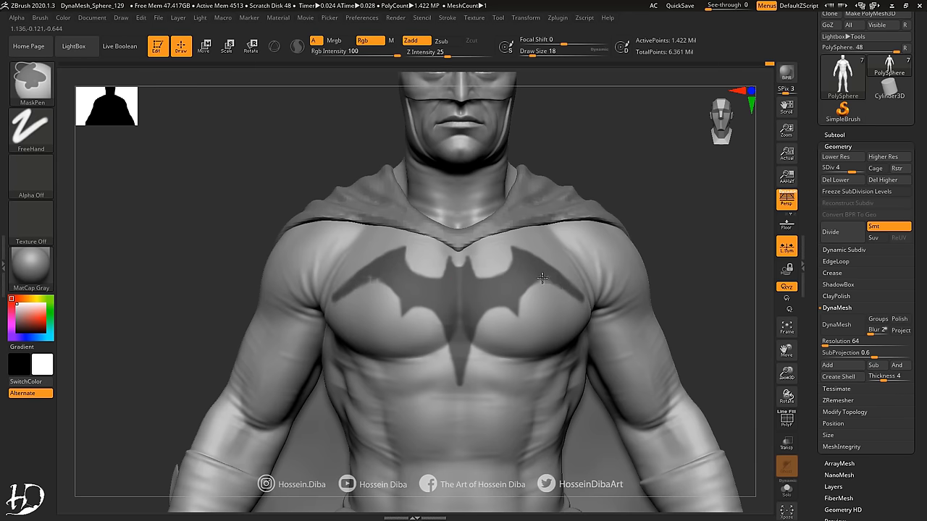
pyautogui.moveTo(581, 302)
pyautogui.mouseDown()
pyautogui.moveTo(637, 304)
pyautogui.moveTo(383, 258)
pyautogui.mouseUp()
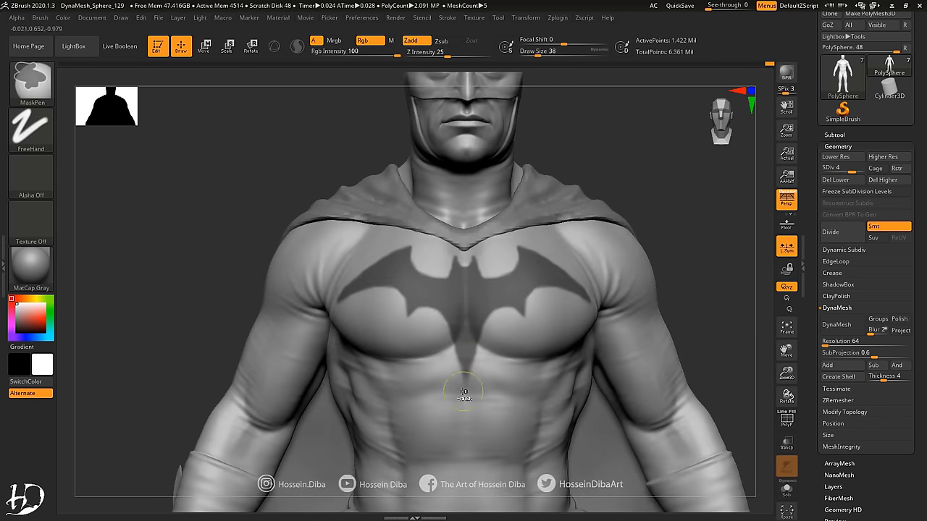
pyautogui.keyDown('ctrl'); pyautogui.keyDown('alt'); pyautogui.moveTo(462, 387); pyautogui.dragTo(462, 343); pyautogui.keyUp('alt'); pyautogui.keyUp('ctrl')
pyautogui.press('ctrl')
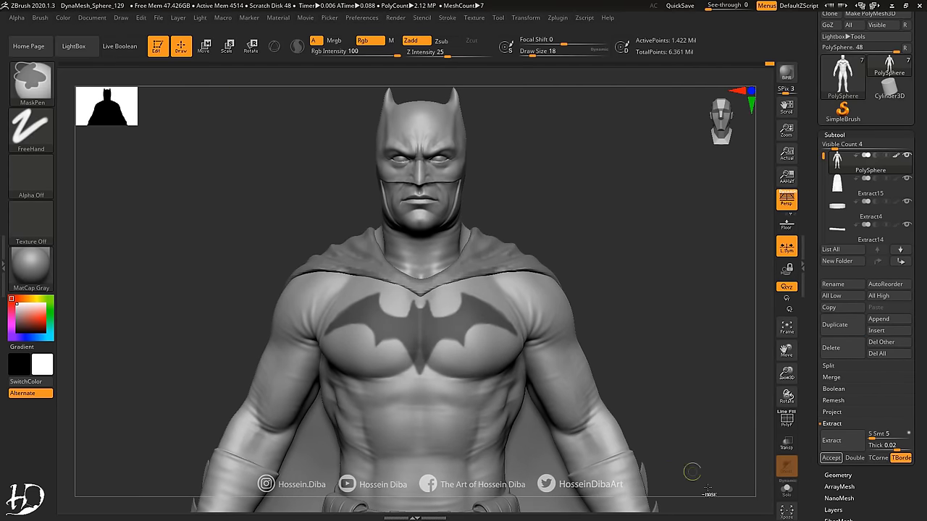
pyautogui.click(831, 458)
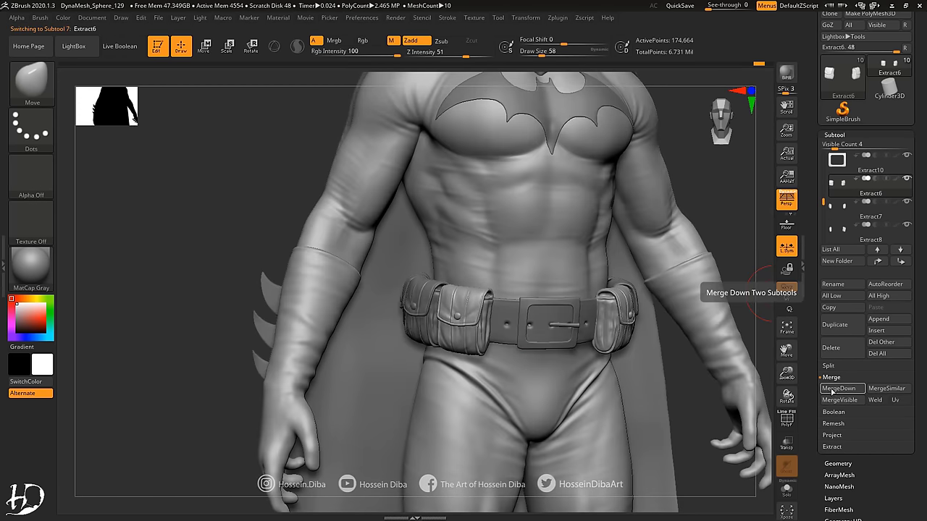
# Step: MergeDown the belt pouch piece into the subtool below it
pyautogui.click(838, 389)
pyautogui.click(695, 408)
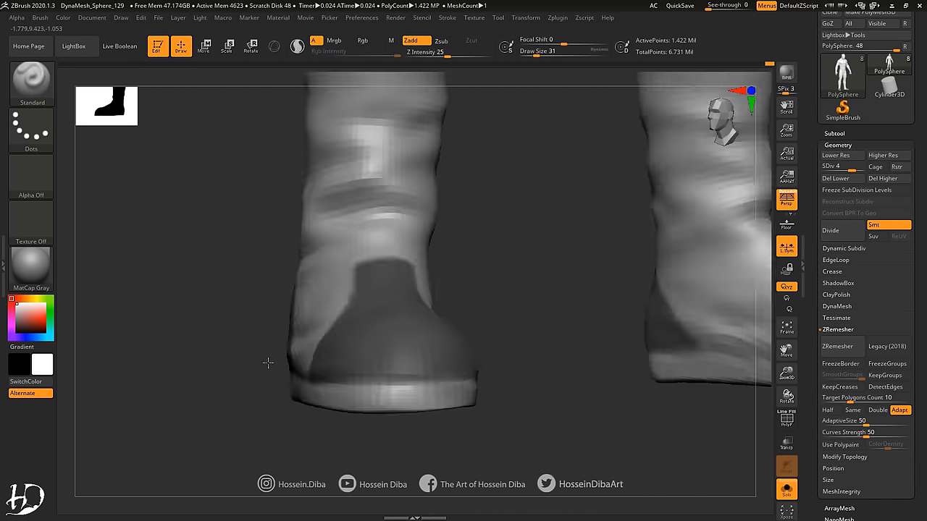
# Step: Extract the masked toe and heel boot panels and orbit around the boot to check them
pyautogui.click(831, 440)
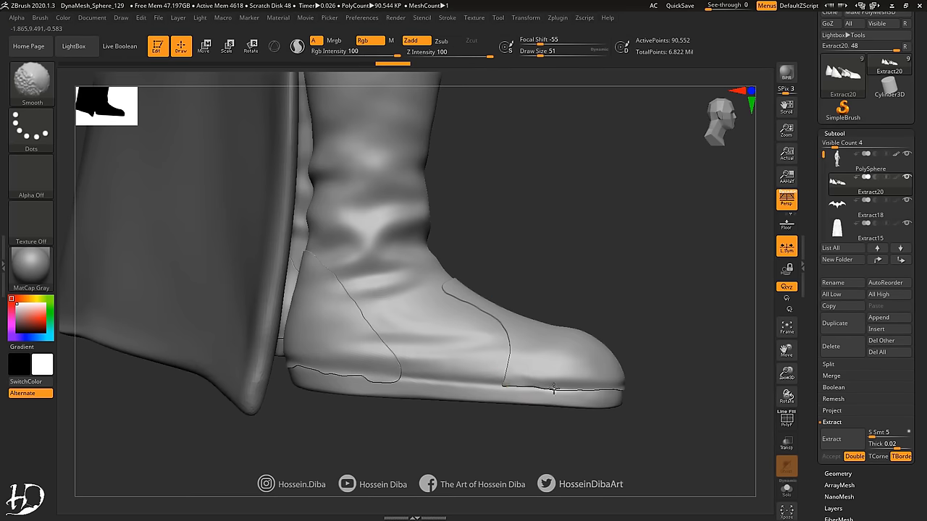
pyautogui.keyDown('shift'); pyautogui.moveTo(554, 388); pyautogui.dragTo(523, 371, button='right'); pyautogui.keyUp('shift')
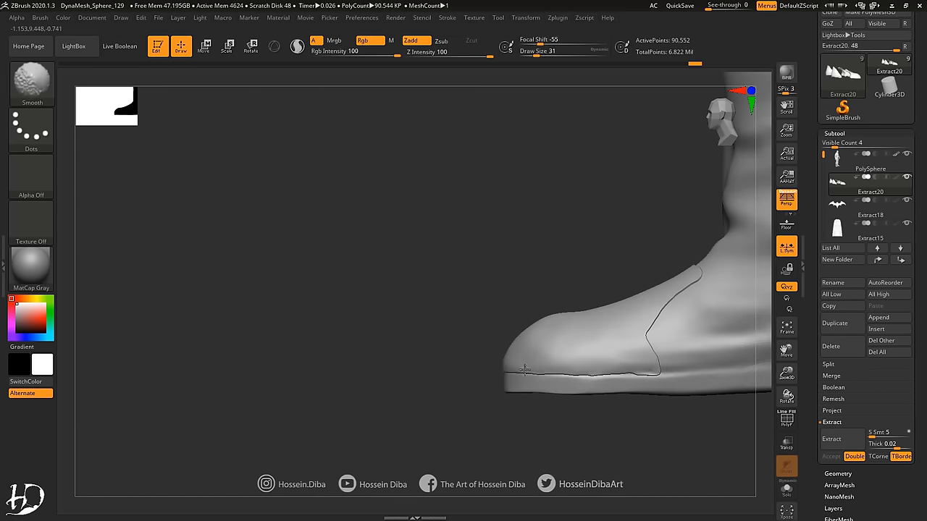
pyautogui.moveTo(646, 378); pyautogui.dragTo(486, 279, button='right')
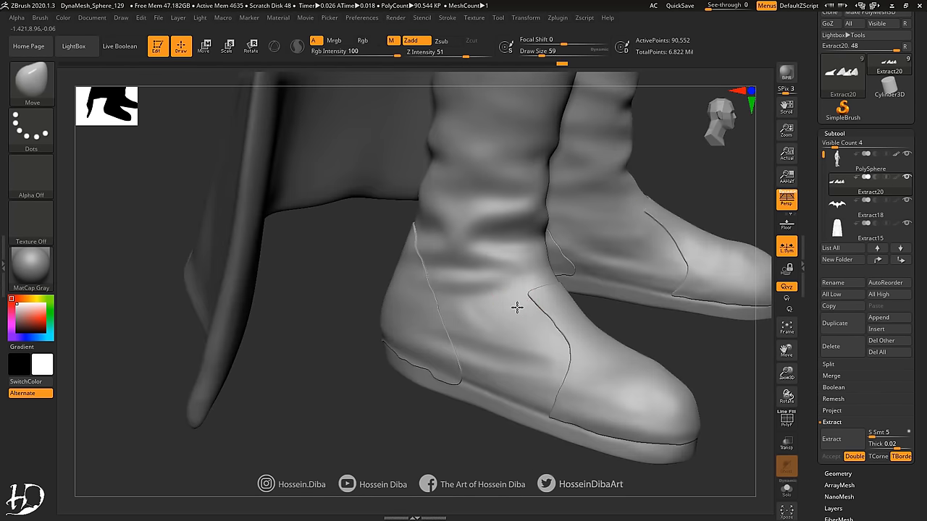
pyautogui.moveTo(517, 307)
pyautogui.mouseDown(button='right')
pyautogui.moveTo(600, 379)
pyautogui.moveTo(676, 393)
pyautogui.moveTo(544, 336)
pyautogui.moveTo(582, 419)
pyautogui.moveTo(461, 370)
pyautogui.moveTo(370, 472)
pyautogui.moveTo(591, 451)
pyautogui.mouseUp(button='right')
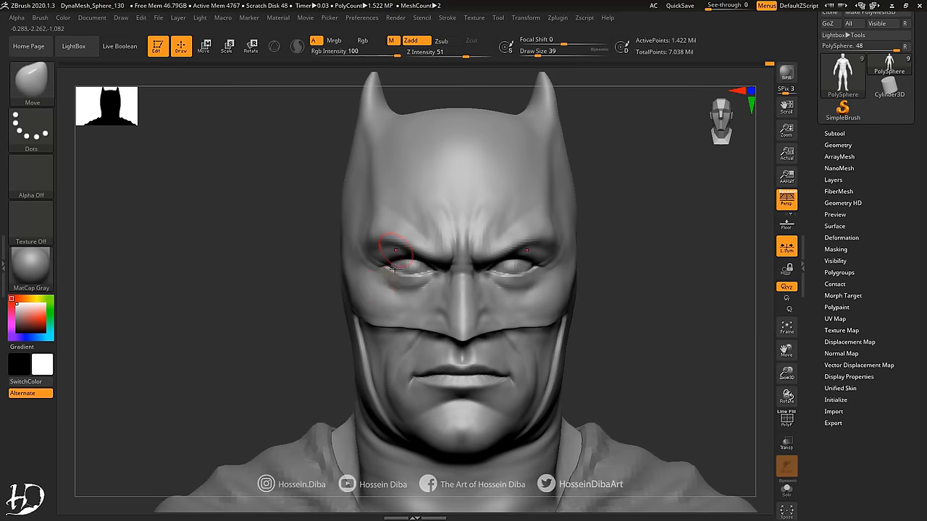
# Step: Open the body's Geometry subdivision settings and turn the head to face forward
pyautogui.click(837, 144)
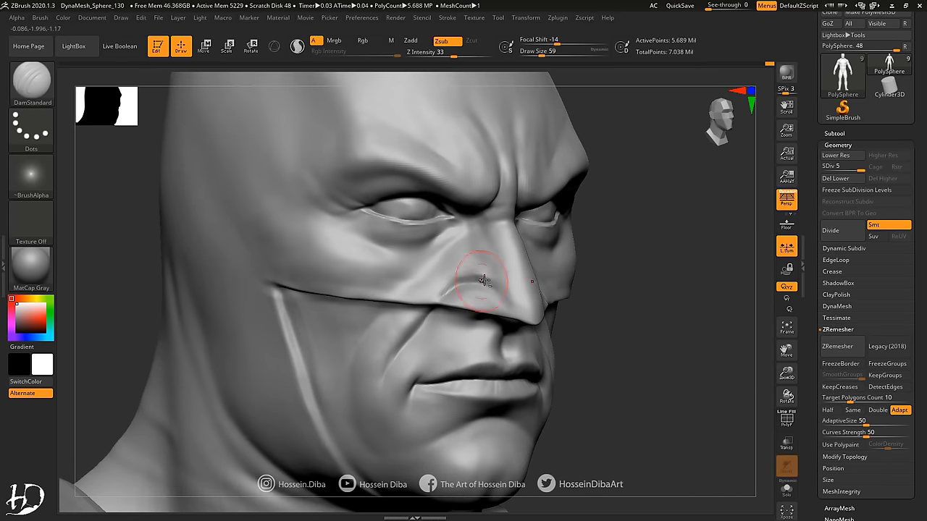
pyautogui.moveTo(483, 281); pyautogui.dragTo(464, 247)
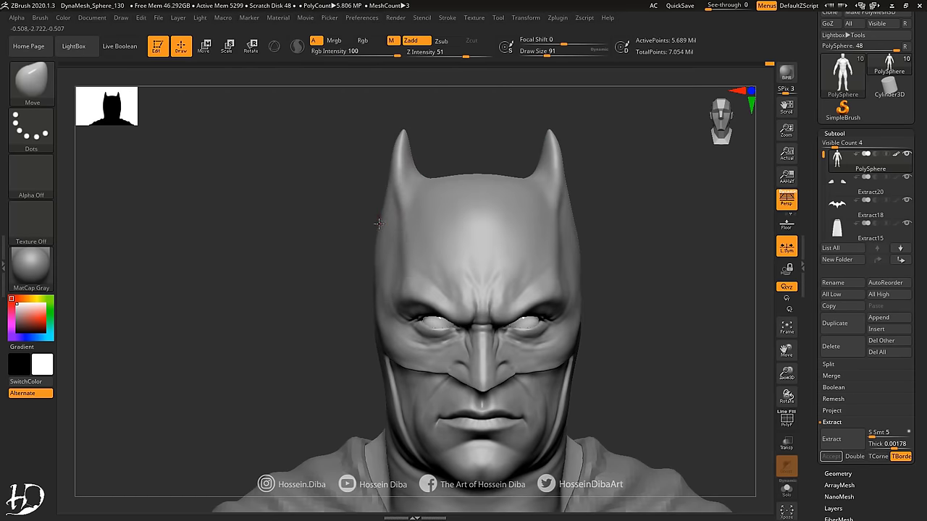
# Step: Frame Batman's face close up and switch to the Standard brush (B-S-T) to build up the cheeks
pyautogui.moveTo(378, 223)
pyautogui.mouseDown()
pyautogui.moveTo(323, 290)
pyautogui.moveTo(277, 302)
pyautogui.moveTo(336, 268)
pyautogui.mouseUp()
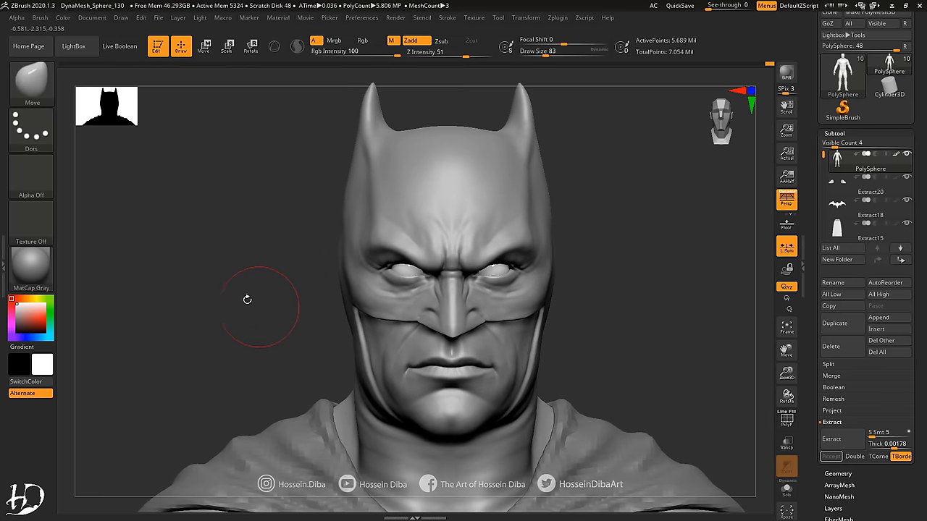
pyautogui.moveTo(249, 296); pyautogui.dragTo(375, 313)
pyautogui.moveTo(625, 367); pyautogui.dragTo(362, 269)
pyautogui.press('f')
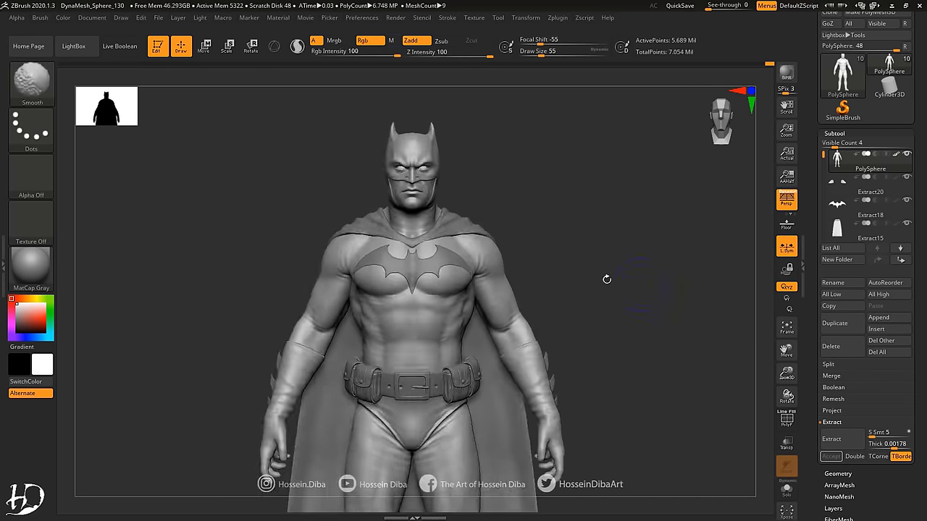
pyautogui.moveTo(788, 384)
pyautogui.mouseDown()
pyautogui.moveTo(787, 376)
pyautogui.moveTo(368, 290)
pyautogui.moveTo(476, 300)
pyautogui.mouseUp()
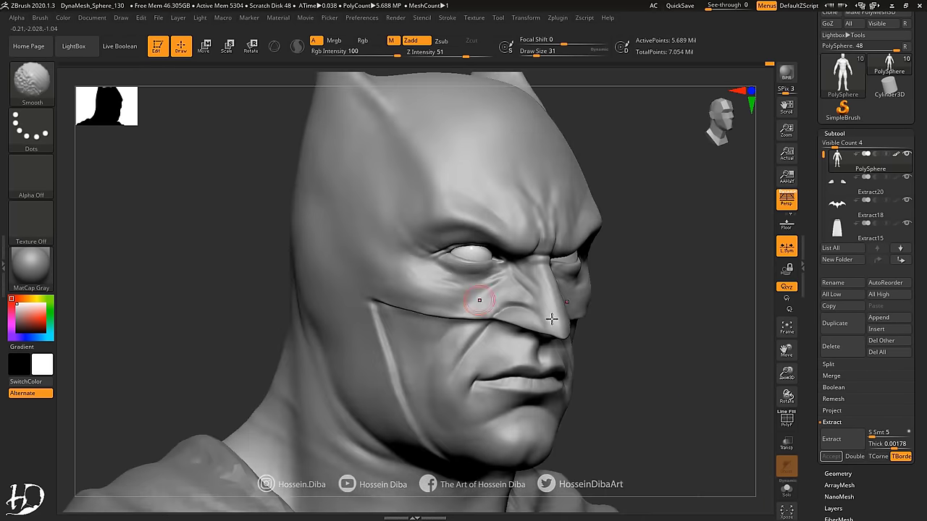
pyautogui.press('b')
pyautogui.press('s')
pyautogui.press('t')
pyautogui.moveTo(485, 308)
pyautogui.keyDown('ctrl'); pyautogui.mouseDown(button='right')
pyautogui.moveTo(530, 309)
pyautogui.moveTo(496, 327)
pyautogui.mouseUp(button='right'); pyautogui.keyUp('ctrl')
pyautogui.moveTo(469, 289); pyautogui.dragTo(464, 269, button='right')
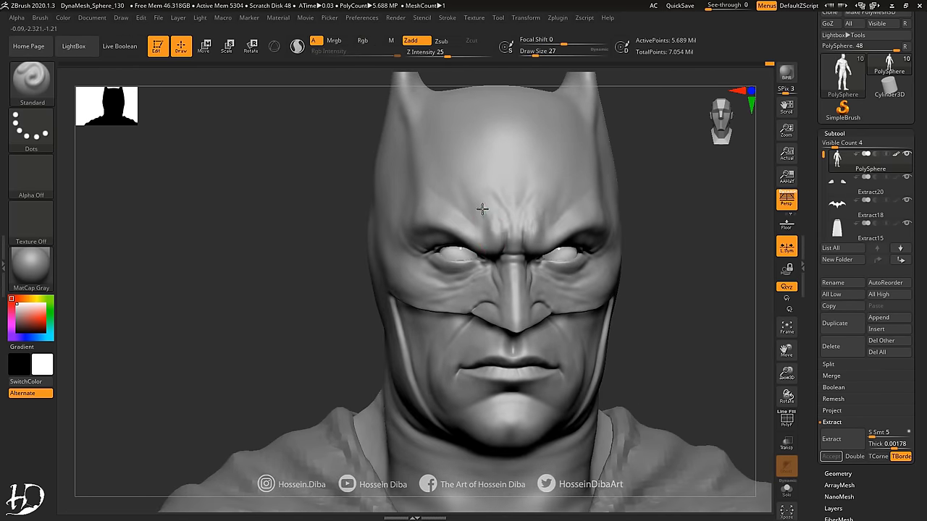
pyautogui.moveTo(486, 244)
pyautogui.mouseDown(button='right')
pyautogui.moveTo(510, 258)
pyautogui.moveTo(450, 261)
pyautogui.mouseUp(button='right')
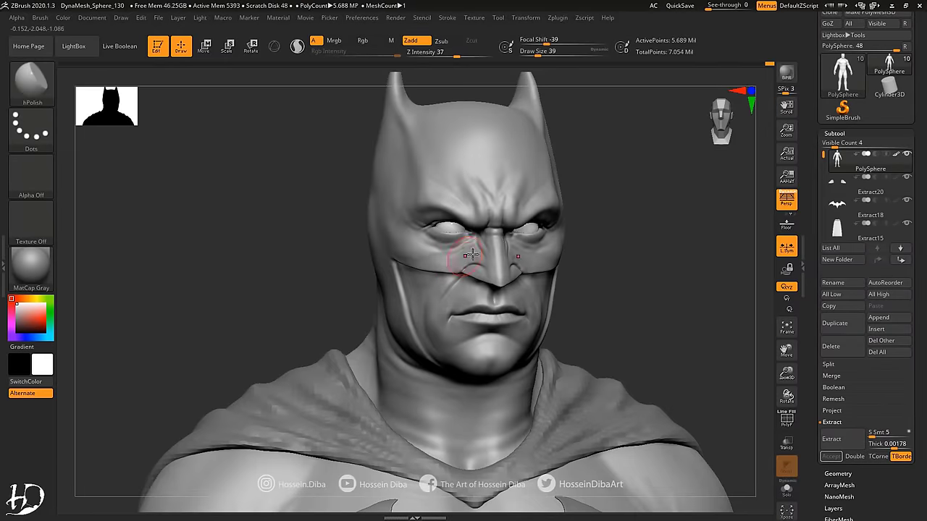
# Step: Pull facial forms with Move, build with Standard, and carve creases with DamStandard from below
pyautogui.press('b')
pyautogui.press('m')
pyautogui.press('v')
pyautogui.moveTo(449, 366)
pyautogui.mouseDown(button='right')
pyautogui.moveTo(528, 352)
pyautogui.moveTo(406, 289)
pyautogui.mouseUp(button='right')
pyautogui.press('b')
pyautogui.press('s')
pyautogui.press('t')
pyautogui.moveTo(285, 257)
pyautogui.mouseDown(button='right')
pyautogui.moveTo(471, 294)
pyautogui.moveTo(219, 291)
pyautogui.moveTo(265, 326)
pyautogui.moveTo(431, 298)
pyautogui.moveTo(678, 327)
pyautogui.moveTo(480, 244)
pyautogui.moveTo(540, 238)
pyautogui.moveTo(265, 211)
pyautogui.moveTo(428, 270)
pyautogui.mouseUp(button='right')
pyautogui.press('b')
pyautogui.press('d')
pyautogui.press('s')
# Step: Refine the face with Standard from a front three-quarter view showing the full cowl and ears
pyautogui.press('b')
pyautogui.press('s')
pyautogui.press('t')
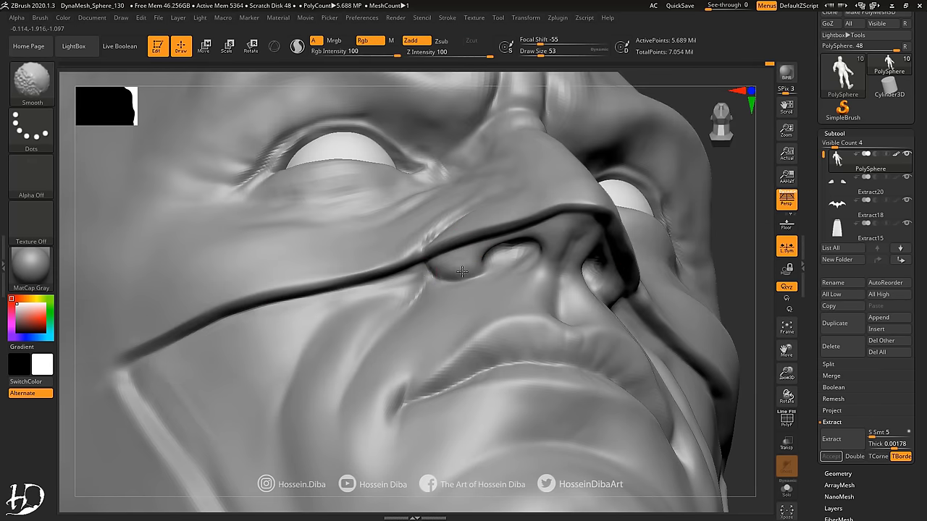
pyautogui.moveTo(780, 372); pyautogui.dragTo(453, 295, button='right')
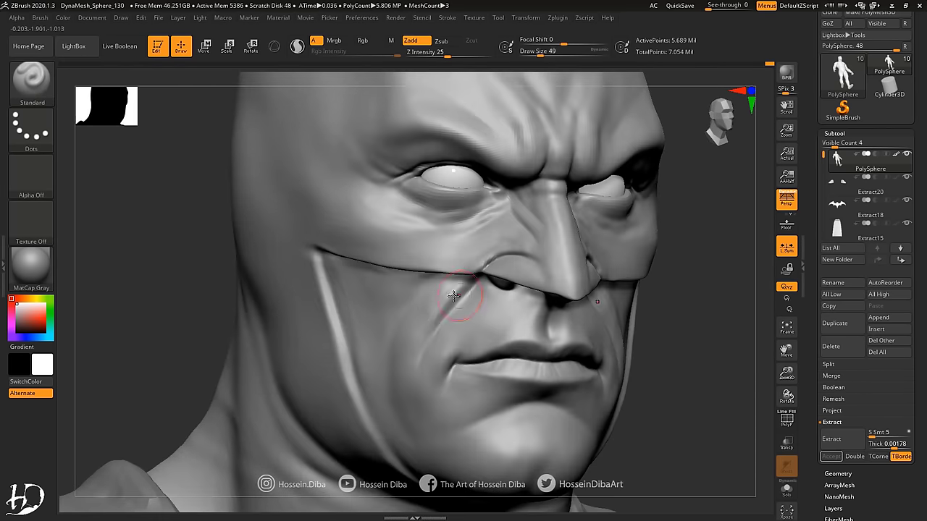
pyautogui.moveTo(347, 261); pyautogui.dragTo(376, 307, button='right')
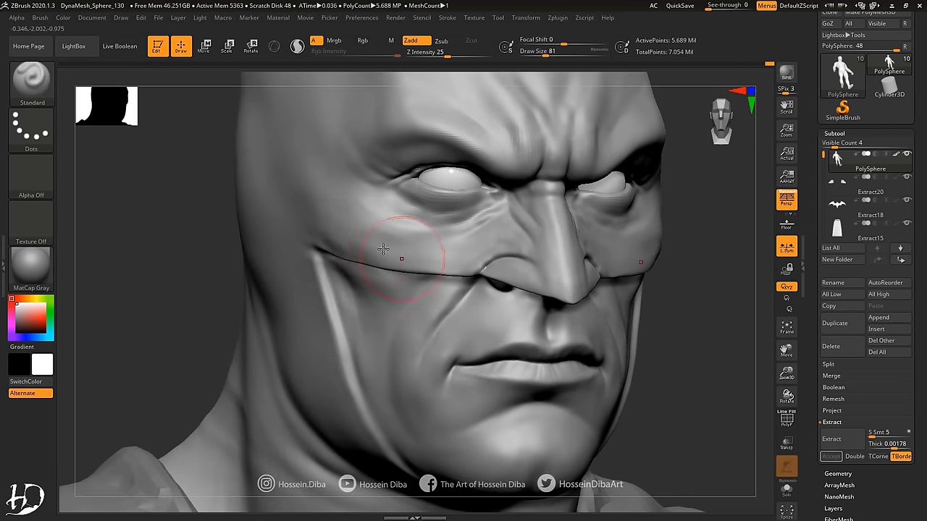
pyautogui.moveTo(383, 248)
pyautogui.keyDown('ctrl'); pyautogui.mouseDown(button='right')
pyautogui.moveTo(407, 343)
pyautogui.moveTo(224, 315)
pyautogui.moveTo(405, 311)
pyautogui.moveTo(512, 326)
pyautogui.mouseUp(button='right'); pyautogui.keyUp('ctrl')
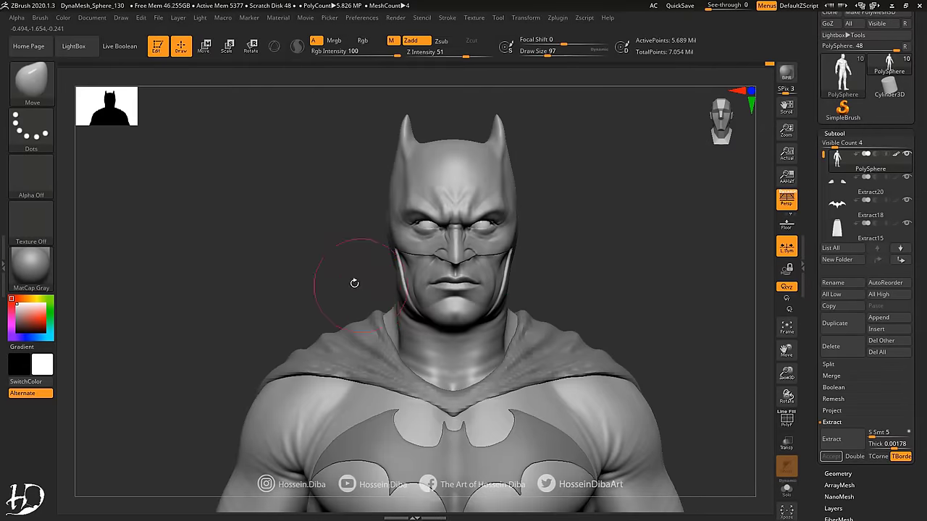
pyautogui.press('b')
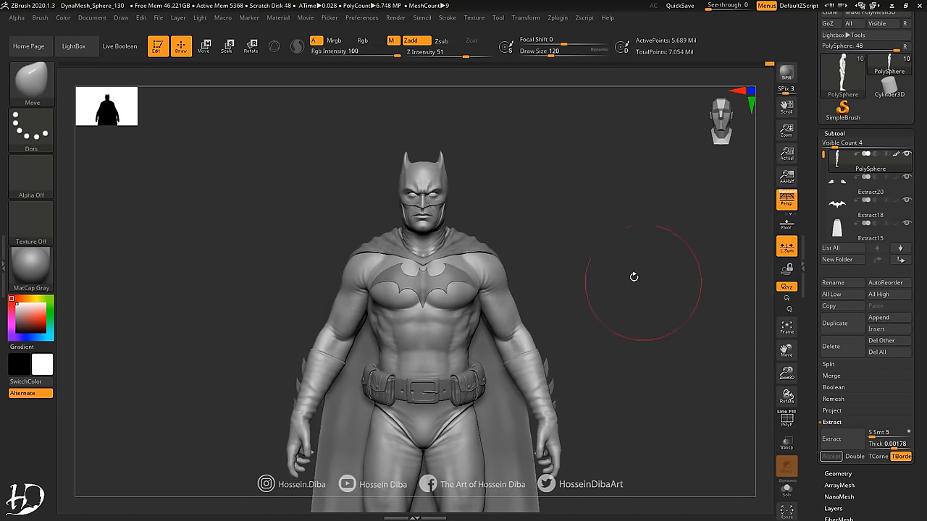
pyautogui.moveTo(271, 262); pyautogui.dragTo(280, 300)
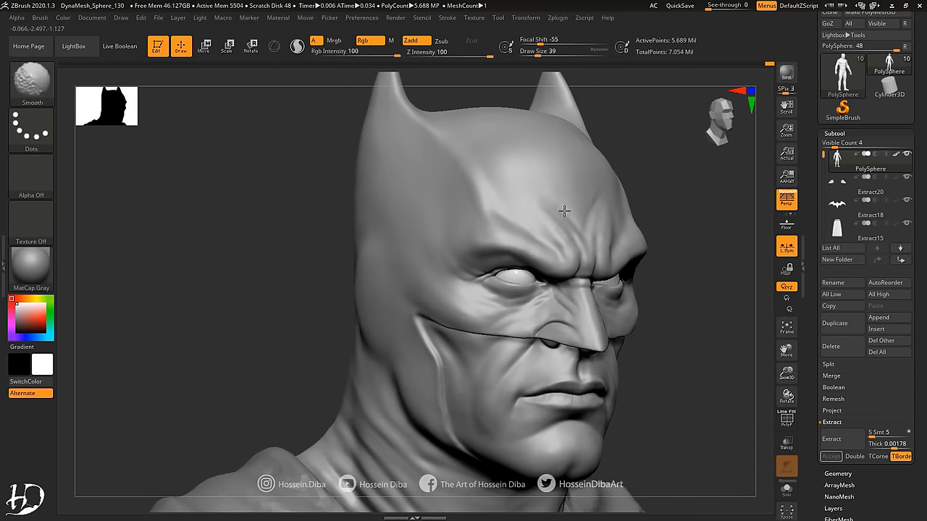
# Step: Shape the left cheek and the cowl edge across the nose from profile angles with Move and Standard
pyautogui.moveTo(576, 335); pyautogui.dragTo(667, 360)
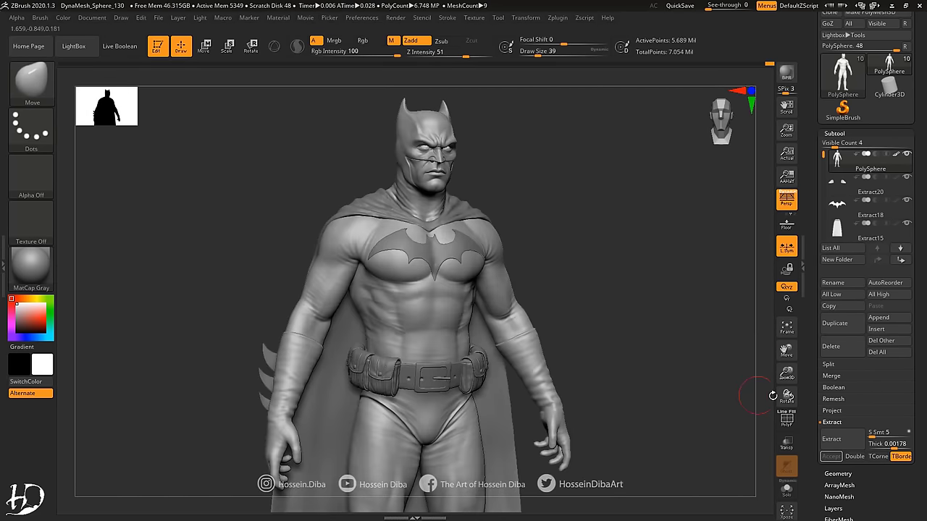
pyautogui.press('b')
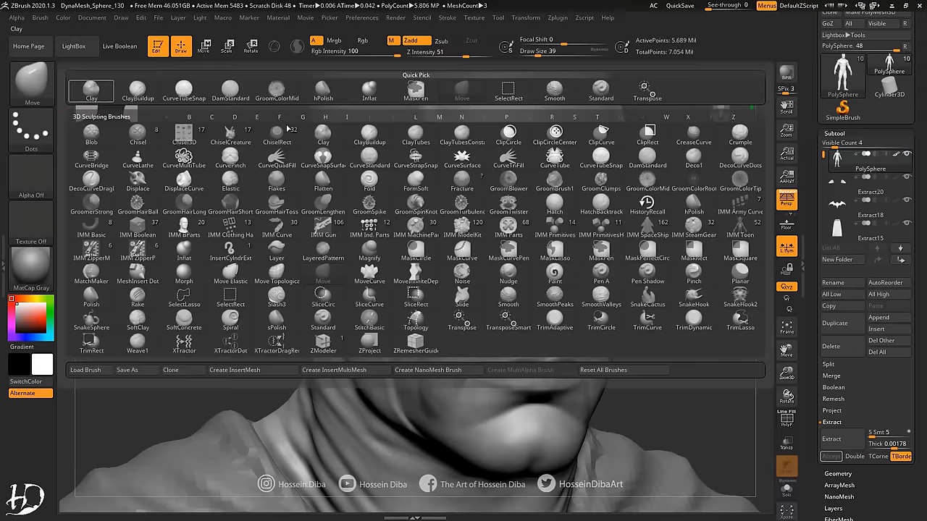
pyautogui.moveTo(429, 262); pyautogui.dragTo(449, 280, button='right')
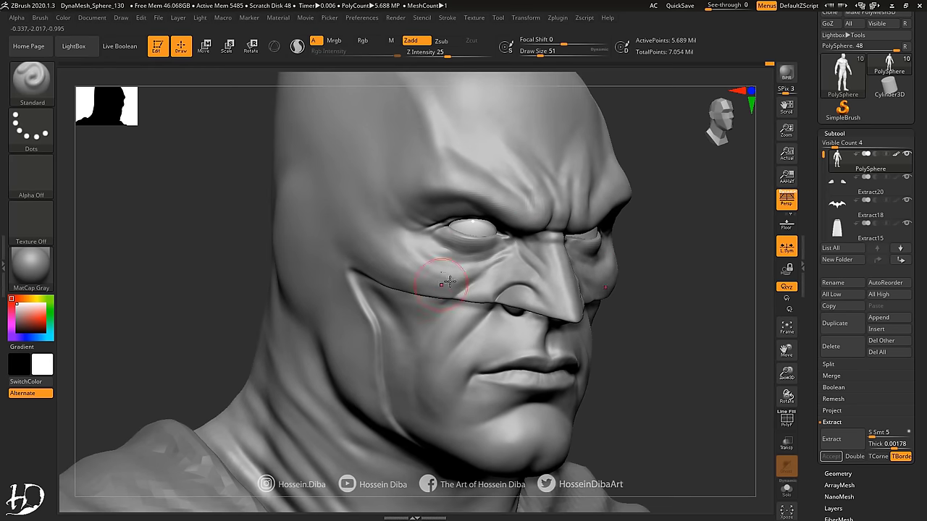
pyautogui.press('b')
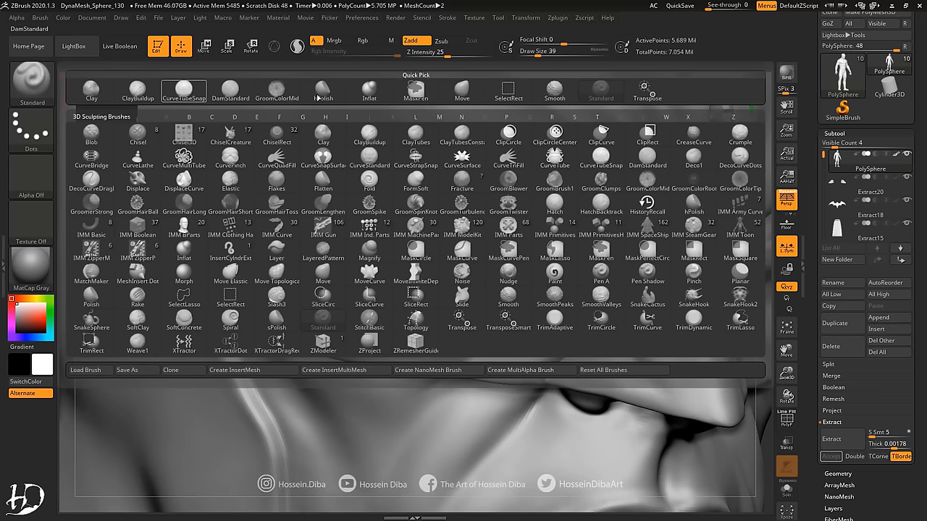
pyautogui.press('m')
pyautogui.press('v')
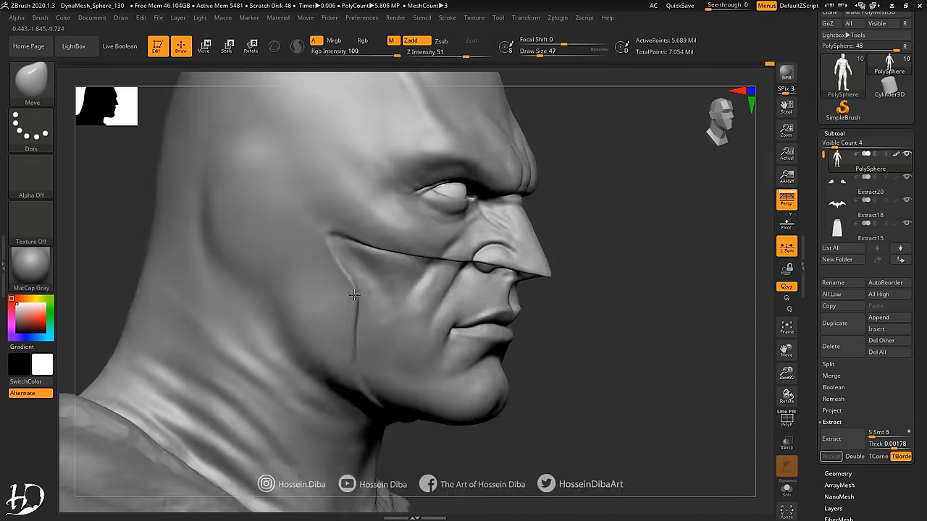
pyautogui.moveTo(465, 326)
pyautogui.mouseDown()
pyautogui.moveTo(675, 375)
pyautogui.moveTo(325, 280)
pyautogui.mouseUp()
pyautogui.moveTo(380, 274); pyautogui.dragTo(652, 345)
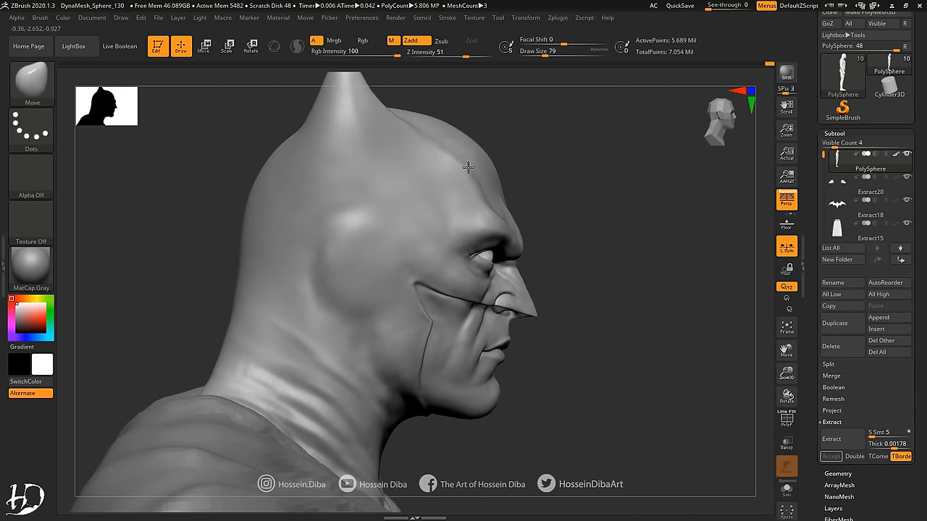
pyautogui.moveTo(388, 358)
pyautogui.keyDown('alt'); pyautogui.mouseDown()
pyautogui.moveTo(645, 306)
pyautogui.moveTo(512, 250)
pyautogui.mouseUp(); pyautogui.keyUp('alt')
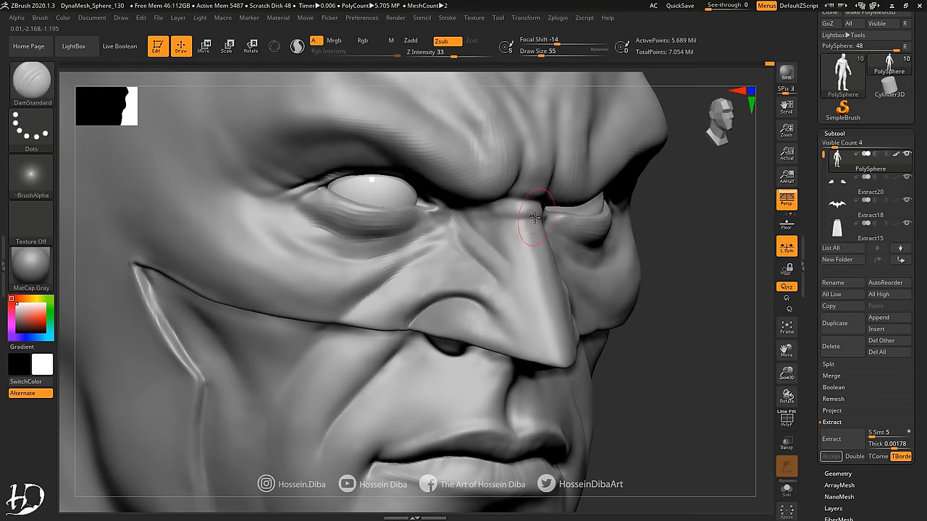
pyautogui.press('b')
pyautogui.press('s')
pyautogui.press('t')
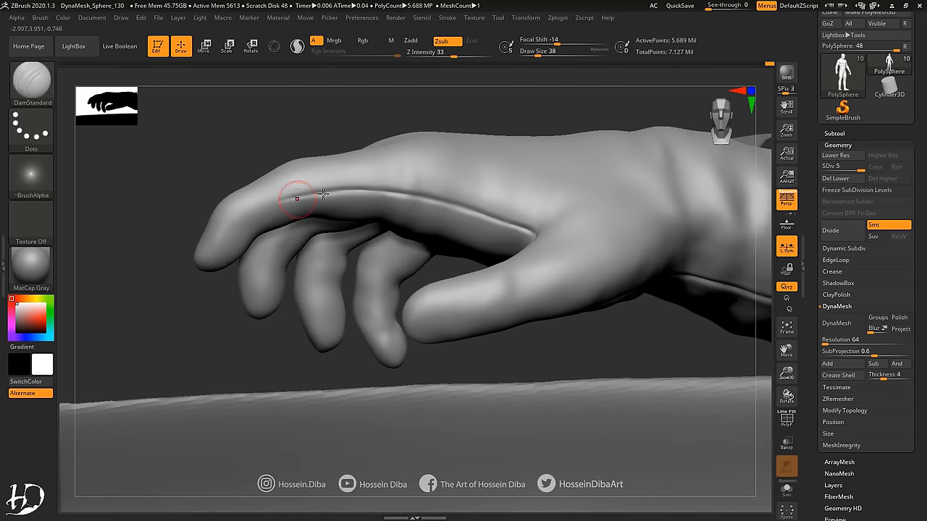
# Step: Orbit around the glove to inspect the fingers, back of the hand and forearm sleeve
pyautogui.moveTo(323, 193)
pyautogui.mouseDown(button='right')
pyautogui.moveTo(428, 244)
pyautogui.moveTo(471, 252)
pyautogui.moveTo(507, 281)
pyautogui.moveTo(625, 317)
pyautogui.moveTo(591, 230)
pyautogui.moveTo(182, 238)
pyautogui.moveTo(414, 258)
pyautogui.moveTo(343, 233)
pyautogui.moveTo(594, 283)
pyautogui.moveTo(456, 242)
pyautogui.mouseUp(button='right')
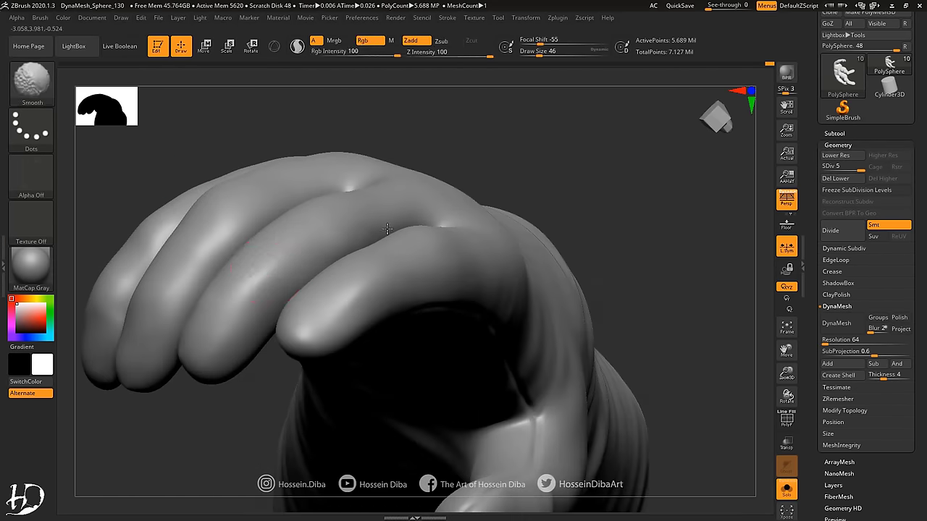
pyautogui.moveTo(257, 281)
pyautogui.mouseDown(button='right')
pyautogui.moveTo(486, 307)
pyautogui.moveTo(525, 272)
pyautogui.moveTo(416, 257)
pyautogui.moveTo(207, 265)
pyautogui.moveTo(310, 222)
pyautogui.moveTo(424, 259)
pyautogui.moveTo(367, 350)
pyautogui.moveTo(387, 311)
pyautogui.moveTo(507, 347)
pyautogui.moveTo(472, 368)
pyautogui.moveTo(372, 321)
pyautogui.moveTo(434, 347)
pyautogui.moveTo(502, 356)
pyautogui.moveTo(390, 247)
pyautogui.moveTo(341, 248)
pyautogui.moveTo(275, 188)
pyautogui.moveTo(216, 277)
pyautogui.moveTo(262, 293)
pyautogui.moveTo(123, 229)
pyautogui.moveTo(310, 300)
pyautogui.moveTo(387, 300)
pyautogui.mouseUp(button='right')
pyautogui.moveTo(291, 322)
pyautogui.mouseDown(button='right')
pyautogui.moveTo(451, 271)
pyautogui.moveTo(401, 310)
pyautogui.mouseUp(button='right')
pyautogui.moveTo(329, 311)
pyautogui.mouseDown(button='right')
pyautogui.moveTo(282, 323)
pyautogui.moveTo(611, 366)
pyautogui.mouseUp(button='right')
pyautogui.moveTo(523, 355); pyautogui.dragTo(525, 324, button='right')
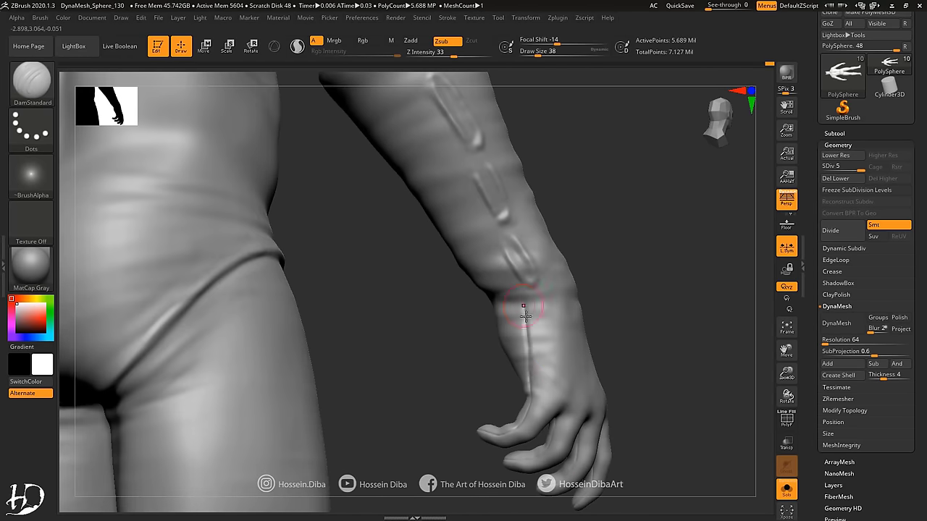
pyautogui.moveTo(526, 291); pyautogui.dragTo(574, 362, button='right')
pyautogui.moveTo(768, 364)
pyautogui.mouseDown(button='right')
pyautogui.moveTo(486, 246)
pyautogui.moveTo(445, 290)
pyautogui.moveTo(787, 349)
pyautogui.moveTo(600, 213)
pyautogui.moveTo(558, 283)
pyautogui.moveTo(620, 218)
pyautogui.moveTo(481, 267)
pyautogui.moveTo(551, 304)
pyautogui.mouseUp(button='right')
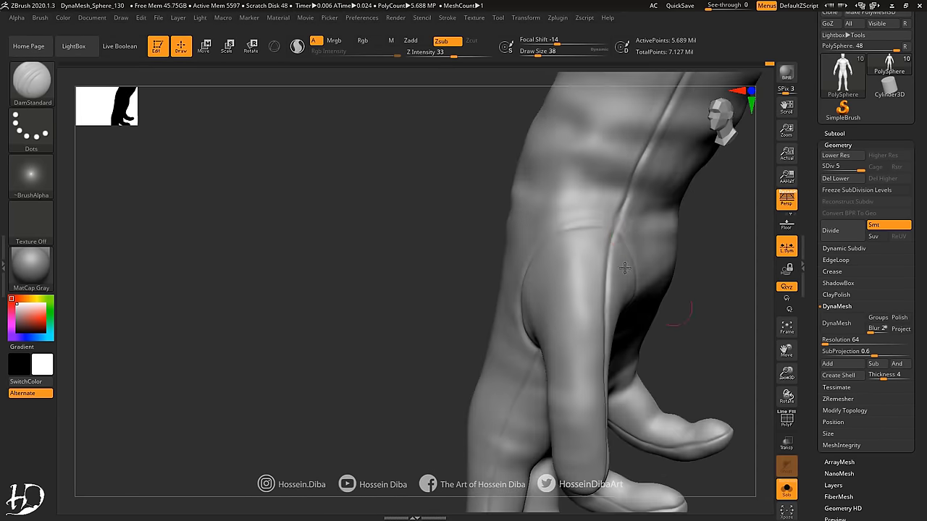
# Step: Sculpt the forearm and wrist with the Standard brush, smoothing the wrist with Shift
pyautogui.press('b')
pyautogui.press('s')
pyautogui.press('t')
pyautogui.moveTo(703, 379)
pyautogui.mouseDown(button='right')
pyautogui.moveTo(524, 307)
pyautogui.moveTo(555, 227)
pyautogui.mouseUp(button='right')
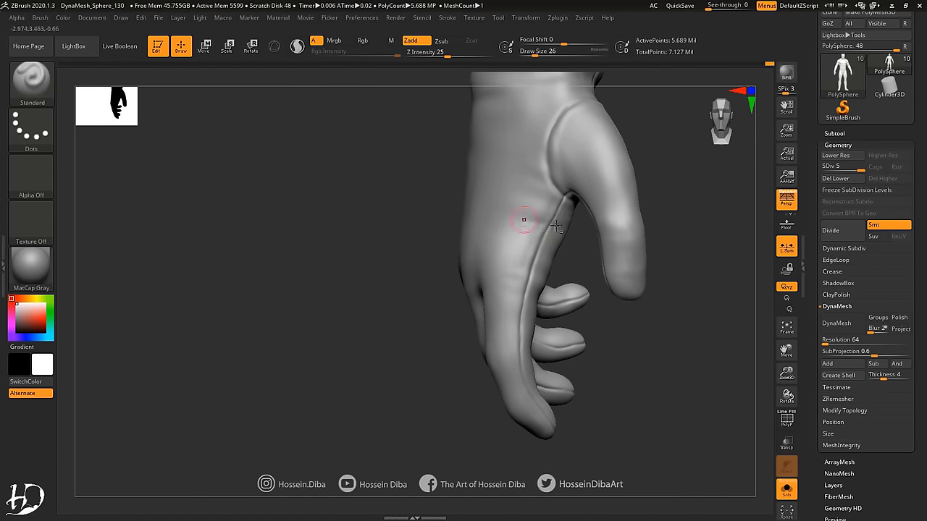
pyautogui.moveTo(500, 163)
pyautogui.keyDown('ctrl'); pyautogui.mouseDown(button='right')
pyautogui.moveTo(389, 240)
pyautogui.moveTo(633, 314)
pyautogui.moveTo(555, 273)
pyautogui.moveTo(547, 318)
pyautogui.moveTo(502, 290)
pyautogui.moveTo(650, 335)
pyautogui.moveTo(509, 242)
pyautogui.moveTo(550, 291)
pyautogui.moveTo(564, 253)
pyautogui.moveTo(745, 377)
pyautogui.moveTo(326, 232)
pyautogui.moveTo(631, 330)
pyautogui.mouseUp(button='right'); pyautogui.keyUp('ctrl')
pyautogui.press('shift')
# Step: Isolate the glove subtool with Solo, frame it, then show all parts again
pyautogui.moveTo(520, 275)
pyautogui.mouseDown(button='right')
pyautogui.moveTo(548, 239)
pyautogui.moveTo(509, 315)
pyautogui.mouseUp(button='right')
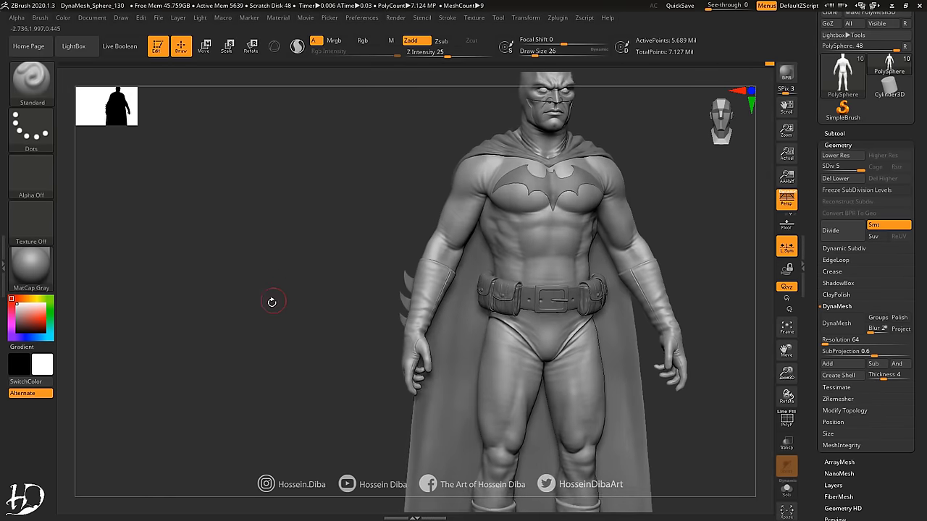
pyautogui.moveTo(270, 302)
pyautogui.keyDown('alt'); pyautogui.mouseDown(button='right')
pyautogui.moveTo(662, 291)
pyautogui.moveTo(667, 357)
pyautogui.moveTo(529, 211)
pyautogui.moveTo(506, 151)
pyautogui.moveTo(477, 191)
pyautogui.moveTo(360, 179)
pyautogui.moveTo(497, 246)
pyautogui.moveTo(443, 232)
pyautogui.moveTo(382, 193)
pyautogui.moveTo(440, 186)
pyautogui.moveTo(388, 165)
pyautogui.moveTo(769, 368)
pyautogui.mouseUp(button='right'); pyautogui.keyUp('alt')
pyautogui.hotkey('alt', 's')
pyautogui.hotkey('alt', 's')
pyautogui.press('f')
pyautogui.click(785, 486)
# Step: Review the chest emblem, belt, cape edge and shoulder from several angles
pyautogui.keyDown('alt'); pyautogui.moveTo(639, 316); pyautogui.dragTo(343, 263, button='right'); pyautogui.keyUp('alt')
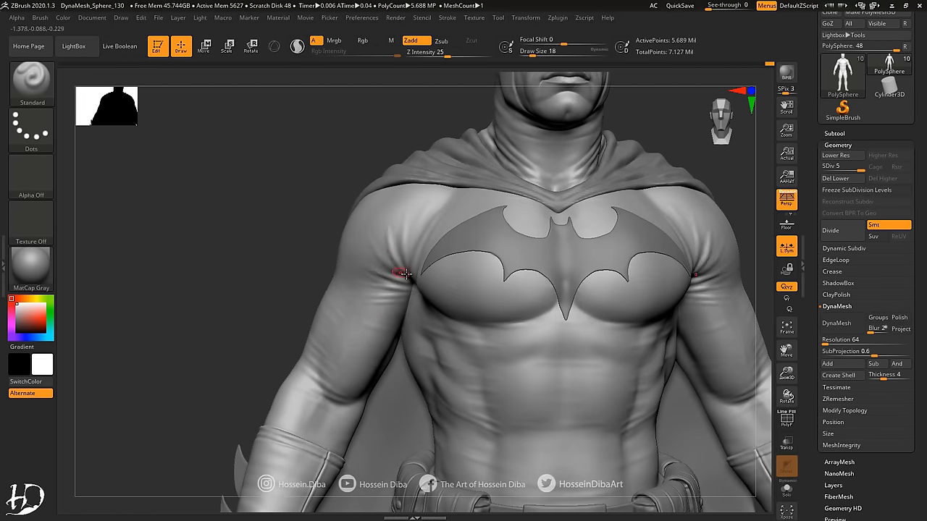
pyautogui.keyDown('alt'); pyautogui.moveTo(405, 273); pyautogui.dragTo(375, 327, button='right'); pyautogui.keyUp('alt')
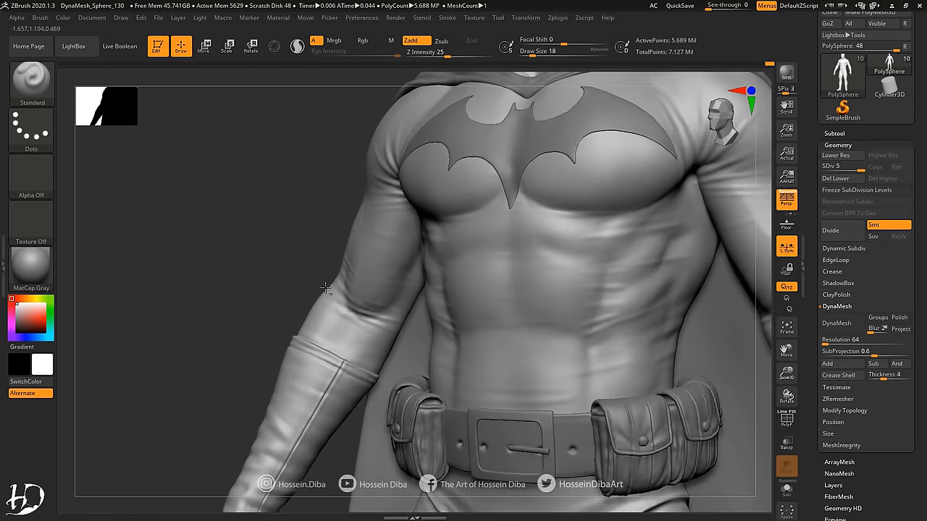
pyautogui.moveTo(326, 289)
pyautogui.mouseDown(button='right')
pyautogui.moveTo(335, 331)
pyautogui.moveTo(268, 251)
pyautogui.moveTo(541, 54)
pyautogui.mouseUp(button='right')
pyautogui.moveTo(310, 299)
pyautogui.mouseDown(button='right')
pyautogui.moveTo(227, 269)
pyautogui.moveTo(210, 275)
pyautogui.moveTo(562, 232)
pyautogui.mouseUp(button='right')
pyautogui.press('f')
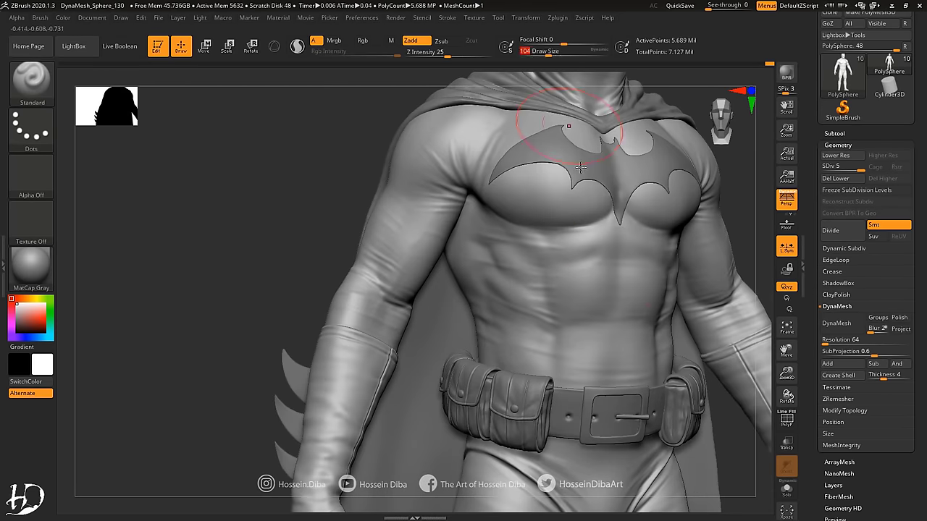
pyautogui.moveTo(581, 167); pyautogui.dragTo(512, 235, button='right')
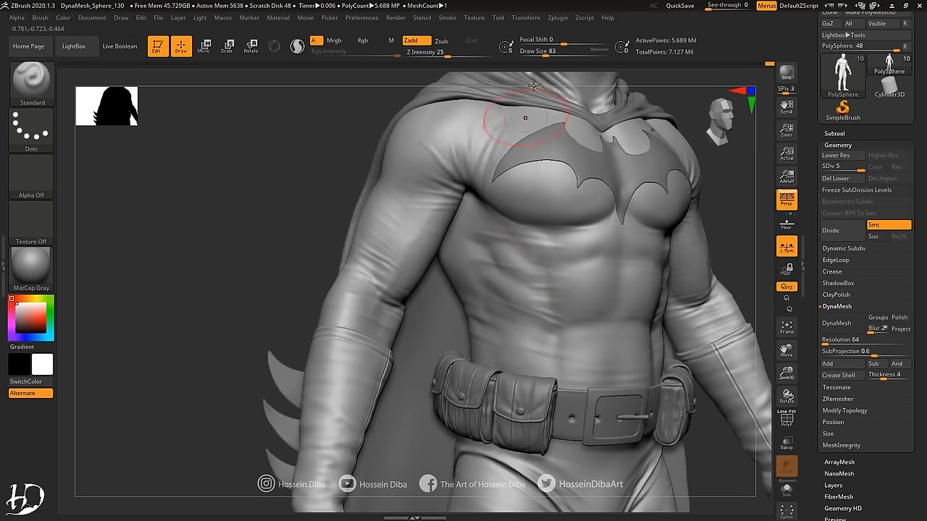
pyautogui.press('f')
# Step: Refine the left hand resting on the thigh with Move, Standard and Smooth brushes
pyautogui.moveTo(683, 314)
pyautogui.mouseDown(button='right')
pyautogui.moveTo(376, 260)
pyautogui.moveTo(426, 303)
pyautogui.mouseUp(button='right')
pyautogui.press('b')
pyautogui.press('m')
pyautogui.press('v')
pyautogui.press('b')
pyautogui.press('s')
pyautogui.press('t')
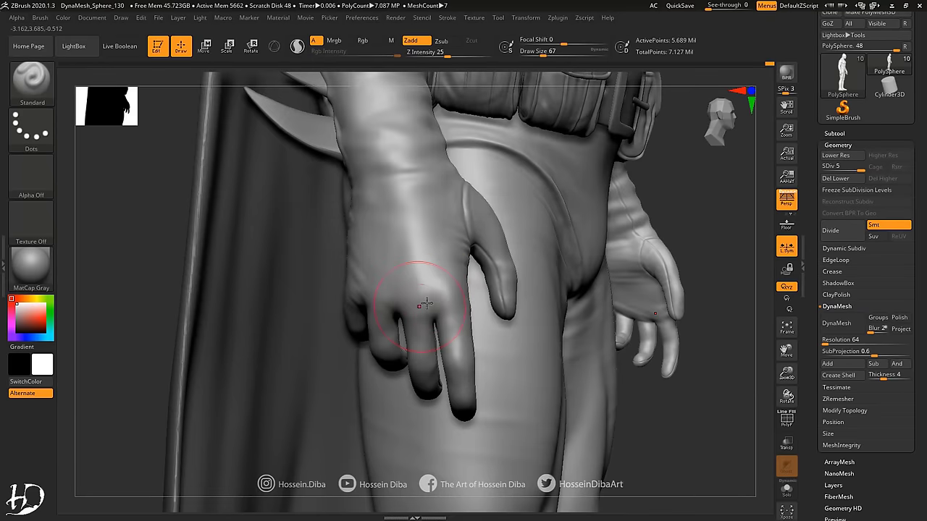
pyautogui.moveTo(375, 319); pyautogui.dragTo(315, 270, button='right')
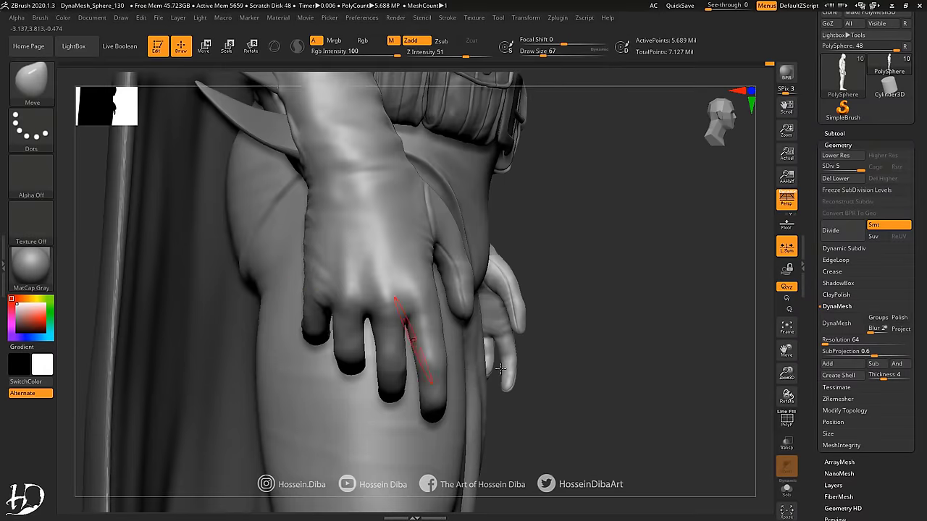
pyautogui.press('b')
pyautogui.press('s')
pyautogui.press('m')
pyautogui.moveTo(500, 369)
pyautogui.mouseDown(button='right')
pyautogui.moveTo(568, 289)
pyautogui.moveTo(587, 246)
pyautogui.moveTo(585, 190)
pyautogui.moveTo(541, 283)
pyautogui.moveTo(714, 341)
pyautogui.moveTo(272, 230)
pyautogui.moveTo(516, 205)
pyautogui.moveTo(561, 213)
pyautogui.moveTo(574, 241)
pyautogui.mouseUp(button='right')
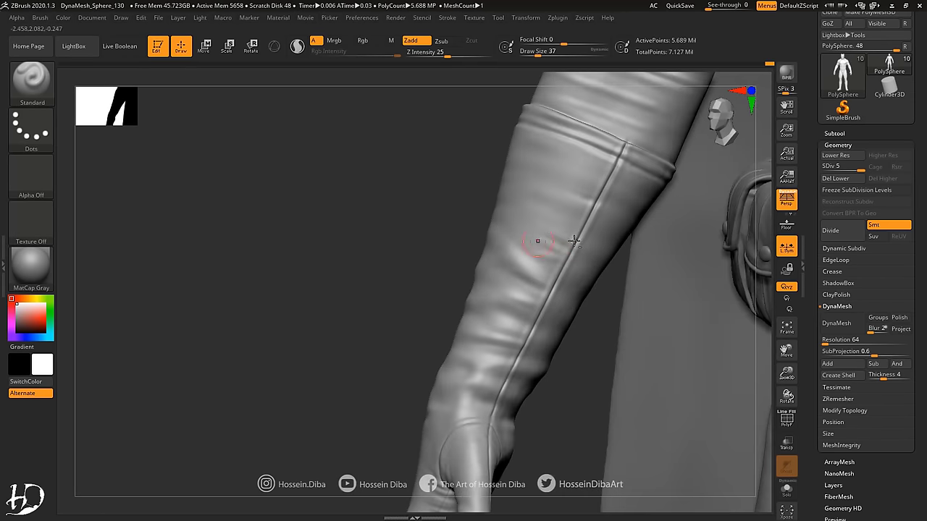
# Step: Polish the chest and abs, then pick the Move brush (B-M-V) for large forms
pyautogui.press('f')
pyautogui.moveTo(248, 182)
pyautogui.mouseDown(button='right')
pyautogui.moveTo(362, 217)
pyautogui.moveTo(565, 255)
pyautogui.moveTo(592, 234)
pyautogui.moveTo(698, 306)
pyautogui.moveTo(501, 310)
pyautogui.mouseUp(button='right')
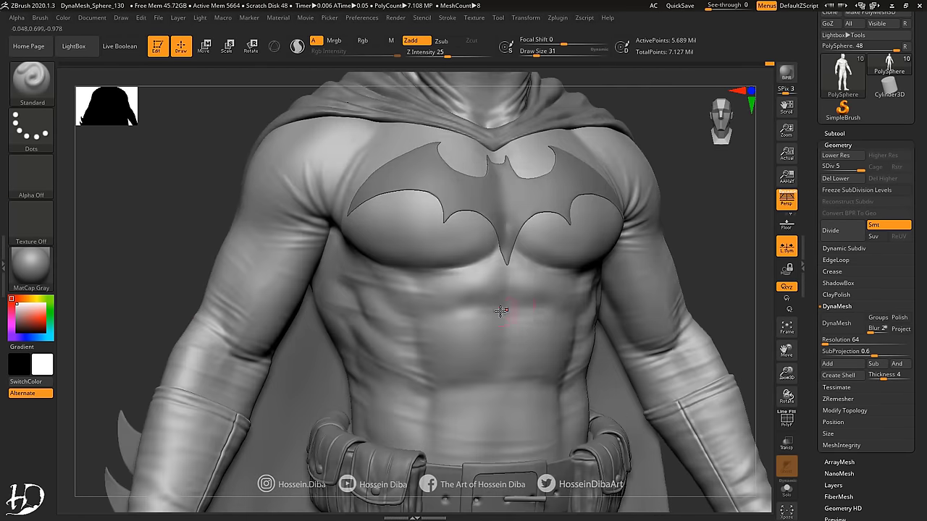
pyautogui.press('f')
pyautogui.moveTo(337, 249); pyautogui.dragTo(502, 154, button='right')
pyautogui.press('b')
pyautogui.press('m')
pyautogui.press('v')
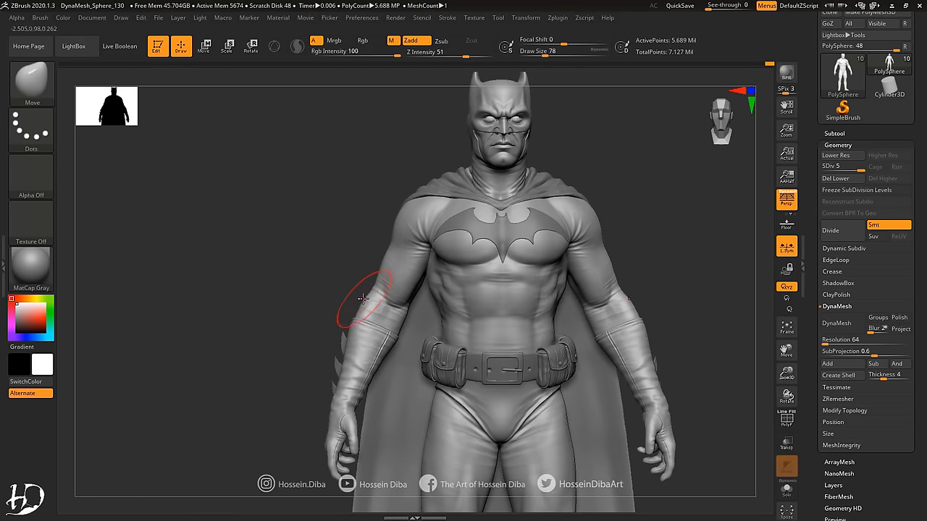
pyautogui.moveTo(362, 298)
pyautogui.mouseDown(button='right')
pyautogui.moveTo(393, 269)
pyautogui.moveTo(275, 242)
pyautogui.moveTo(372, 207)
pyautogui.moveTo(265, 213)
pyautogui.moveTo(773, 351)
pyautogui.mouseUp(button='right')
# Step: Select the cape and then the body subtool for shape adjustments, switching to DamStandard
pyautogui.keyDown('alt'); pyautogui.click(390, 208); pyautogui.keyUp('alt')
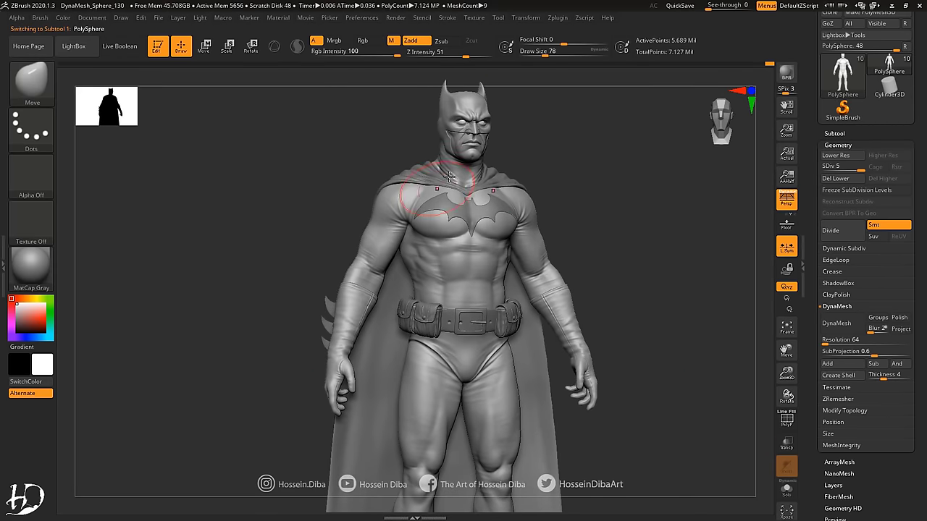
pyautogui.moveTo(215, 257)
pyautogui.mouseDown(button='right')
pyautogui.moveTo(326, 217)
pyautogui.moveTo(362, 275)
pyautogui.moveTo(400, 299)
pyautogui.moveTo(449, 391)
pyautogui.moveTo(420, 304)
pyautogui.mouseUp(button='right')
pyautogui.keyDown('alt'); pyautogui.click(401, 299); pyautogui.keyUp('alt')
pyautogui.press('b')
pyautogui.press('d')
pyautogui.press('s')
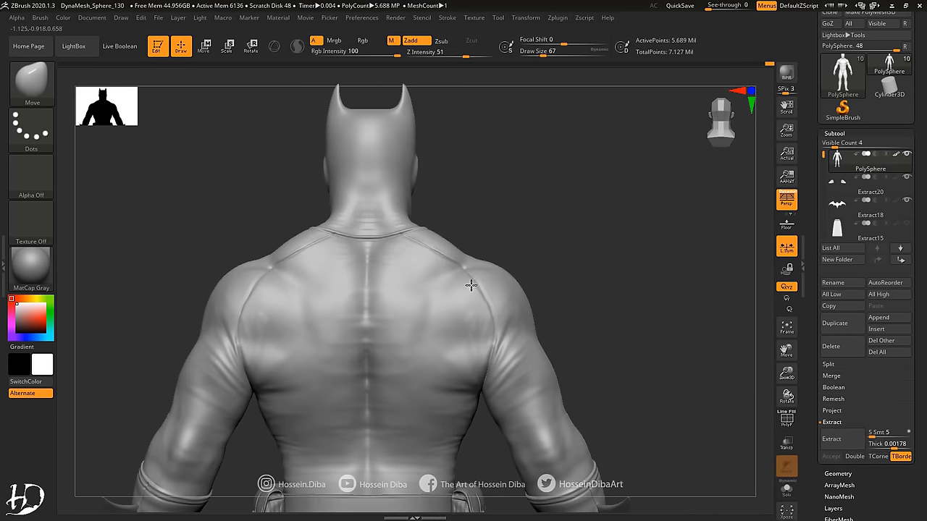
# Step: Turn the back view and zoom in on Batman's back and shoulder
pyautogui.moveTo(218, 156); pyautogui.dragTo(194, 147)
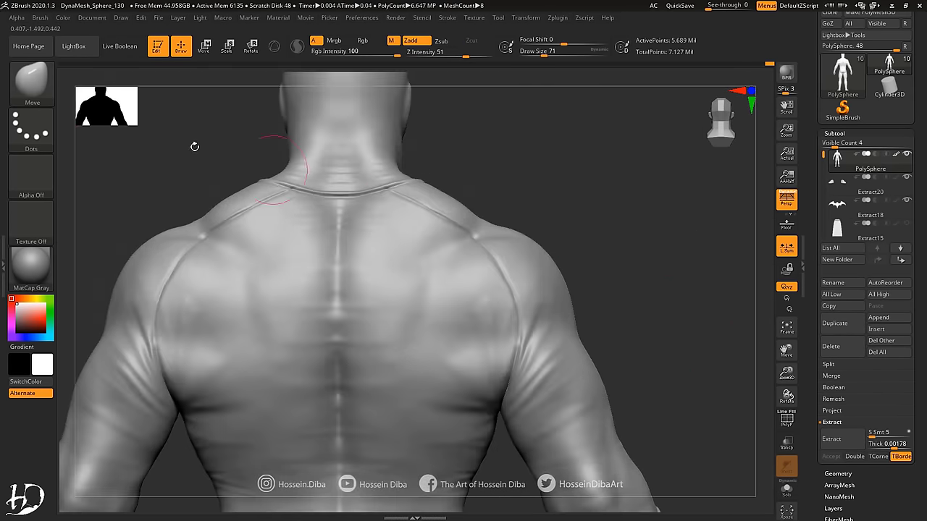
pyautogui.moveTo(751, 364); pyautogui.dragTo(685, 308)
pyautogui.moveTo(563, 255); pyautogui.dragTo(770, 345)
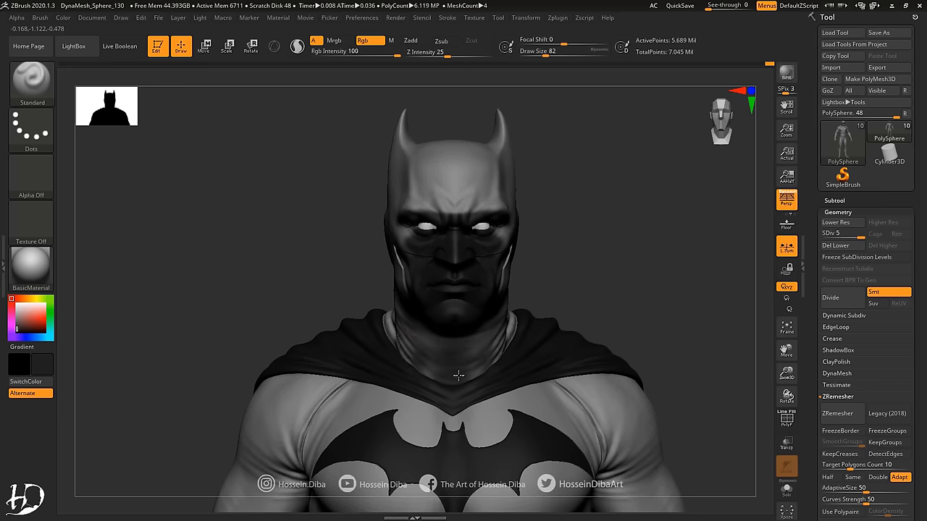
# Step: Orbit the painted bust around its back, underside and profiles to check the lower face
pyautogui.moveTo(320, 291)
pyautogui.mouseDown()
pyautogui.moveTo(484, 209)
pyautogui.moveTo(593, 215)
pyautogui.moveTo(548, 317)
pyautogui.moveTo(494, 230)
pyautogui.moveTo(364, 265)
pyautogui.moveTo(428, 265)
pyautogui.mouseUp()
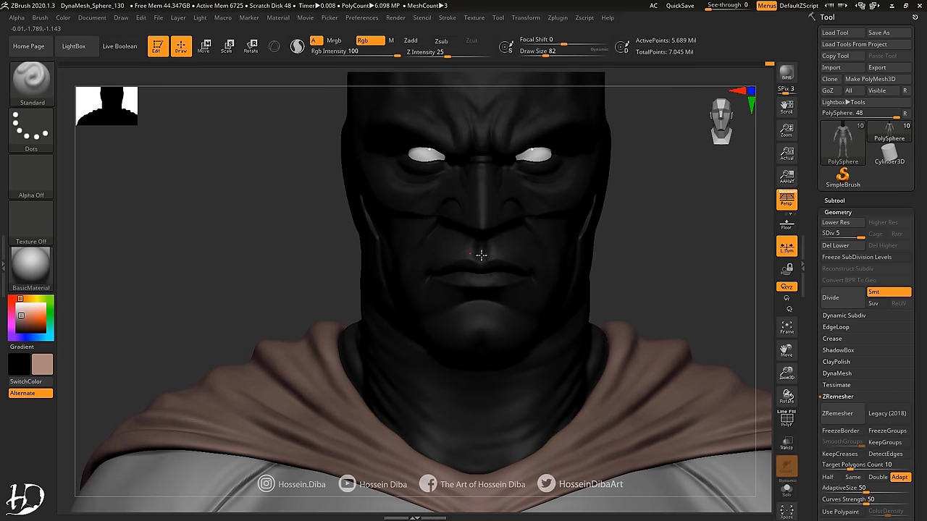
pyautogui.moveTo(481, 254); pyautogui.dragTo(428, 231)
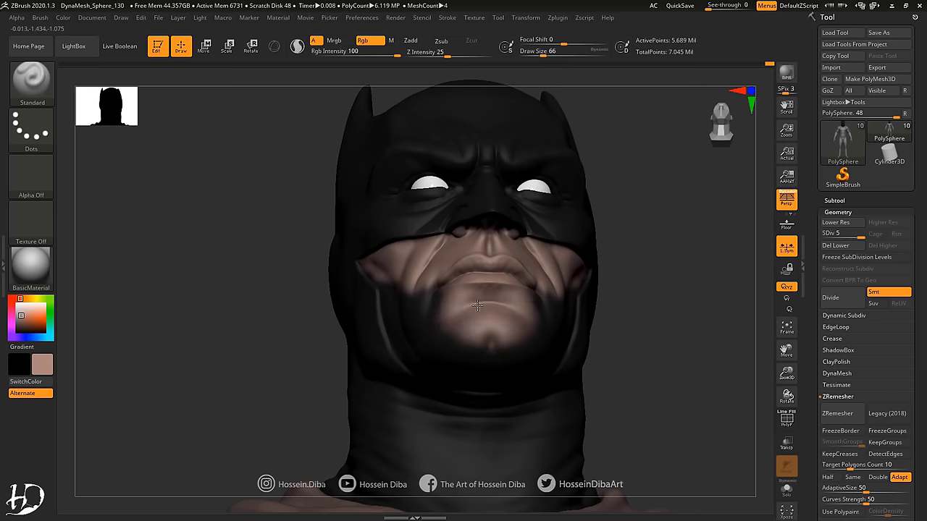
pyautogui.moveTo(509, 393); pyautogui.dragTo(493, 357)
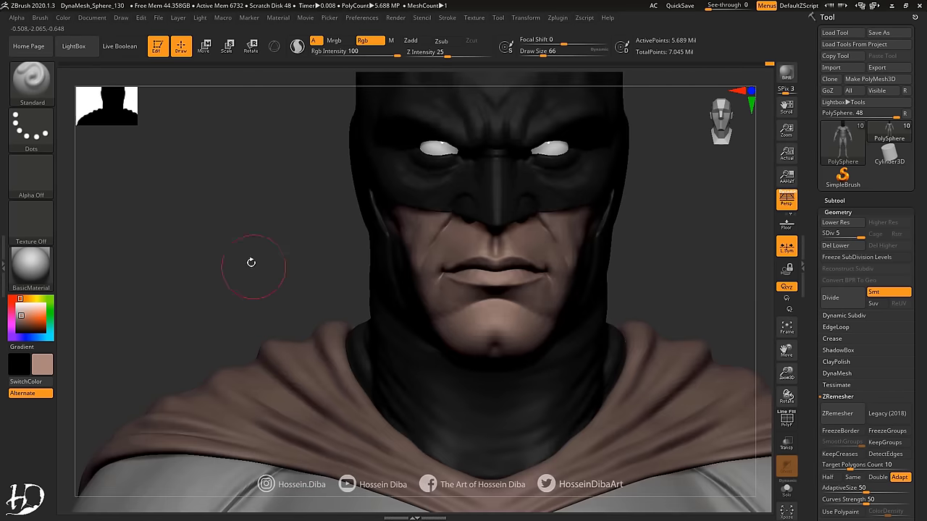
pyautogui.moveTo(250, 261)
pyautogui.mouseDown()
pyautogui.moveTo(550, 341)
pyautogui.moveTo(550, 365)
pyautogui.mouseUp()
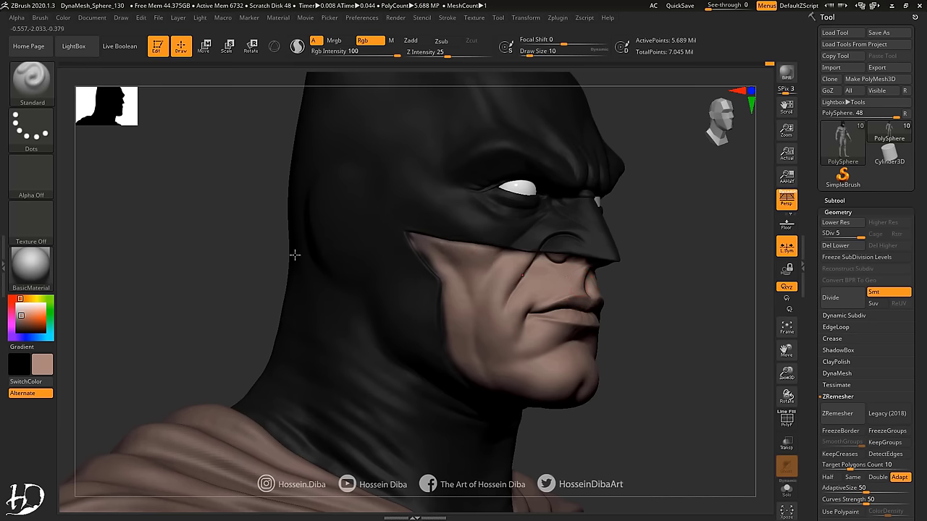
pyautogui.moveTo(294, 254); pyautogui.dragTo(430, 253)
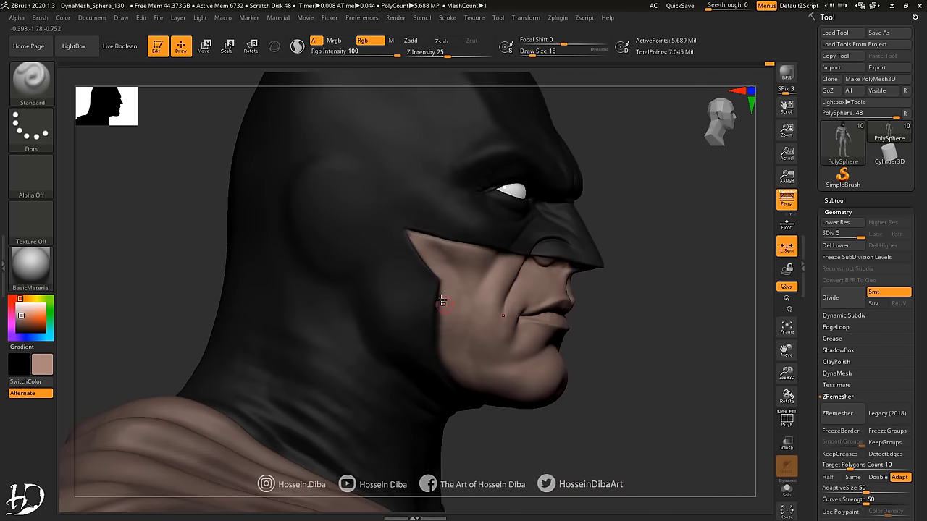
pyautogui.moveTo(352, 306); pyautogui.dragTo(484, 342)
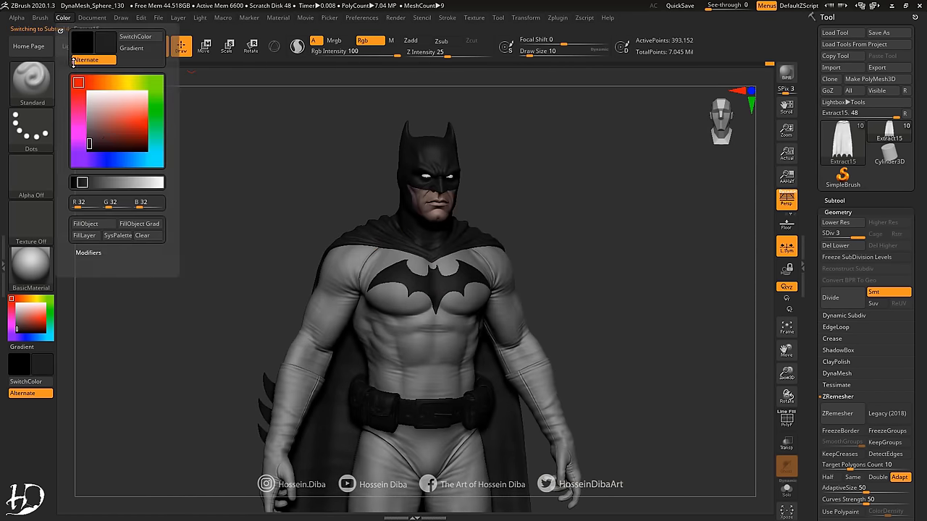
# Step: Select the main body subtool and isolate it with Solo, hiding the cape and other parts
pyautogui.moveTo(766, 364); pyautogui.dragTo(253, 172)
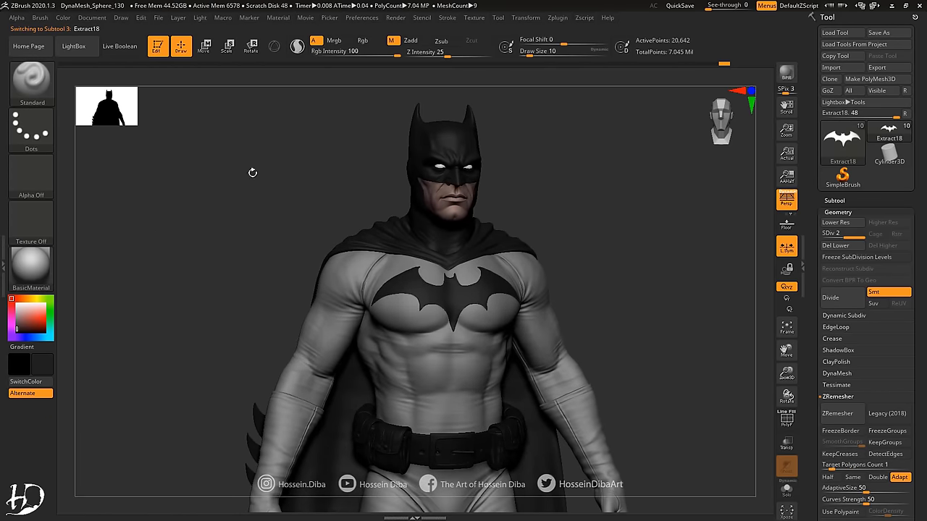
pyautogui.moveTo(765, 368); pyautogui.dragTo(518, 123)
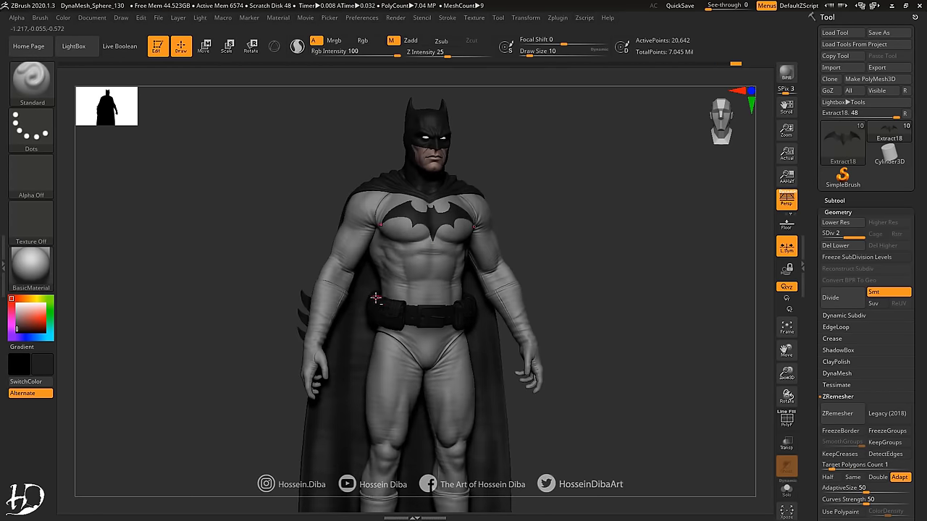
pyautogui.keyDown('alt'); pyautogui.click(499, 158); pyautogui.keyUp('alt')
pyautogui.click(786, 489)
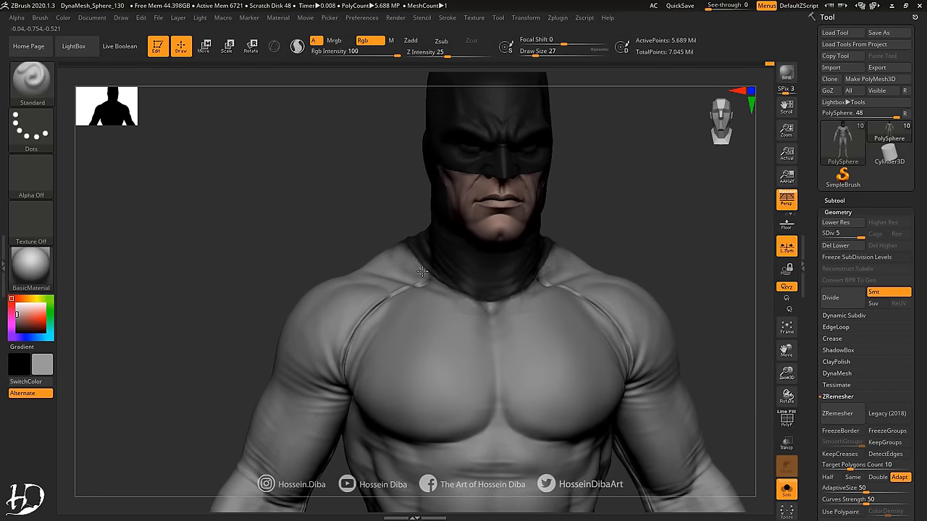
# Step: Orbit and zoom around the body to review the polypaint on torso, gloved arm and legs
pyautogui.moveTo(421, 272)
pyautogui.mouseDown()
pyautogui.moveTo(459, 309)
pyautogui.moveTo(475, 304)
pyautogui.moveTo(354, 227)
pyautogui.mouseUp()
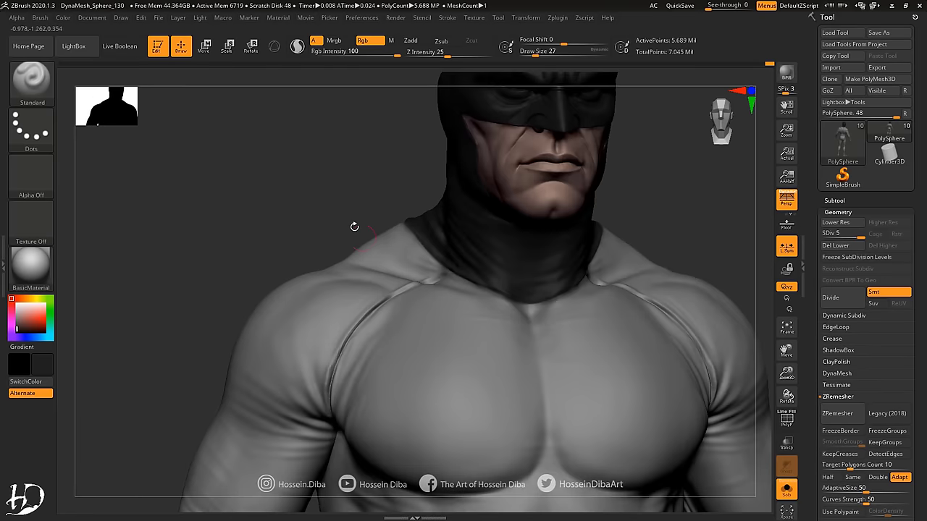
pyautogui.moveTo(63, 331)
pyautogui.mouseDown()
pyautogui.moveTo(501, 252)
pyautogui.moveTo(787, 374)
pyautogui.moveTo(787, 362)
pyautogui.mouseUp()
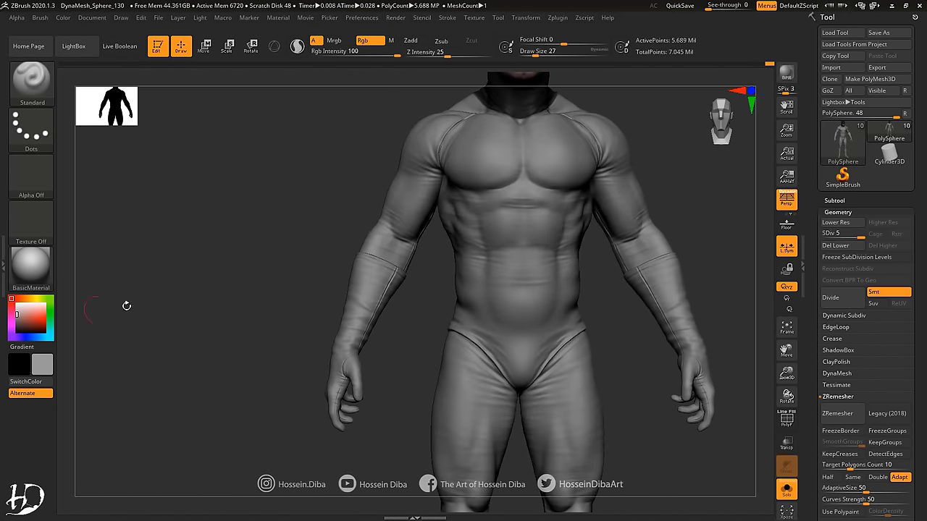
pyautogui.moveTo(365, 215)
pyautogui.mouseDown()
pyautogui.moveTo(234, 240)
pyautogui.moveTo(521, 441)
pyautogui.moveTo(303, 336)
pyautogui.mouseUp()
pyautogui.press('f')
pyautogui.moveTo(741, 331); pyautogui.dragTo(520, 250)
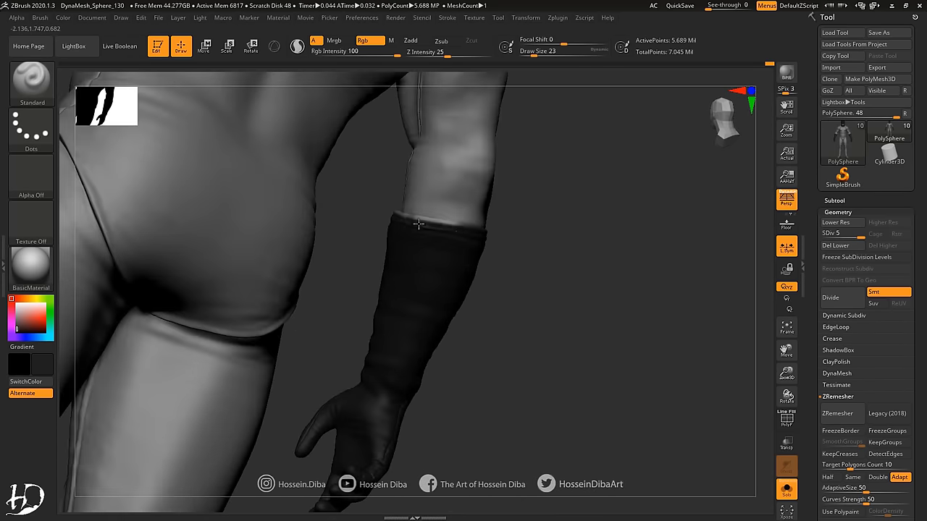
pyautogui.moveTo(392, 214); pyautogui.dragTo(428, 225)
pyautogui.press('f')
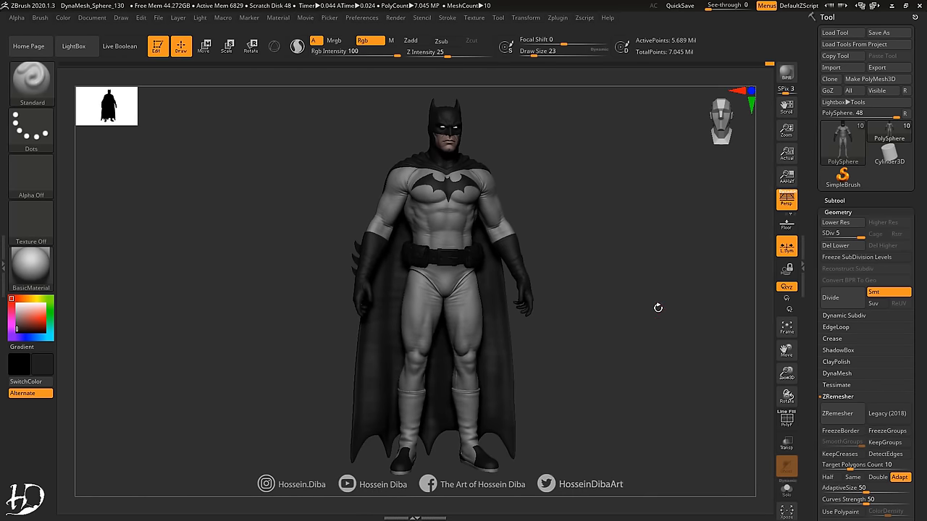
pyautogui.moveTo(491, 397); pyautogui.dragTo(366, 315)
pyautogui.press('f')
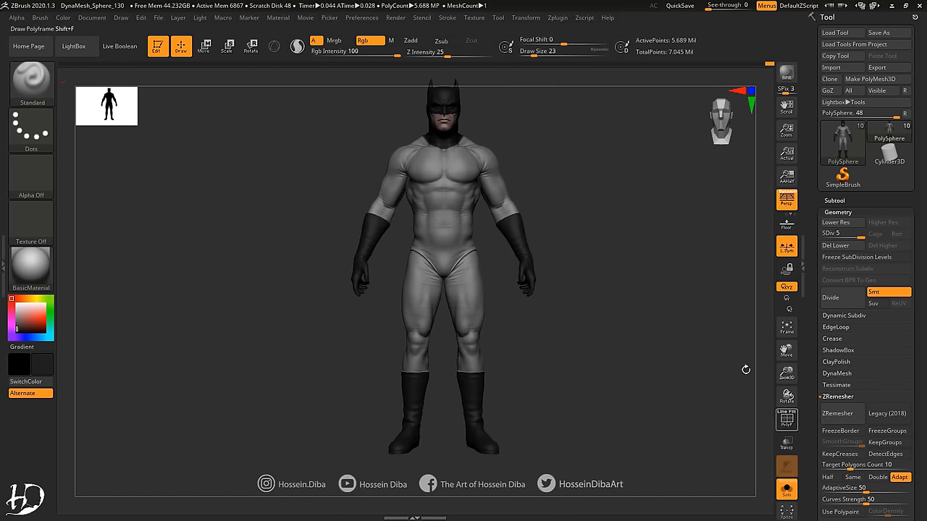
pyautogui.moveTo(786, 350)
pyautogui.mouseDown()
pyautogui.moveTo(763, 200)
pyautogui.moveTo(548, 337)
pyautogui.moveTo(628, 362)
pyautogui.moveTo(538, 325)
pyautogui.moveTo(500, 342)
pyautogui.mouseUp()
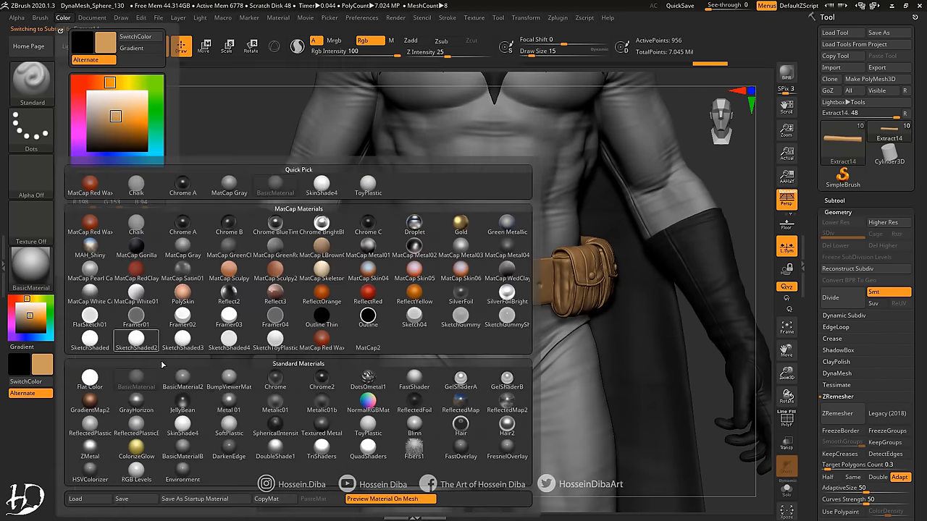
# Step: Give the belt strap Metal 01 and the pouches FastShader, toggling Solo on the small strap
pyautogui.keyDown('alt'); pyautogui.click(541, 280); pyautogui.keyUp('alt')
pyautogui.click(30, 268)
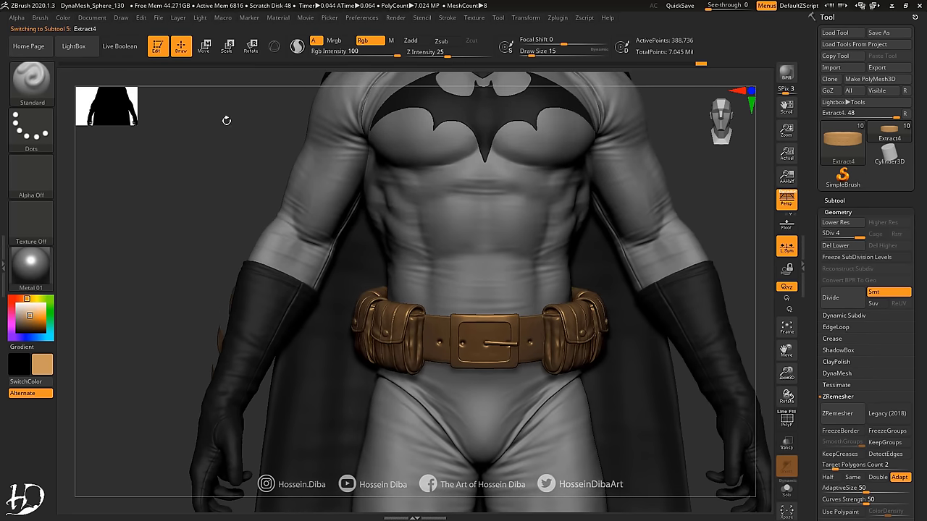
pyautogui.keyDown('alt'); pyautogui.click(328, 272); pyautogui.keyUp('alt')
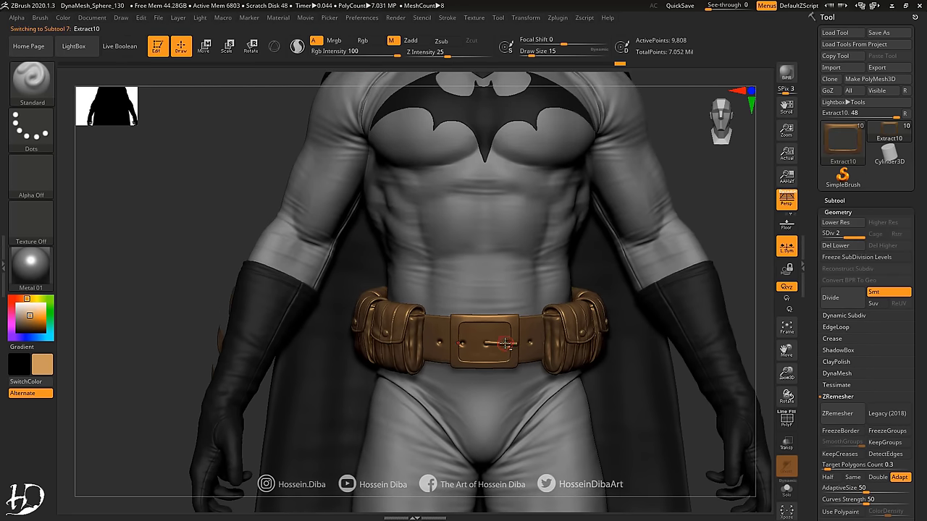
pyautogui.click(787, 493)
pyautogui.click(787, 493)
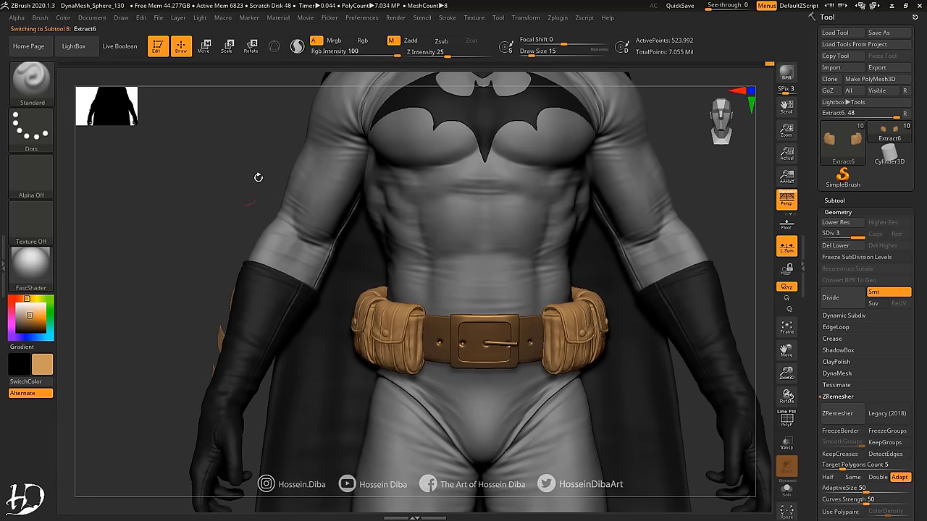
pyautogui.click(63, 18)
# Step: Adjust the belt piece with the Move gizmo and turn the full figure to face the camera
pyautogui.moveTo(784, 373); pyautogui.dragTo(32, 317)
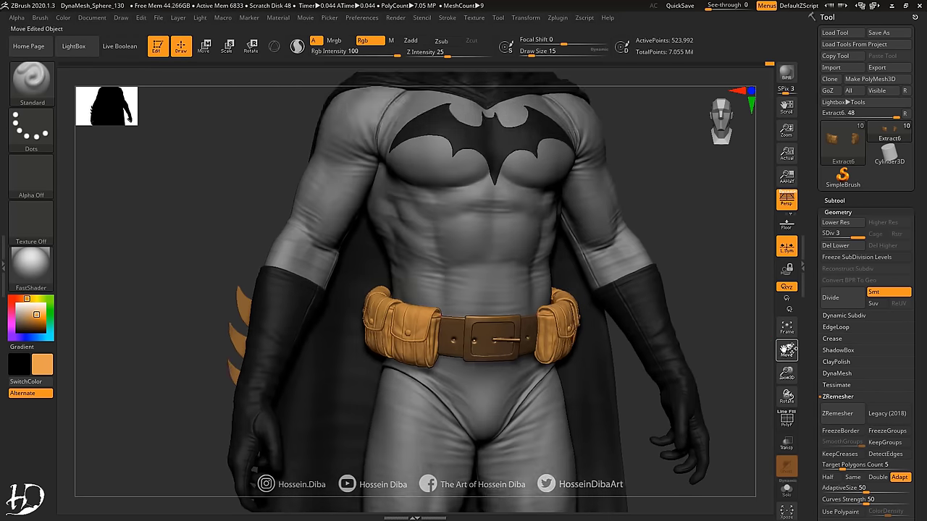
pyautogui.keyDown('alt'); pyautogui.click(450, 273); pyautogui.keyUp('alt')
pyautogui.press('w')
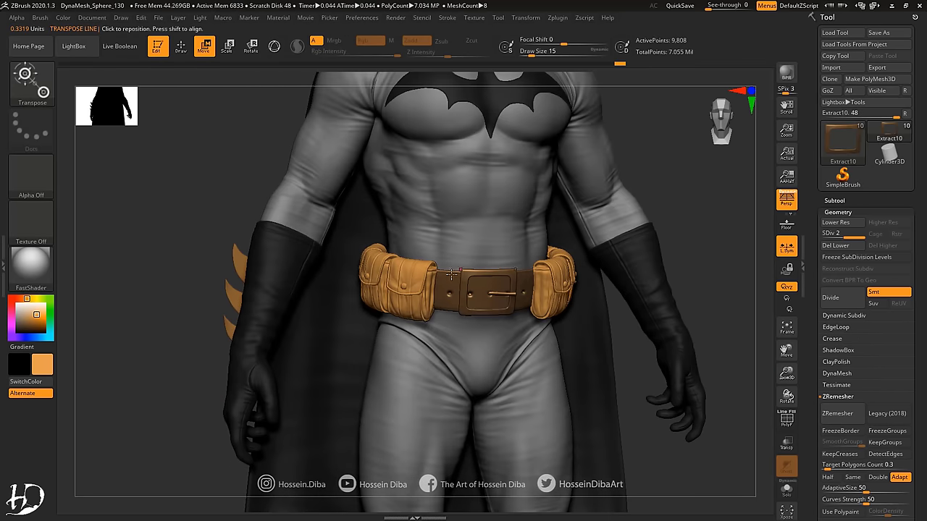
pyautogui.press('ctrl')
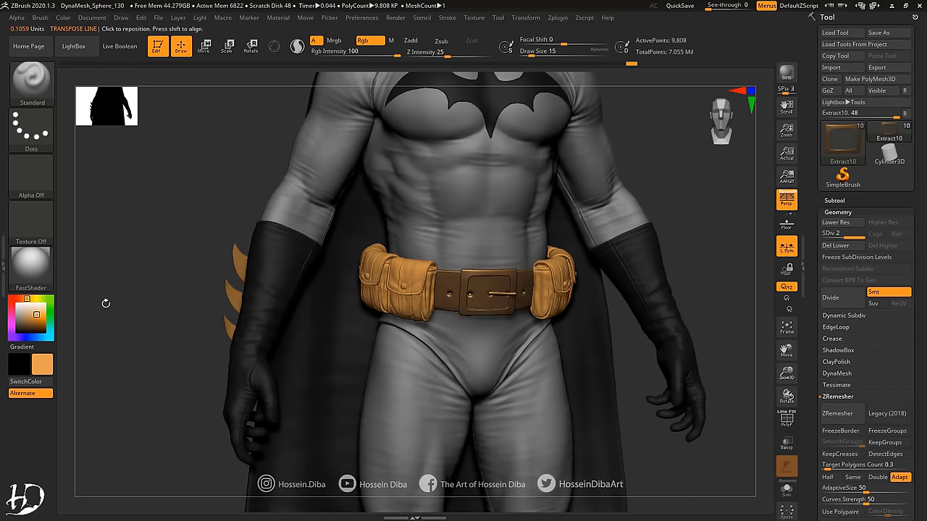
pyautogui.moveTo(467, 272)
pyautogui.keyDown('alt'); pyautogui.mouseDown(button='right')
pyautogui.moveTo(176, 203)
pyautogui.moveTo(458, 329)
pyautogui.mouseUp(button='right'); pyautogui.keyUp('alt')
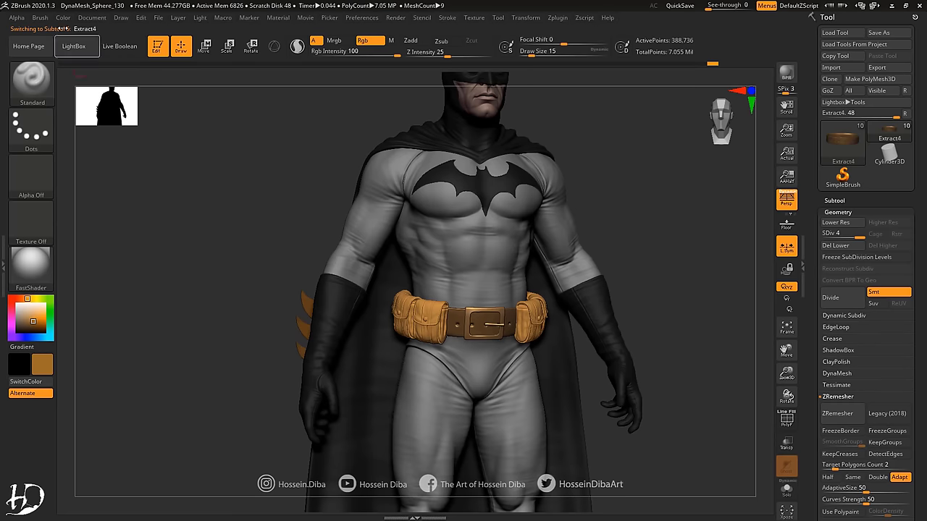
pyautogui.moveTo(687, 308); pyautogui.dragTo(230, 241)
pyautogui.moveTo(623, 294); pyautogui.dragTo(517, 295)
pyautogui.keyDown('alt'); pyautogui.click(517, 294); pyautogui.keyUp('alt')
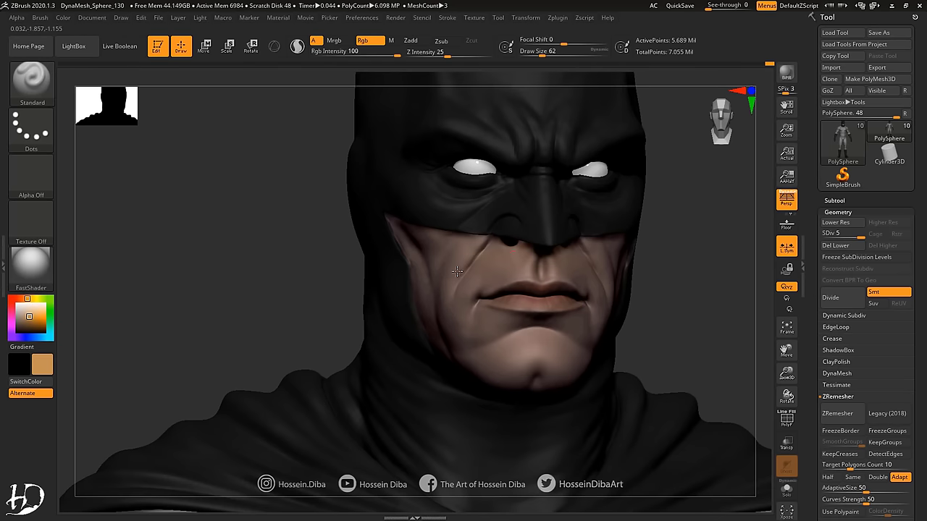
# Step: Paint soft Rgb Intensity 18 colour over the cowl and body, orbiting from three-quarter to front
pyautogui.moveTo(457, 271); pyautogui.dragTo(382, 224, button='right')
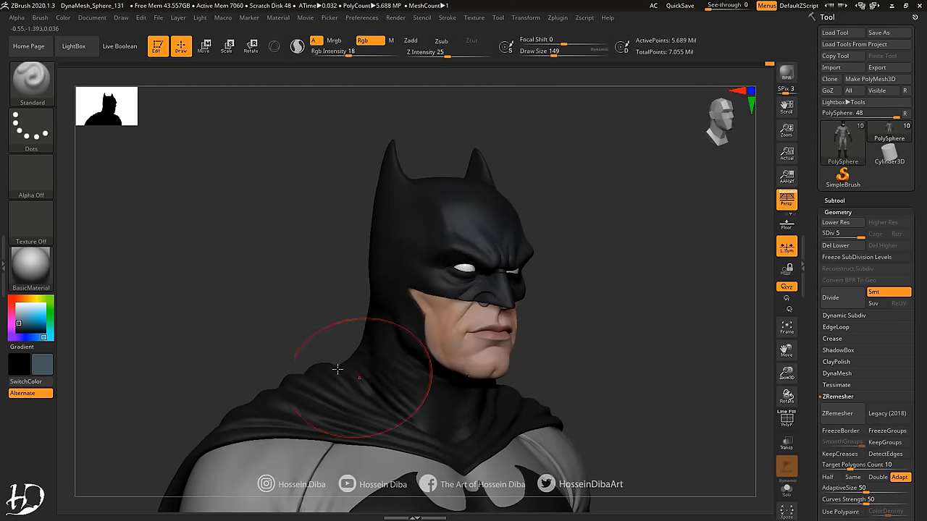
pyautogui.moveTo(337, 369)
pyautogui.mouseDown()
pyautogui.moveTo(389, 238)
pyautogui.moveTo(409, 258)
pyautogui.mouseUp()
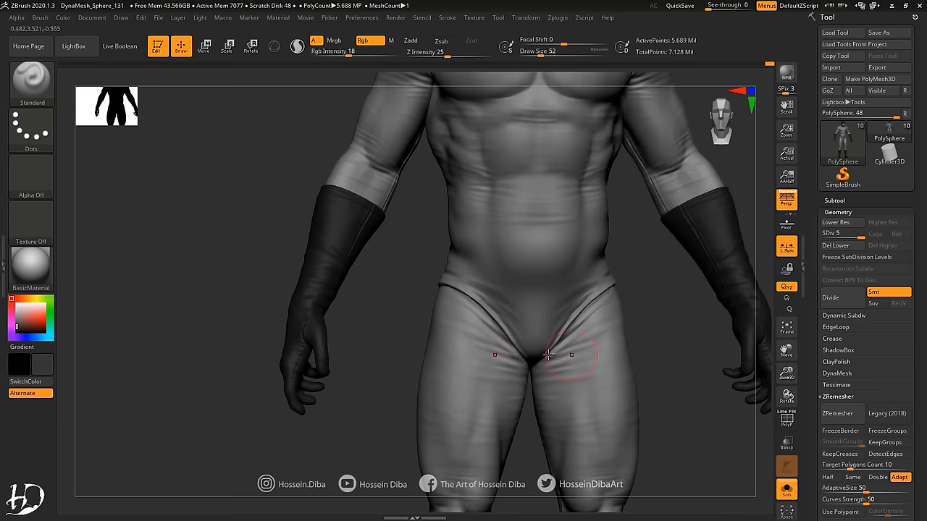
# Step: Turn Batman through back, front, three-quarter and side views to inspect the painted face
pyautogui.keyDown('shift'); pyautogui.moveTo(516, 345); pyautogui.dragTo(476, 355, button='right'); pyautogui.keyUp('shift')
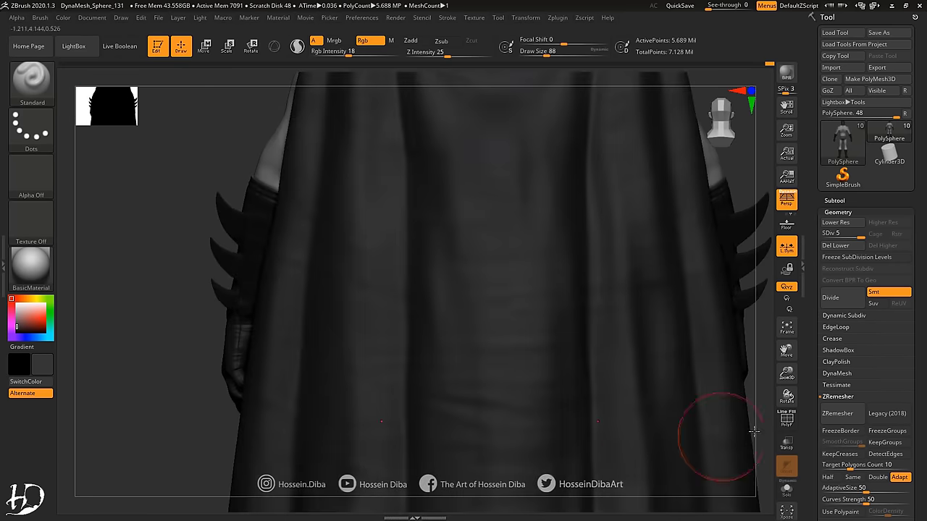
pyautogui.moveTo(714, 413)
pyautogui.mouseDown()
pyautogui.moveTo(669, 385)
pyautogui.moveTo(501, 374)
pyautogui.mouseUp()
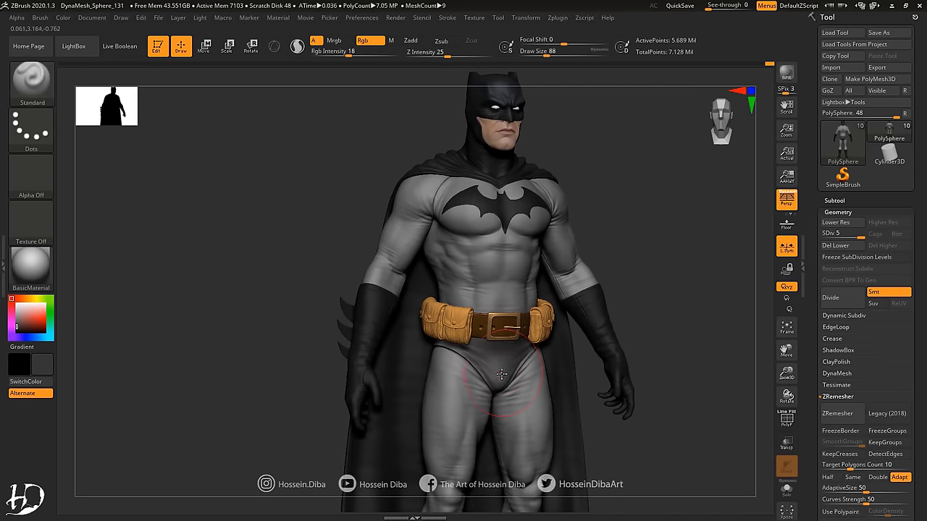
pyautogui.moveTo(703, 314); pyautogui.dragTo(544, 381)
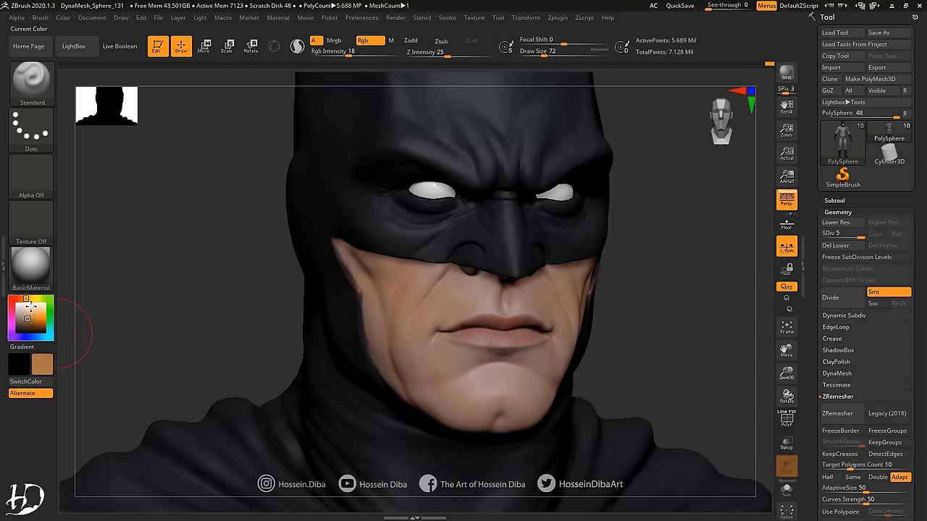
pyautogui.moveTo(271, 297)
pyautogui.mouseDown()
pyautogui.moveTo(392, 355)
pyautogui.moveTo(138, 327)
pyautogui.moveTo(353, 269)
pyautogui.mouseUp()
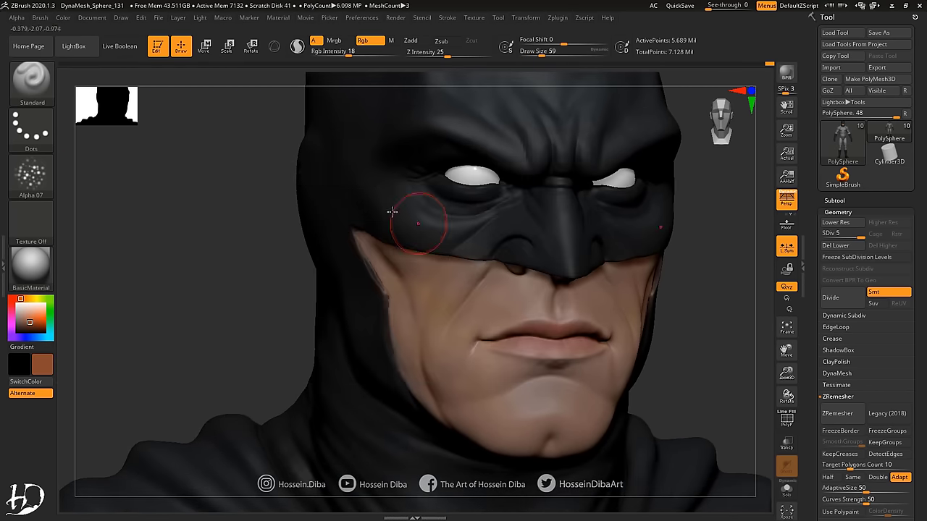
pyautogui.moveTo(392, 211)
pyautogui.mouseDown()
pyautogui.moveTo(448, 281)
pyautogui.moveTo(391, 304)
pyautogui.moveTo(420, 325)
pyautogui.mouseUp()
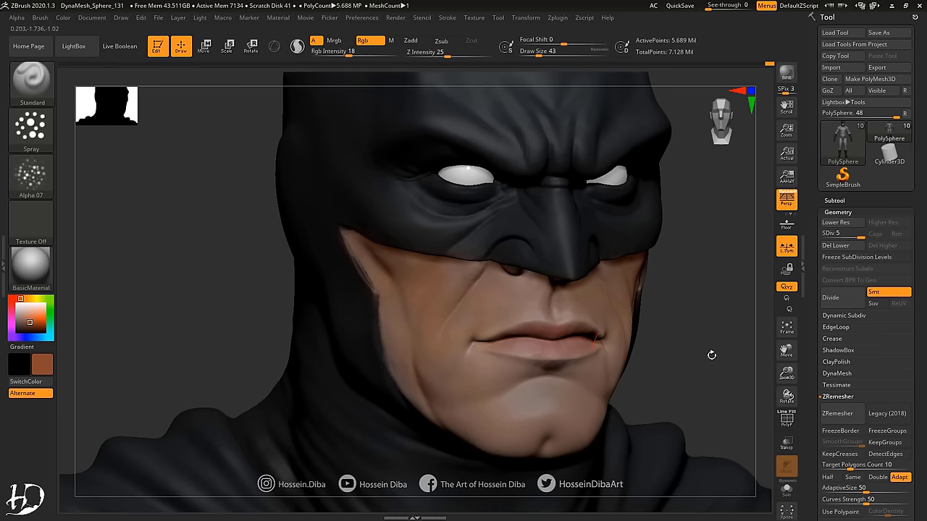
pyautogui.moveTo(712, 355); pyautogui.dragTo(459, 332)
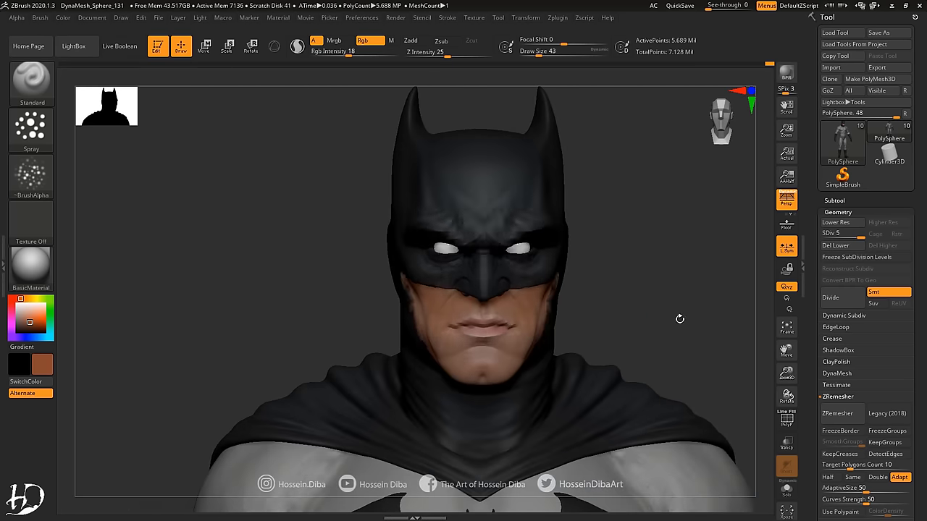
pyautogui.moveTo(459, 331); pyautogui.dragTo(406, 319)
# Step: Switch the paint stroke to Dots and turn the head to show the mask's left side
pyautogui.click(32, 131)
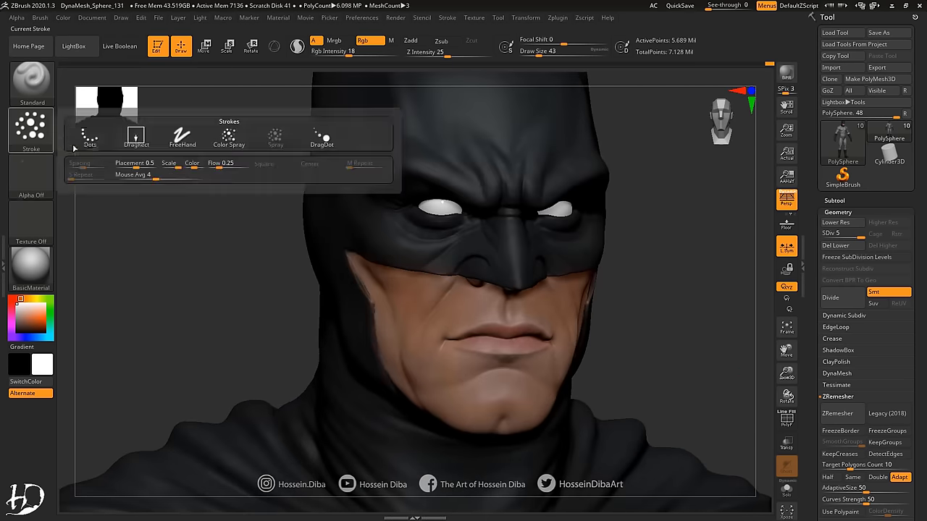
pyautogui.click(79, 141)
pyautogui.moveTo(465, 217); pyautogui.dragTo(416, 205)
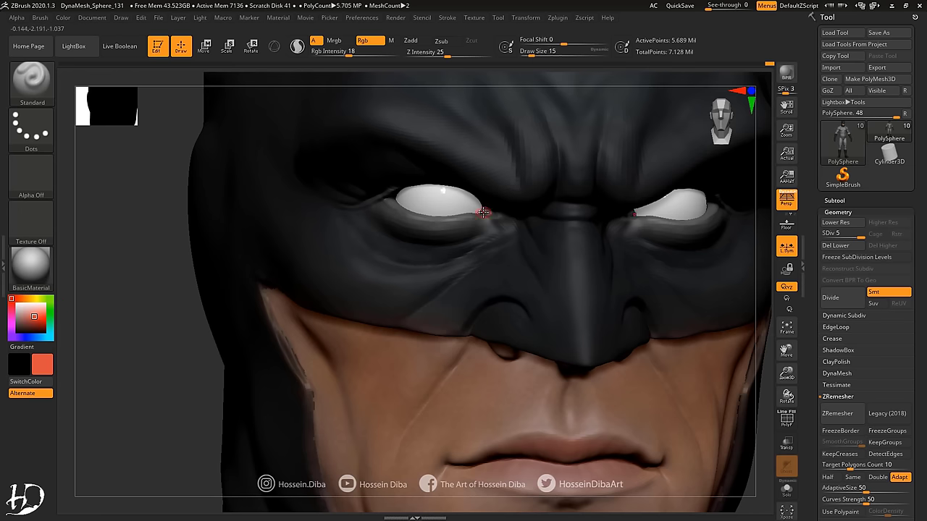
pyautogui.moveTo(483, 213); pyautogui.dragTo(413, 246)
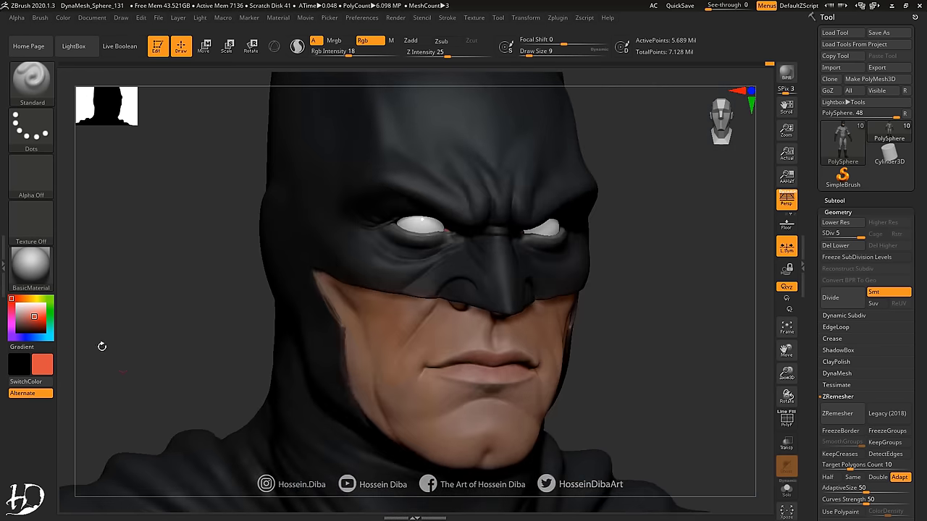
# Step: Apply the ToyPlastic material and set the FiberMesh fibre length to 20
pyautogui.press('m')
pyautogui.click(368, 426)
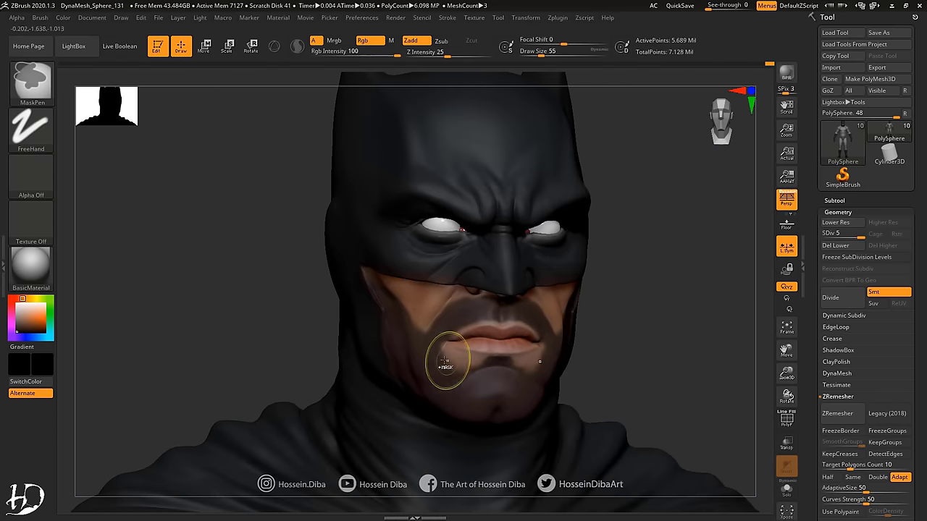
pyautogui.write('200')
pyautogui.press('Return')
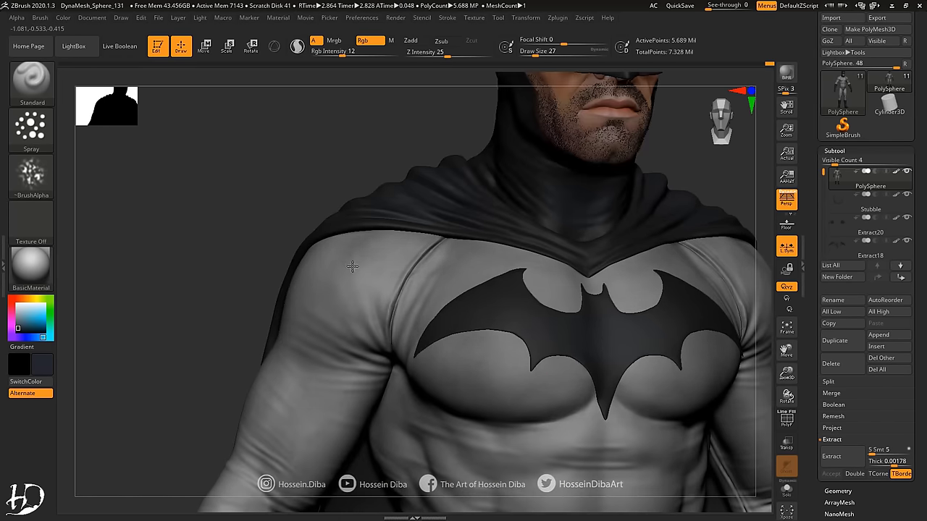
pyautogui.press('f')
pyautogui.moveTo(310, 248)
pyautogui.mouseDown()
pyautogui.moveTo(539, 341)
pyautogui.moveTo(481, 284)
pyautogui.mouseUp()
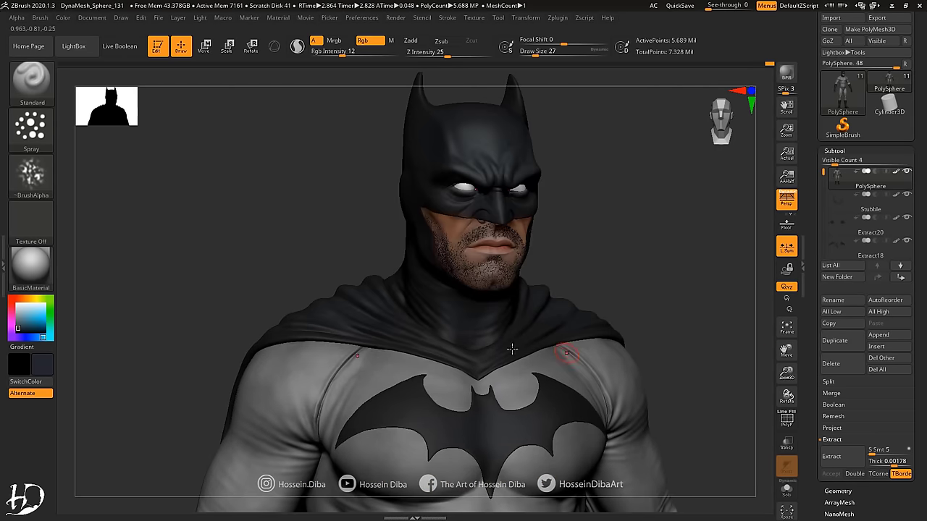
pyautogui.moveTo(511, 346); pyautogui.dragTo(579, 297)
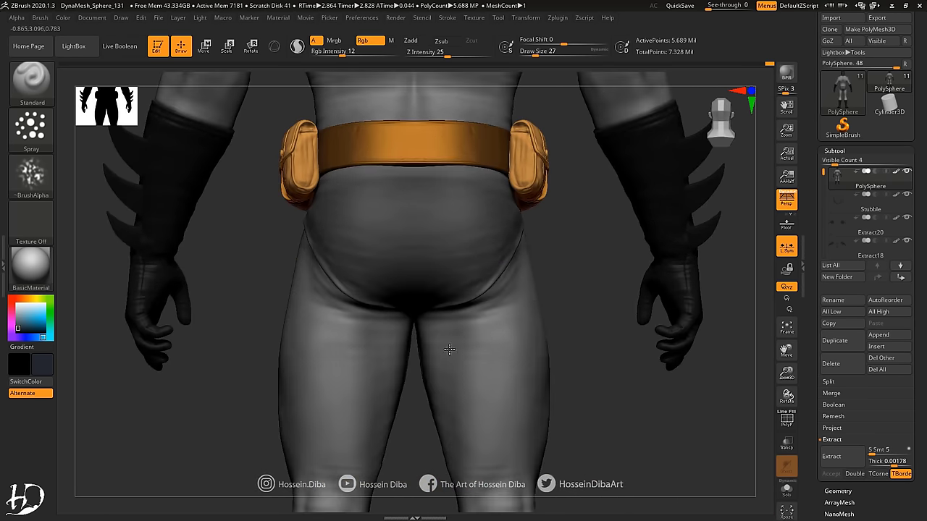
pyautogui.moveTo(589, 263); pyautogui.dragTo(527, 205)
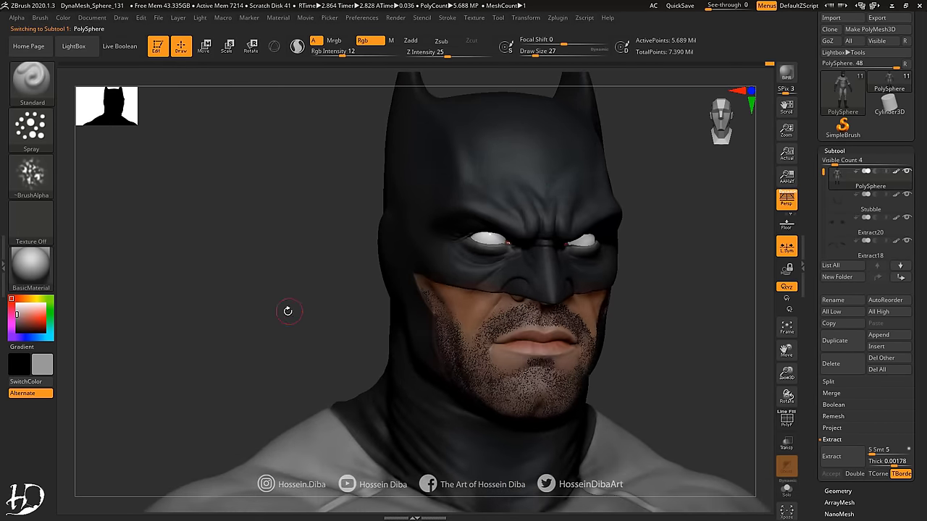
pyautogui.moveTo(287, 310)
pyautogui.mouseDown()
pyautogui.moveTo(359, 259)
pyautogui.moveTo(483, 275)
pyautogui.moveTo(279, 267)
pyautogui.moveTo(550, 221)
pyautogui.moveTo(475, 314)
pyautogui.moveTo(325, 304)
pyautogui.moveTo(402, 331)
pyautogui.mouseUp()
pyautogui.moveTo(386, 181)
pyautogui.mouseDown()
pyautogui.moveTo(290, 250)
pyautogui.moveTo(438, 387)
pyautogui.mouseUp()
pyautogui.moveTo(787, 373); pyautogui.dragTo(776, 341)
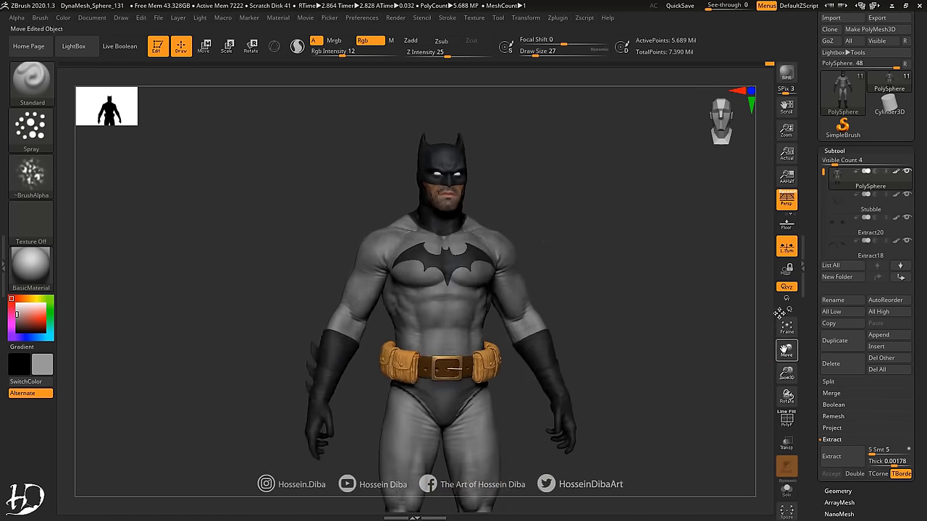
pyautogui.moveTo(443, 393)
pyautogui.keyDown('alt'); pyautogui.mouseDown(button='right')
pyautogui.moveTo(443, 252)
pyautogui.moveTo(413, 320)
pyautogui.mouseUp(button='right'); pyautogui.keyUp('alt')
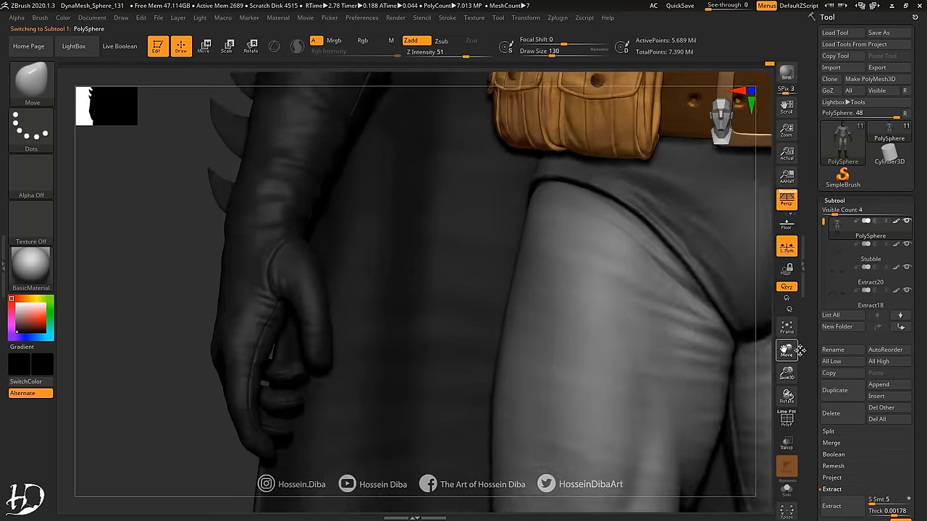
# Step: Bend the masked fingers inward with Transpose Rotate, alternating with sculpt mode
pyautogui.press('r')
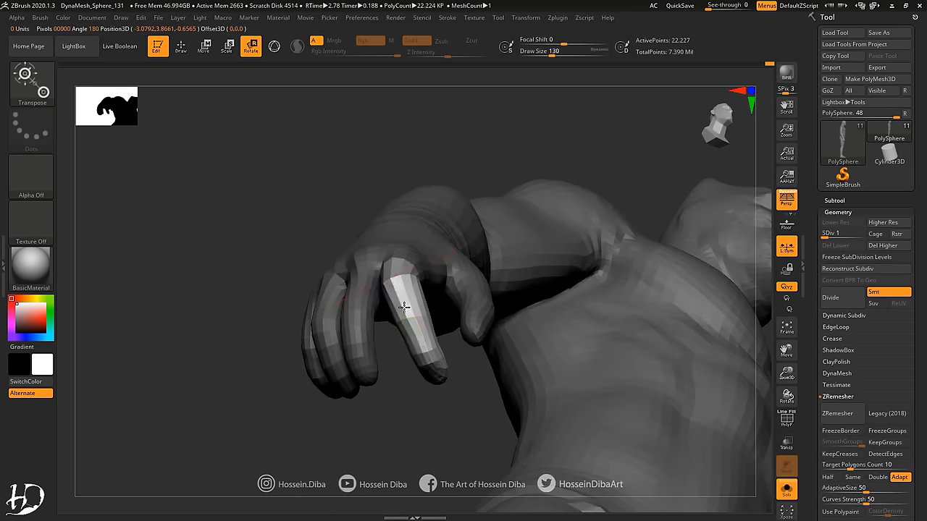
pyautogui.press('q')
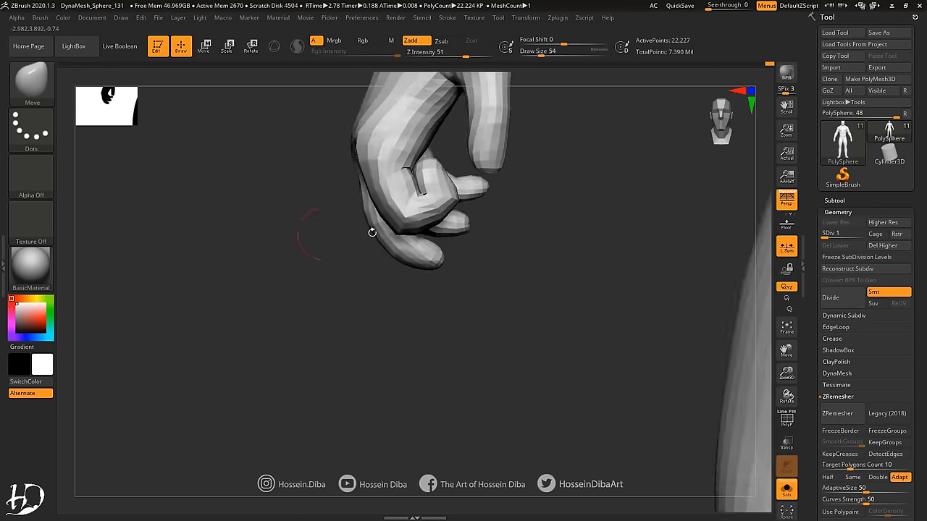
pyautogui.click(250, 46)
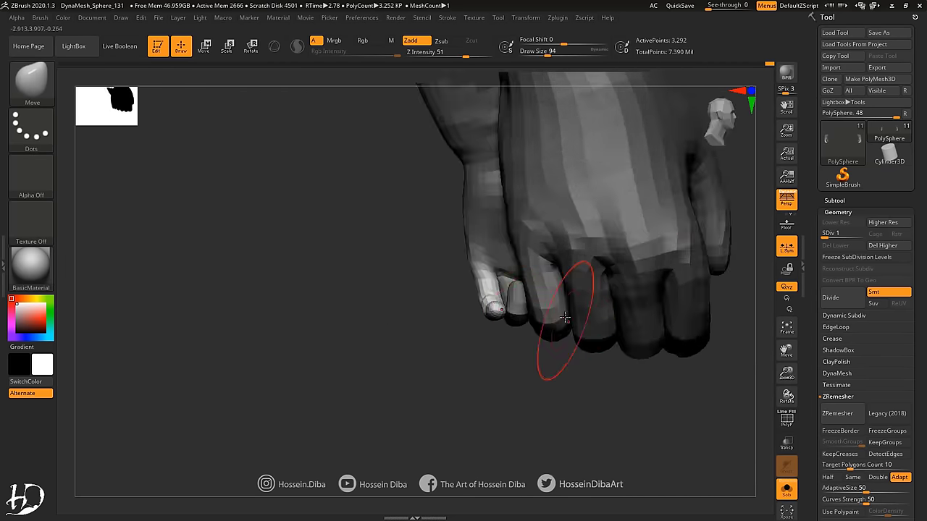
# Step: Refine the fist with an Inflate brush, then keep the Move brush and check it end-on and sideways
pyautogui.press('b')
pyautogui.click(425, 94)
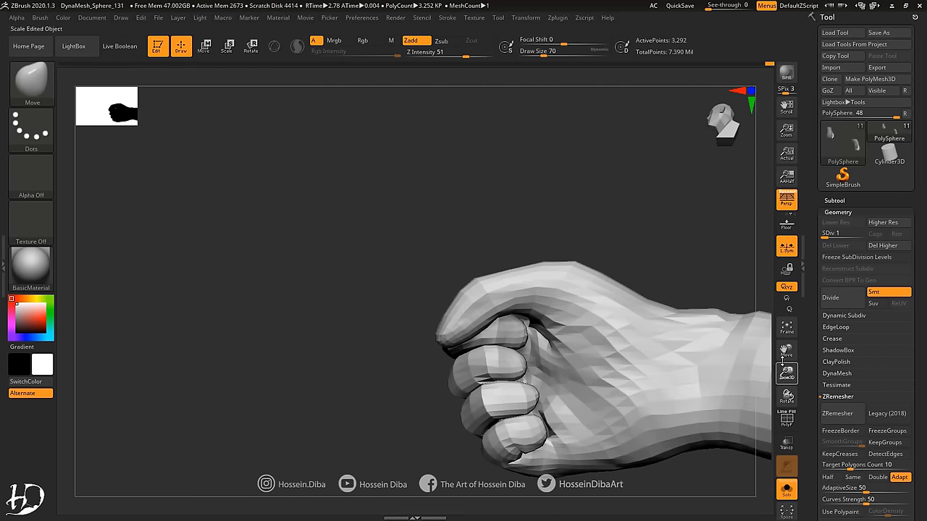
pyautogui.press('b')
pyautogui.press('Escape')
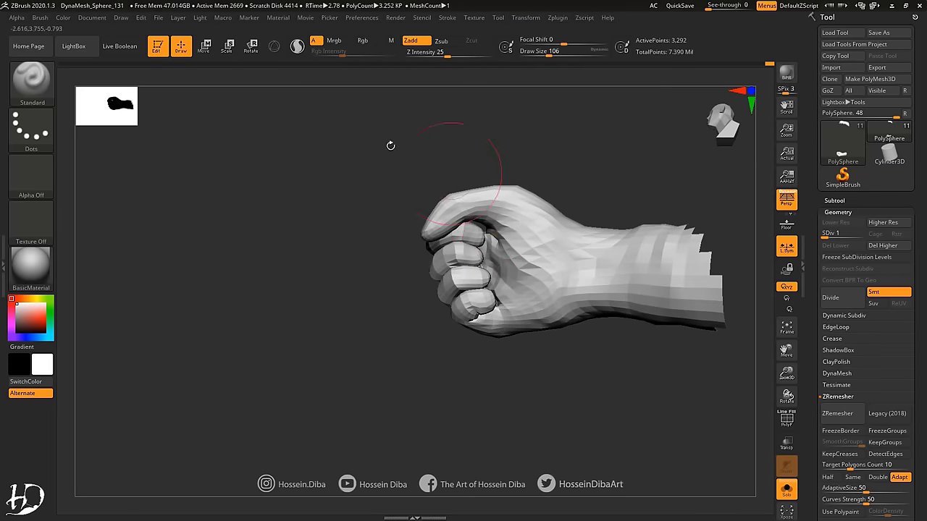
pyautogui.moveTo(431, 227); pyautogui.dragTo(460, 278, button='right')
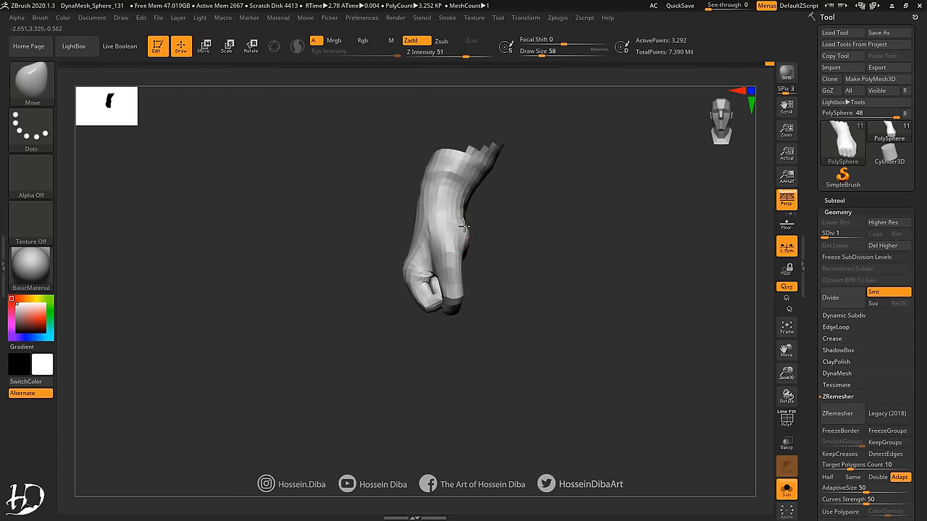
pyautogui.moveTo(460, 231)
pyautogui.mouseDown(button='right')
pyautogui.moveTo(501, 271)
pyautogui.moveTo(391, 275)
pyautogui.moveTo(326, 294)
pyautogui.moveTo(360, 248)
pyautogui.mouseUp(button='right')
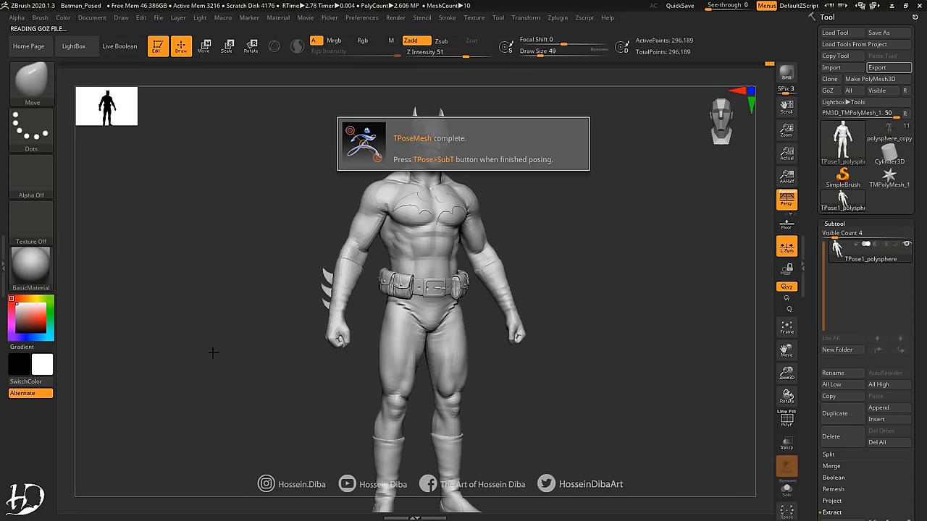
# Step: Check the figure in front and side views, test-mask one leg, clear it and frame the model
pyautogui.moveTo(395, 118); pyautogui.dragTo(337, 107)
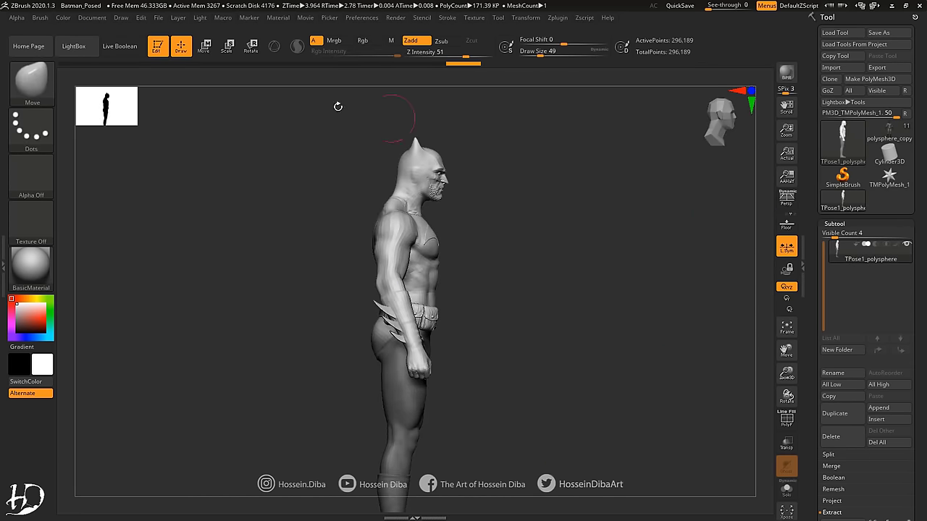
pyautogui.keyDown('shift'); pyautogui.moveTo(421, 156); pyautogui.dragTo(368, 193); pyautogui.keyUp('shift')
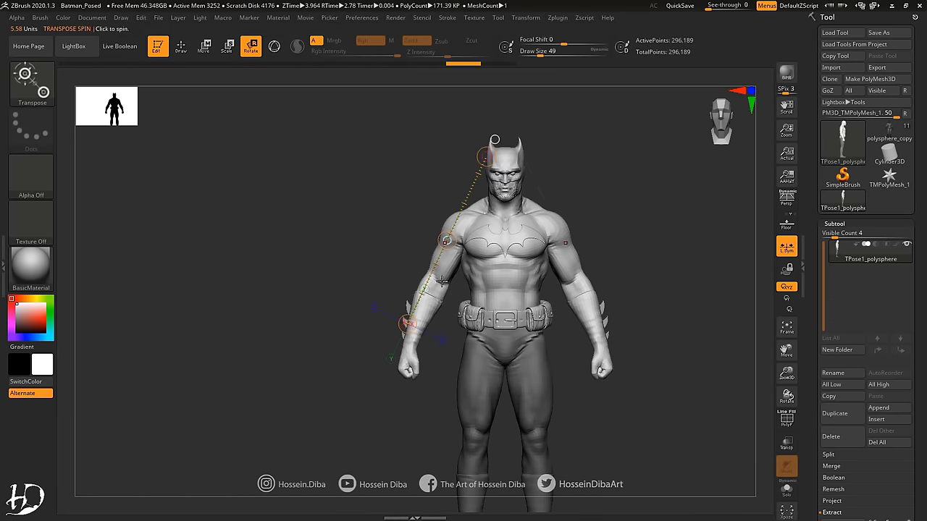
pyautogui.click(510, 151)
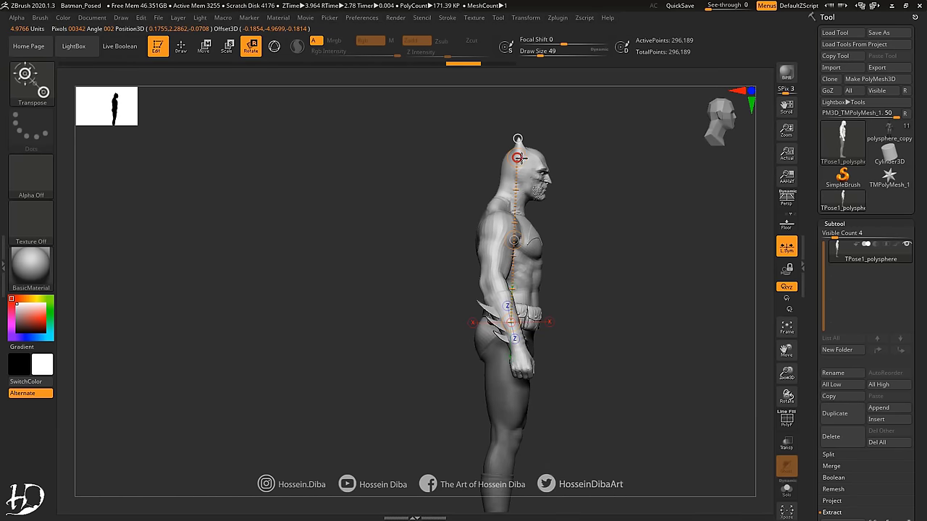
pyautogui.keyDown('shift'); pyautogui.moveTo(568, 202); pyautogui.dragTo(638, 263); pyautogui.keyUp('shift')
pyautogui.moveTo(787, 350); pyautogui.dragTo(800, 204)
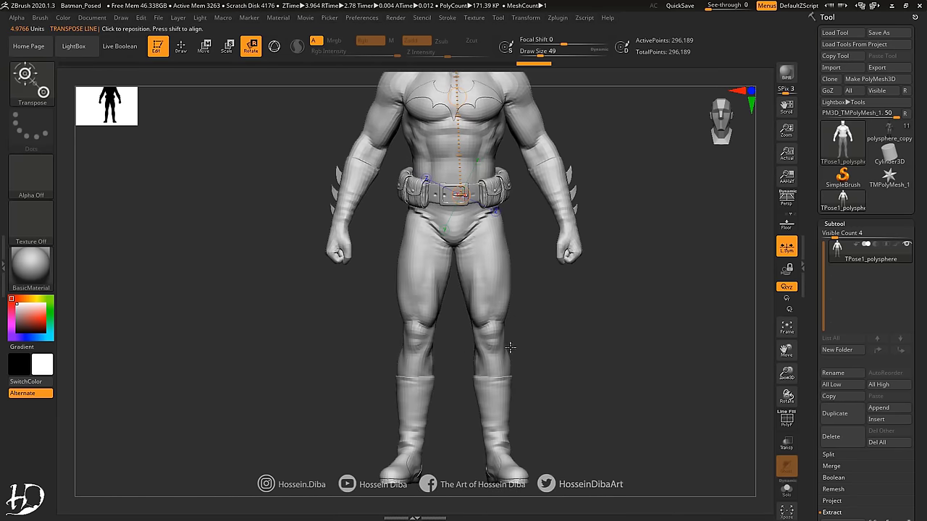
pyautogui.moveTo(423, 236)
pyautogui.keyDown('ctrl'); pyautogui.mouseDown()
pyautogui.moveTo(440, 239)
pyautogui.moveTo(434, 440)
pyautogui.mouseUp(); pyautogui.keyUp('ctrl')
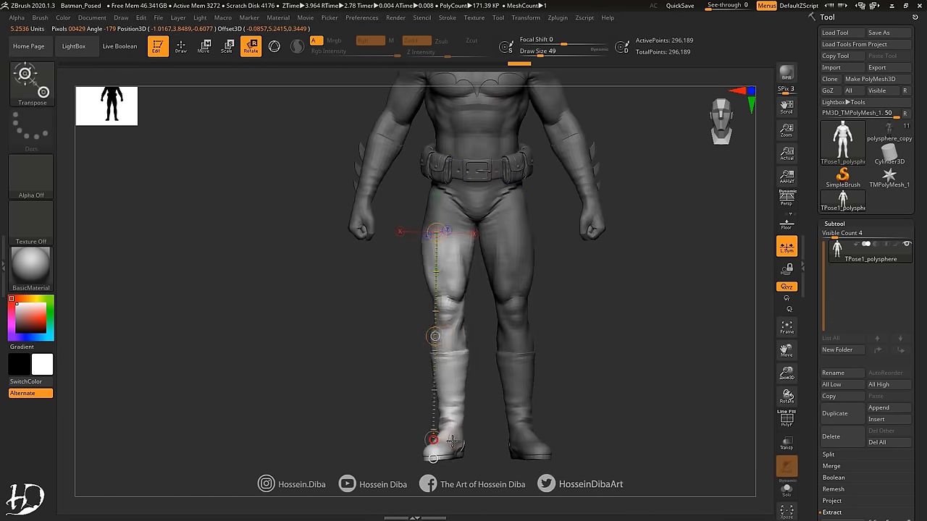
pyautogui.press('q')
pyautogui.keyDown('ctrl'); pyautogui.moveTo(304, 144); pyautogui.dragTo(333, 173); pyautogui.keyUp('ctrl')
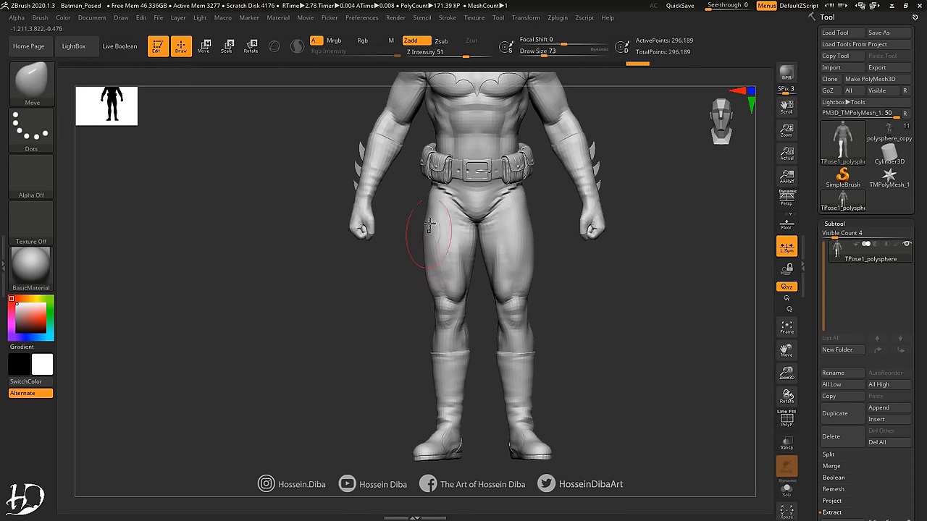
pyautogui.press('f')
# Step: Mask the other leg and swing it forward at the hip with a Transpose rotation
pyautogui.keyDown('ctrl'); pyautogui.moveTo(529, 484); pyautogui.dragTo(469, 346); pyautogui.keyUp('ctrl')
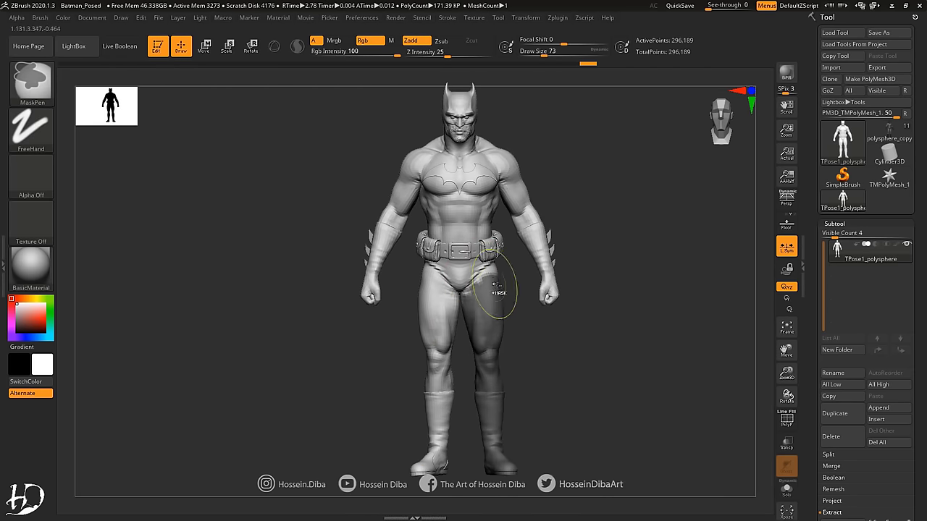
pyautogui.moveTo(727, 64); pyautogui.dragTo(262, 59)
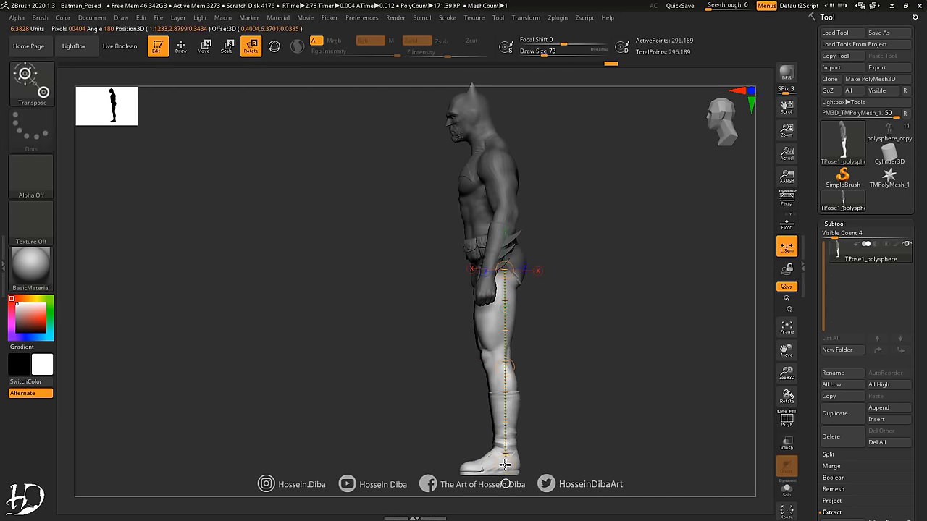
pyautogui.moveTo(505, 464)
pyautogui.mouseDown()
pyautogui.moveTo(302, 323)
pyautogui.moveTo(554, 310)
pyautogui.mouseUp()
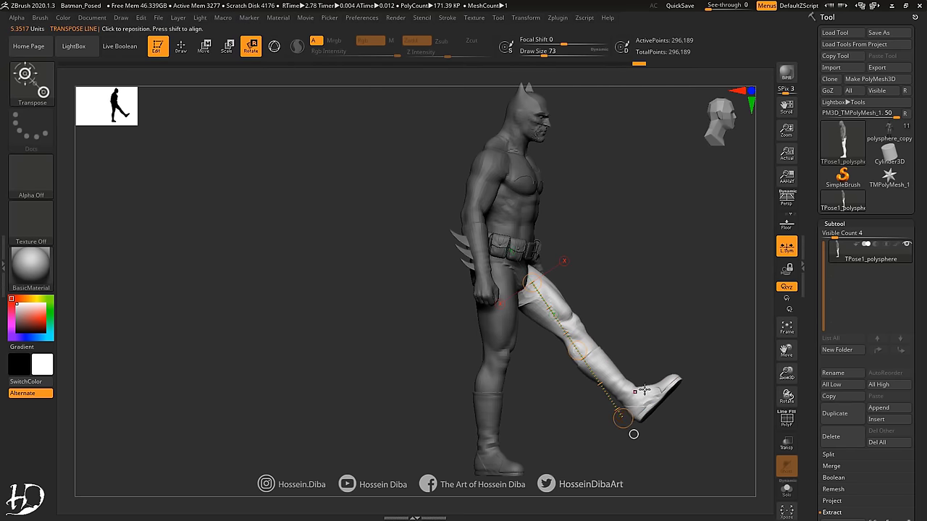
pyautogui.moveTo(644, 391); pyautogui.dragTo(271, 179)
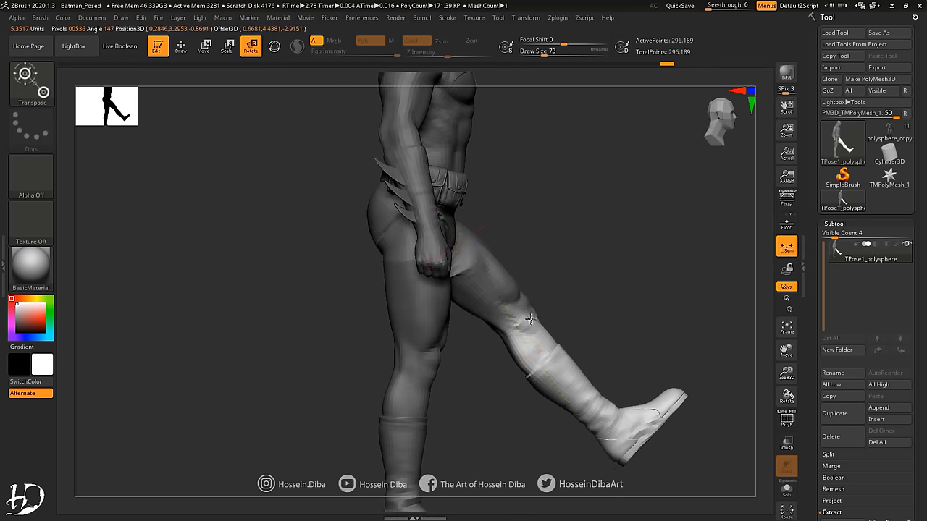
pyautogui.moveTo(531, 319)
pyautogui.mouseDown()
pyautogui.moveTo(632, 453)
pyautogui.moveTo(658, 307)
pyautogui.mouseUp()
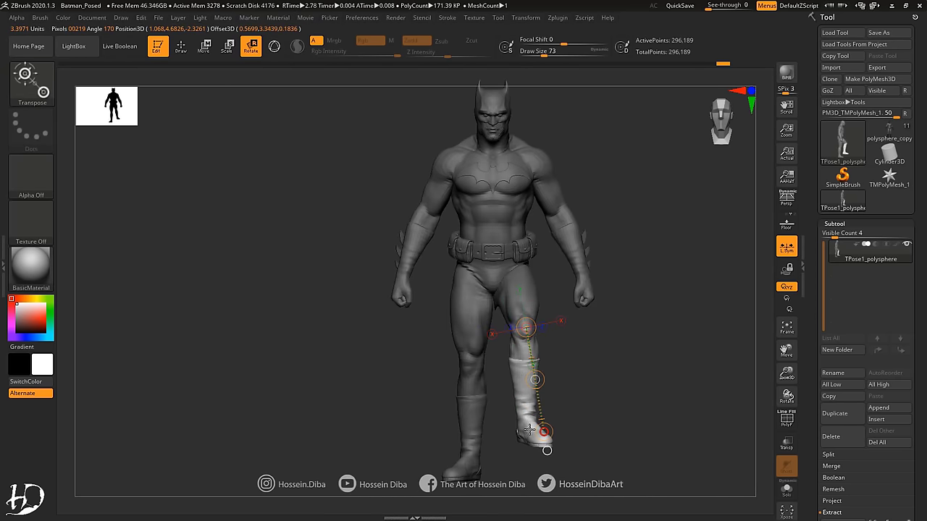
pyautogui.moveTo(525, 387); pyautogui.dragTo(654, 366)
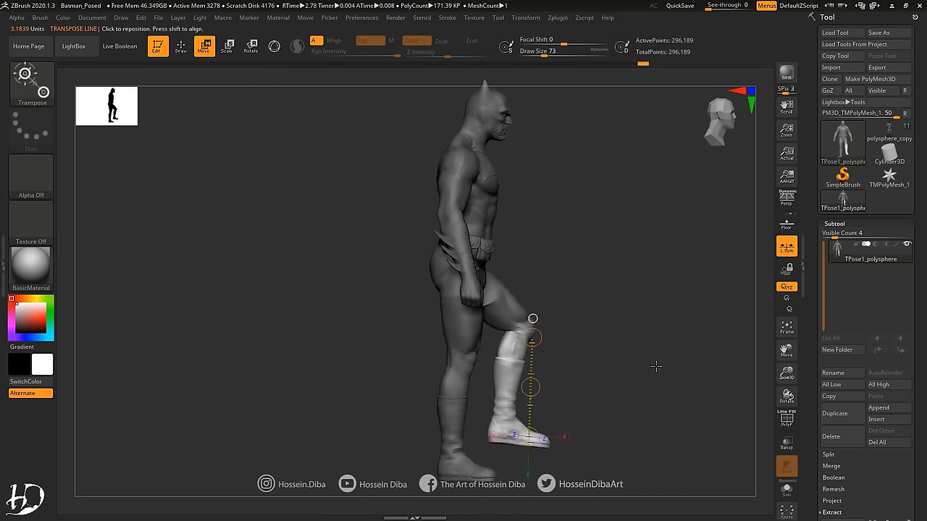
pyautogui.press('q')
pyautogui.moveTo(268, 314); pyautogui.dragTo(469, 453)
# Step: Rotate the near leg along a transpose line and tilt its foot so the sole sits flat
pyautogui.moveTo(637, 326); pyautogui.dragTo(449, 325)
pyautogui.press('r')
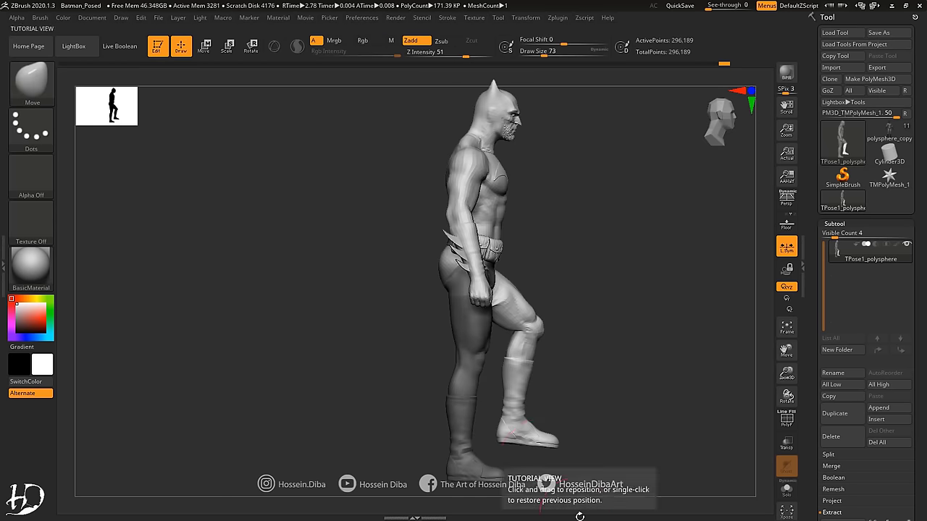
pyautogui.moveTo(455, 265); pyautogui.dragTo(464, 494)
pyautogui.moveTo(405, 355)
pyautogui.mouseDown()
pyautogui.moveTo(321, 347)
pyautogui.moveTo(434, 326)
pyautogui.moveTo(335, 302)
pyautogui.moveTo(347, 327)
pyautogui.moveTo(429, 346)
pyautogui.mouseUp()
pyautogui.press('p')
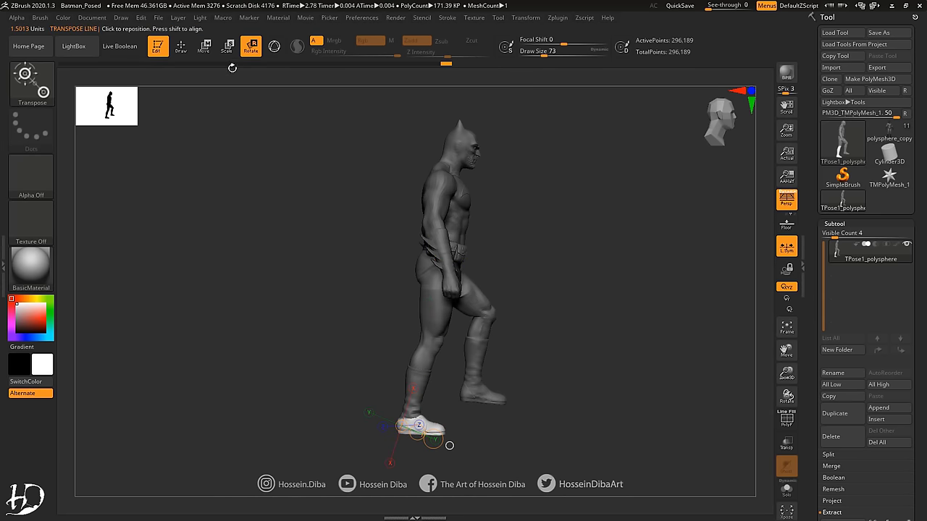
pyautogui.moveTo(478, 446)
pyautogui.mouseDown()
pyautogui.moveTo(405, 434)
pyautogui.moveTo(400, 400)
pyautogui.moveTo(320, 337)
pyautogui.mouseUp()
pyautogui.press('w')
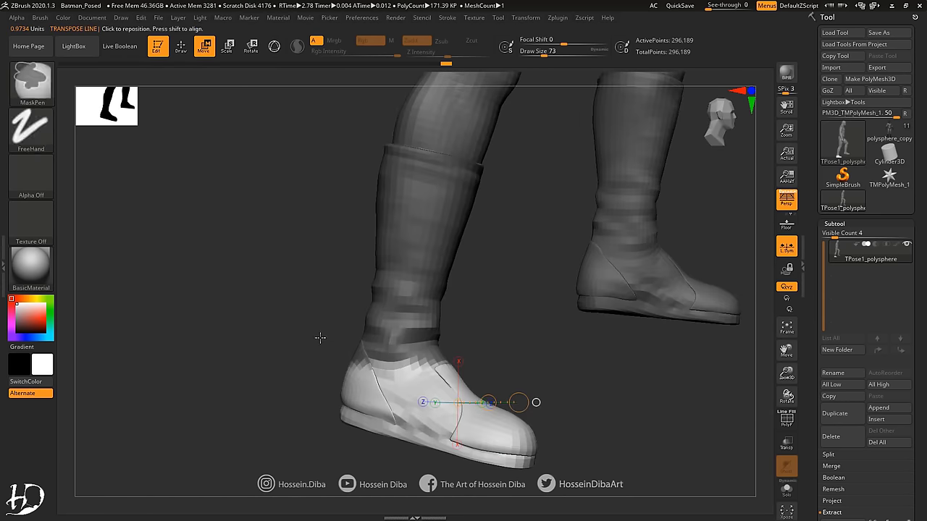
pyautogui.moveTo(524, 435); pyautogui.dragTo(527, 450)
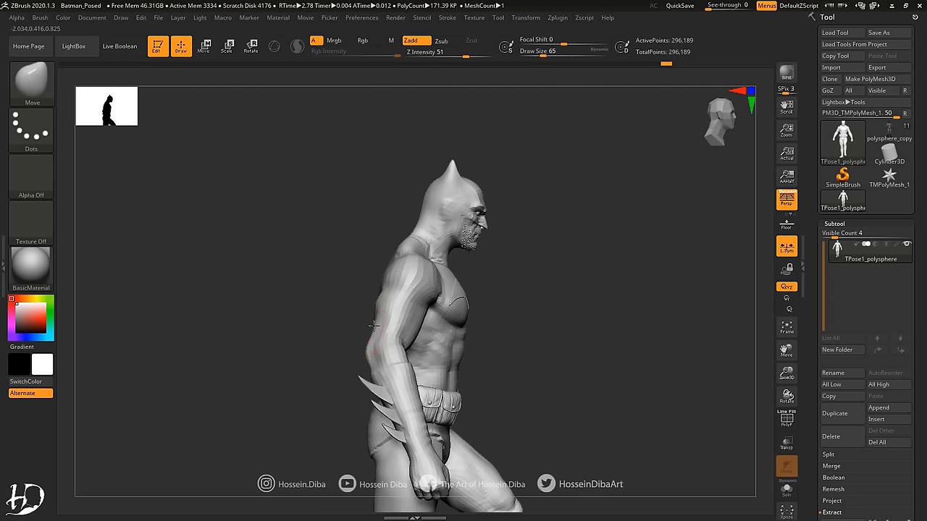
pyautogui.keyDown('alt'); pyautogui.moveTo(640, 296); pyautogui.dragTo(593, 351); pyautogui.keyUp('alt')
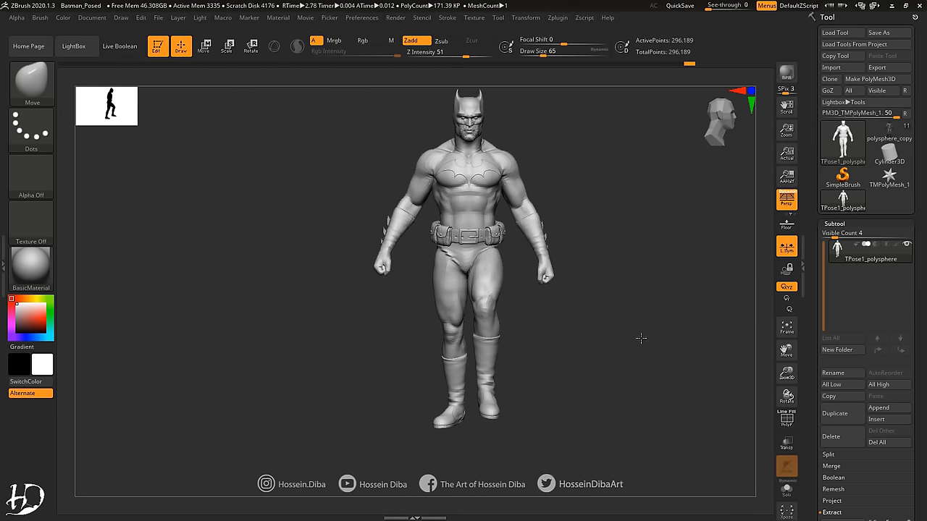
# Step: Mask the left leg, check the figure from all sides, and lay a rotation line along the wrist
pyautogui.keyDown('ctrl'); pyautogui.moveTo(388, 461); pyautogui.dragTo(462, 297); pyautogui.keyUp('ctrl')
pyautogui.moveTo(445, 268); pyautogui.dragTo(396, 247, button='right')
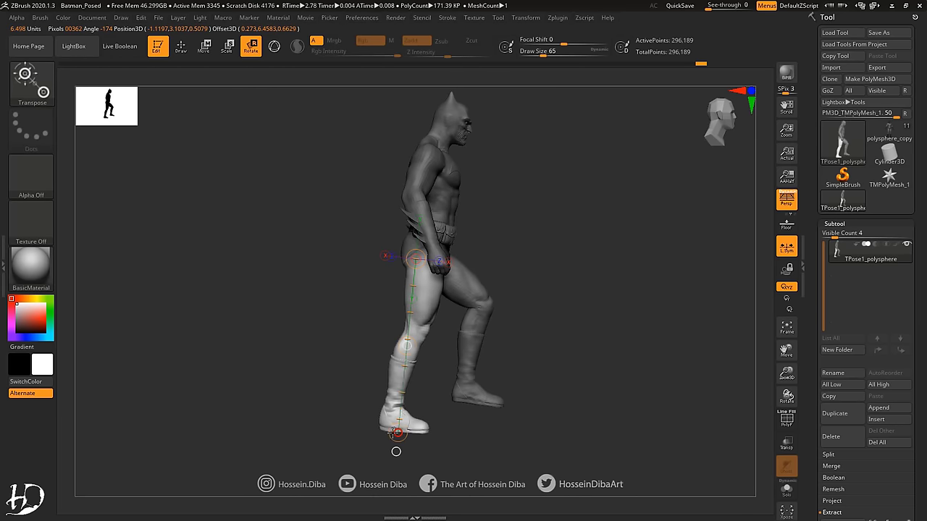
pyautogui.moveTo(591, 245); pyautogui.dragTo(424, 286, button='right')
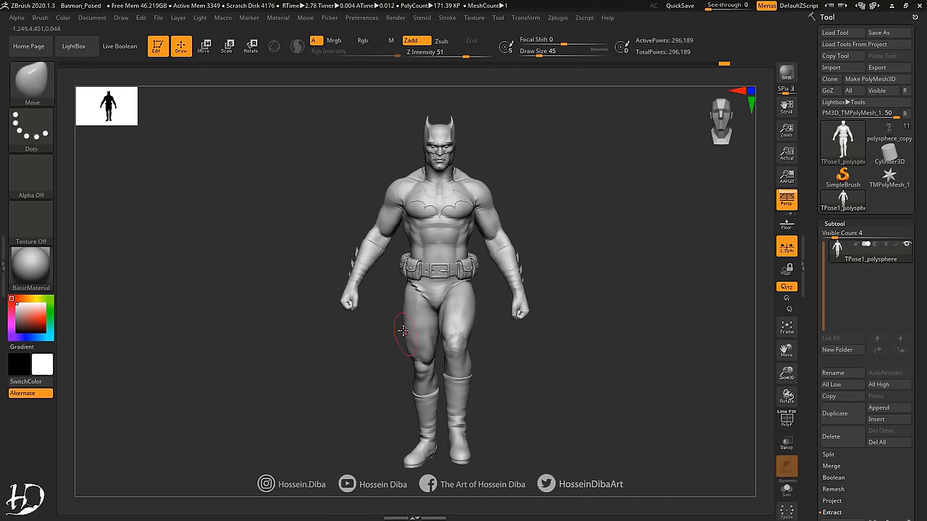
pyautogui.moveTo(368, 362)
pyautogui.mouseDown(button='right')
pyautogui.moveTo(406, 314)
pyautogui.moveTo(239, 213)
pyautogui.mouseUp(button='right')
pyautogui.moveTo(787, 351)
pyautogui.mouseDown()
pyautogui.moveTo(616, 360)
pyautogui.moveTo(533, 387)
pyautogui.mouseUp()
pyautogui.moveTo(534, 386)
pyautogui.keyDown('alt'); pyautogui.mouseDown(button='right')
pyautogui.moveTo(429, 252)
pyautogui.moveTo(511, 268)
pyautogui.moveTo(424, 227)
pyautogui.moveTo(632, 365)
pyautogui.moveTo(397, 299)
pyautogui.moveTo(620, 416)
pyautogui.mouseUp(button='right'); pyautogui.keyUp('alt')
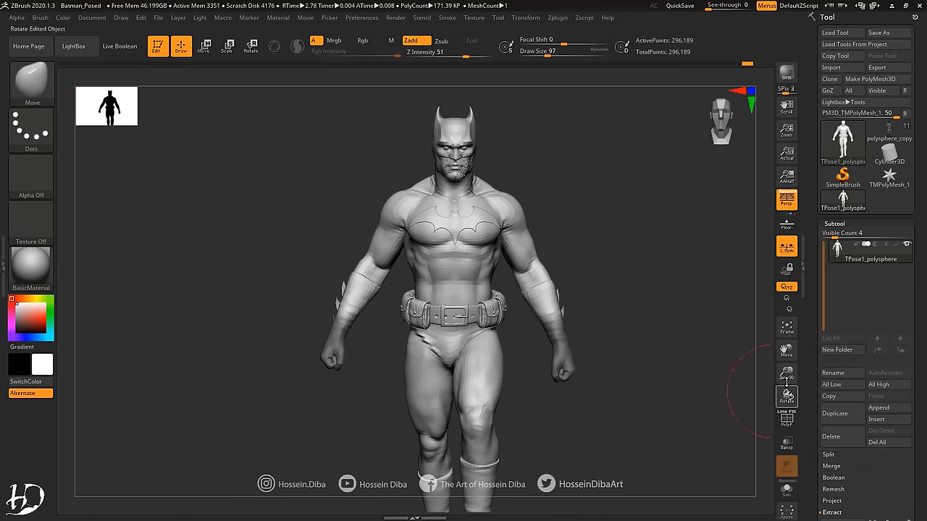
pyautogui.press('r')
pyautogui.moveTo(769, 391)
pyautogui.keyDown('alt'); pyautogui.mouseDown(button='right')
pyautogui.moveTo(570, 380)
pyautogui.moveTo(645, 364)
pyautogui.moveTo(559, 351)
pyautogui.mouseUp(button='right'); pyautogui.keyUp('alt')
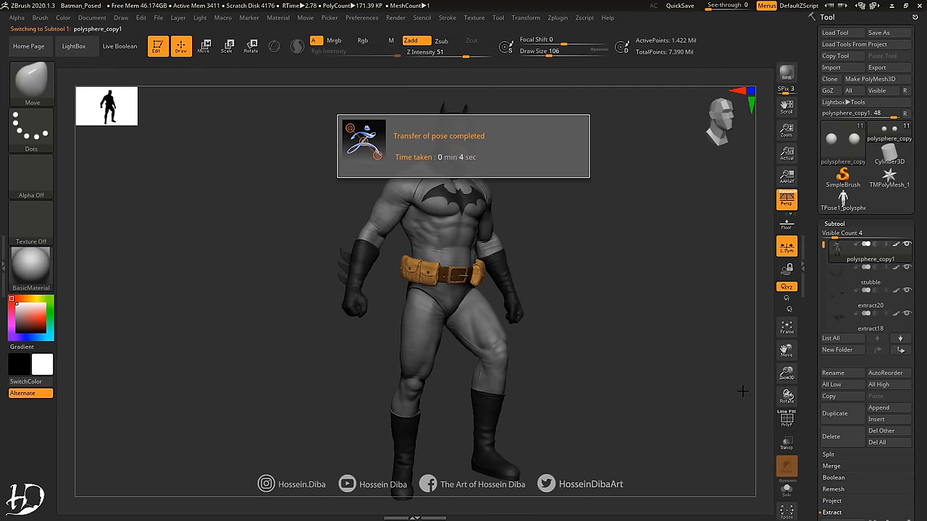
# Step: Turn Batman to a three-quarter view, select the cape piece and zoom in on the torso and belt
pyautogui.moveTo(736, 331); pyautogui.dragTo(352, 352)
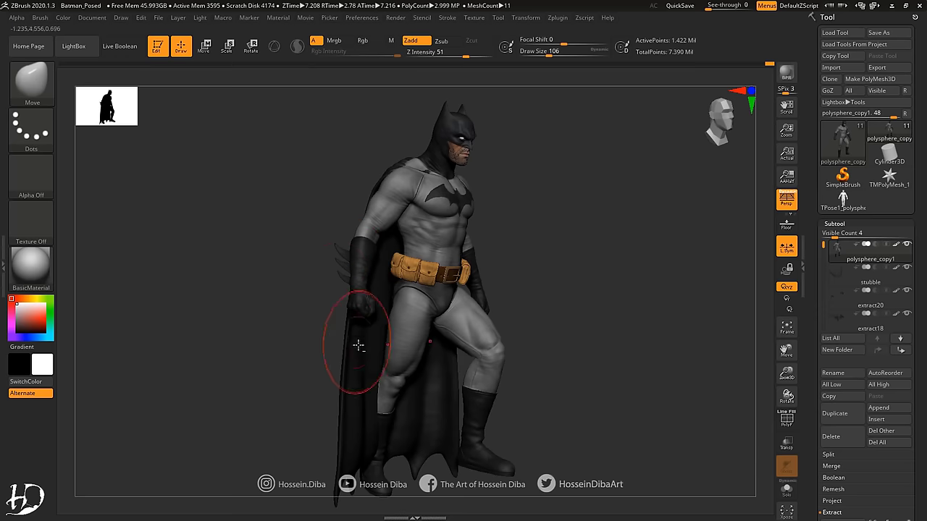
pyautogui.keyDown('alt'); pyautogui.click(352, 352); pyautogui.keyUp('alt')
pyautogui.click(837, 236)
pyautogui.moveTo(583, 280)
pyautogui.keyDown('ctrl'); pyautogui.mouseDown(button='right')
pyautogui.moveTo(509, 207)
pyautogui.moveTo(449, 232)
pyautogui.moveTo(389, 297)
pyautogui.moveTo(267, 289)
pyautogui.moveTo(368, 342)
pyautogui.moveTo(193, 299)
pyautogui.moveTo(307, 327)
pyautogui.moveTo(279, 331)
pyautogui.moveTo(311, 296)
pyautogui.moveTo(465, 263)
pyautogui.moveTo(422, 355)
pyautogui.mouseUp(button='right'); pyautogui.keyUp('ctrl')
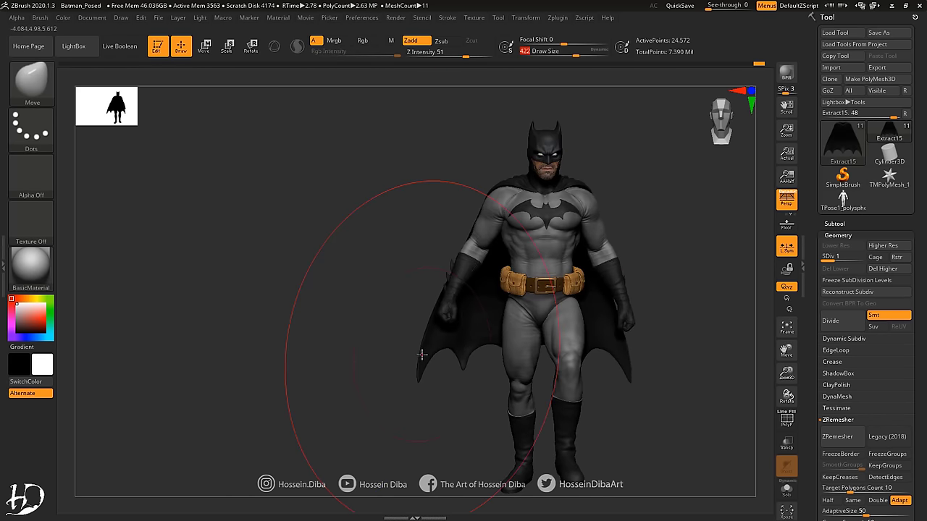
# Step: Inspect Batman's side, back and chest from several distances
pyautogui.keyDown('shift'); pyautogui.moveTo(359, 279); pyautogui.dragTo(340, 224, button='right'); pyautogui.keyUp('shift')
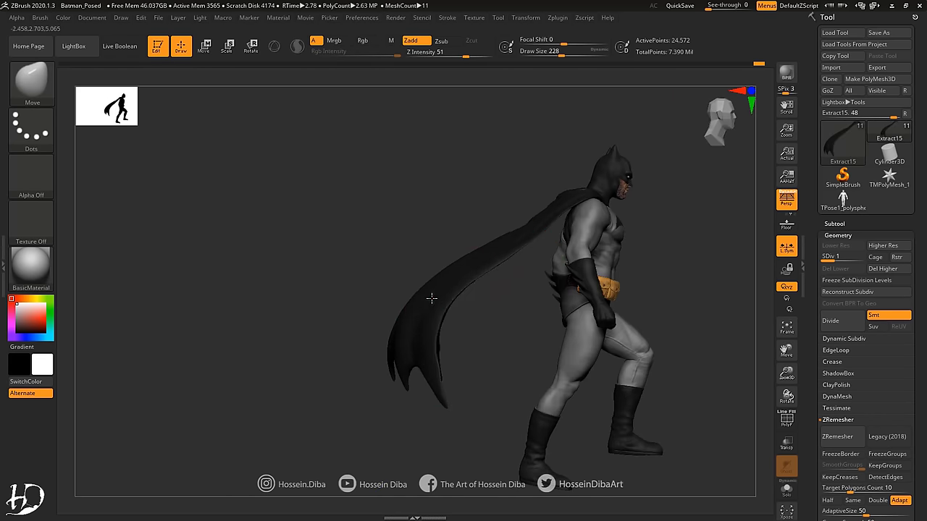
pyautogui.moveTo(432, 298)
pyautogui.mouseDown(button='right')
pyautogui.moveTo(517, 337)
pyautogui.moveTo(439, 306)
pyautogui.moveTo(542, 193)
pyautogui.moveTo(316, 269)
pyautogui.moveTo(341, 391)
pyautogui.mouseUp(button='right')
pyautogui.keyDown('ctrl'); pyautogui.moveTo(526, 271); pyautogui.dragTo(794, 342, button='right'); pyautogui.keyUp('ctrl')
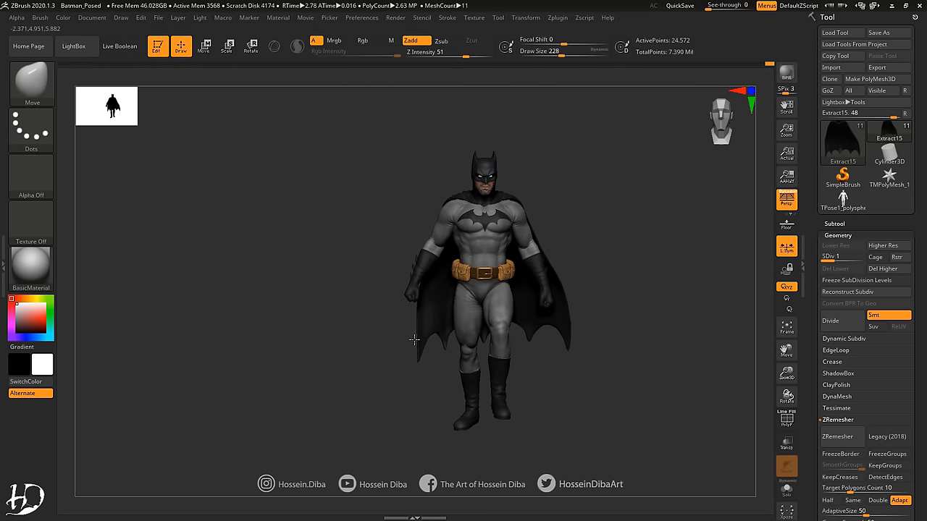
pyautogui.keyDown('ctrl'); pyautogui.moveTo(582, 313); pyautogui.dragTo(787, 400, button='right'); pyautogui.keyUp('ctrl')
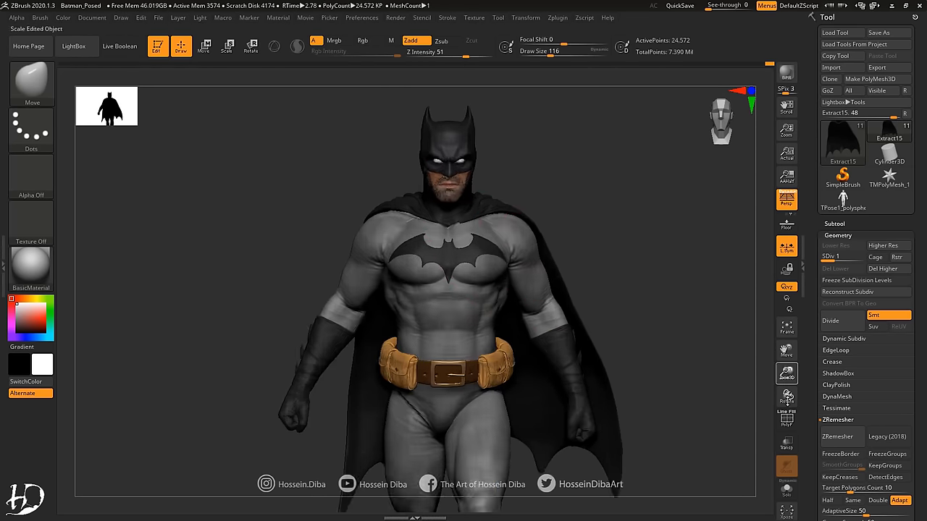
pyautogui.keyDown('ctrl'); pyautogui.moveTo(507, 304); pyautogui.dragTo(550, 276, button='right'); pyautogui.keyUp('ctrl')
pyautogui.moveTo(378, 234)
pyautogui.mouseDown(button='right')
pyautogui.moveTo(589, 258)
pyautogui.moveTo(459, 297)
pyautogui.moveTo(344, 232)
pyautogui.mouseUp(button='right')
pyautogui.press('f')
pyautogui.moveTo(296, 305)
pyautogui.keyDown('shift'); pyautogui.mouseDown(button='right')
pyautogui.moveTo(613, 286)
pyautogui.moveTo(319, 306)
pyautogui.moveTo(343, 231)
pyautogui.mouseUp(button='right'); pyautogui.keyUp('shift')
pyautogui.moveTo(577, 340)
pyautogui.keyDown('shift'); pyautogui.mouseDown(button='right')
pyautogui.moveTo(678, 384)
pyautogui.moveTo(683, 321)
pyautogui.moveTo(760, 440)
pyautogui.moveTo(411, 175)
pyautogui.mouseUp(button='right'); pyautogui.keyUp('shift')
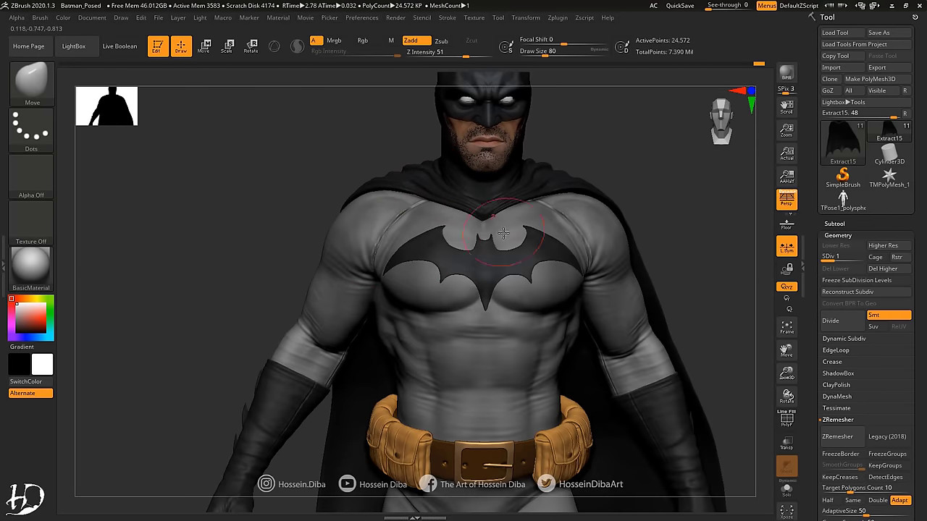
# Step: Make the body mesh active and check the arm and full figure from side and front
pyautogui.press('f')
pyautogui.keyDown('alt'); pyautogui.click(364, 255); pyautogui.keyUp('alt')
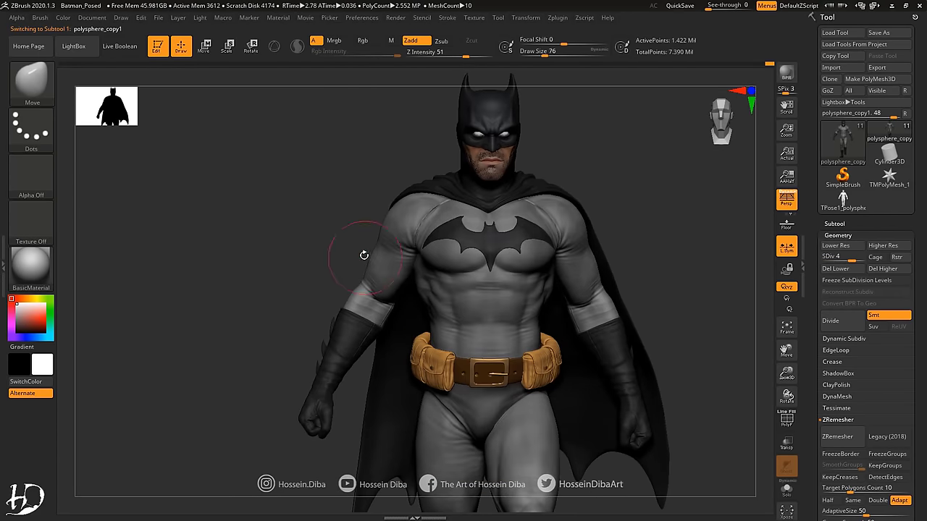
pyautogui.moveTo(330, 272)
pyautogui.mouseDown(button='right')
pyautogui.moveTo(507, 268)
pyautogui.moveTo(387, 265)
pyautogui.mouseUp(button='right')
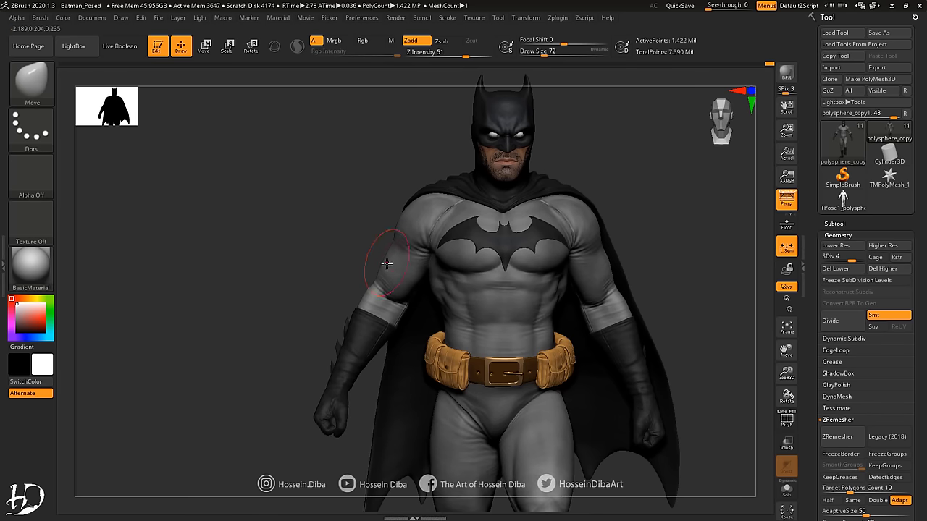
pyautogui.moveTo(407, 219)
pyautogui.mouseDown(button='right')
pyautogui.moveTo(551, 221)
pyautogui.moveTo(420, 217)
pyautogui.moveTo(435, 232)
pyautogui.moveTo(445, 208)
pyautogui.moveTo(645, 311)
pyautogui.moveTo(700, 323)
pyautogui.moveTo(480, 374)
pyautogui.moveTo(687, 316)
pyautogui.moveTo(745, 365)
pyautogui.moveTo(719, 363)
pyautogui.mouseUp(button='right')
pyautogui.press('f')
pyautogui.moveTo(281, 329); pyautogui.dragTo(512, 297, button='right')
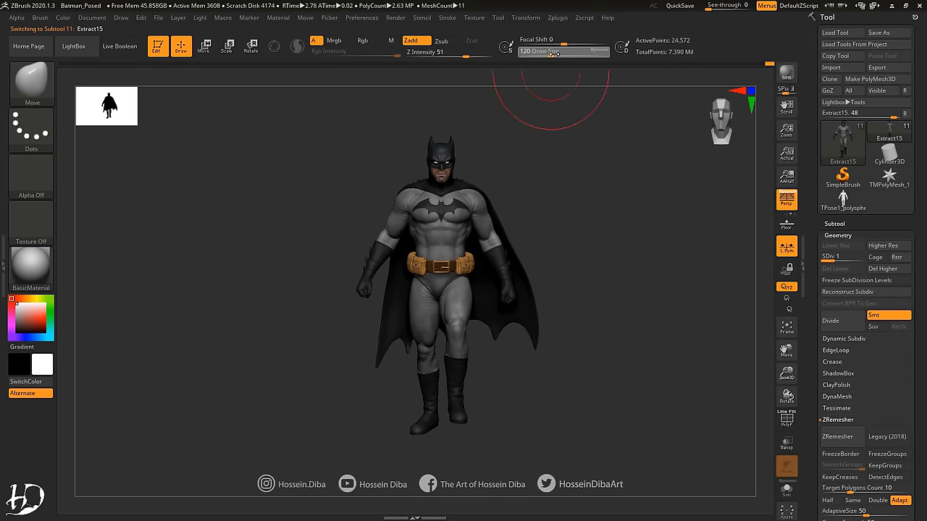
pyautogui.moveTo(373, 334); pyautogui.dragTo(396, 348, button='right')
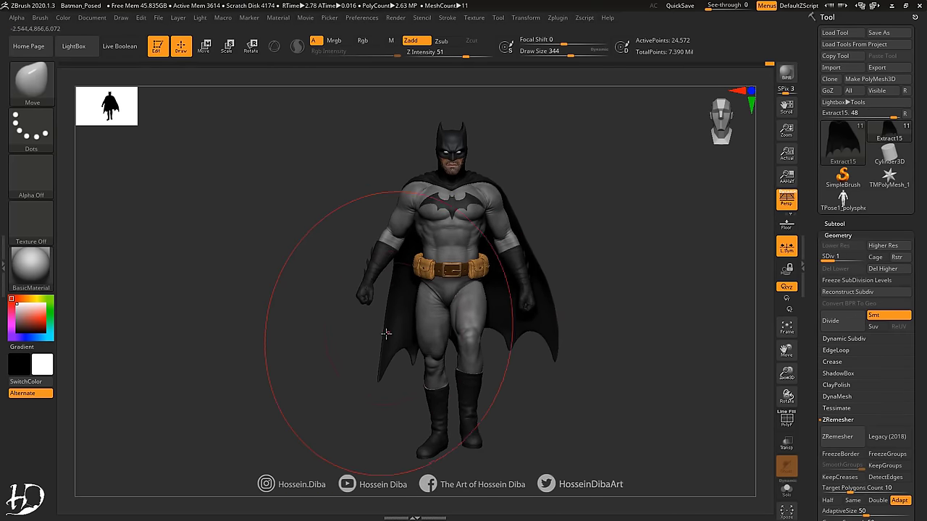
# Step: Orbit behind the isolated cape to inspect its jagged hem, then show the full body again
pyautogui.moveTo(568, 52); pyautogui.dragTo(563, 52)
pyautogui.moveTo(651, 304); pyautogui.dragTo(708, 339, button='right')
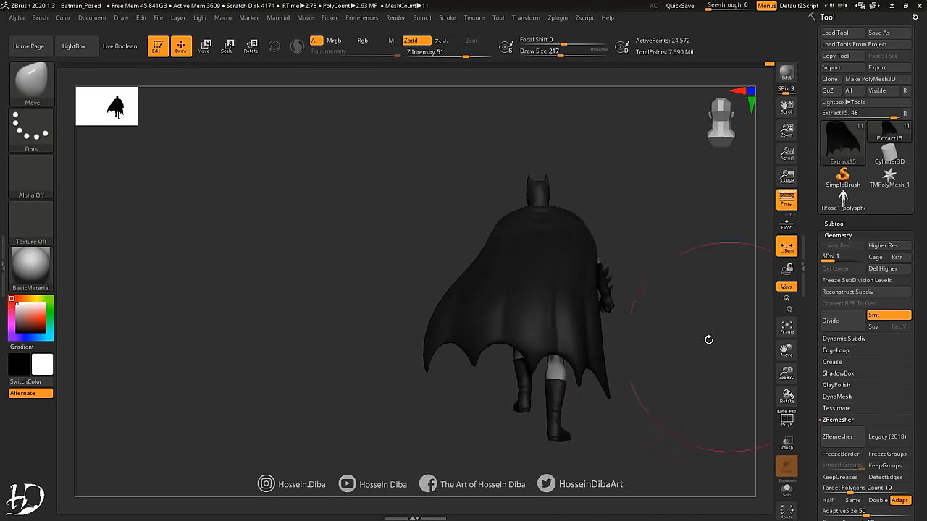
pyautogui.moveTo(570, 400)
pyautogui.mouseDown(button='right')
pyautogui.moveTo(587, 335)
pyautogui.moveTo(645, 260)
pyautogui.moveTo(578, 373)
pyautogui.mouseUp(button='right')
pyautogui.moveTo(516, 385)
pyautogui.mouseDown(button='right')
pyautogui.moveTo(658, 413)
pyautogui.moveTo(775, 478)
pyautogui.mouseUp(button='right')
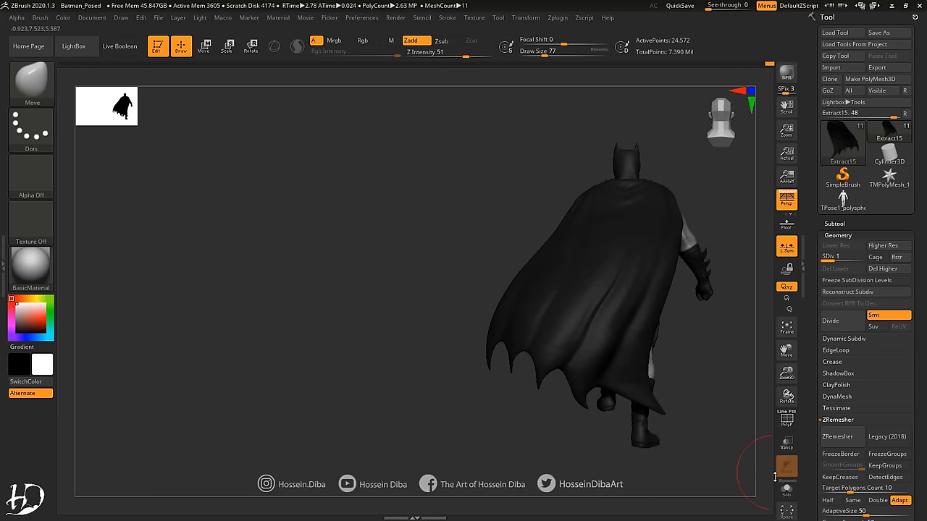
pyautogui.moveTo(624, 408)
pyautogui.mouseDown(button='right')
pyautogui.moveTo(533, 385)
pyautogui.moveTo(624, 357)
pyautogui.mouseUp(button='right')
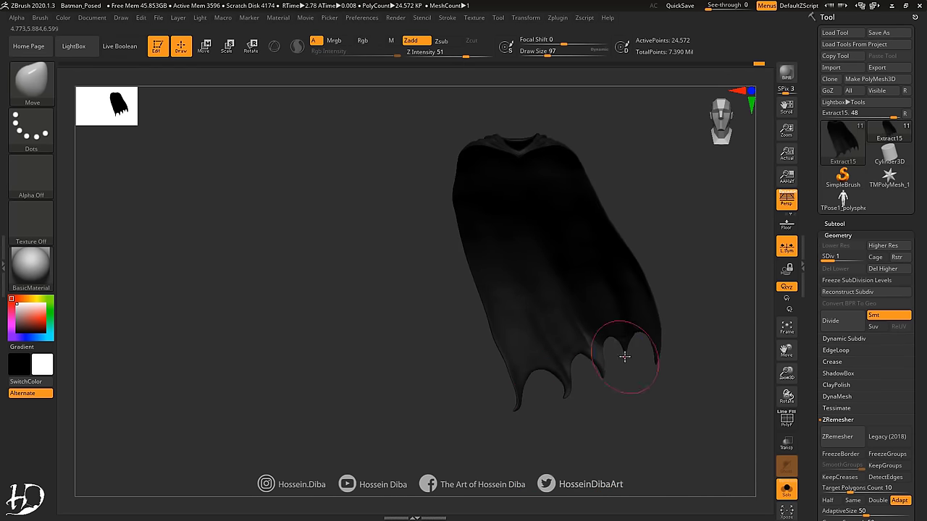
pyautogui.hotkey('ctrl', 'shift', 's')
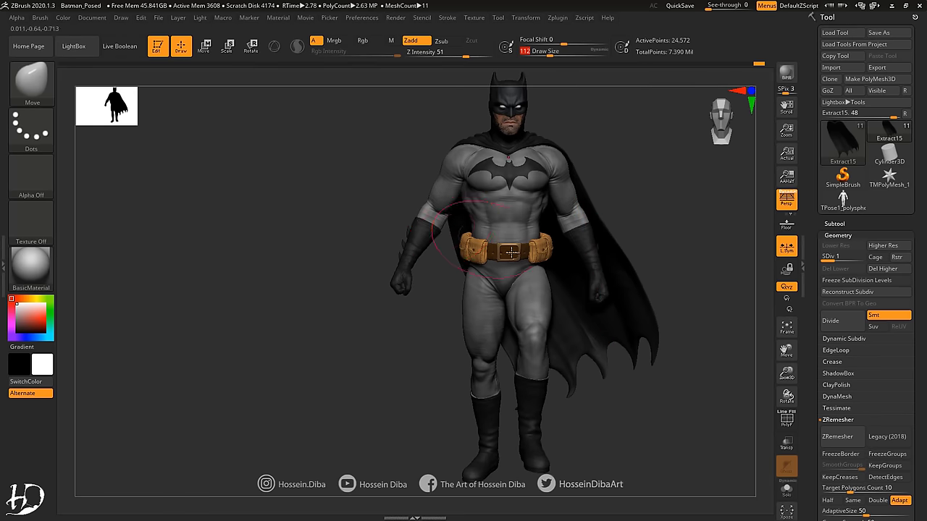
pyautogui.moveTo(511, 251); pyautogui.dragTo(421, 263, button='right')
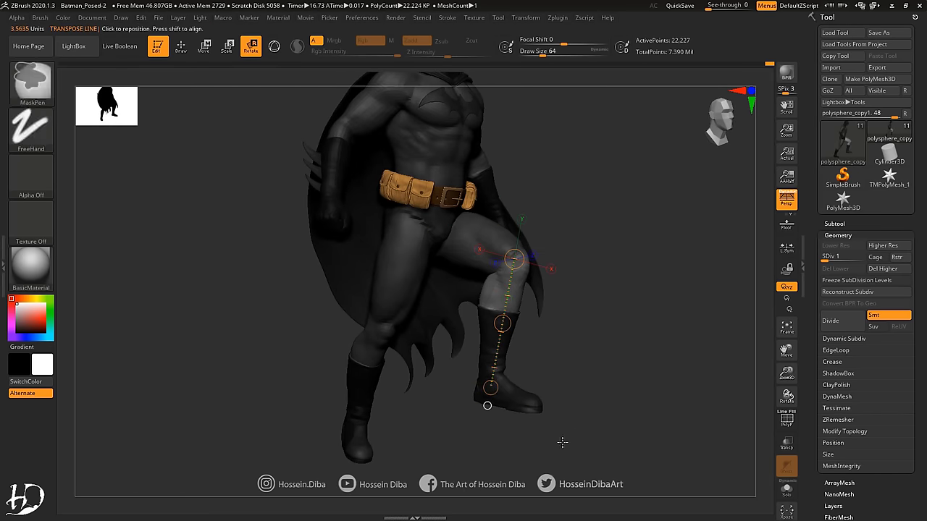
# Step: Mask around the leg, invert the mask and rotate the thigh to lift the knee
pyautogui.moveTo(562, 442)
pyautogui.mouseDown(button='right')
pyautogui.moveTo(703, 366)
pyautogui.moveTo(659, 422)
pyautogui.mouseUp(button='right')
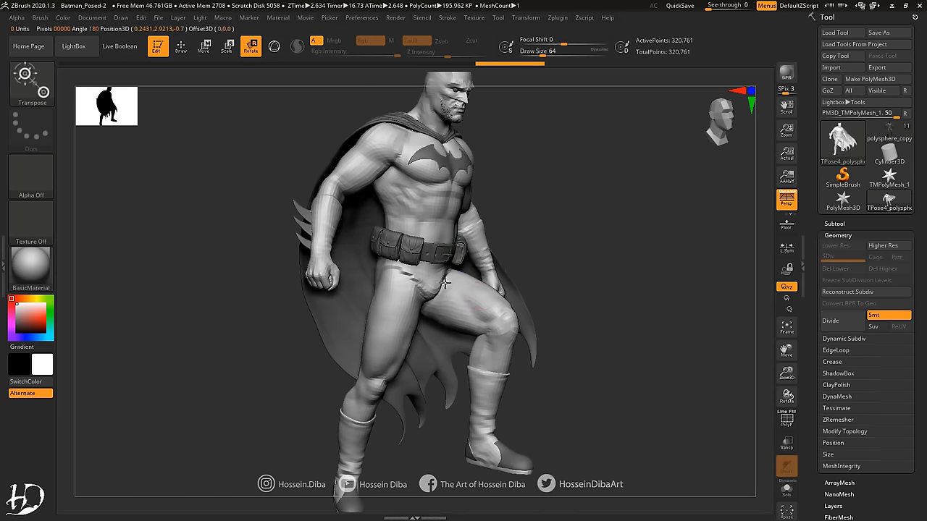
pyautogui.keyDown('ctrl'); pyautogui.moveTo(444, 282); pyautogui.dragTo(432, 308); pyautogui.keyUp('ctrl')
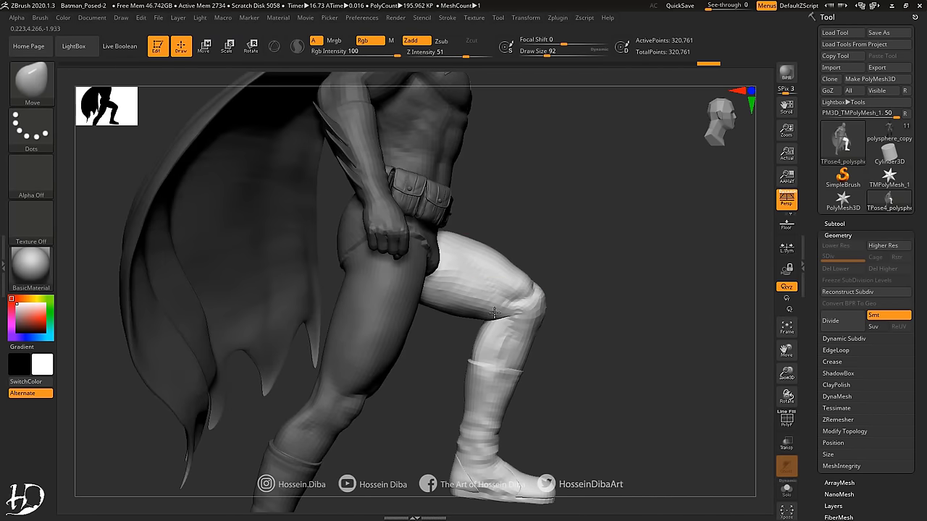
pyautogui.keyDown('alt'); pyautogui.moveTo(495, 312); pyautogui.dragTo(441, 189, button='right'); pyautogui.keyUp('alt')
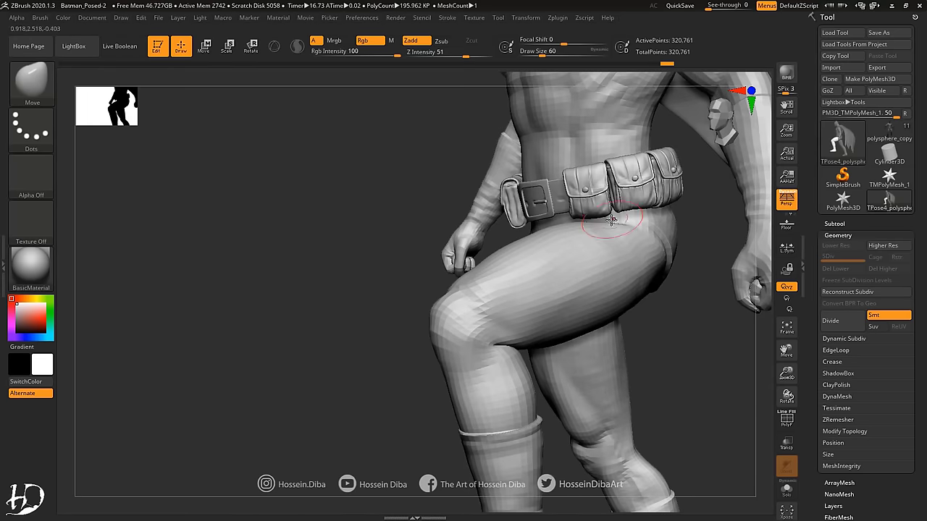
pyautogui.keyDown('ctrl'); pyautogui.moveTo(632, 481); pyautogui.dragTo(505, 316); pyautogui.keyUp('ctrl')
pyautogui.press('r')
pyautogui.hotkey('ctrl', 'i')
pyautogui.moveTo(494, 262); pyautogui.dragTo(570, 294)
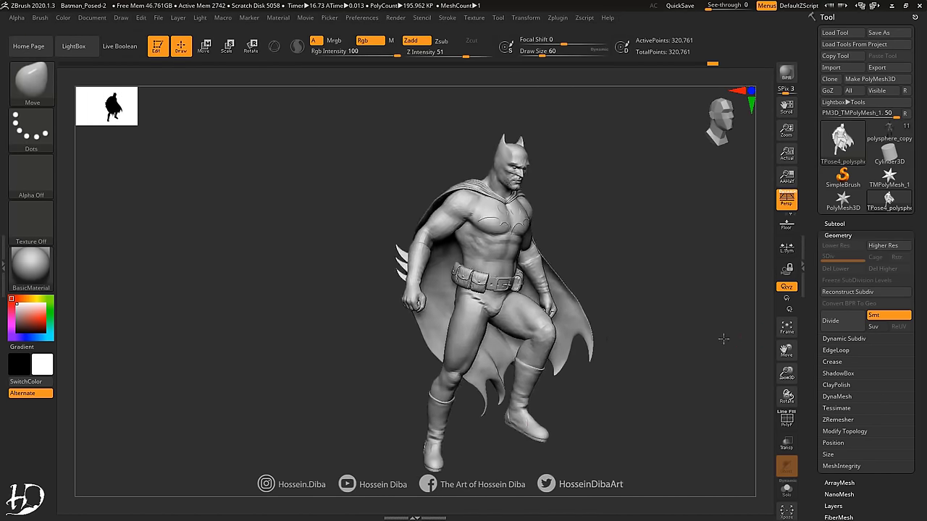
pyautogui.moveTo(645, 253)
pyautogui.mouseDown()
pyautogui.moveTo(666, 234)
pyautogui.moveTo(625, 285)
pyautogui.moveTo(683, 279)
pyautogui.moveTo(635, 415)
pyautogui.moveTo(647, 200)
pyautogui.moveTo(539, 282)
pyautogui.mouseUp()
pyautogui.moveTo(416, 249)
pyautogui.mouseDown()
pyautogui.moveTo(596, 331)
pyautogui.moveTo(411, 331)
pyautogui.moveTo(333, 372)
pyautogui.moveTo(300, 362)
pyautogui.moveTo(402, 445)
pyautogui.moveTo(302, 389)
pyautogui.mouseUp()
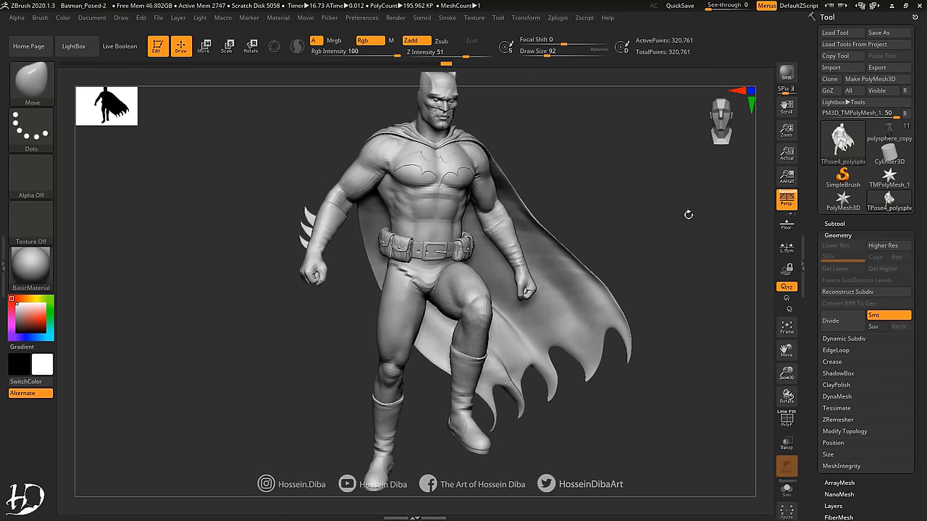
pyautogui.moveTo(338, 352)
pyautogui.mouseDown()
pyautogui.moveTo(670, 309)
pyautogui.moveTo(269, 317)
pyautogui.moveTo(324, 337)
pyautogui.mouseUp()
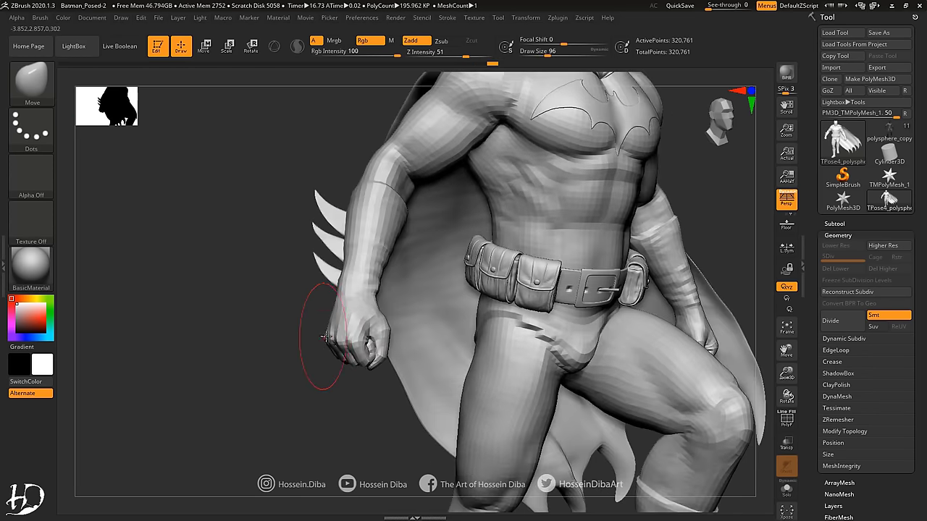
# Step: Frame Batman from the front and swing the arm into a new pose
pyautogui.press('f')
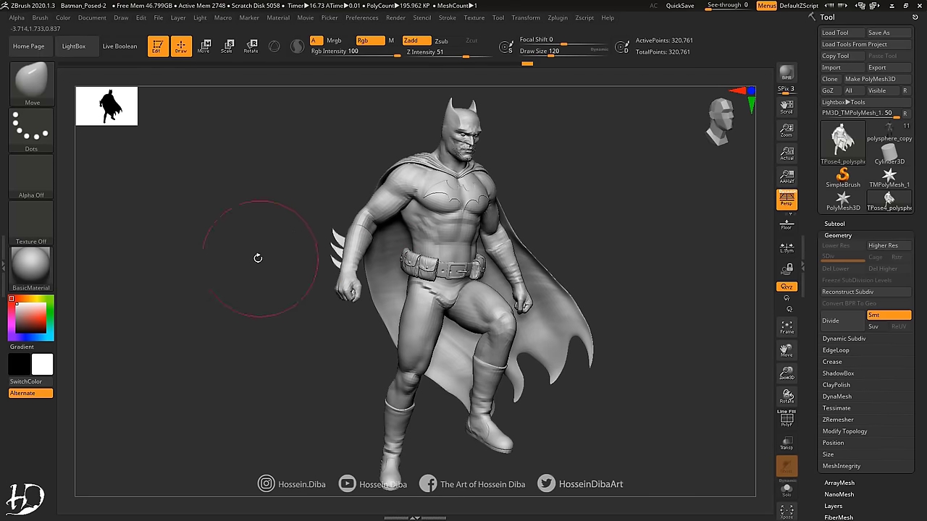
pyautogui.moveTo(257, 257); pyautogui.dragTo(414, 205)
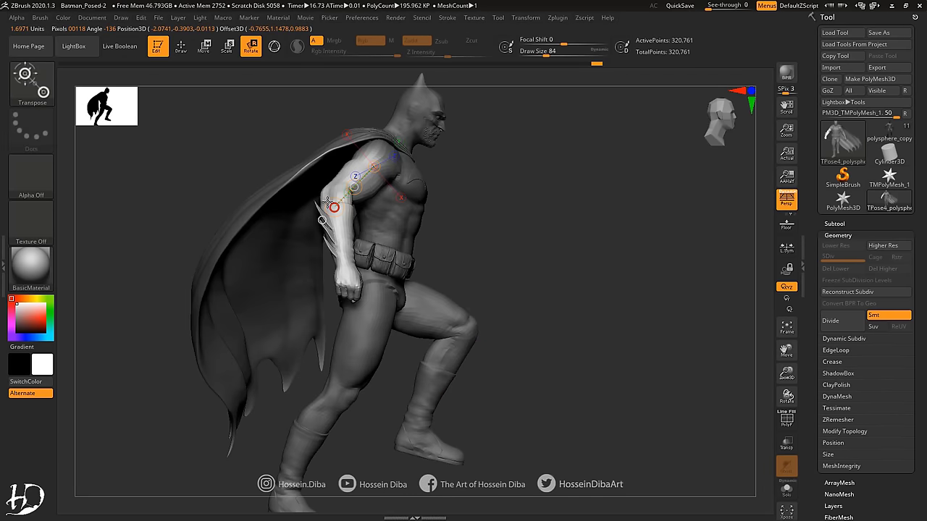
pyautogui.moveTo(330, 204); pyautogui.dragTo(285, 138)
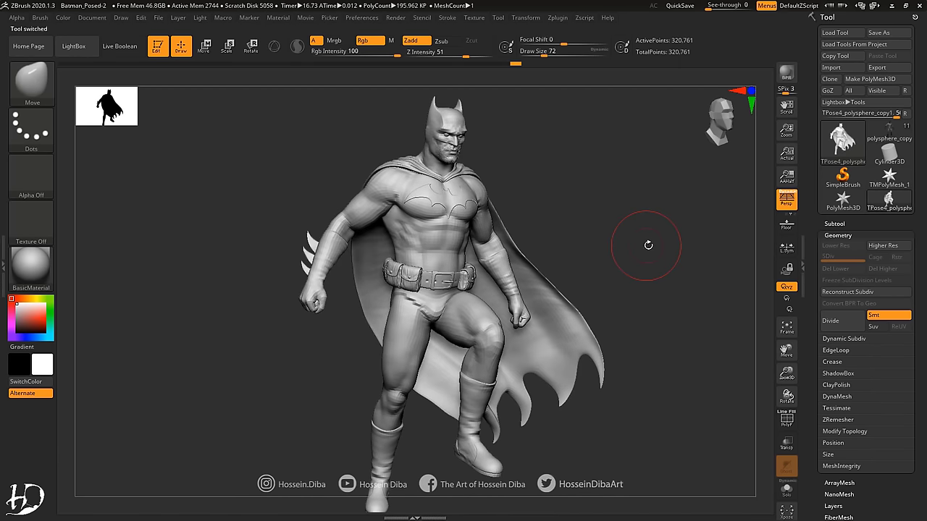
pyautogui.click(569, 18)
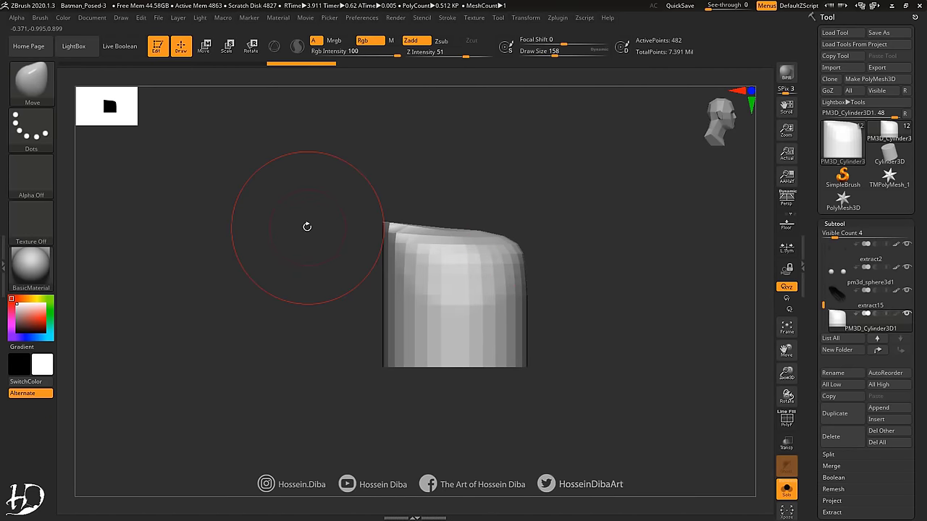
# Step: Check the pulled eagle-head cylinder from front and side, then bring up the Geometry DynaMesh settings
pyautogui.moveTo(561, 311); pyautogui.dragTo(521, 310)
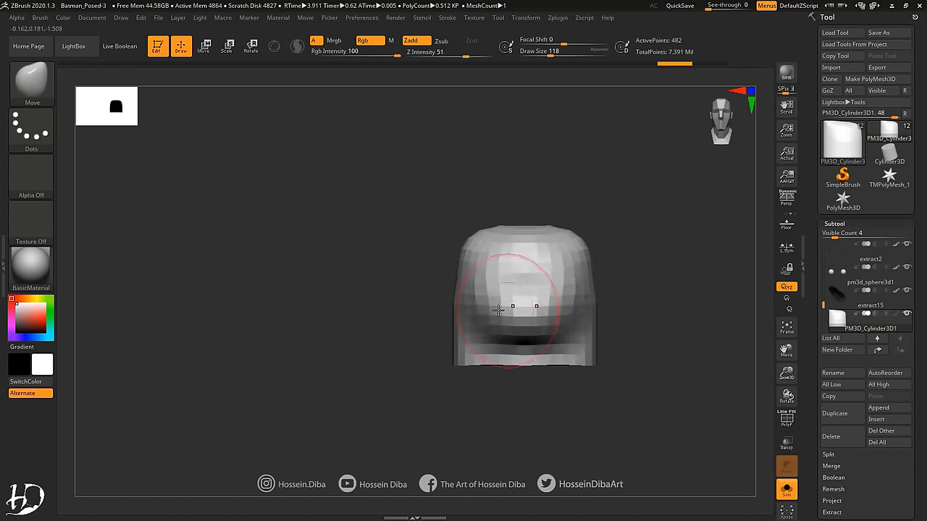
pyautogui.keyDown('shift'); pyautogui.moveTo(491, 357); pyautogui.dragTo(362, 268); pyautogui.keyUp('shift')
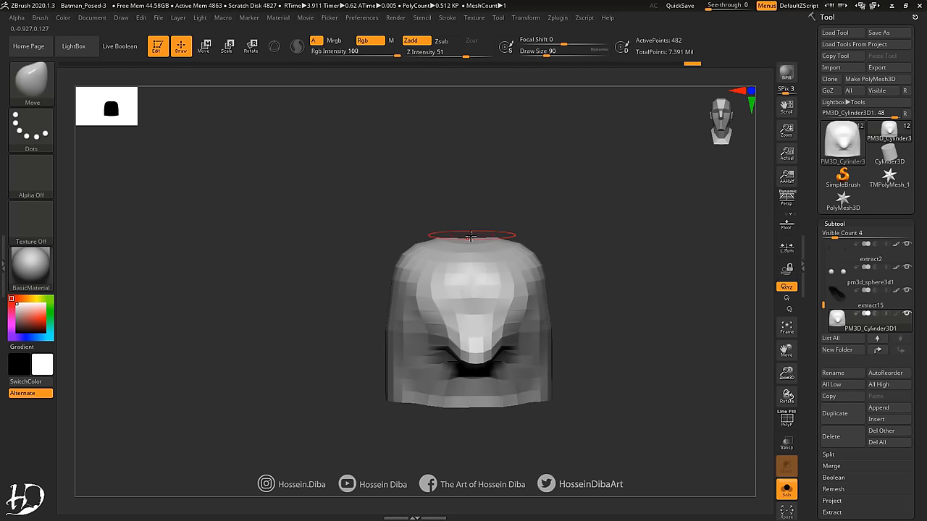
pyautogui.moveTo(440, 348); pyautogui.dragTo(724, 382)
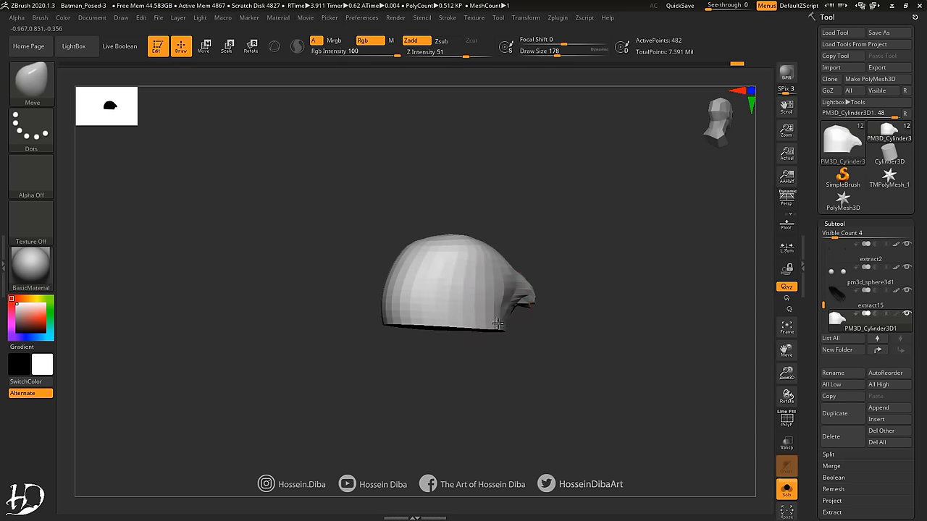
pyautogui.moveTo(533, 350)
pyautogui.mouseDown()
pyautogui.moveTo(586, 352)
pyautogui.moveTo(523, 365)
pyautogui.moveTo(366, 311)
pyautogui.moveTo(746, 261)
pyautogui.mouseUp()
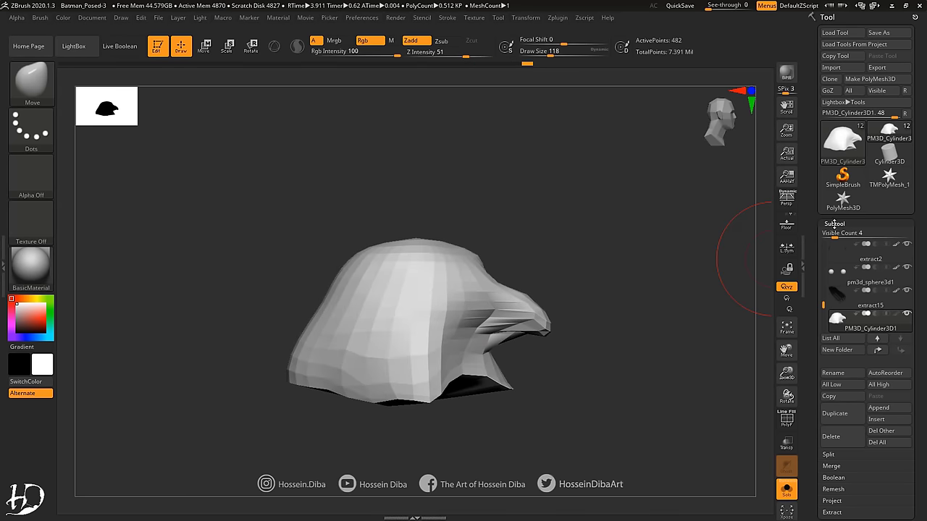
pyautogui.click(838, 235)
# Step: Remesh the eagle head with DynaMesh at resolution 16 and shape it with Standard and Move brushes
pyautogui.click(824, 430)
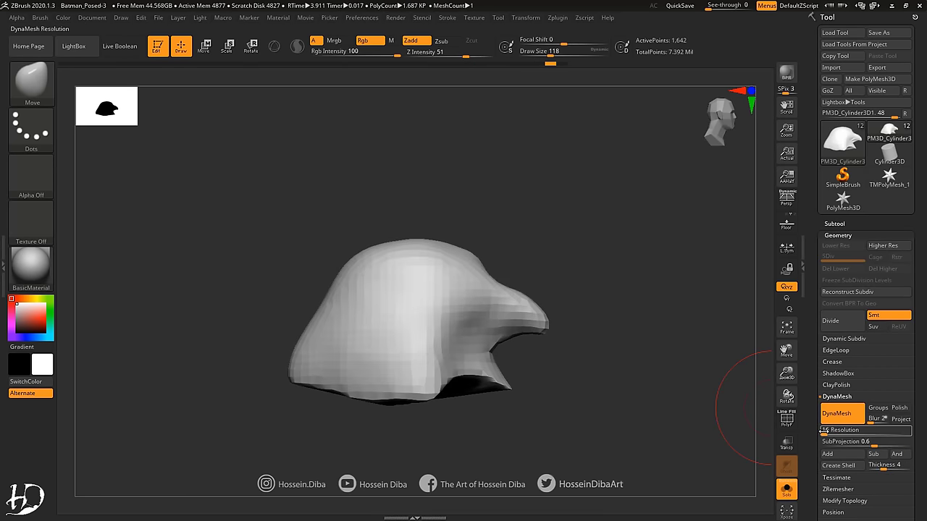
pyautogui.moveTo(544, 321)
pyautogui.mouseDown()
pyautogui.moveTo(499, 323)
pyautogui.moveTo(403, 300)
pyautogui.moveTo(445, 311)
pyautogui.moveTo(345, 330)
pyautogui.moveTo(405, 380)
pyautogui.moveTo(352, 403)
pyautogui.moveTo(408, 290)
pyautogui.moveTo(440, 323)
pyautogui.moveTo(581, 288)
pyautogui.moveTo(284, 261)
pyautogui.moveTo(490, 296)
pyautogui.moveTo(413, 348)
pyautogui.moveTo(493, 384)
pyautogui.moveTo(463, 355)
pyautogui.moveTo(489, 325)
pyautogui.moveTo(434, 340)
pyautogui.moveTo(444, 362)
pyautogui.moveTo(424, 336)
pyautogui.moveTo(394, 359)
pyautogui.moveTo(347, 340)
pyautogui.mouseUp()
pyautogui.press('b')
pyautogui.press('s')
pyautogui.press('t')
pyautogui.press('b')
pyautogui.press('m')
pyautogui.press('v')
# Step: Build up the eagle head's brow with ClayBuildup while viewing it from several angles
pyautogui.moveTo(453, 252); pyautogui.dragTo(414, 334)
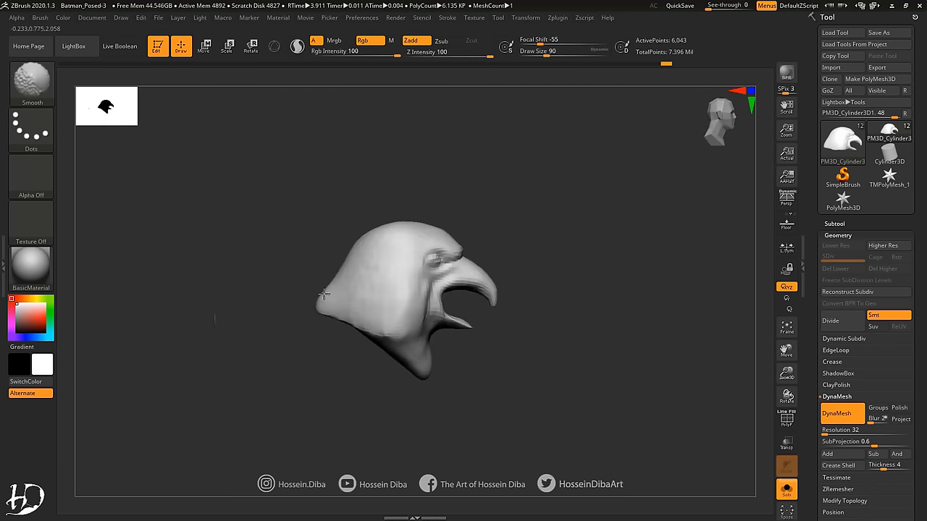
pyautogui.moveTo(323, 293)
pyautogui.mouseDown()
pyautogui.moveTo(475, 352)
pyautogui.moveTo(323, 341)
pyautogui.mouseUp()
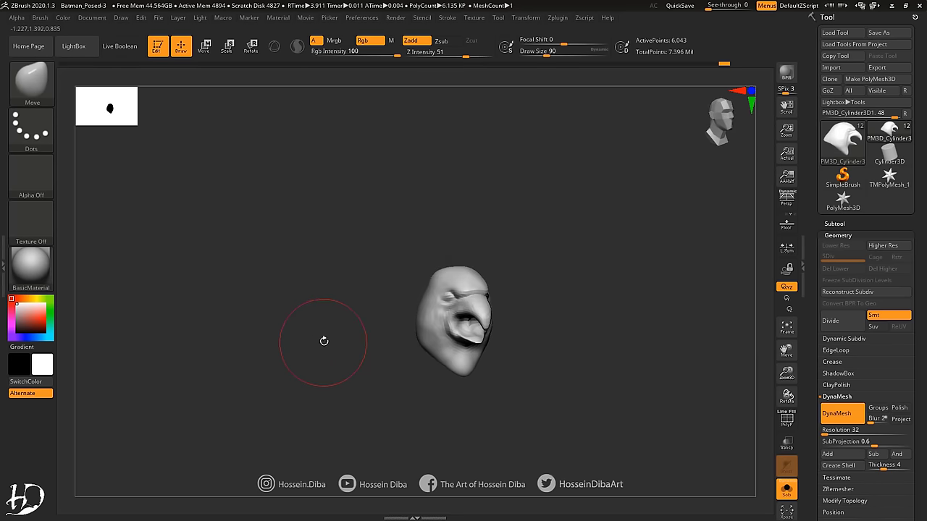
pyautogui.moveTo(434, 377)
pyautogui.mouseDown()
pyautogui.moveTo(631, 355)
pyautogui.moveTo(359, 331)
pyautogui.mouseUp()
pyautogui.press('b')
pyautogui.press('c')
pyautogui.press('b')
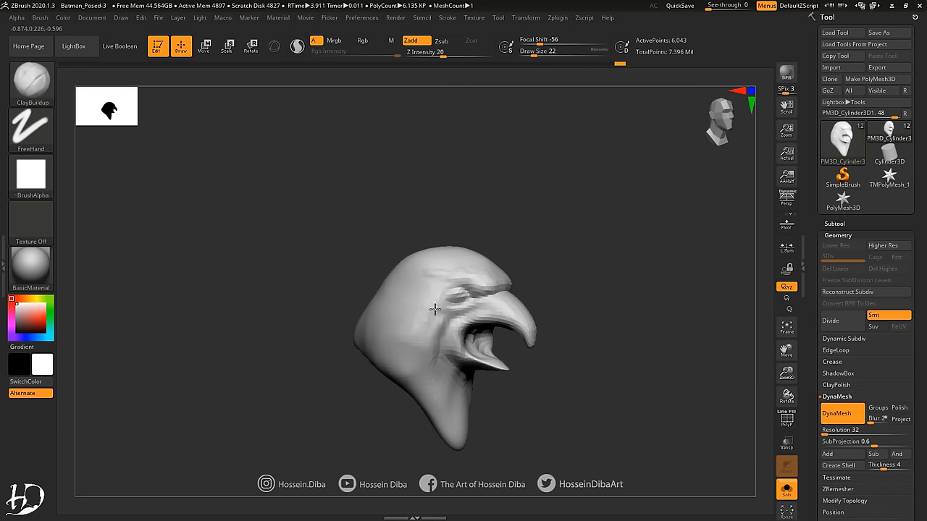
pyautogui.moveTo(434, 309)
pyautogui.mouseDown()
pyautogui.moveTo(387, 262)
pyautogui.moveTo(466, 406)
pyautogui.moveTo(296, 338)
pyautogui.moveTo(395, 232)
pyautogui.moveTo(244, 320)
pyautogui.mouseUp()
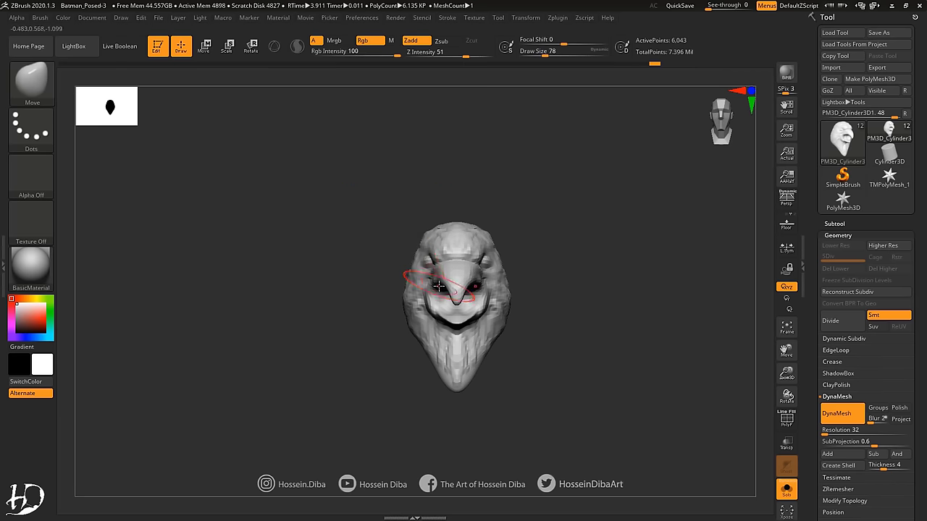
pyautogui.moveTo(461, 320)
pyautogui.mouseDown()
pyautogui.moveTo(490, 283)
pyautogui.moveTo(488, 254)
pyautogui.moveTo(725, 325)
pyautogui.mouseUp()
pyautogui.press('r')
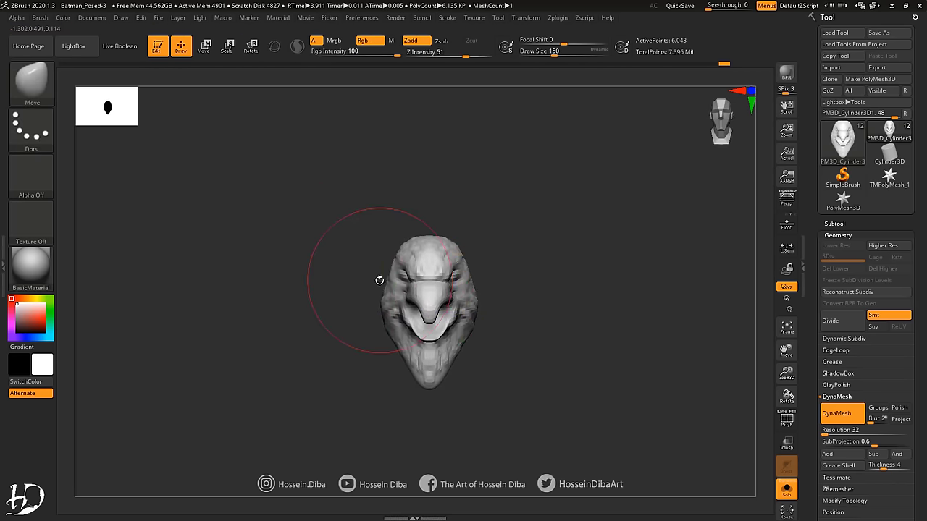
pyautogui.moveTo(546, 350); pyautogui.dragTo(470, 356)
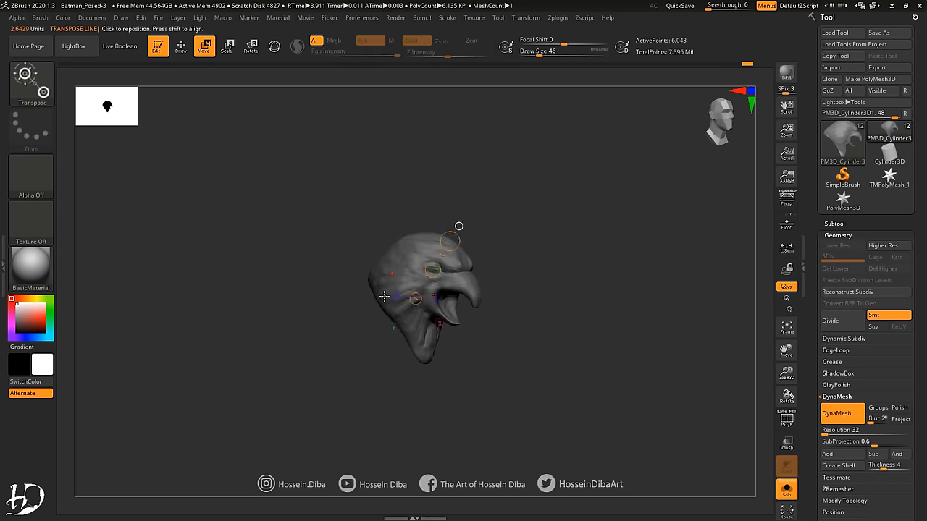
# Step: Line up a side view of the pedestal block and shape it with the Move brush
pyautogui.moveTo(411, 344); pyautogui.dragTo(420, 346, button='right')
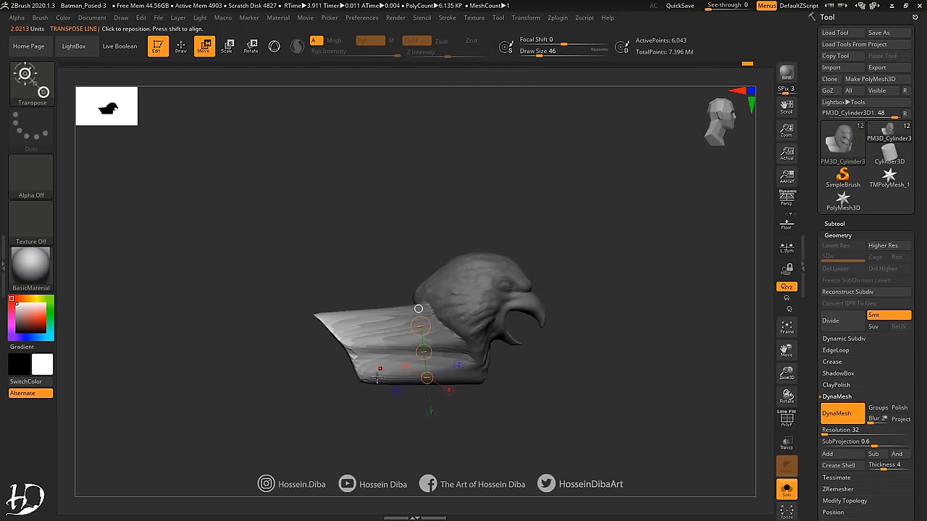
pyautogui.moveTo(327, 310); pyautogui.dragTo(406, 353, button='right')
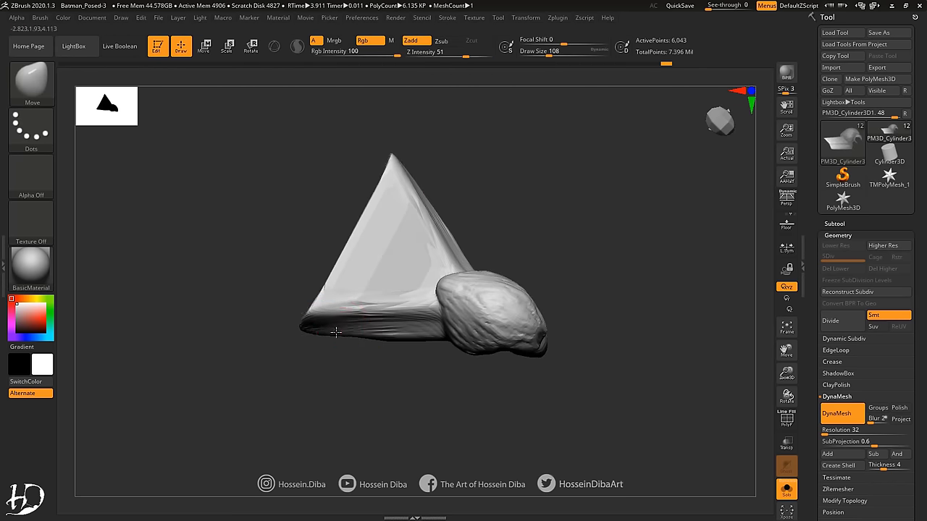
pyautogui.keyDown('alt'); pyautogui.moveTo(774, 397); pyautogui.dragTo(323, 303, button='right'); pyautogui.keyUp('alt')
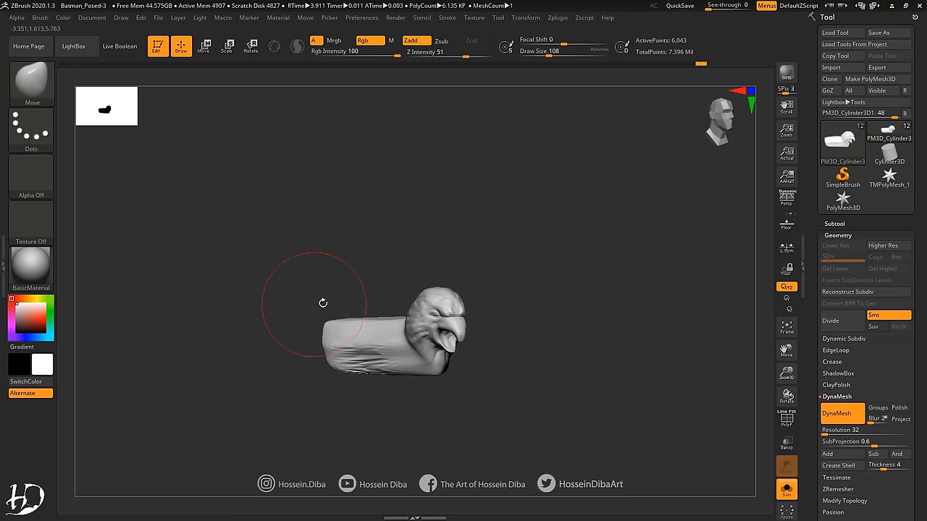
pyautogui.keyDown('shift'); pyautogui.moveTo(343, 353); pyautogui.dragTo(305, 310, button='right'); pyautogui.keyUp('shift')
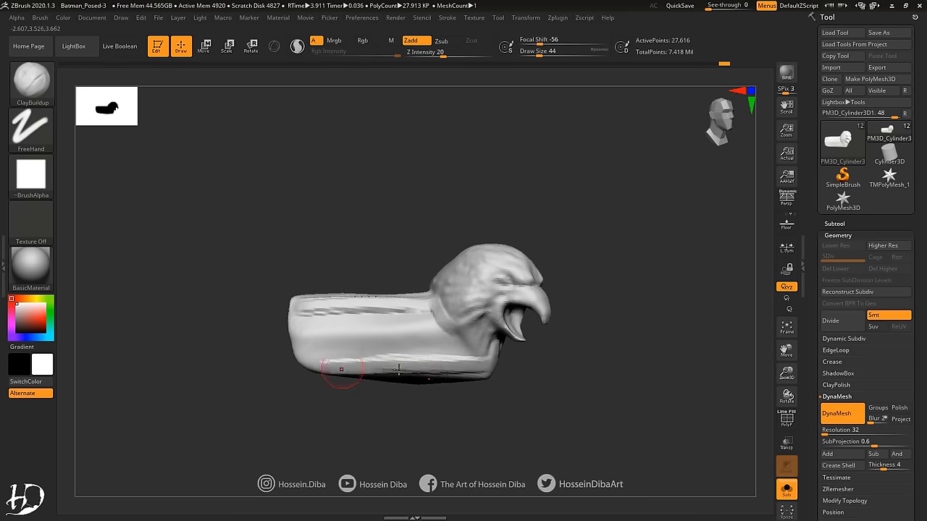
pyautogui.press('b')
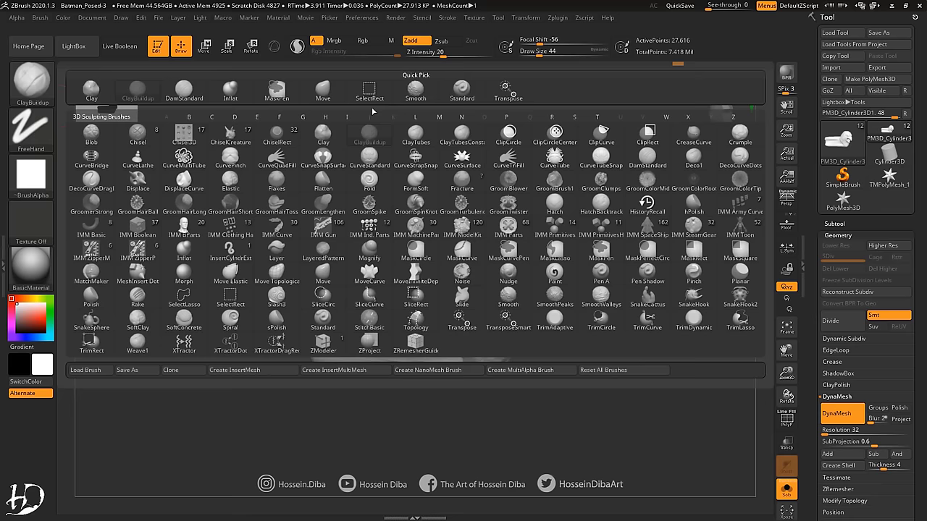
pyautogui.press('m')
pyautogui.press('v')
pyautogui.moveTo(356, 311); pyautogui.dragTo(318, 218, button='right')
# Step: Flatten the block's faces with the hPolish brush from a three-quarter view
pyautogui.press('b')
pyautogui.press('h')
pyautogui.press('p')
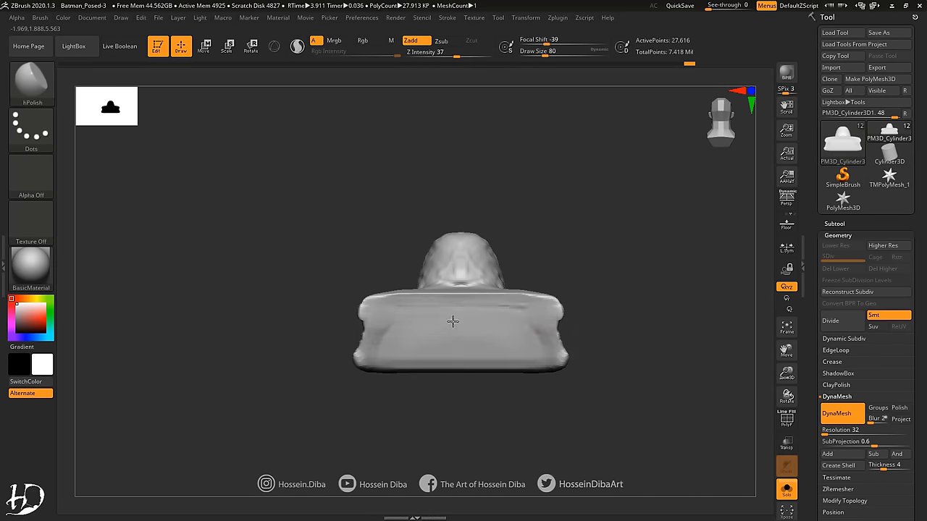
pyautogui.moveTo(453, 321)
pyautogui.mouseDown(button='right')
pyautogui.moveTo(500, 268)
pyautogui.moveTo(420, 258)
pyautogui.moveTo(563, 279)
pyautogui.mouseUp(button='right')
# Step: Move and rotate the eagle-head pedestal into place beneath Batman's raised boot
pyautogui.hotkey('alt', 'shift', 's')
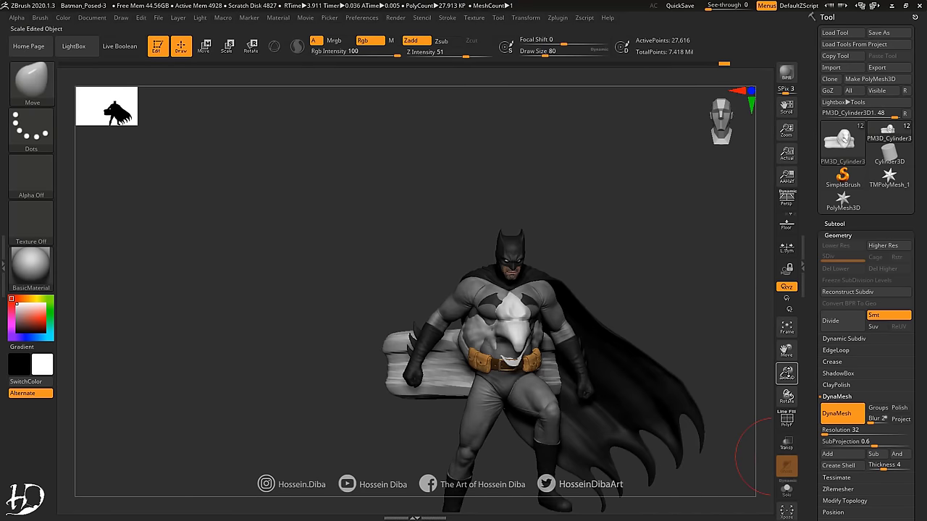
pyautogui.press('w')
pyautogui.press('p')
pyautogui.moveTo(408, 330)
pyautogui.mouseDown(button='right')
pyautogui.moveTo(640, 393)
pyautogui.moveTo(470, 311)
pyautogui.moveTo(510, 342)
pyautogui.moveTo(405, 340)
pyautogui.moveTo(449, 347)
pyautogui.mouseUp(button='right')
pyautogui.moveTo(411, 359); pyautogui.dragTo(518, 354)
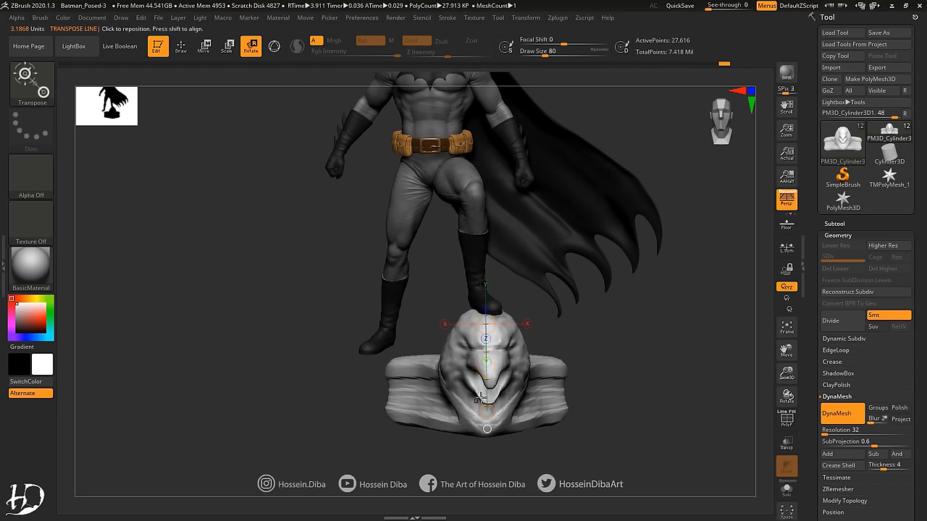
pyautogui.moveTo(480, 397)
pyautogui.mouseDown(button='right')
pyautogui.moveTo(517, 420)
pyautogui.moveTo(349, 351)
pyautogui.mouseUp(button='right')
# Step: Enable perspective, check the figure from all sides, and add a subdivision level to the pedestal
pyautogui.press('f')
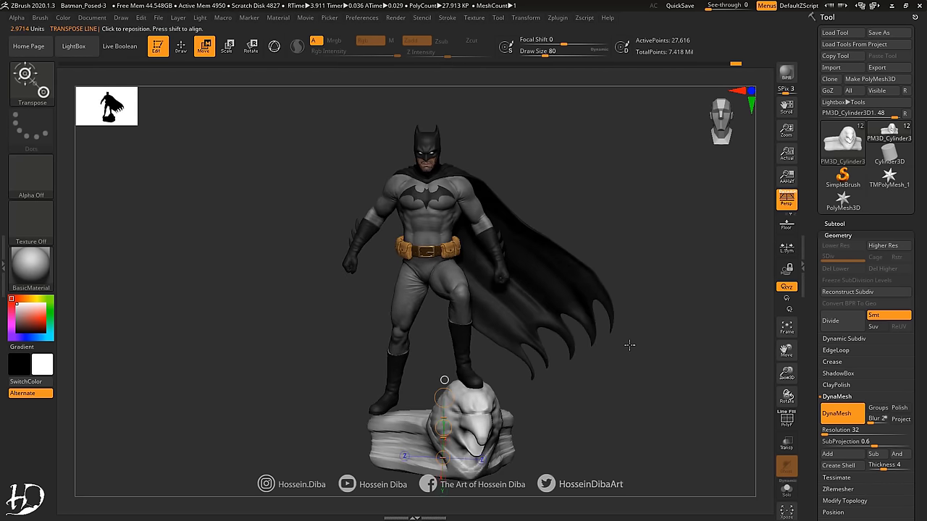
pyautogui.press('q')
pyautogui.moveTo(598, 395)
pyautogui.mouseDown(button='right')
pyautogui.moveTo(401, 419)
pyautogui.moveTo(428, 463)
pyautogui.mouseUp(button='right')
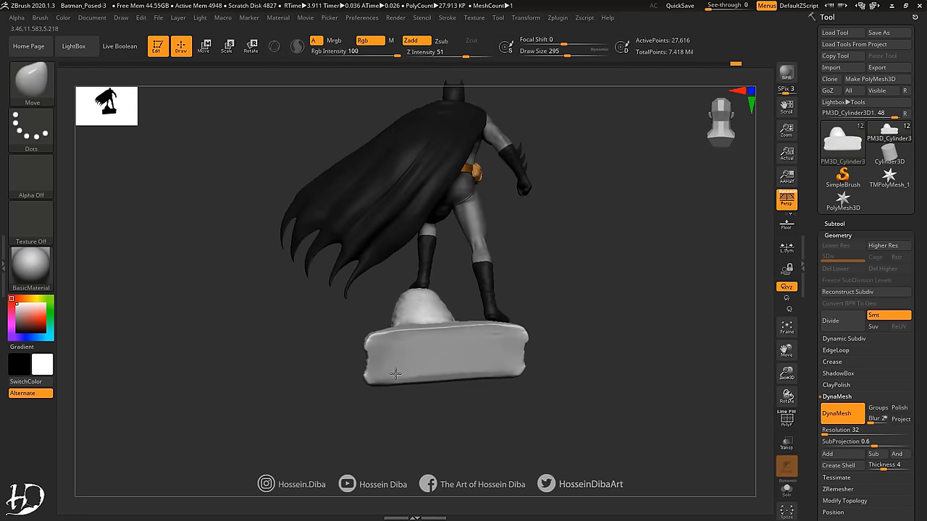
pyautogui.moveTo(522, 455); pyautogui.dragTo(753, 272, button='right')
pyautogui.click(786, 199)
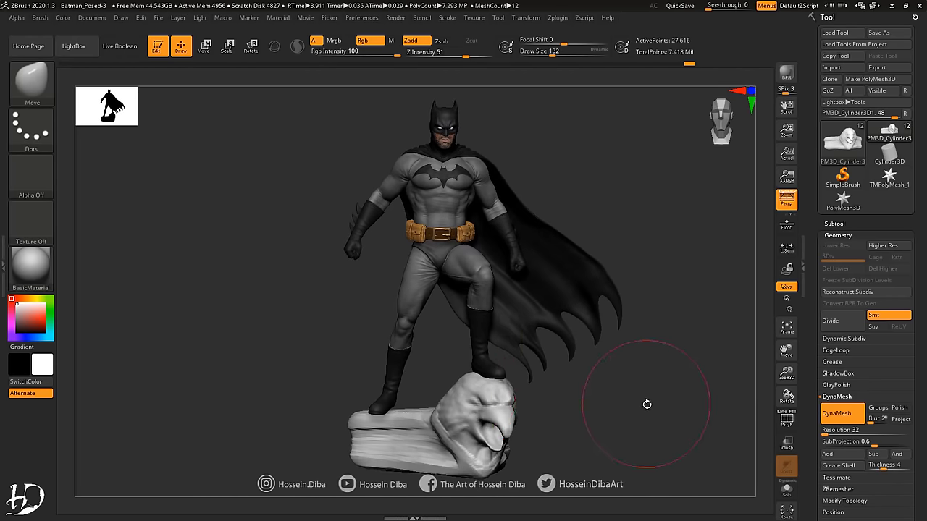
pyautogui.keyDown('ctrl'); pyautogui.moveTo(596, 318); pyautogui.dragTo(596, 383, button='right'); pyautogui.keyUp('ctrl')
pyautogui.press('f')
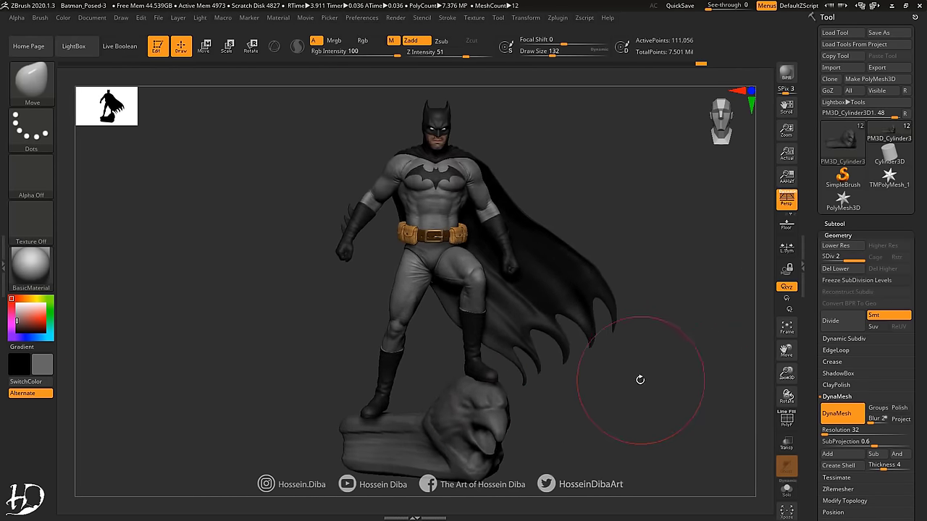
pyautogui.moveTo(753, 381)
pyautogui.mouseDown(button='right')
pyautogui.moveTo(672, 389)
pyautogui.moveTo(699, 369)
pyautogui.mouseUp(button='right')
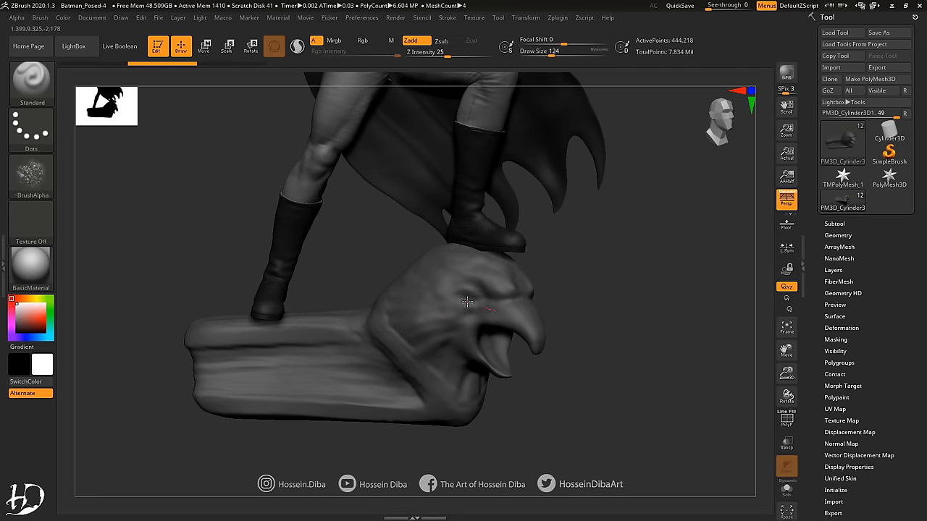
# Step: Solo the pedestal and orbit around the eagle head and beak to inspect it
pyautogui.moveTo(369, 420); pyautogui.dragTo(548, 257, button='right')
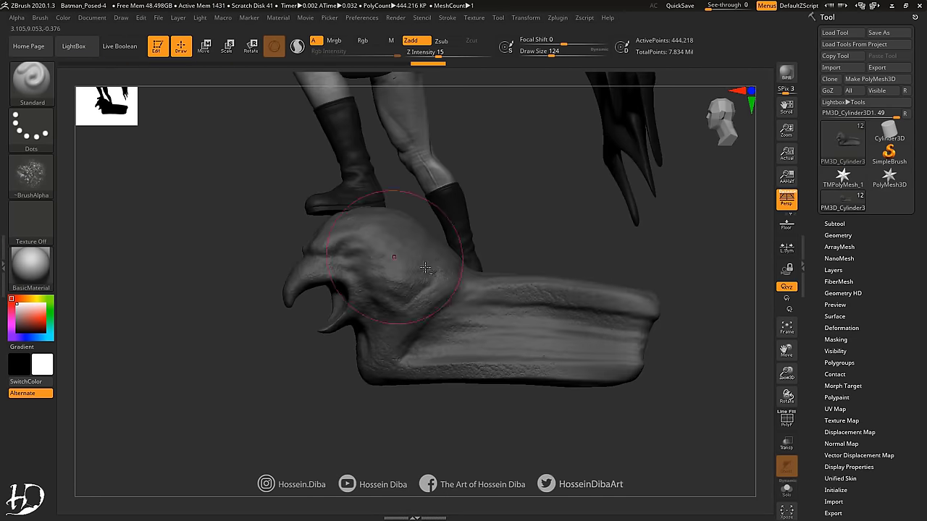
pyautogui.moveTo(572, 401)
pyautogui.mouseDown(button='right')
pyautogui.moveTo(402, 340)
pyautogui.moveTo(211, 307)
pyautogui.mouseUp(button='right')
pyautogui.hotkey('ctrl', 'shift', 's')
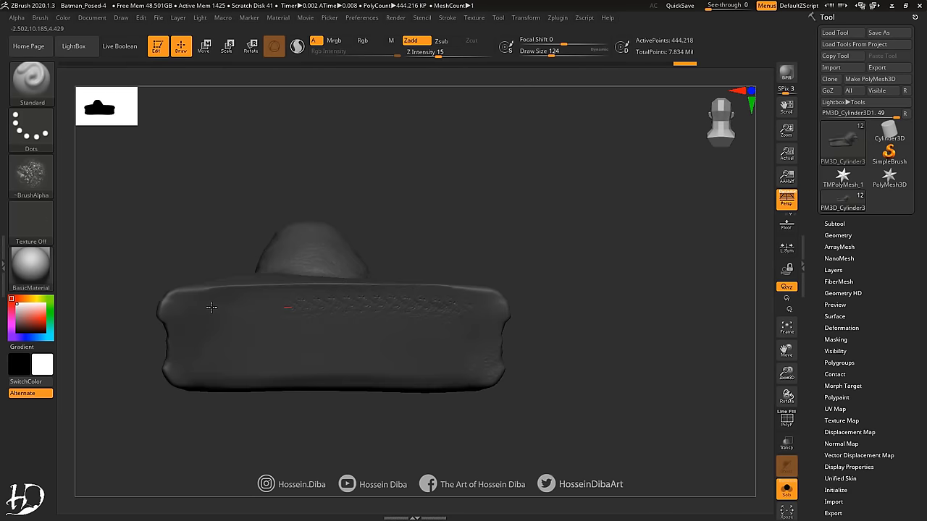
pyautogui.moveTo(417, 308)
pyautogui.mouseDown(button='right')
pyautogui.moveTo(403, 174)
pyautogui.moveTo(777, 359)
pyautogui.moveTo(647, 366)
pyautogui.moveTo(700, 360)
pyautogui.mouseUp(button='right')
pyautogui.hotkey('ctrl', 'shift', 's')
pyautogui.moveTo(422, 300); pyautogui.dragTo(517, 319, button='right')
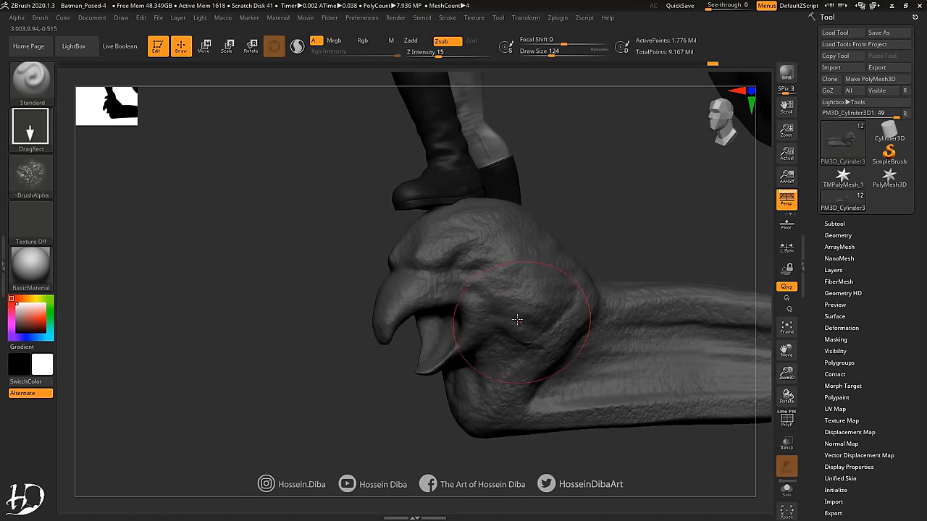
pyautogui.moveTo(728, 304)
pyautogui.mouseDown(button='right')
pyautogui.moveTo(656, 424)
pyautogui.moveTo(310, 275)
pyautogui.moveTo(210, 265)
pyautogui.moveTo(30, 313)
pyautogui.mouseUp(button='right')
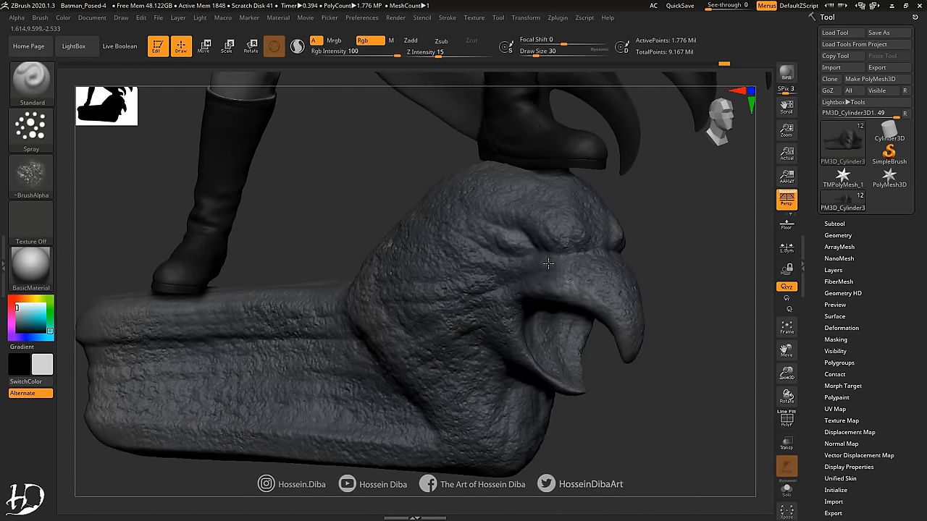
pyautogui.moveTo(548, 263)
pyautogui.keyDown('alt'); pyautogui.mouseDown(button='right')
pyautogui.moveTo(658, 397)
pyautogui.moveTo(534, 257)
pyautogui.moveTo(463, 333)
pyautogui.moveTo(417, 409)
pyautogui.mouseUp(button='right'); pyautogui.keyUp('alt')
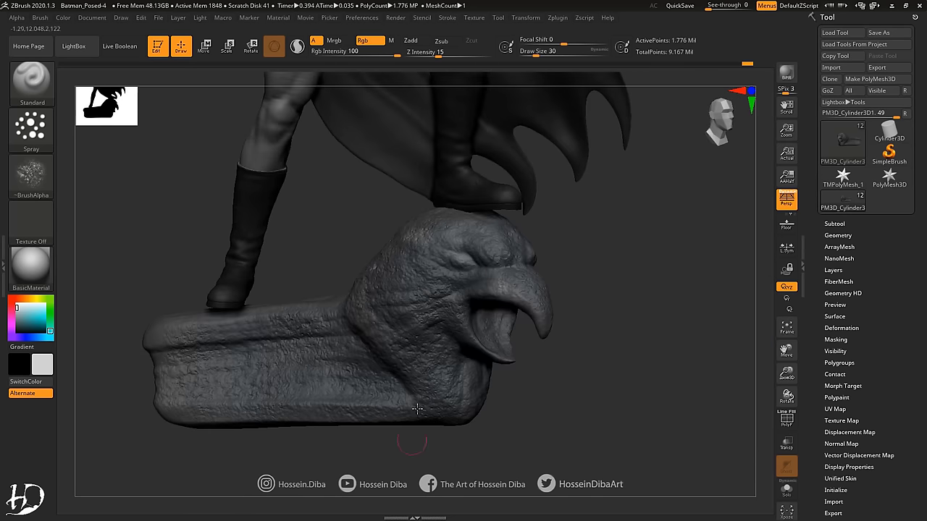
pyautogui.moveTo(293, 402)
pyautogui.mouseDown(button='right')
pyautogui.moveTo(306, 345)
pyautogui.moveTo(664, 366)
pyautogui.moveTo(367, 265)
pyautogui.mouseUp(button='right')
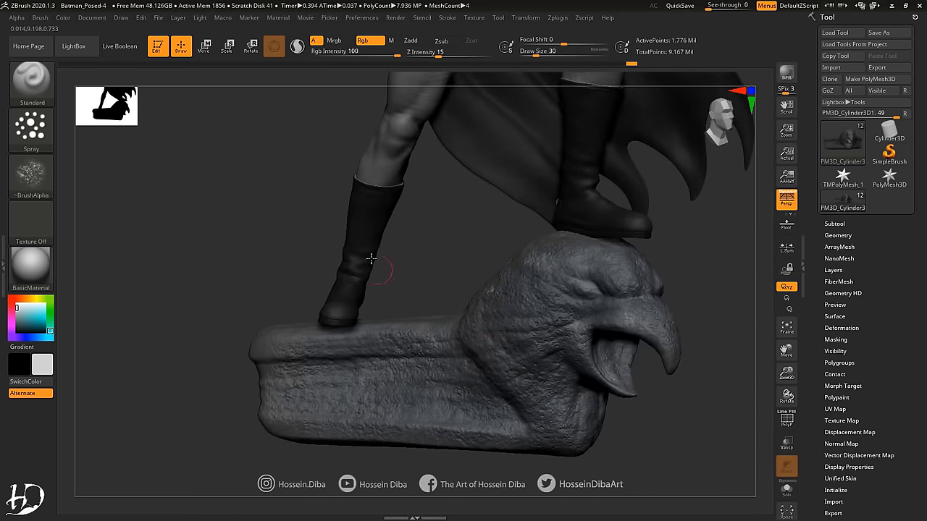
# Step: Pick the Move brush and tilt the view to show the boots and base
pyautogui.press('b')
pyautogui.press('m')
pyautogui.press('v')
pyautogui.moveTo(724, 218)
pyautogui.mouseDown(button='right')
pyautogui.moveTo(246, 348)
pyautogui.moveTo(380, 434)
pyautogui.mouseUp(button='right')
# Step: Frame the whole figure in a low, near-frontal three-quarter view of Batman on the pedestal
pyautogui.press('f')
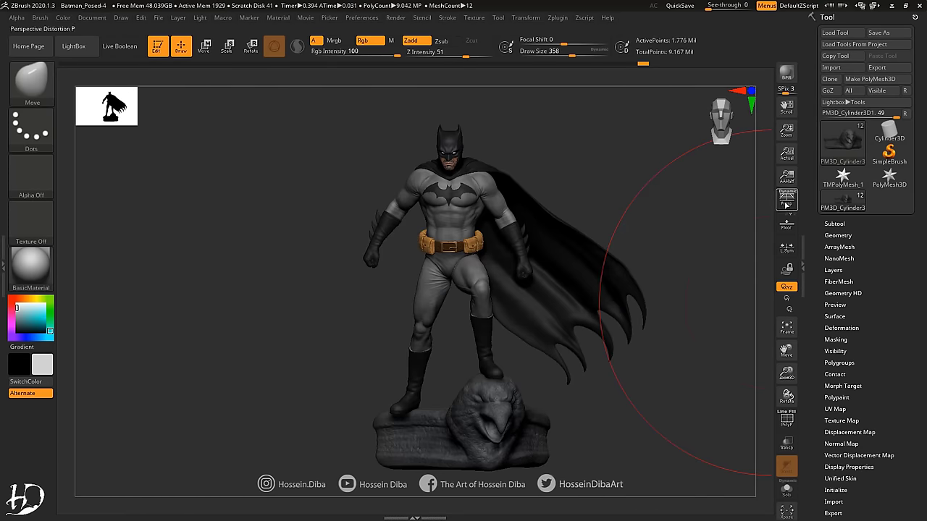
pyautogui.moveTo(533, 442); pyautogui.dragTo(499, 85, button='right')
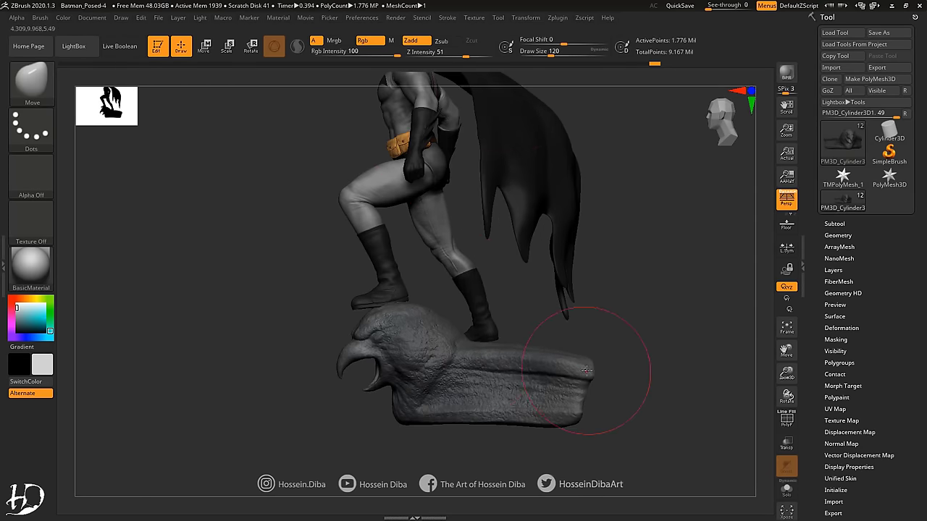
pyautogui.moveTo(587, 371); pyautogui.dragTo(678, 372, button='right')
pyautogui.moveTo(787, 371); pyautogui.dragTo(787, 375)
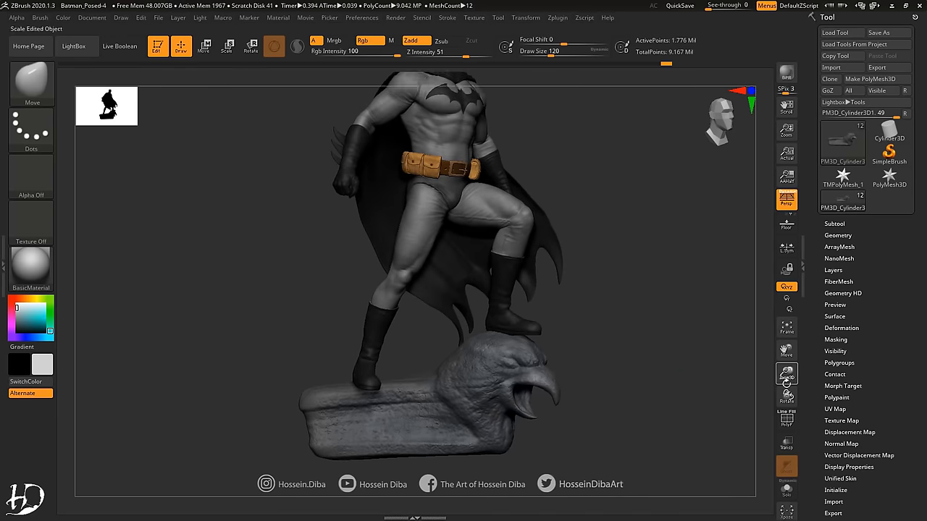
pyautogui.keyDown('alt'); pyautogui.moveTo(554, 199); pyautogui.dragTo(561, 272, button='right'); pyautogui.keyUp('alt')
pyautogui.moveTo(694, 371); pyautogui.dragTo(702, 360, button='right')
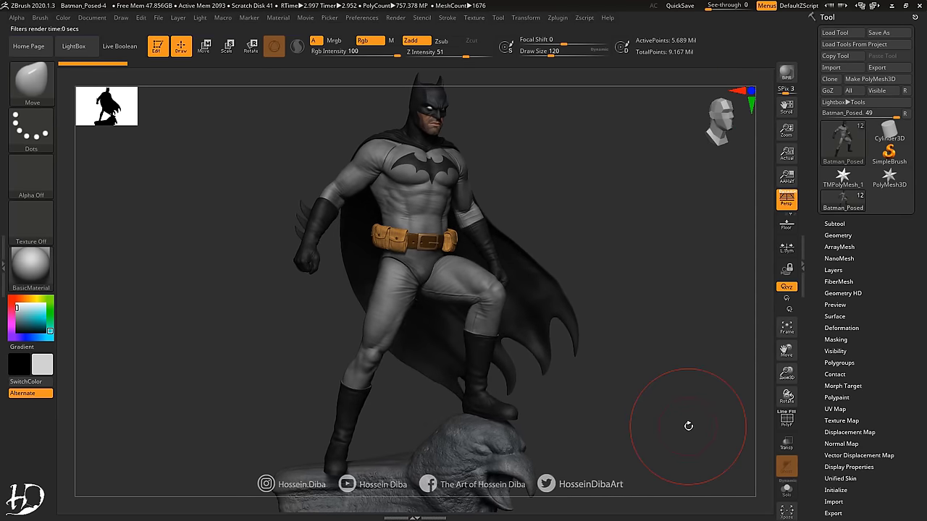
# Step: Reposition the light in the Light palette and render two BPR lighting passes
pyautogui.moveTo(688, 411); pyautogui.dragTo(222, 321, button='right')
pyautogui.click(395, 18)
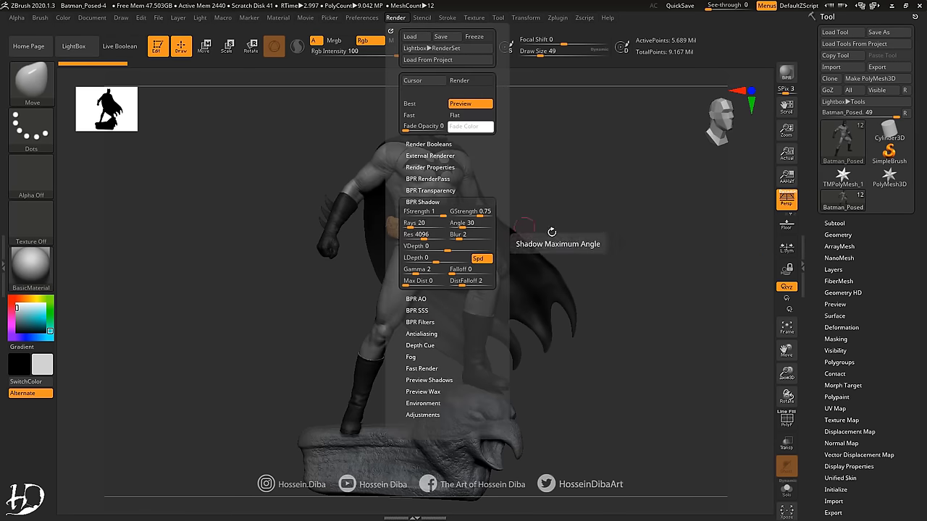
pyautogui.click(200, 18)
pyautogui.click(230, 53)
pyautogui.hotkey('shift', 'r')
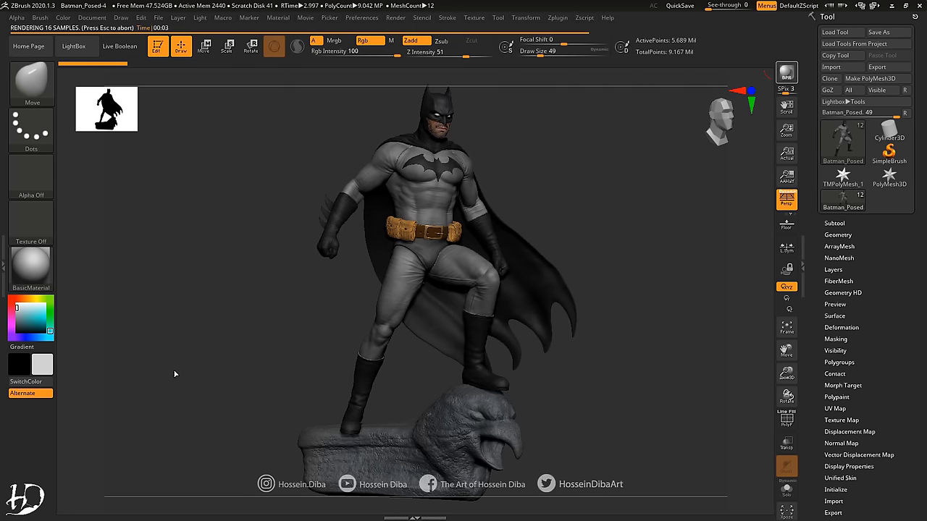
pyautogui.click(395, 17)
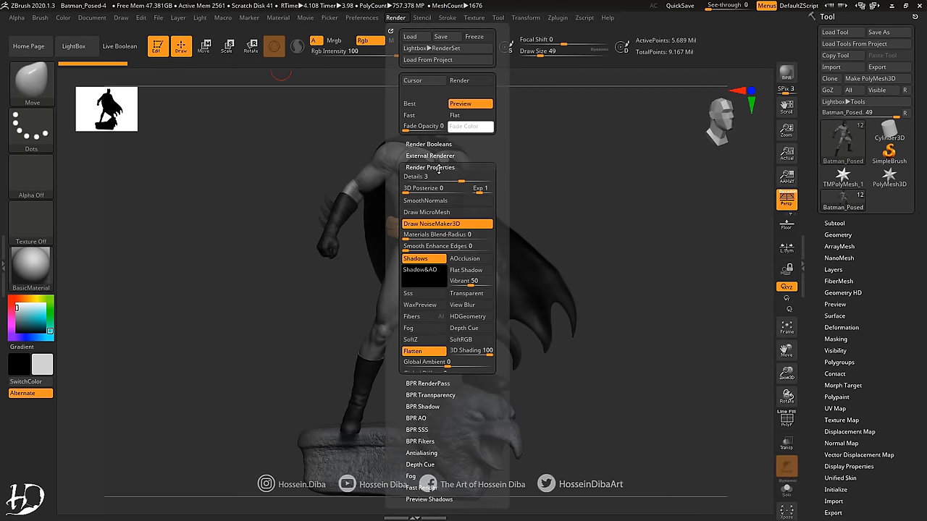
pyautogui.click(398, 19)
pyautogui.click(398, 19)
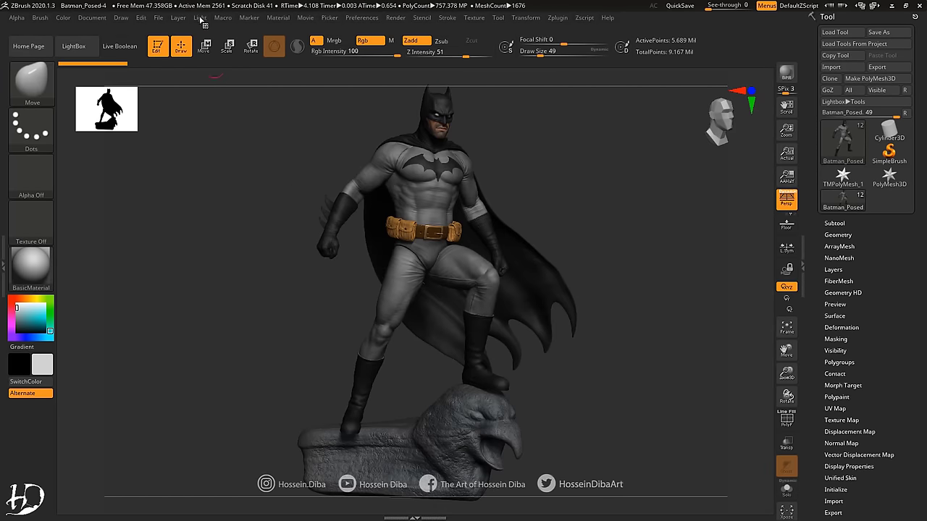
pyautogui.click(202, 17)
pyautogui.click(231, 65)
pyautogui.hotkey('shift', 'r')
# Step: Render three more BPR passes with the light moved: shadowed, front-lit, and darker
pyautogui.click(92, 18)
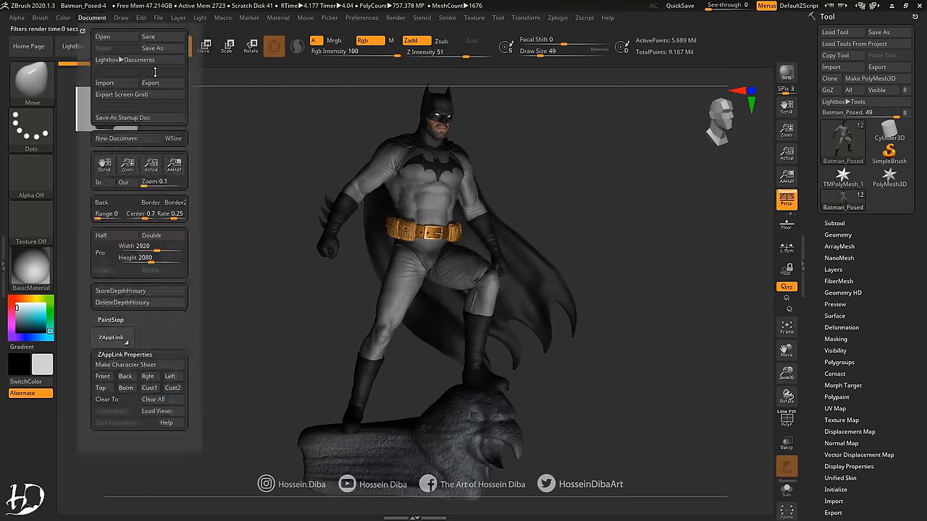
pyautogui.click(199, 17)
pyautogui.click(228, 68)
pyautogui.click(787, 77)
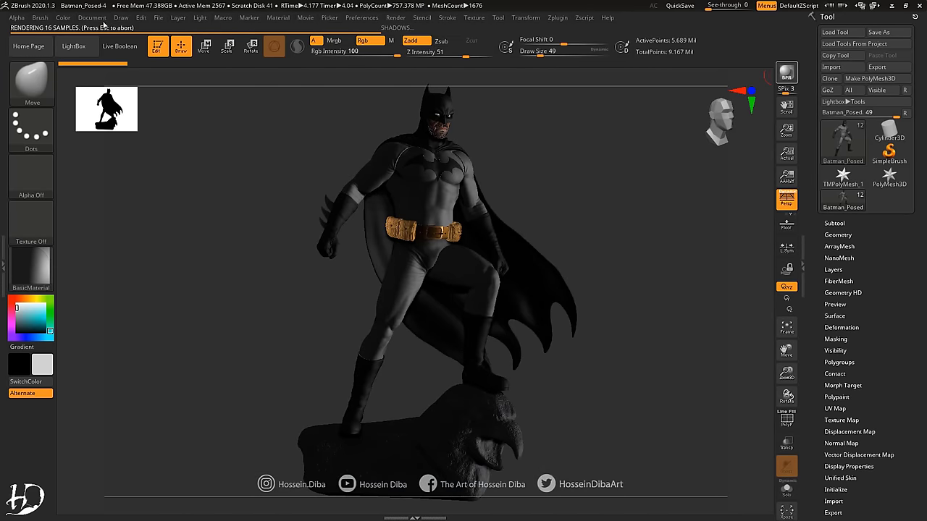
pyautogui.click(200, 17)
pyautogui.click(232, 65)
pyautogui.click(786, 74)
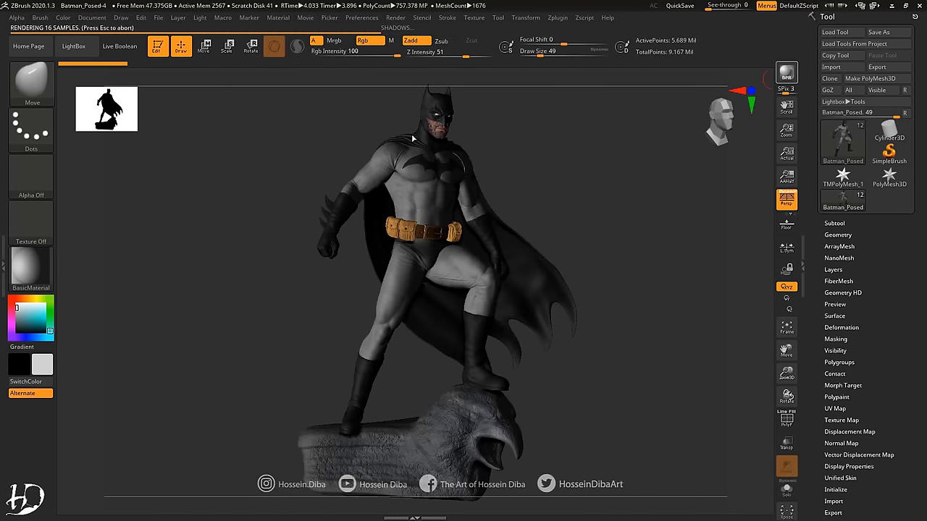
pyautogui.click(92, 17)
pyautogui.click(199, 17)
pyautogui.click(244, 66)
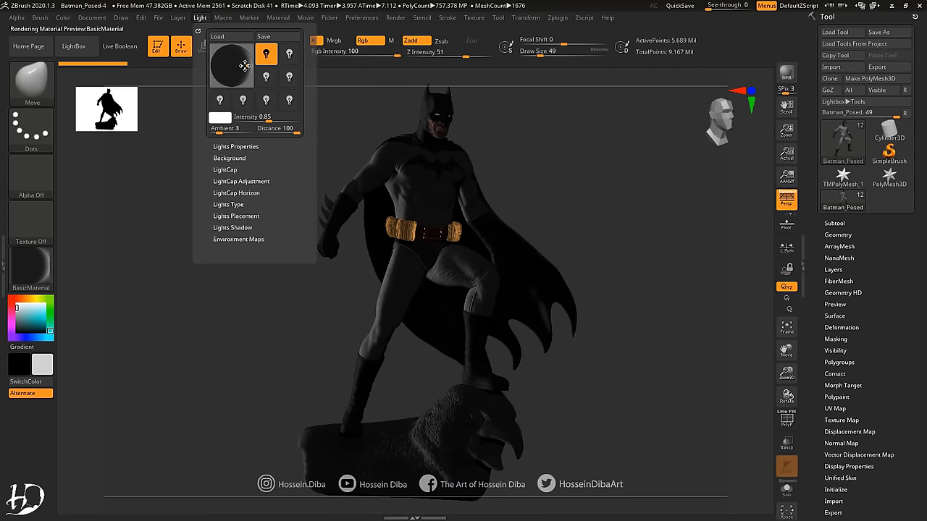
pyautogui.click(784, 71)
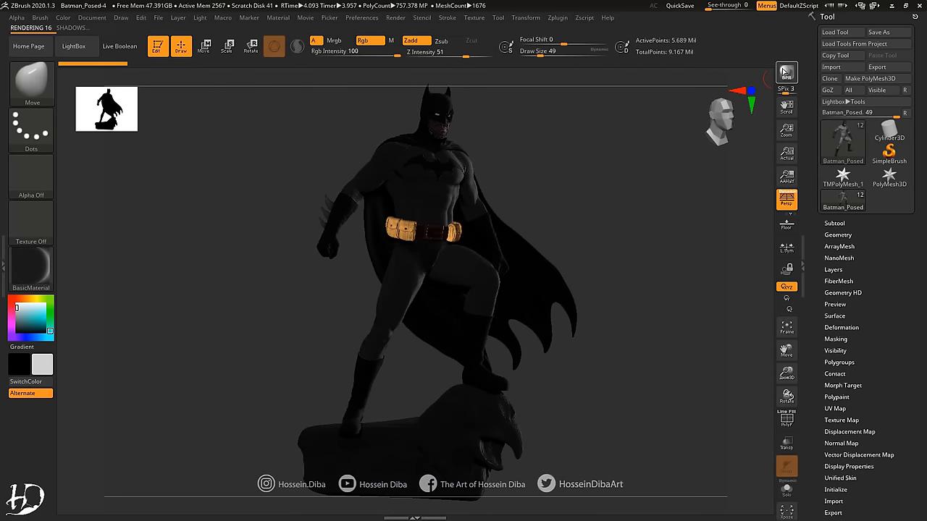
# Step: Switch the statue to ReflectedMap material and render two reflective BPR passes
pyautogui.click(92, 18)
pyautogui.click(200, 17)
pyautogui.click(227, 65)
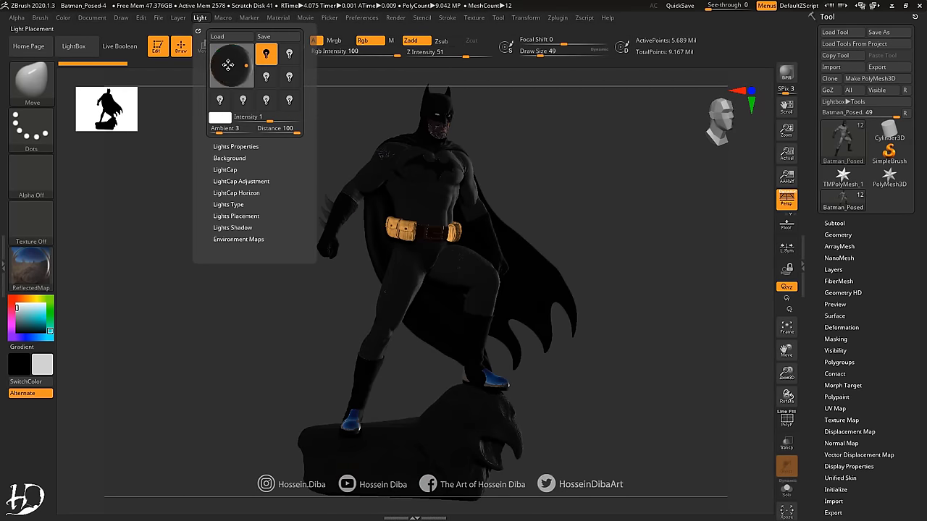
pyautogui.click(833, 223)
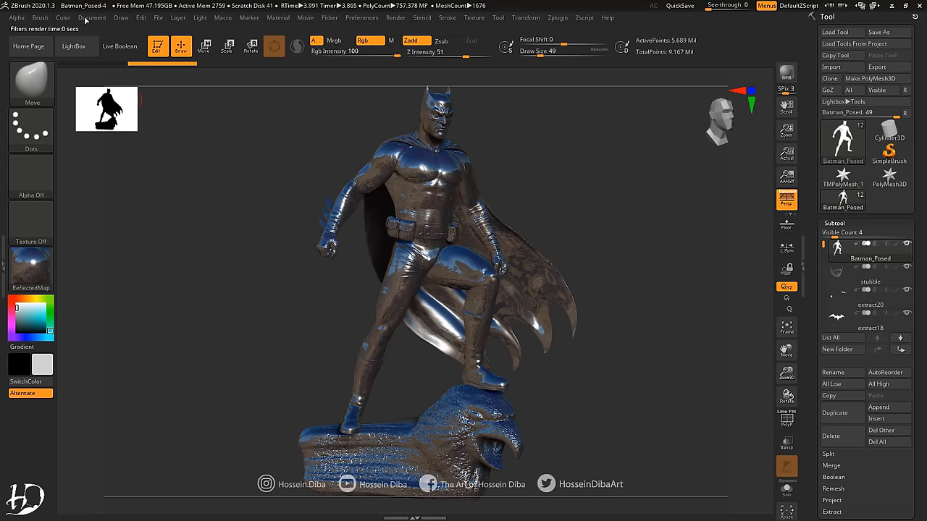
pyautogui.click(200, 17)
pyautogui.click(238, 59)
pyautogui.click(786, 73)
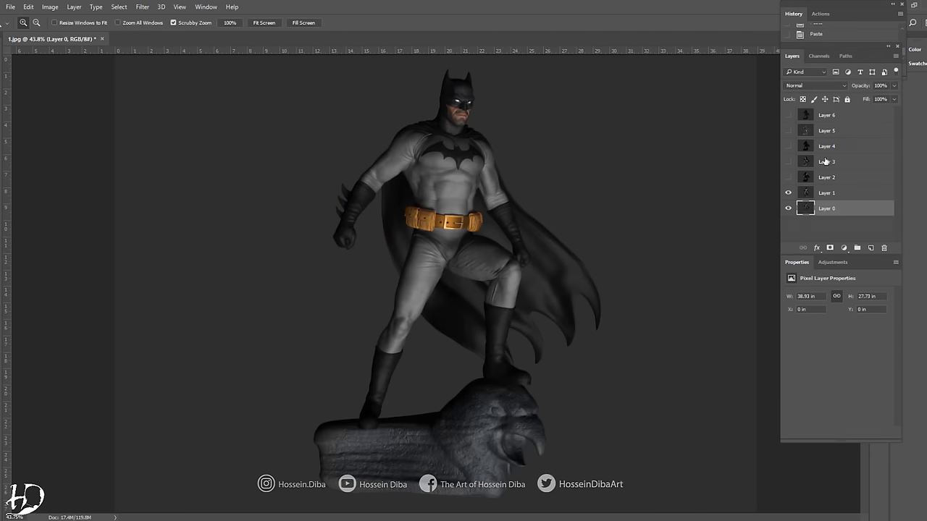
# Step: Set Layer 1 to Screen blending with reduced opacity
pyautogui.click(814, 86)
pyautogui.click(790, 154)
pyautogui.moveTo(893, 85); pyautogui.dragTo(892, 99)
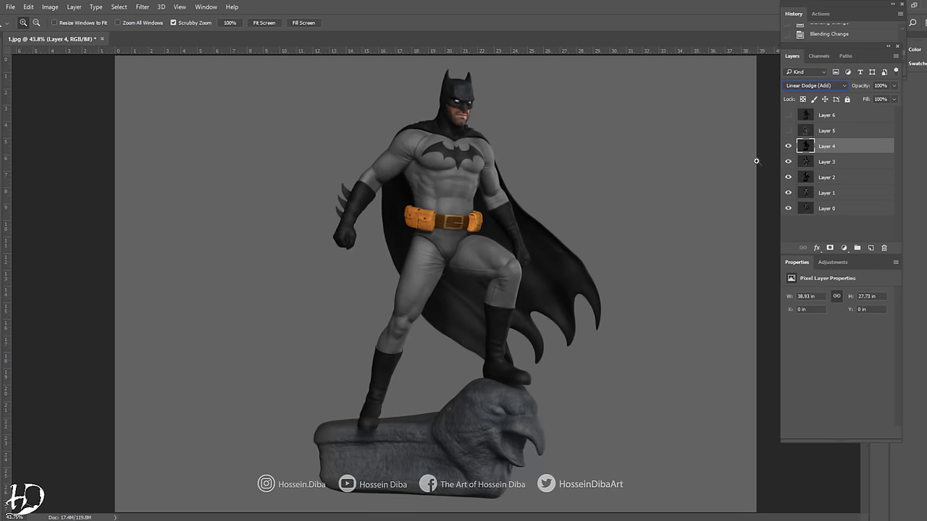
# Step: Show Layer 5, desaturate it, tone it with Curves, and set it to Screen
pyautogui.click(788, 130)
pyautogui.click(827, 131)
pyautogui.click(50, 7)
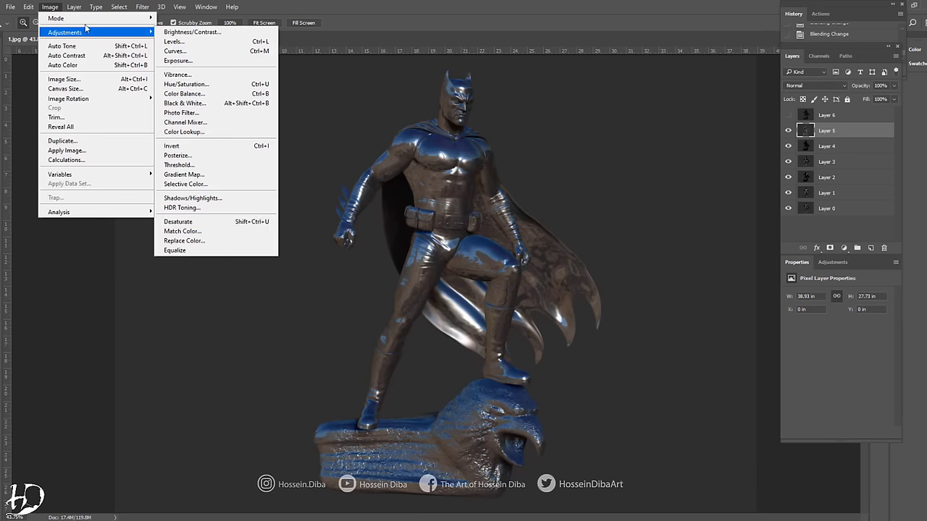
pyautogui.click(178, 221)
pyautogui.click(174, 50)
pyautogui.moveTo(724, 326); pyautogui.dragTo(745, 351)
pyautogui.click(905, 234)
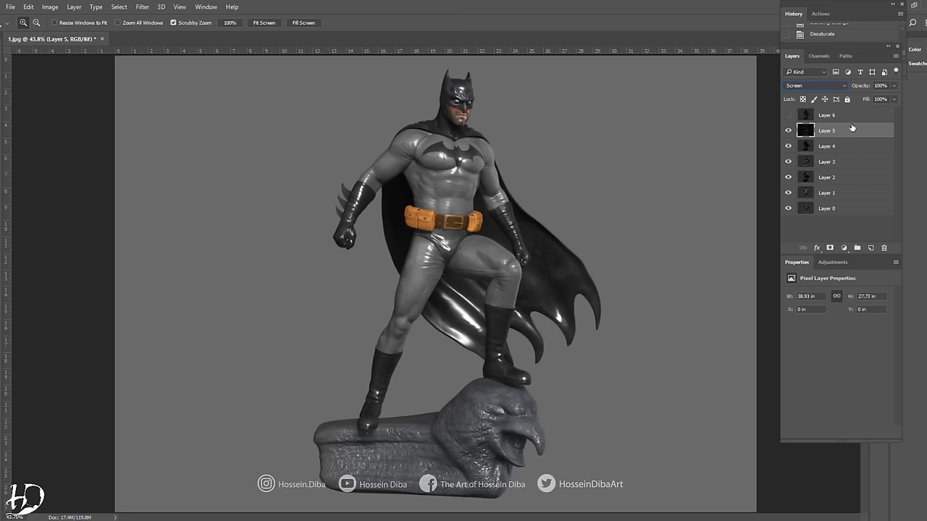
# Step: Show Layer 6, desaturate it, tone it with Curves, and set it to Screen
pyautogui.click(788, 115)
pyautogui.click(826, 116)
pyautogui.click(50, 6)
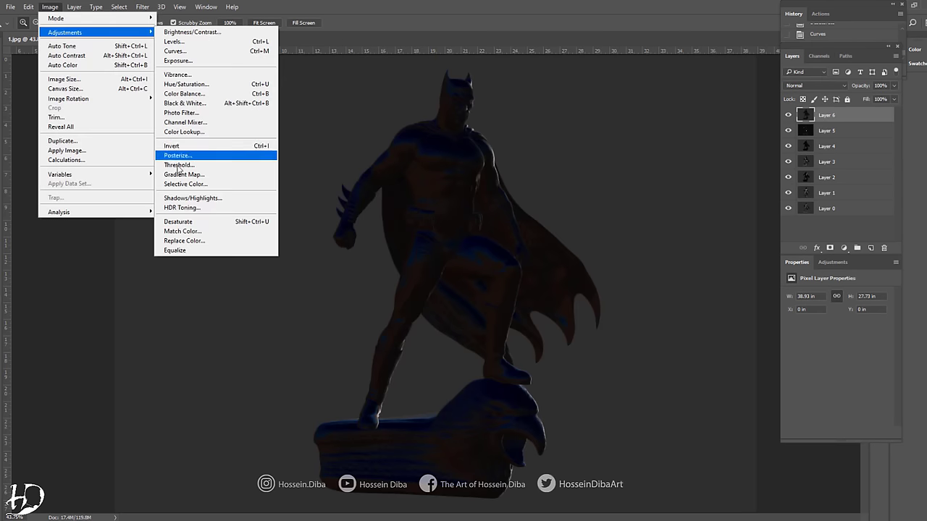
pyautogui.click(178, 222)
pyautogui.click(49, 6)
pyautogui.click(174, 51)
pyautogui.moveTo(724, 326); pyautogui.dragTo(745, 352)
pyautogui.click(904, 234)
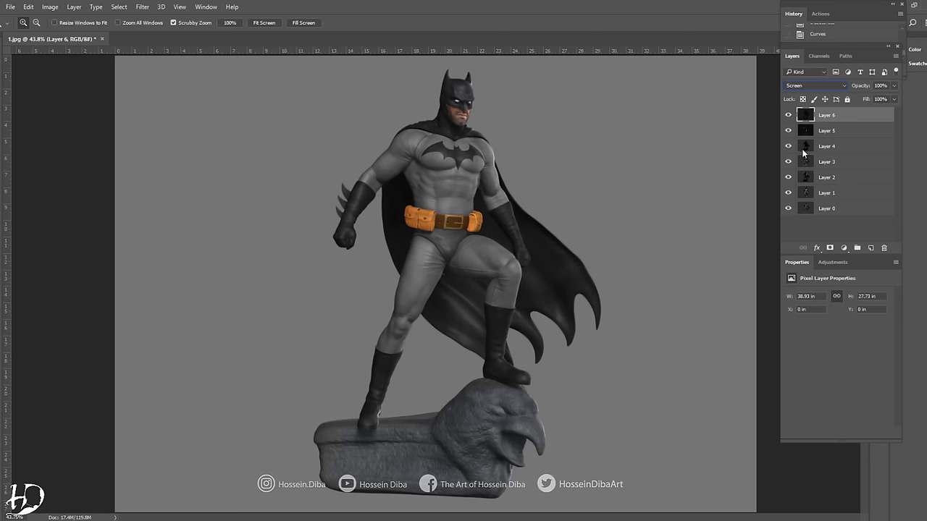
# Step: Paste the silhouette mask into 1.jpg as a new layer and bring up the shadow render
pyautogui.click(275, 38)
pyautogui.hotkey('ctrl', 'c')
pyautogui.click(50, 39)
pyautogui.hotkey('ctrl', 'v')
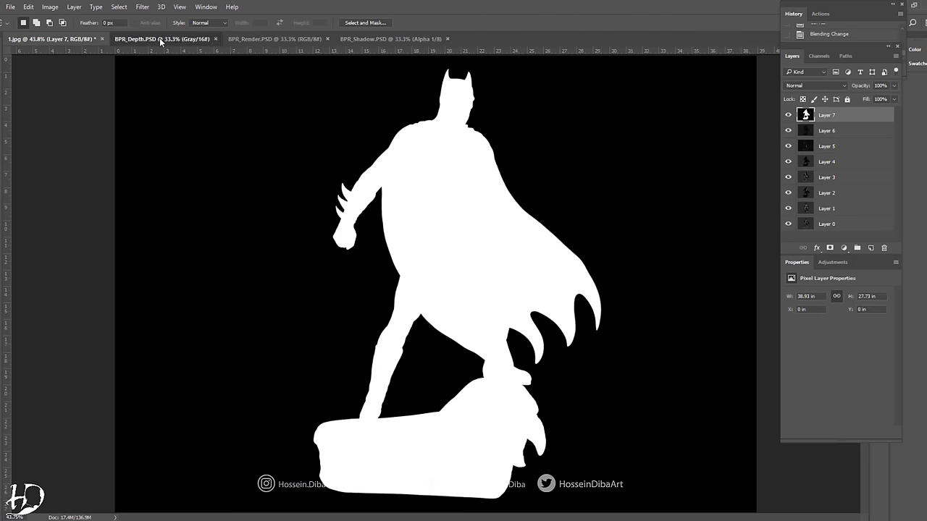
pyautogui.click(275, 38)
pyautogui.click(391, 39)
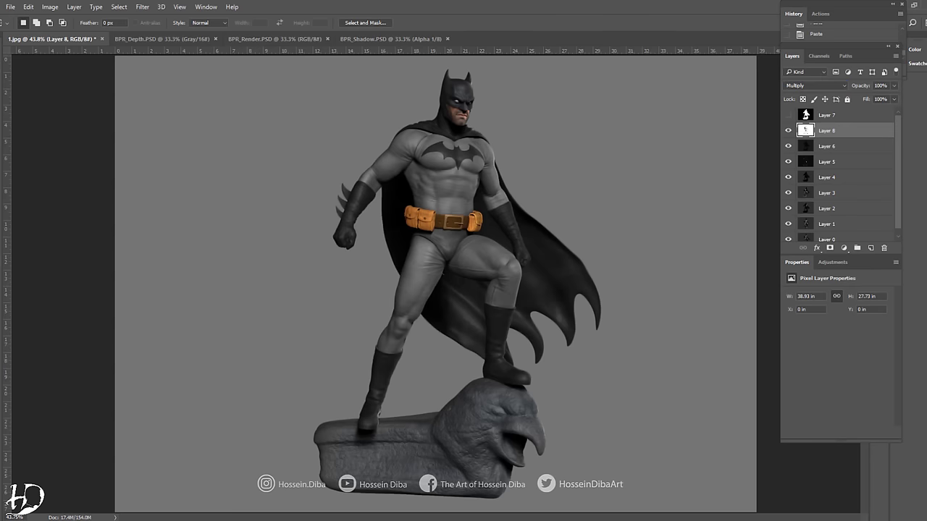
# Step: Zoom in on the head and chest and raise the statue's brightness by 20
pyautogui.press('z')
pyautogui.moveTo(459, 70); pyautogui.dragTo(487, 123)
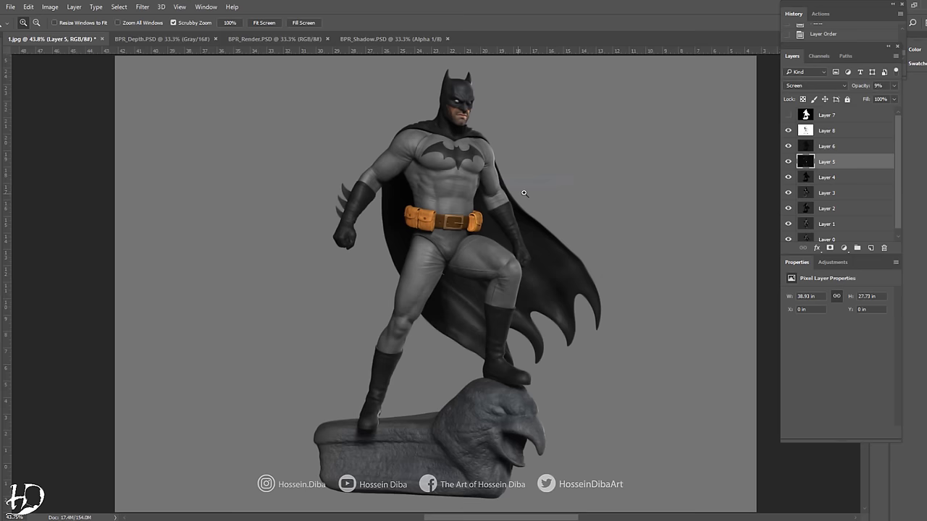
pyautogui.moveTo(524, 193); pyautogui.dragTo(797, 148)
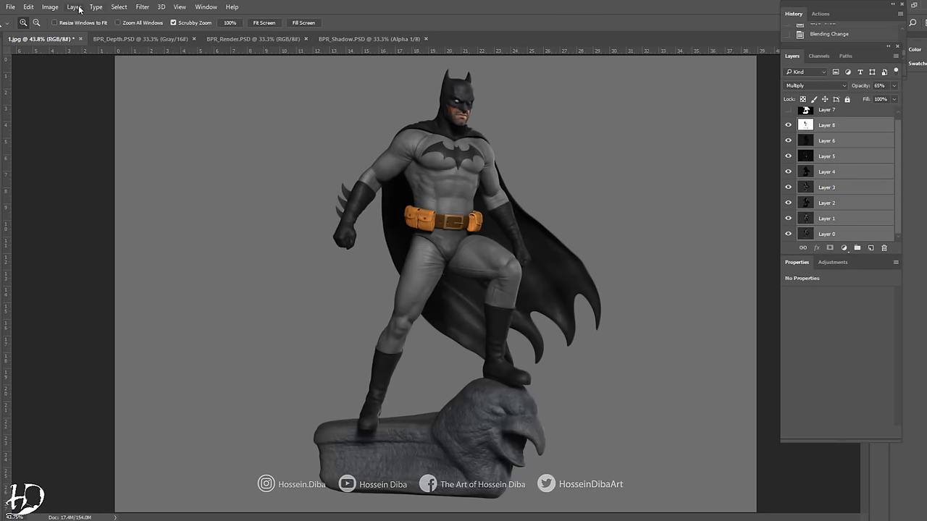
pyautogui.click(50, 6)
pyautogui.click(181, 29)
pyautogui.write('20')
pyautogui.press('Tab')
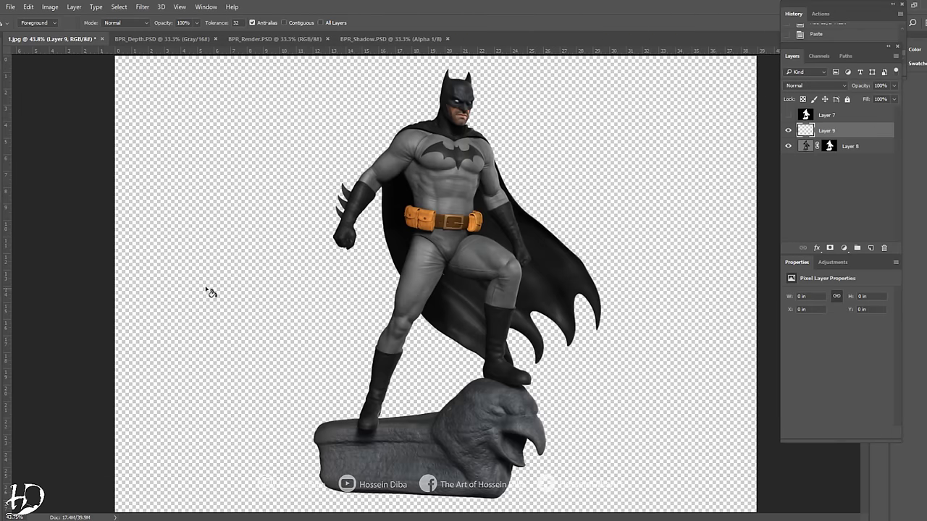
# Step: Add a new layer below the statue and fill it with grey as the background
pyautogui.click(210, 292)
pyautogui.hotkey('ctrl', '[')
pyautogui.press('g')
pyautogui.click(383, 265)
# Step: Select statue Layer 8, zoom in on Batman's face, and dodge the eye highlights
pyautogui.press('z')
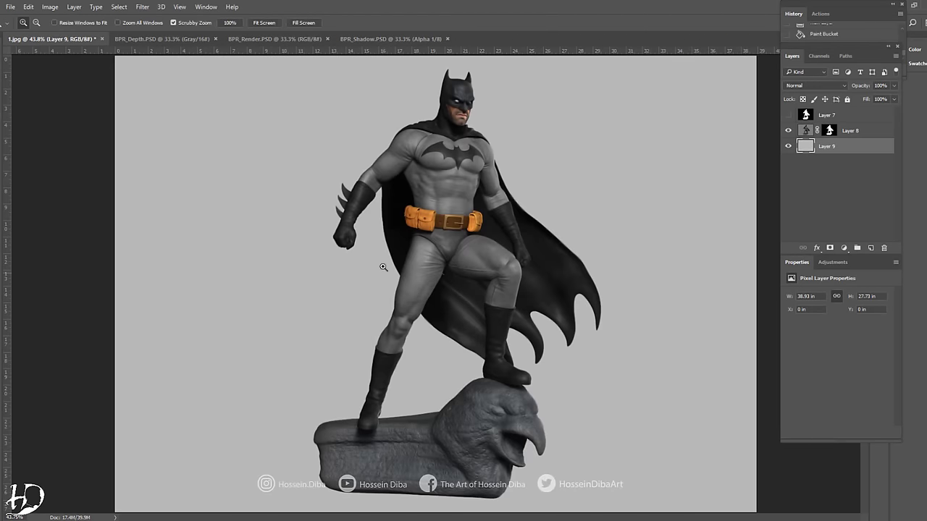
pyautogui.click(461, 224)
pyautogui.hotkey('alt', ']')
pyautogui.keyDown('alt'); pyautogui.scroll(-2, 460, 225); pyautogui.keyUp('alt')
pyautogui.press('o')
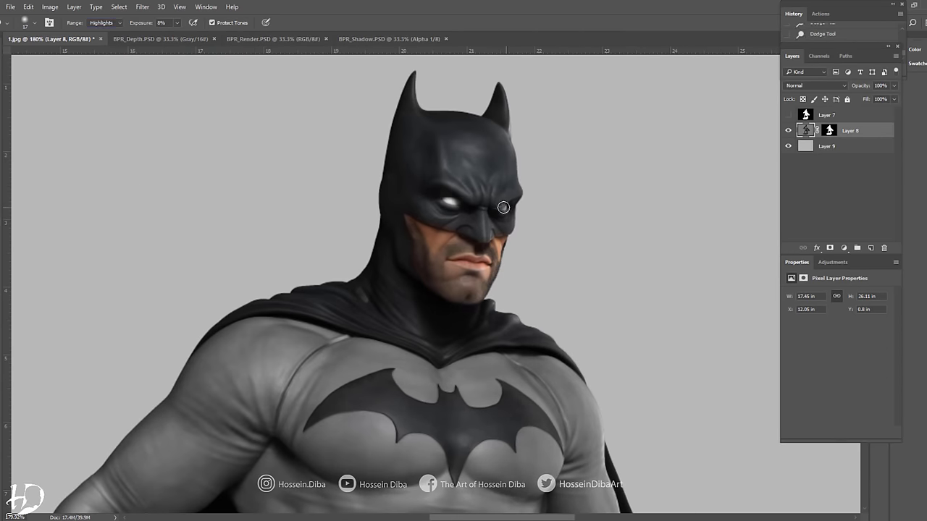
pyautogui.keyDown('alt'); pyautogui.scroll(4, 504, 207); pyautogui.keyUp('alt')
# Step: Paint face highlights with the Brush tool on a separate layer set to 73% opacity
pyautogui.press('b')
pyautogui.click(569, 131)
pyautogui.click(873, 248)
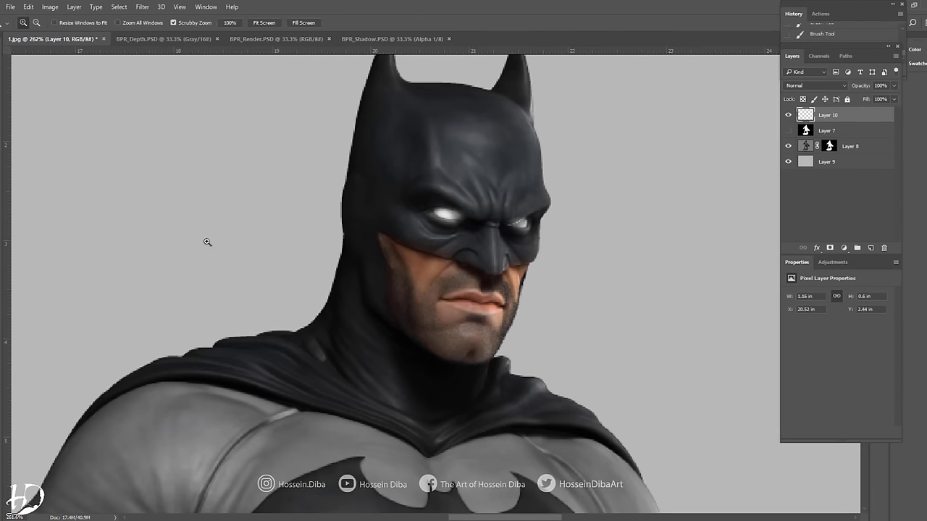
pyautogui.keyDown('alt'); pyautogui.scroll(-5, 207, 242); pyautogui.keyUp('alt')
pyautogui.keyDown('alt'); pyautogui.scroll(5, 435, 217); pyautogui.keyUp('alt')
pyautogui.press('7')
pyautogui.press('3')
pyautogui.keyDown('alt'); pyautogui.scroll(-5, 447, 252); pyautogui.keyUp('alt')
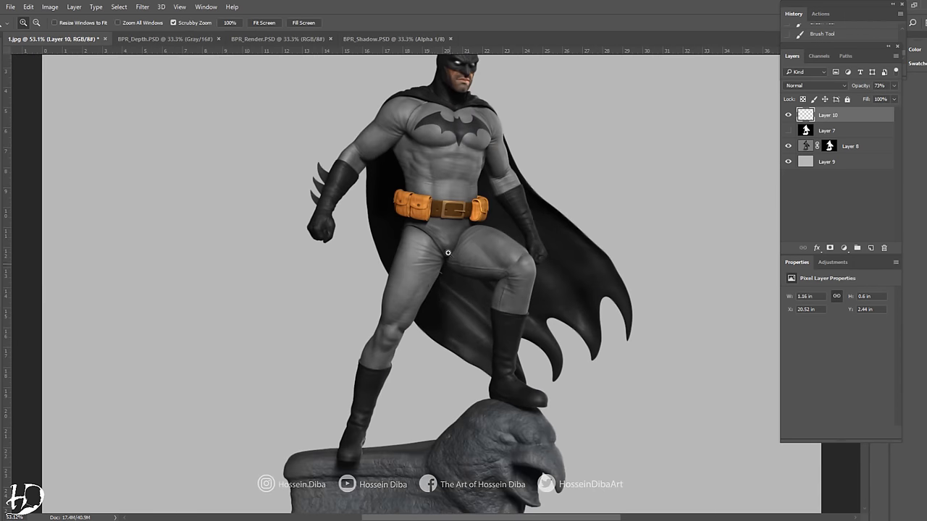
pyautogui.keyDown('alt'); pyautogui.scroll(-3, 448, 253); pyautogui.keyUp('alt')
pyautogui.keyDown('alt'); pyautogui.scroll(5, 470, 218); pyautogui.keyUp('alt')
pyautogui.keyDown('alt'); pyautogui.scroll(-4, 552, 370); pyautogui.keyUp('alt')
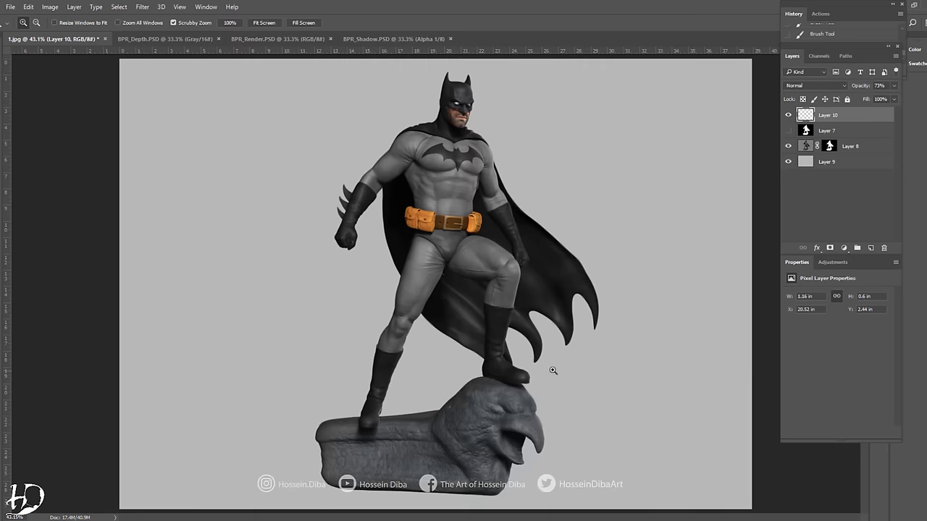